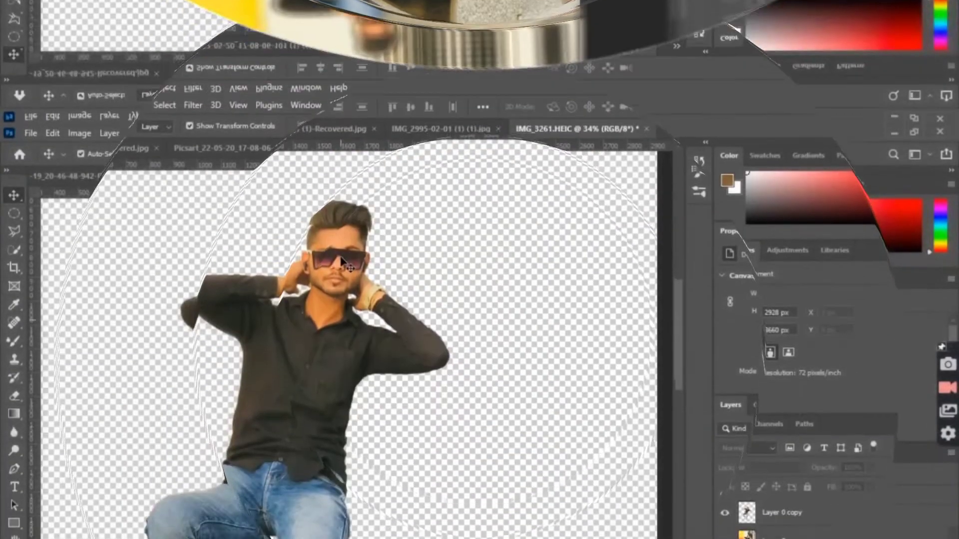
Scroll through the layers and select, then deselect, the cut-out man's layer.
scroll(419, 197, "down", 2)
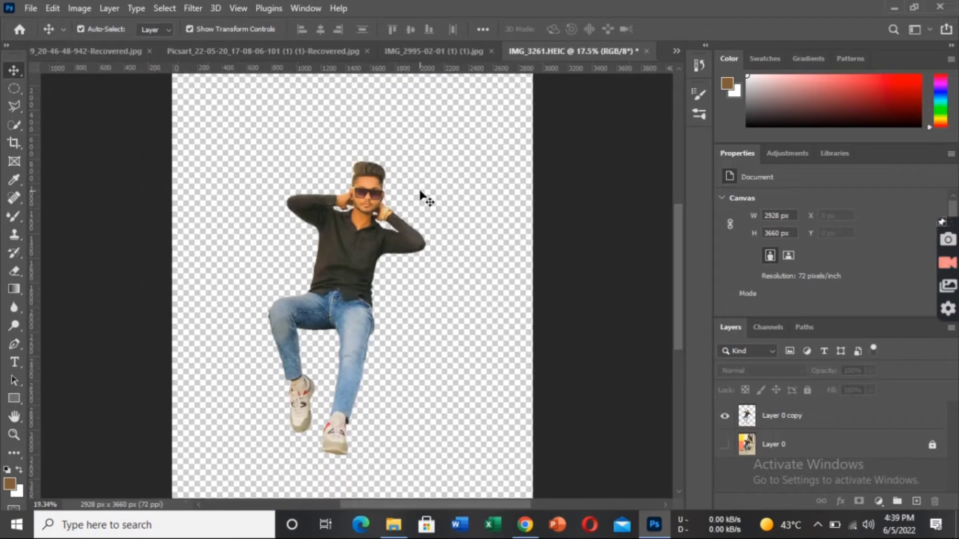
scroll(419, 197, "up", 3)
scroll(475, 145, "down", 1)
scroll(492, 144, "down", 1)
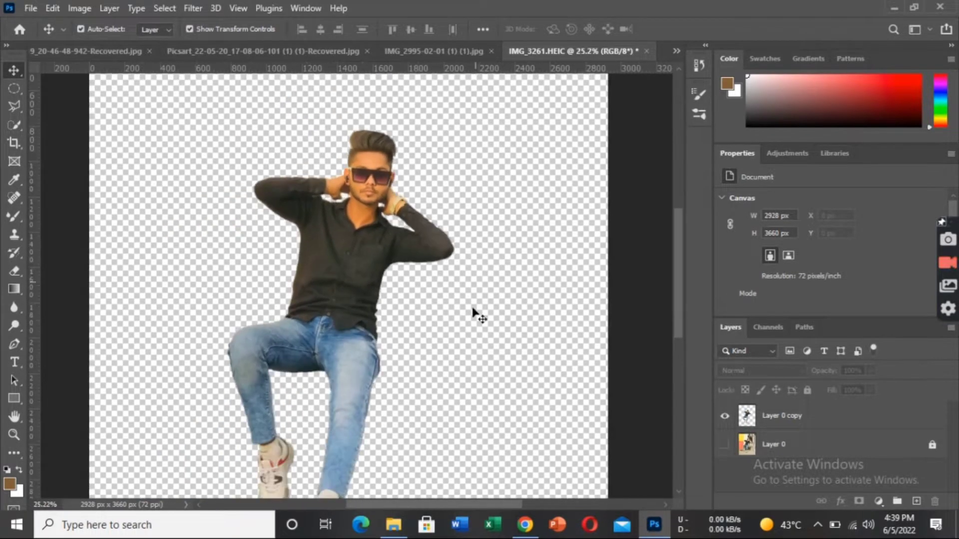
scroll(472, 385, "down", 1)
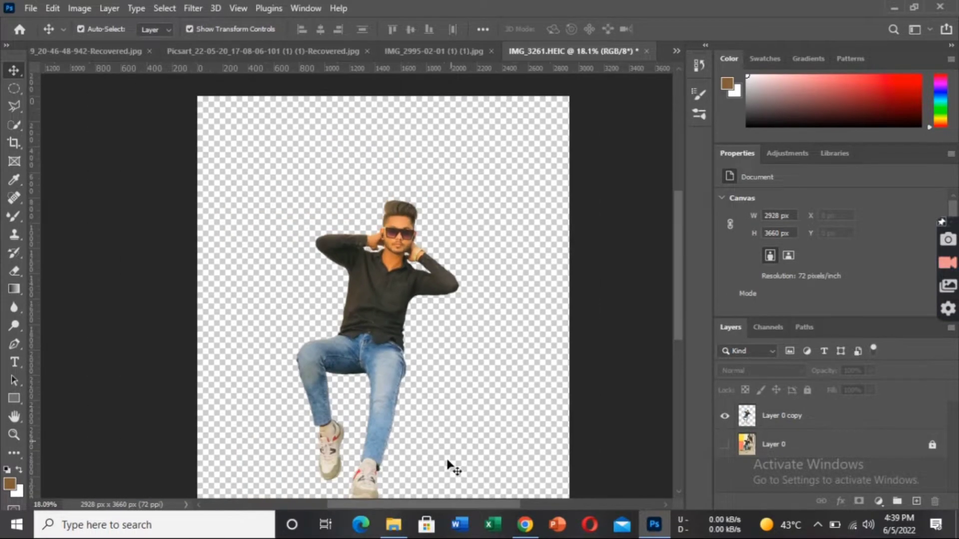
left_click(458, 499)
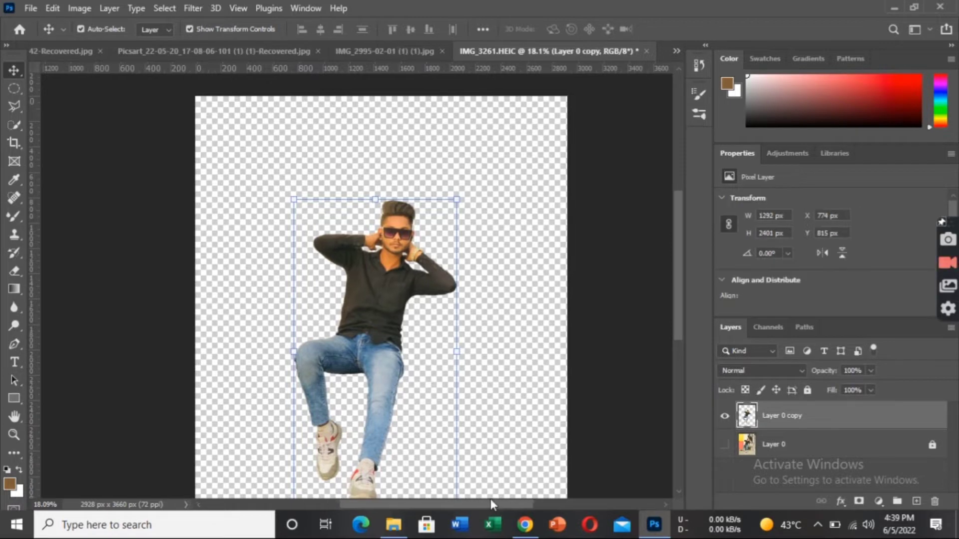
scroll(555, 309, "right", 2)
left_click(614, 222)
scroll(614, 222, "down", 1)
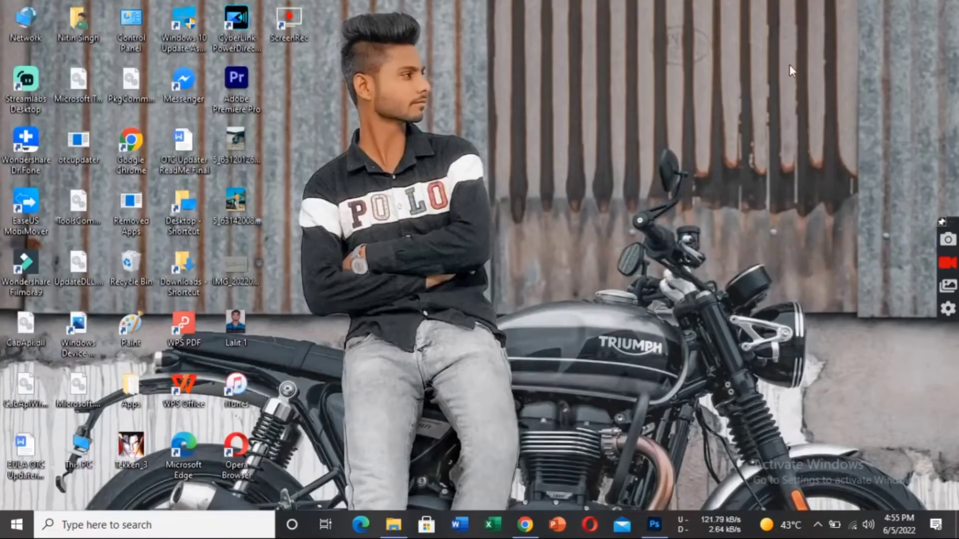
mouse_move(394, 524)
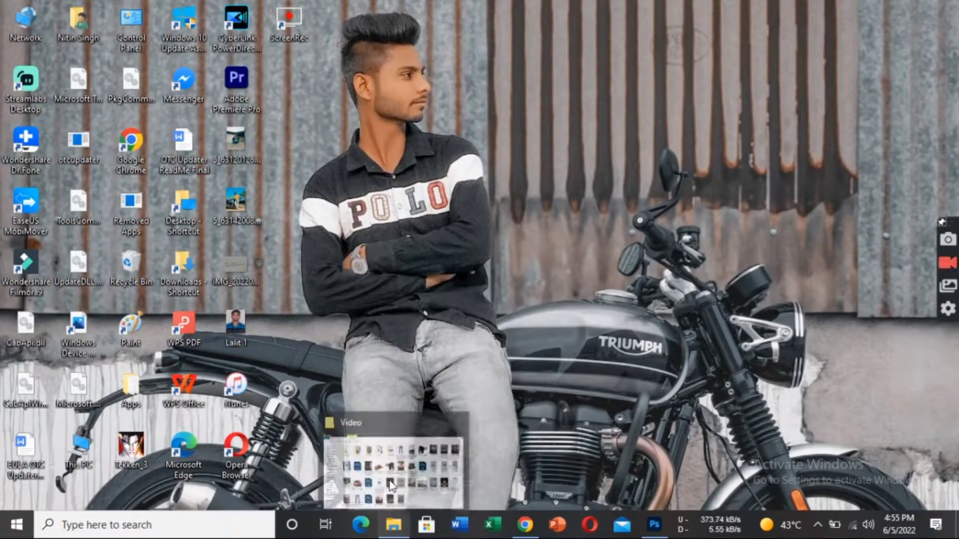
Drag images (8) from the Download folder into the IMG_3261.HEIC composition.
left_click(388, 479)
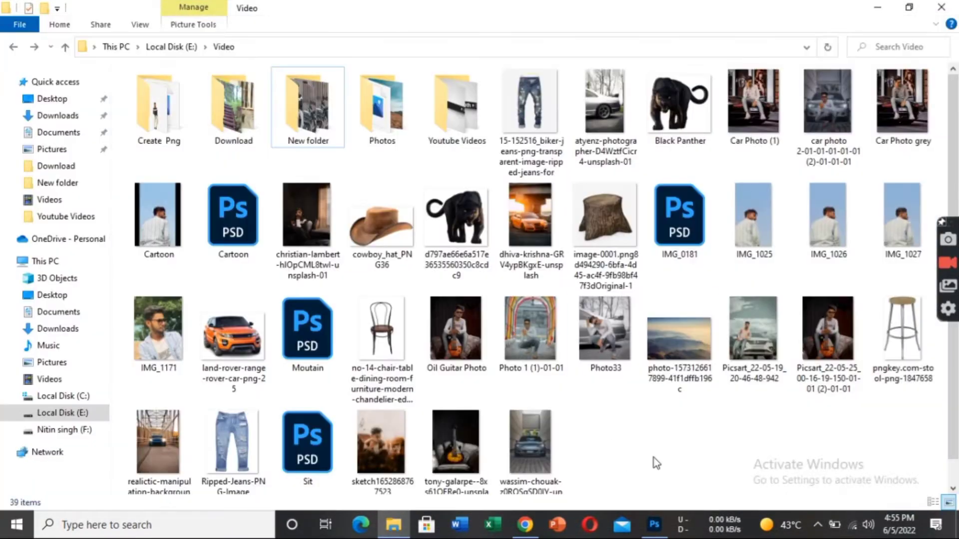
left_click(221, 134)
double_click(221, 133)
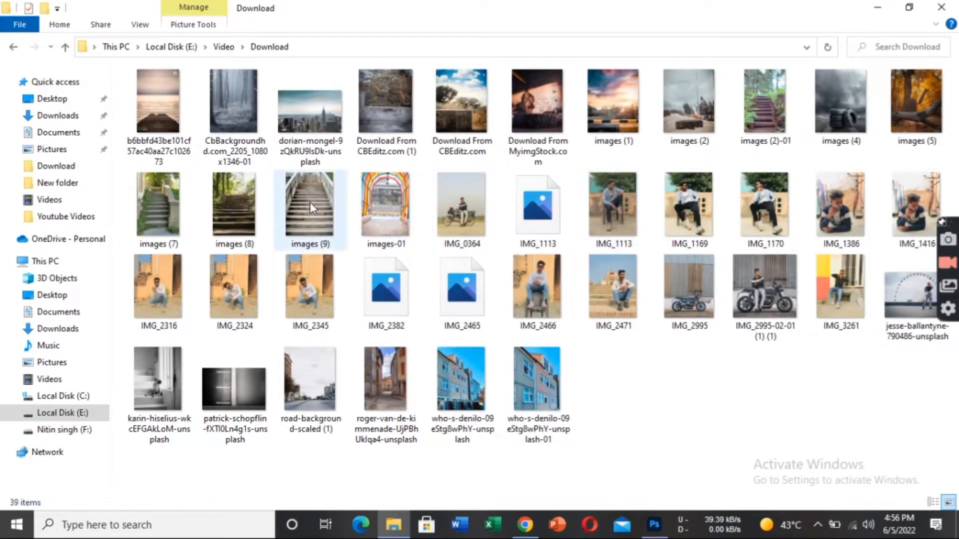
mouse_move(244, 200)
left_mouse_down()
mouse_move(309, 262)
mouse_move(467, 375)
mouse_move(459, 319)
left_mouse_up()
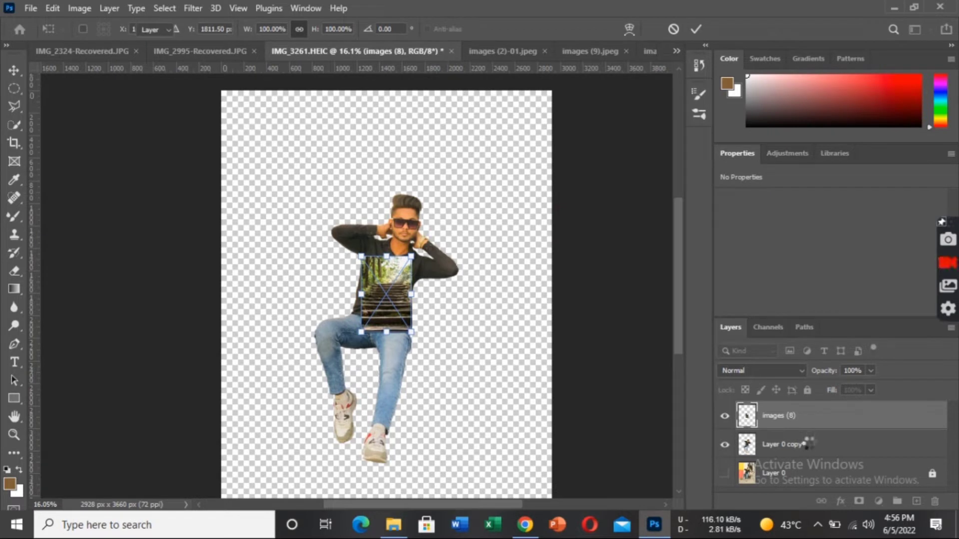
Place the images (8) stairs photo below Layer 0 copy and scale it to cover the canvas.
key("Return")
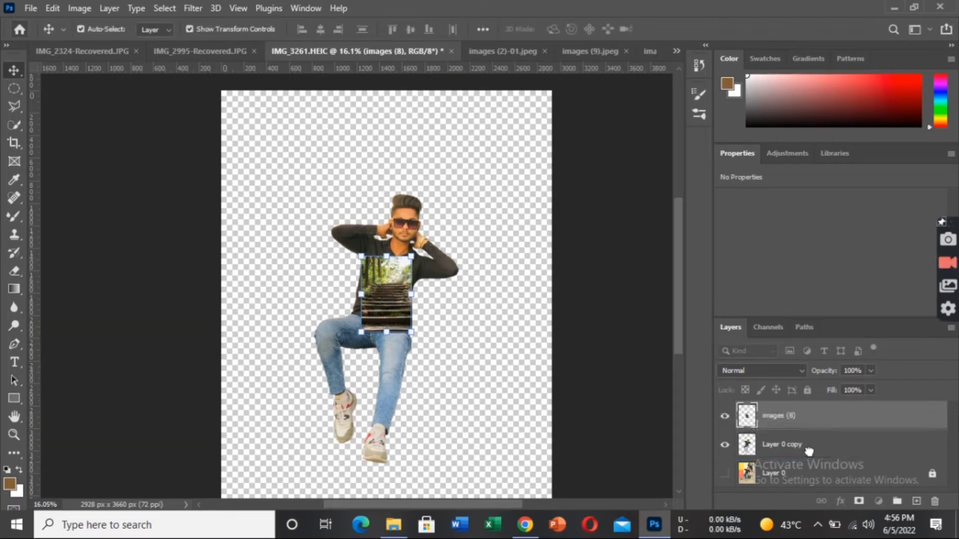
left_click_drag(808, 450, 812, 433)
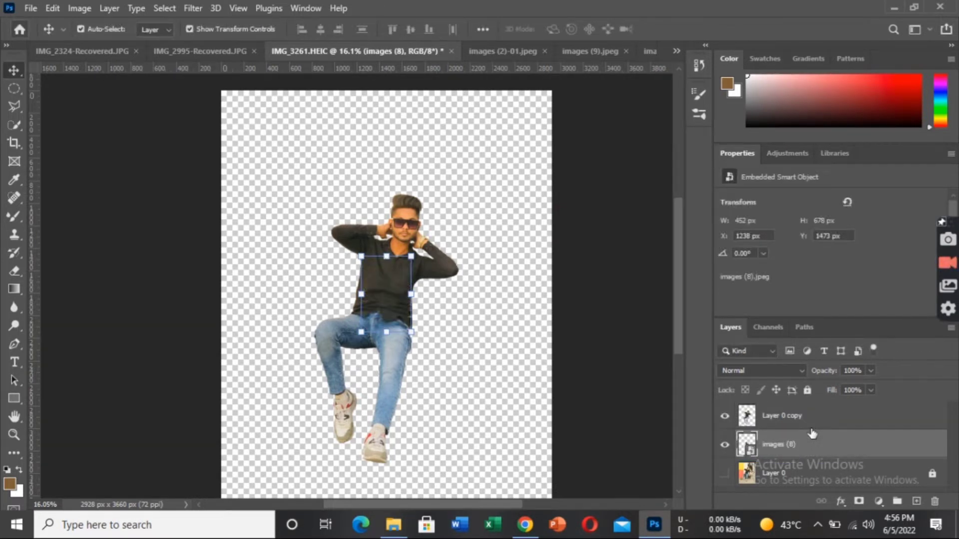
mouse_move(450, 396)
left_mouse_down()
mouse_move(334, 186)
mouse_move(567, 491)
mouse_move(481, 288)
left_mouse_up()
key("ctrl+minus")
left_click_drag(519, 257, 529, 254)
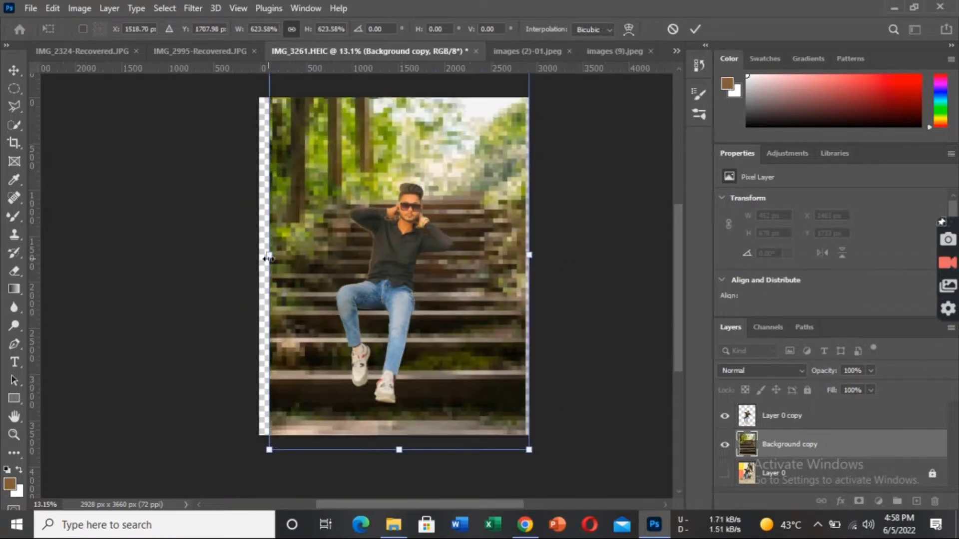
scroll(269, 259, "down", 1)
left_click_drag(397, 97, 399, 144)
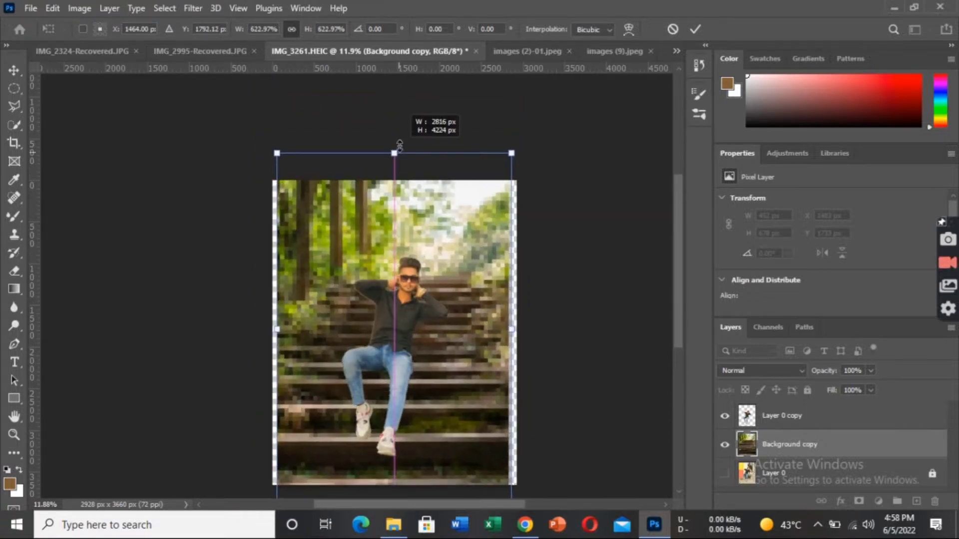
left_click_drag(678, 225, 676, 248)
left_click_drag(507, 256, 517, 259)
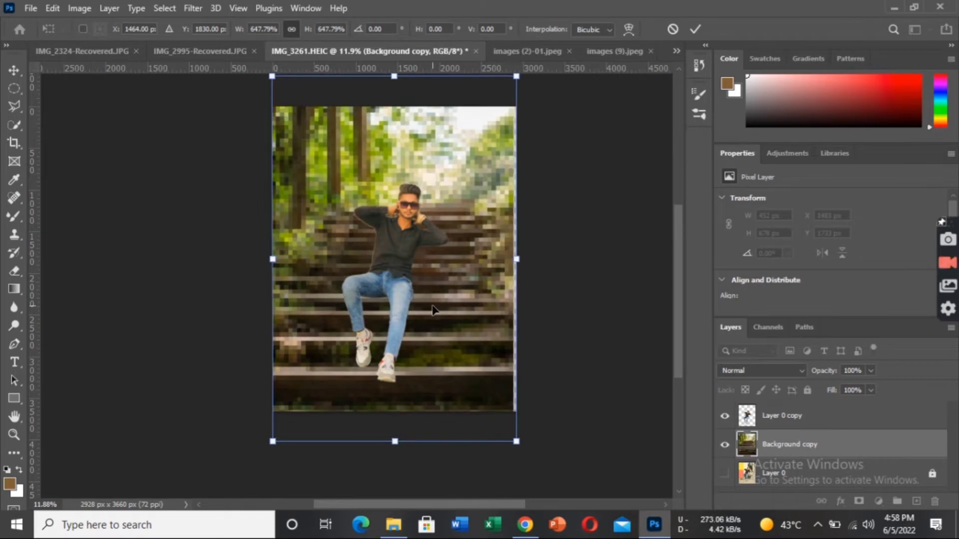
left_click_drag(432, 309, 435, 274)
key("Return")
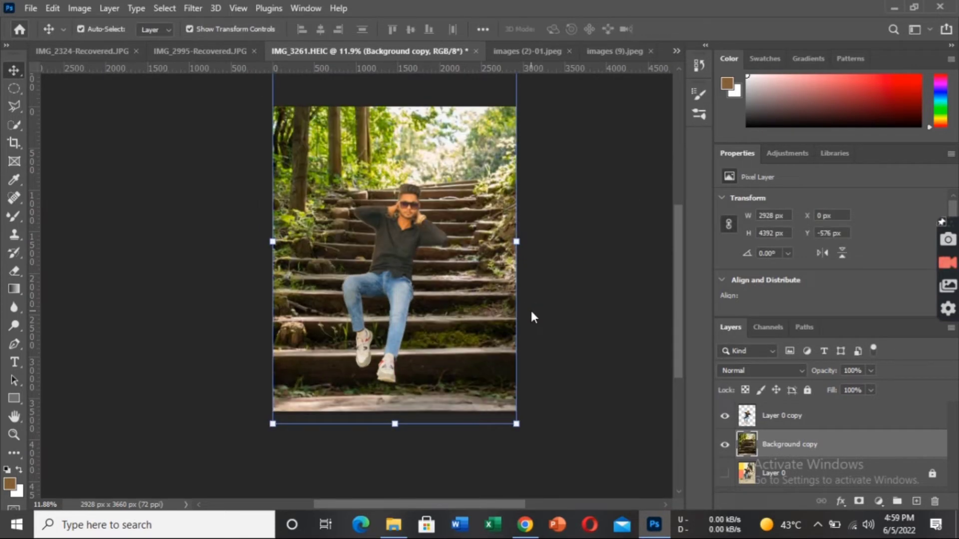
scroll(400, 265, "up", 3)
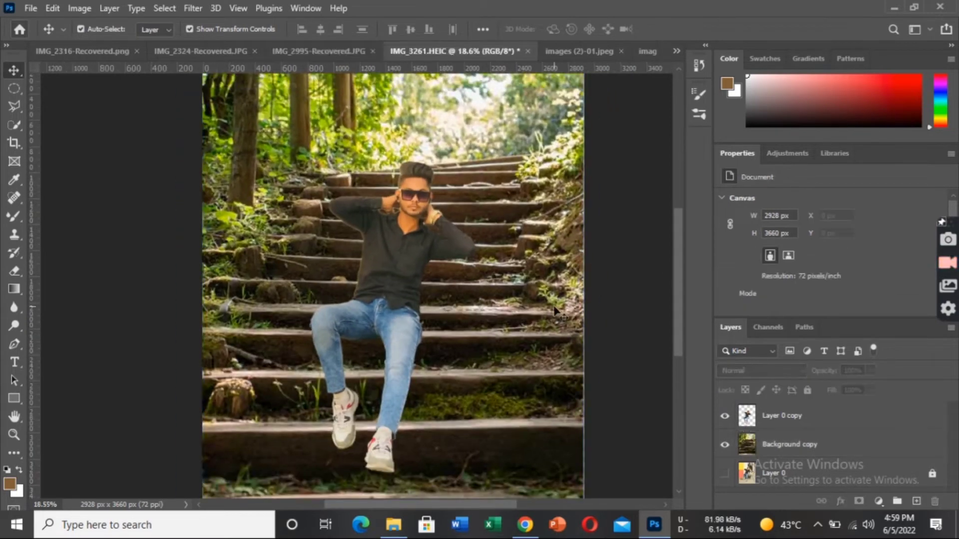
Reapply the background transform and drag the man onto the stairs, dismissing the error message.
key("ctrl+t")
scroll(678, 347, "up", 3)
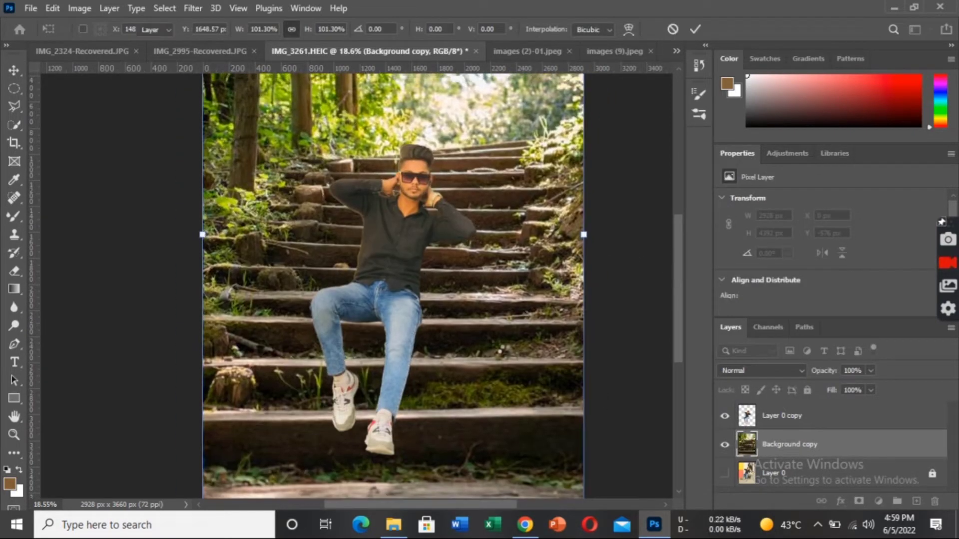
key("Return")
left_click_drag(781, 415, 466, 203)
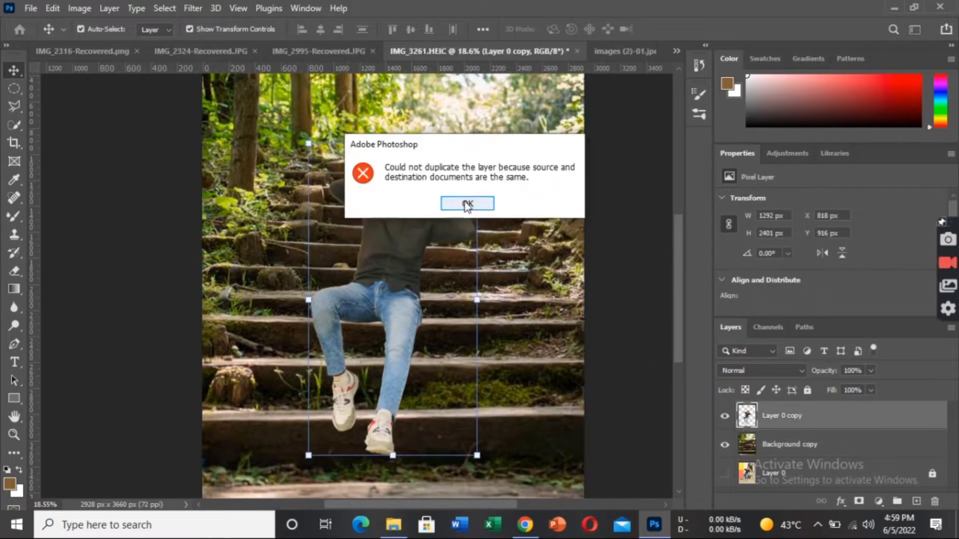
left_click(466, 203)
mouse_move(412, 260)
left_mouse_down()
mouse_move(420, 272)
mouse_move(431, 266)
left_mouse_up()
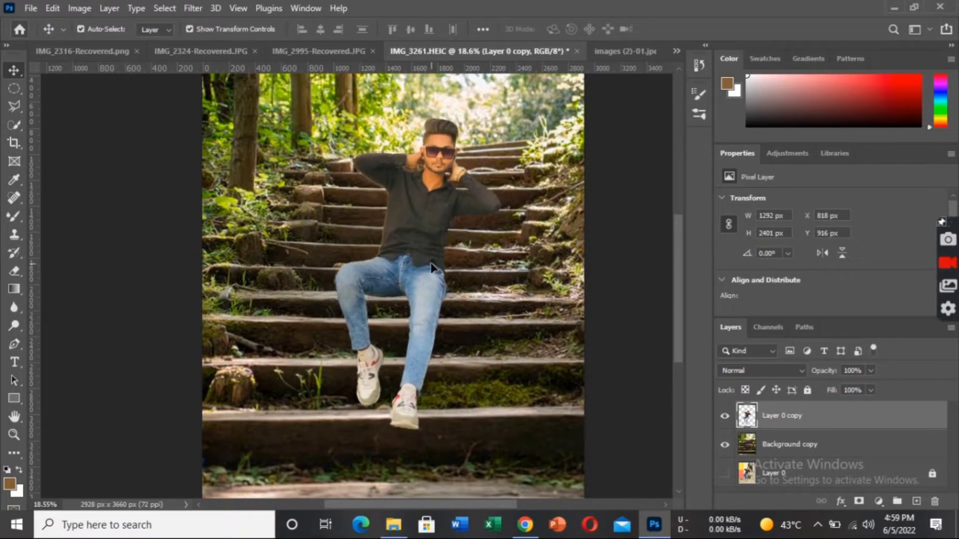
scroll(476, 302, "down", 1)
Scale the man to about 97.8% and raise him slightly into place on the steps.
left_click_drag(506, 391, 504, 390)
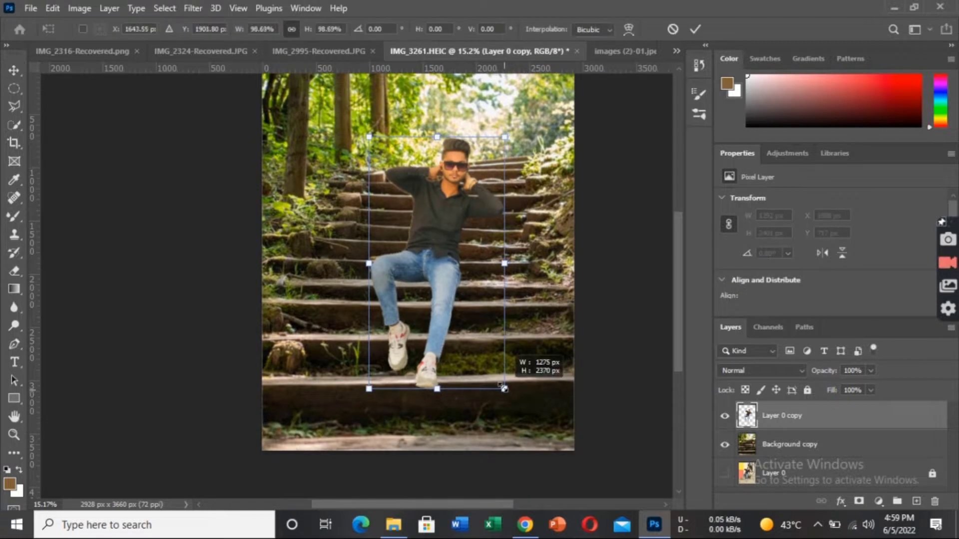
left_click_drag(443, 277, 445, 279)
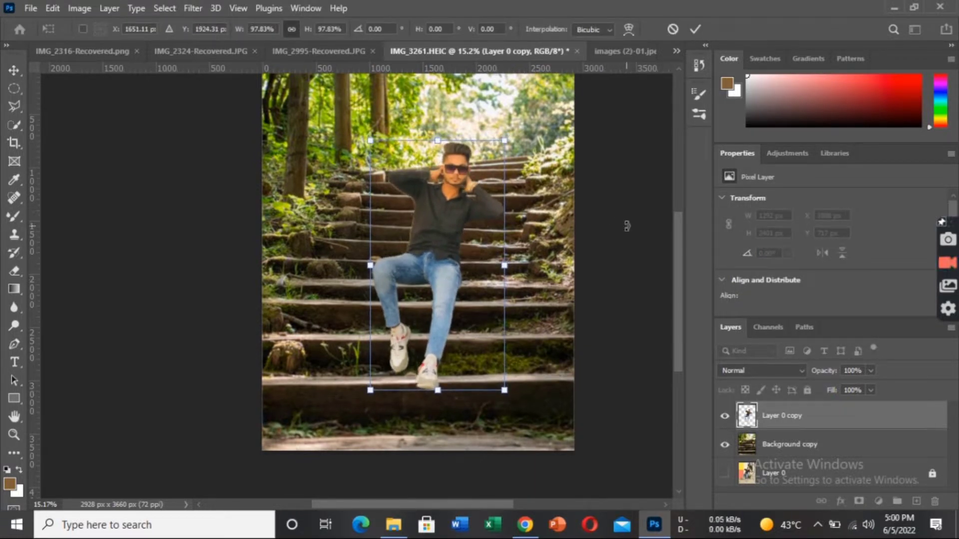
left_click_drag(468, 504, 488, 504)
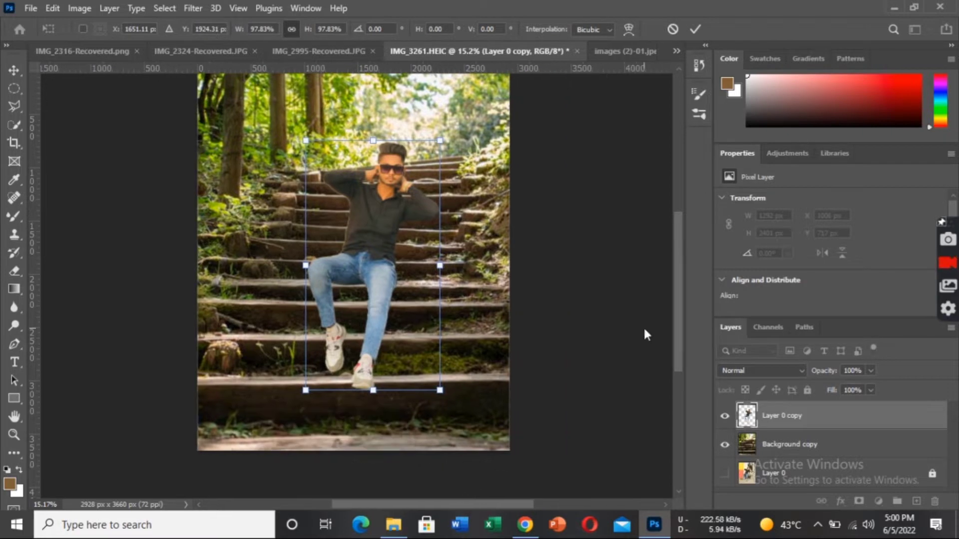
left_click_drag(674, 294, 676, 275)
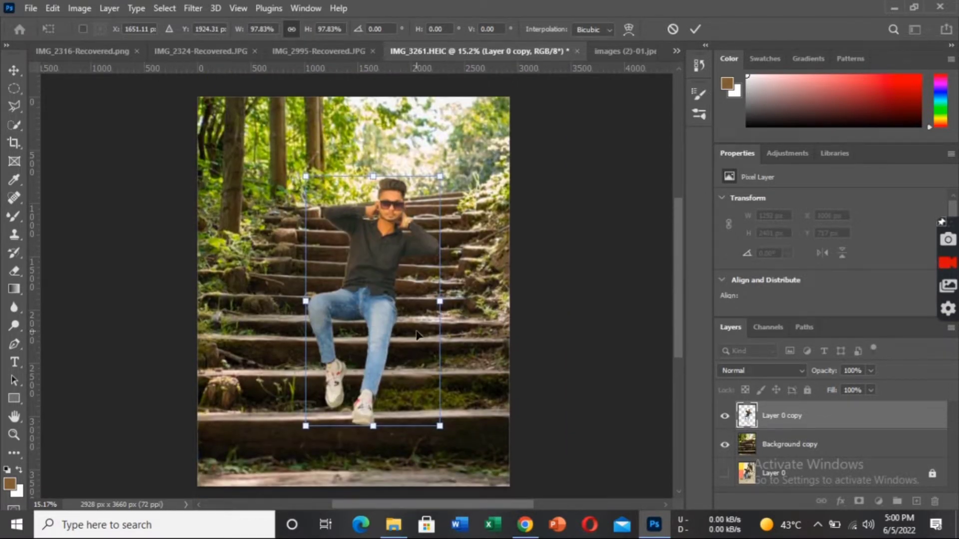
left_click_drag(387, 320, 388, 323)
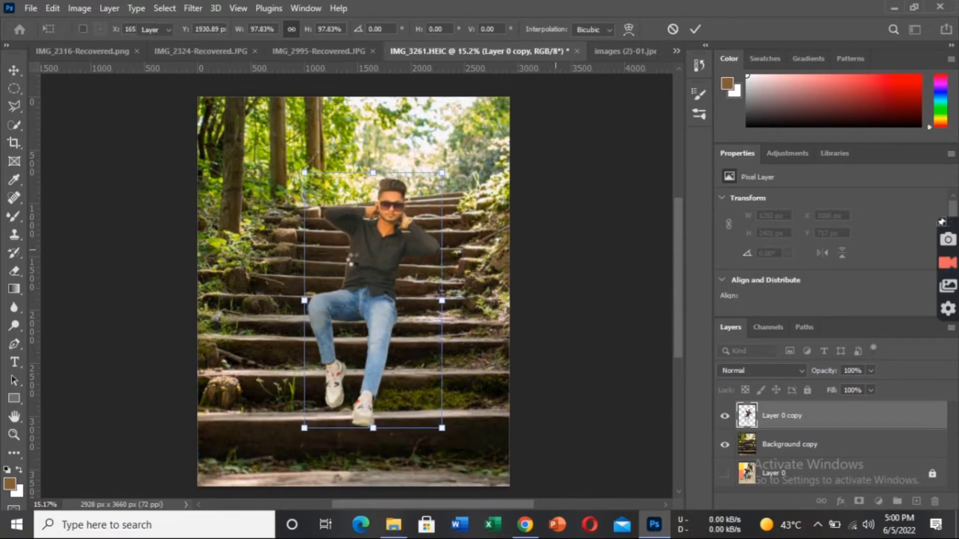
key("Return")
Clear the layer selection and zoom around to review the composite.
left_click(552, 216)
scroll(374, 220, "up", 3)
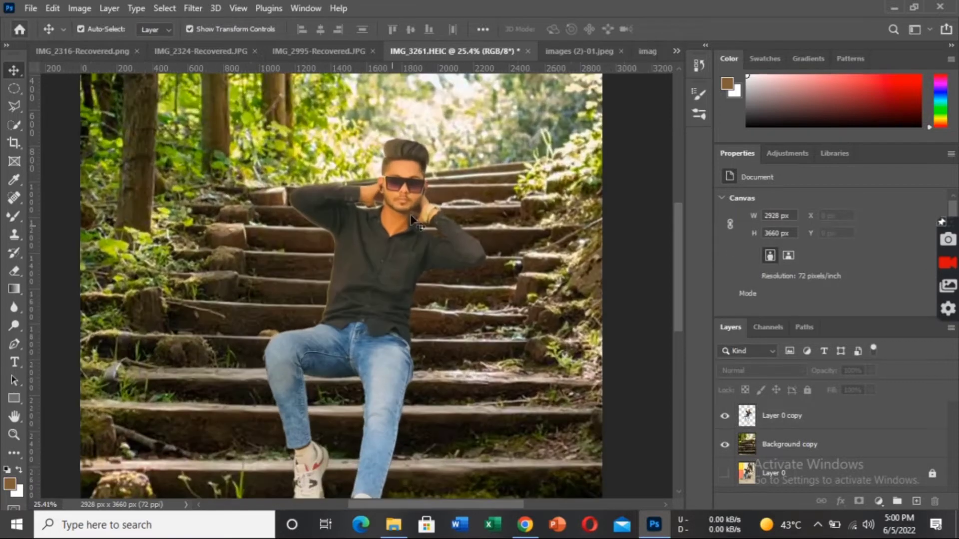
scroll(411, 220, "down", 3)
scroll(420, 207, "up", 1)
scroll(430, 195, "up", 1)
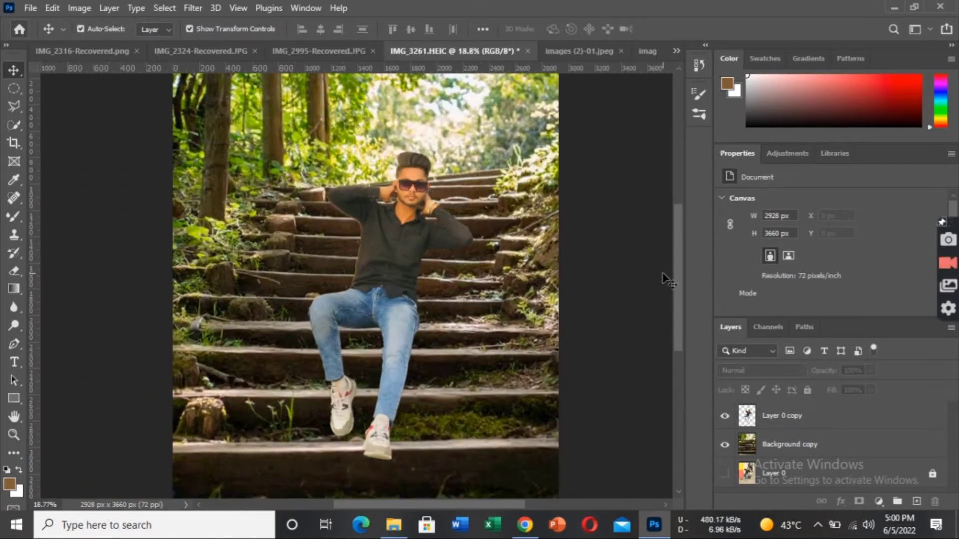
scroll(669, 280, "up", 2)
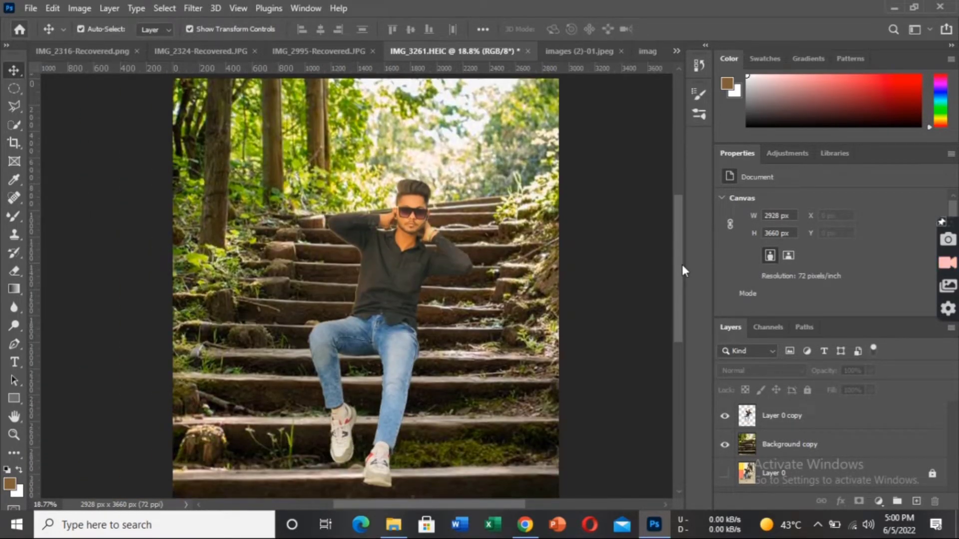
scroll(674, 289, "down", 2)
scroll(486, 256, "down", 1)
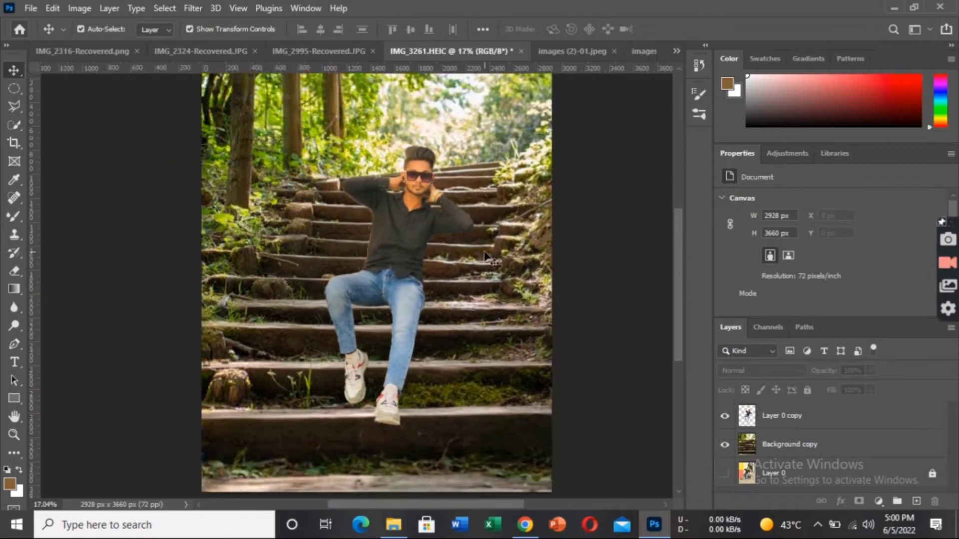
scroll(486, 256, "down", 1)
scroll(675, 281, "up", 2)
Crop the composite to a 4:5 frame of 2928 × 3660 px with the man centred.
left_click(798, 446)
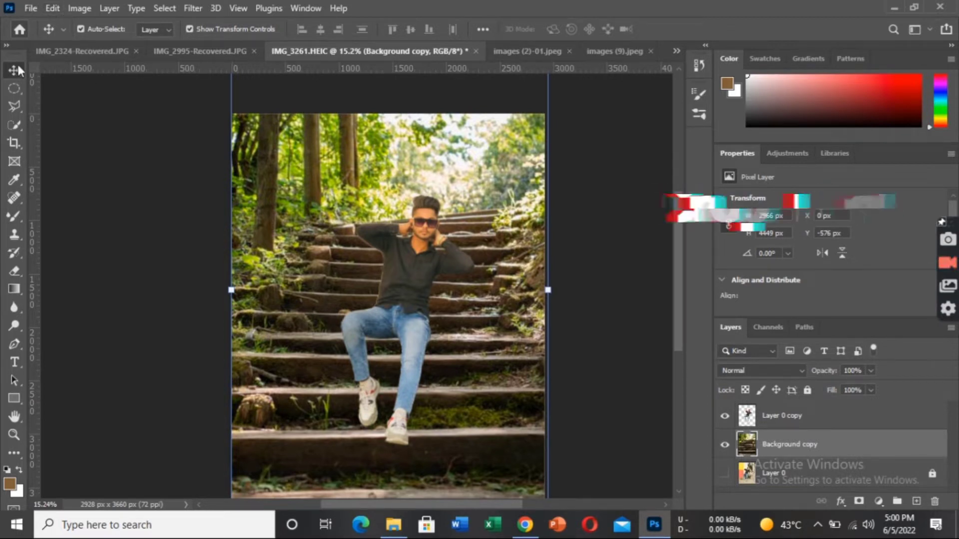
left_click(15, 144)
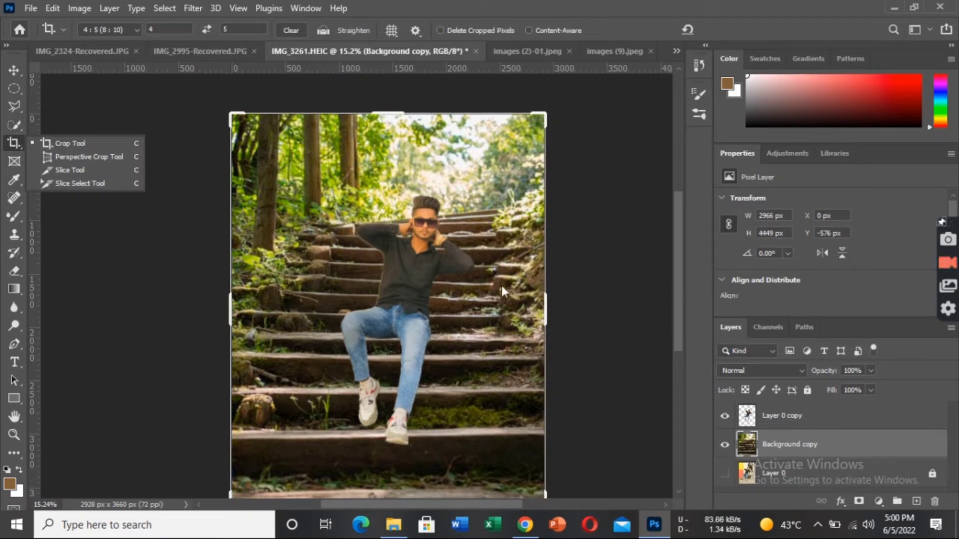
left_click(272, 191)
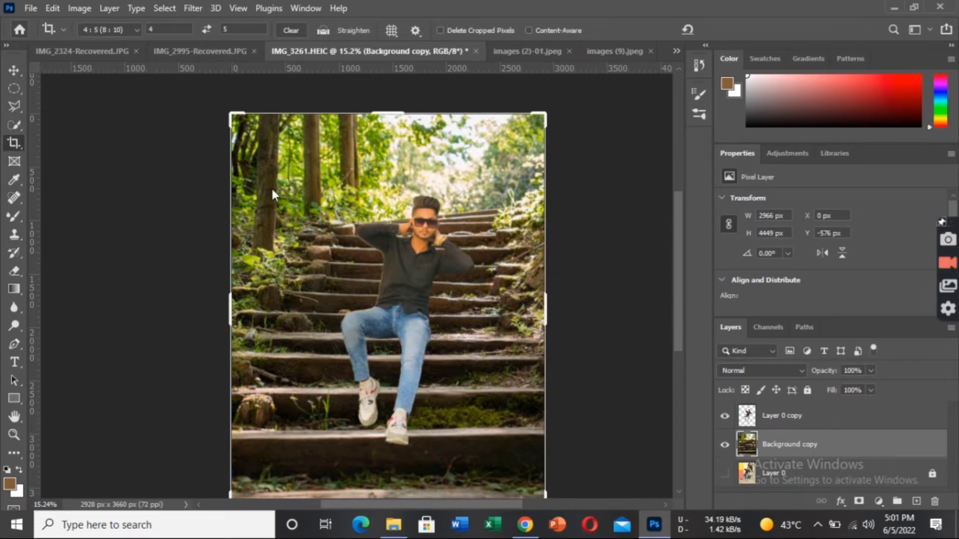
scroll(364, 242, "down", 3)
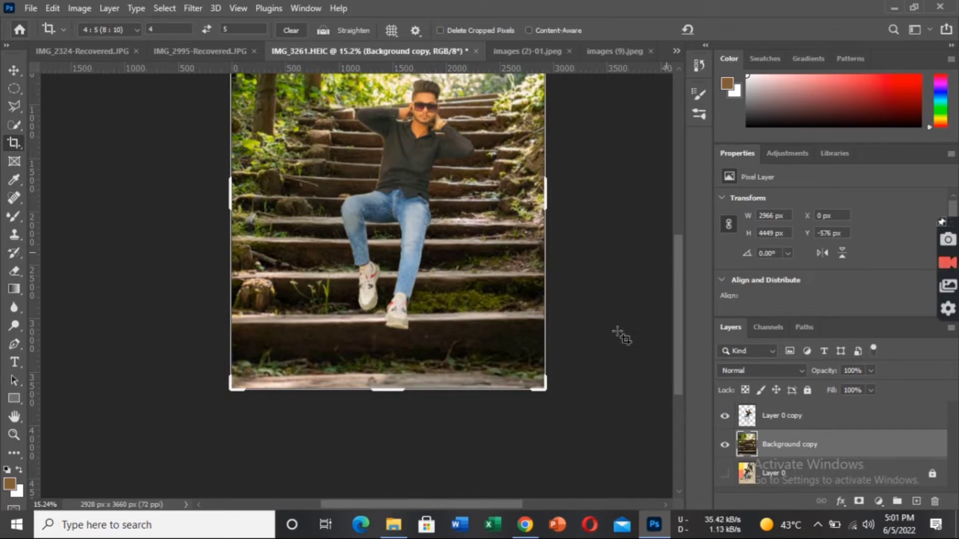
scroll(673, 286, "up", 3)
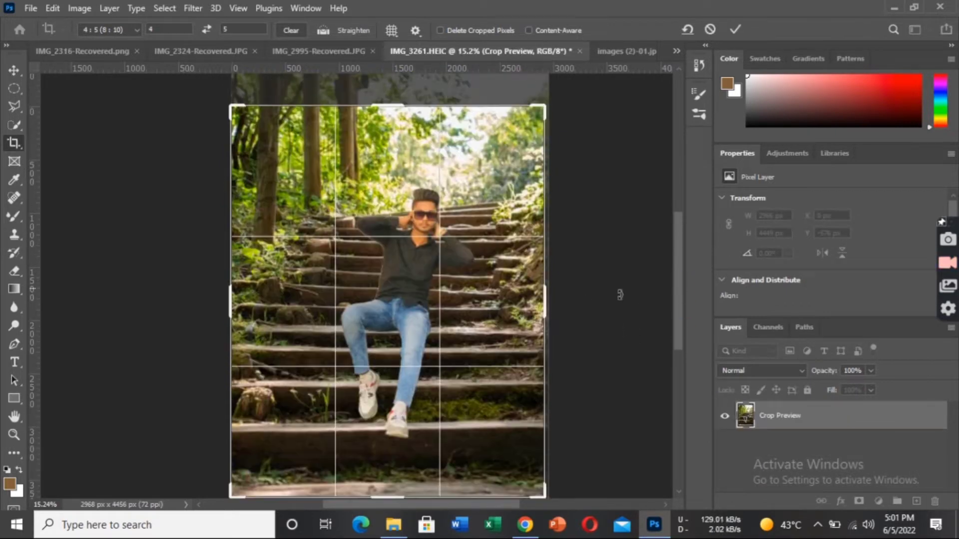
mouse_move(398, 313)
left_mouse_down()
mouse_move(392, 333)
mouse_move(396, 297)
mouse_move(398, 309)
left_mouse_up()
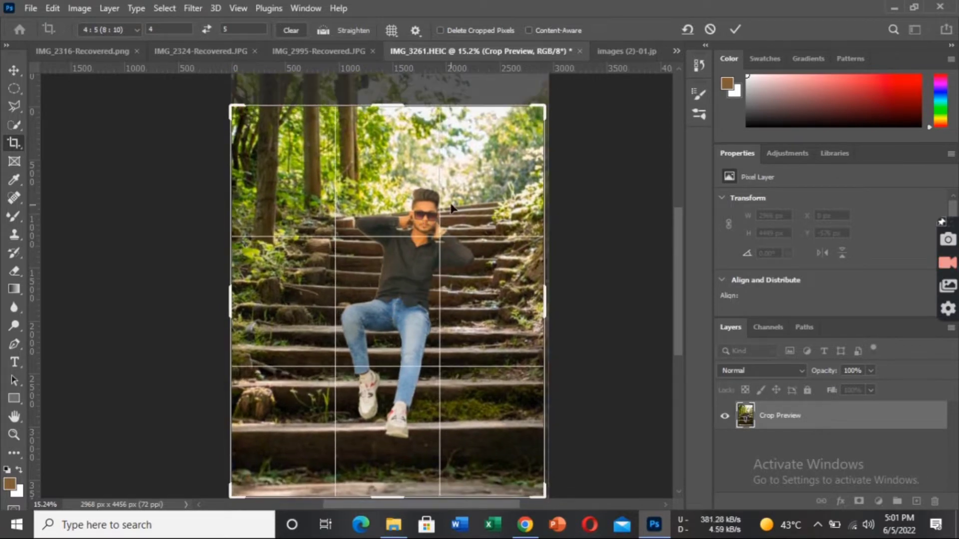
left_click_drag(679, 244, 679, 255)
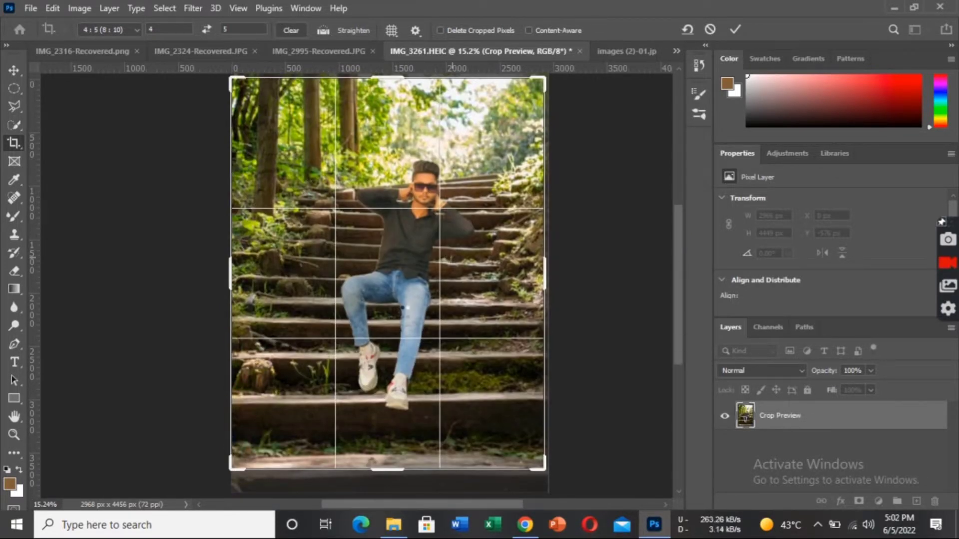
key("Return")
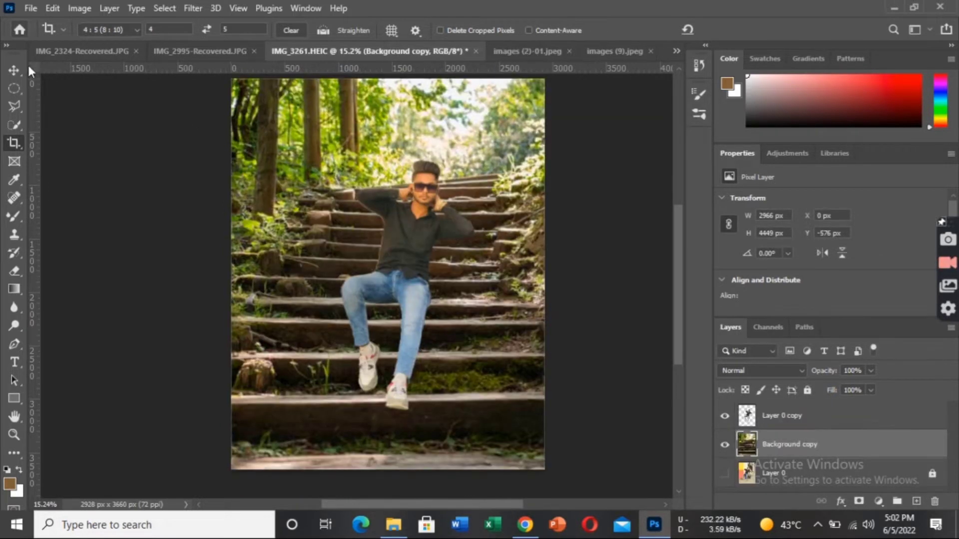
left_click(14, 69)
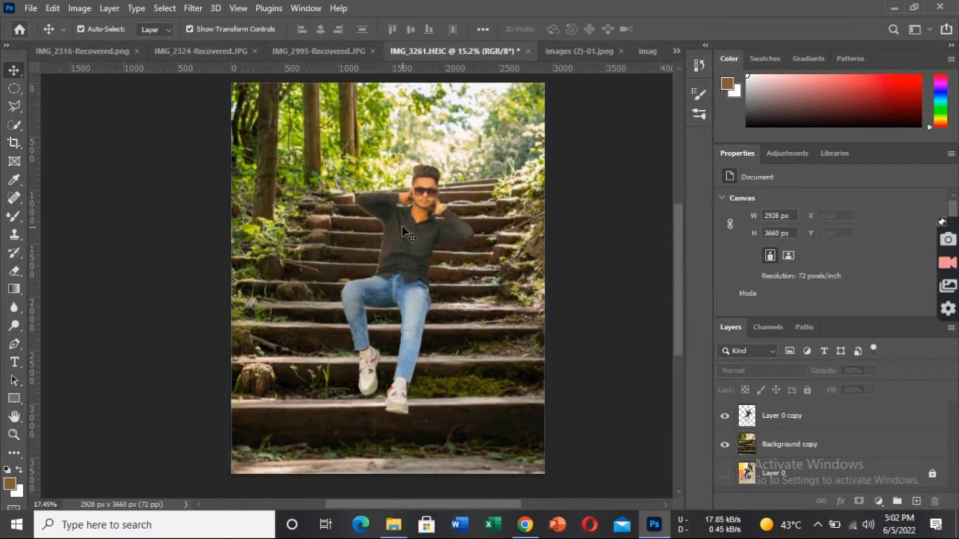
Zoom in on the man and apply a free transform to his layer.
scroll(402, 230, "up", 3)
scroll(438, 186, "up", 1)
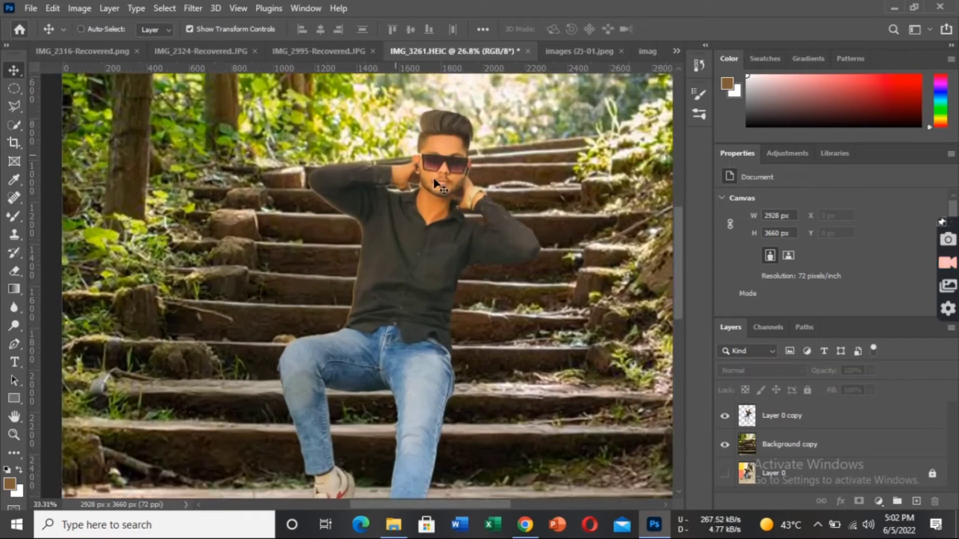
scroll(402, 192, "up", 2)
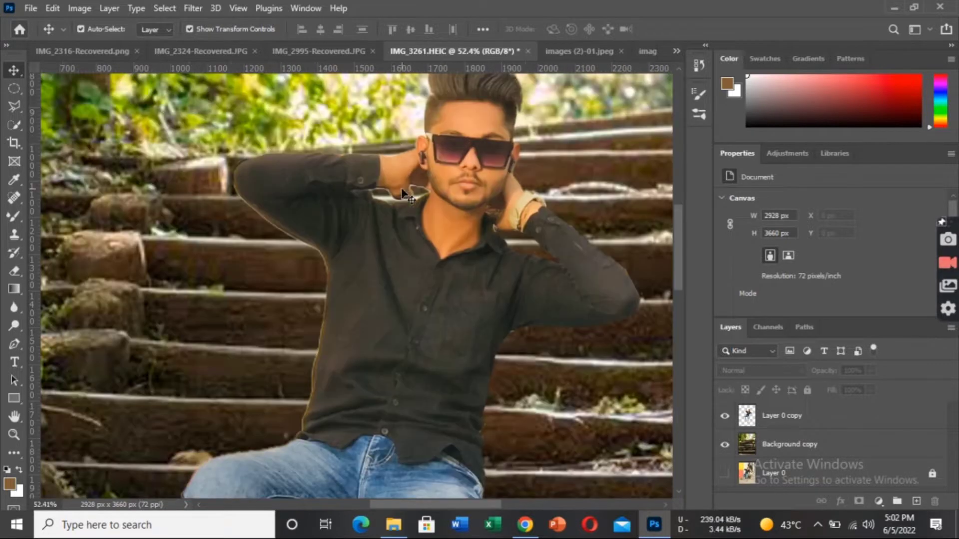
scroll(322, 194, "up", 1)
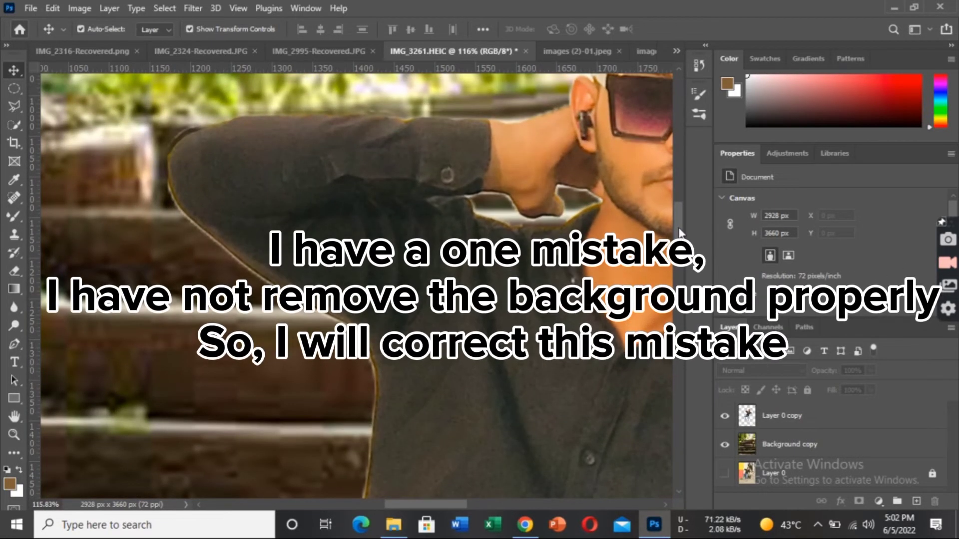
scroll(357, 284, "down", 5)
scroll(357, 285, "down", 5)
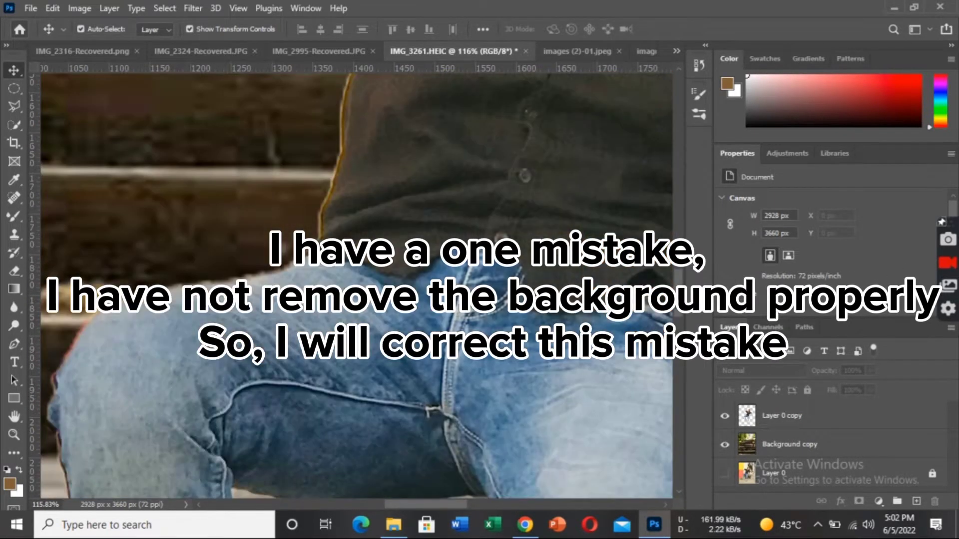
scroll(522, 314, "up", 10)
scroll(522, 314, "down", 2)
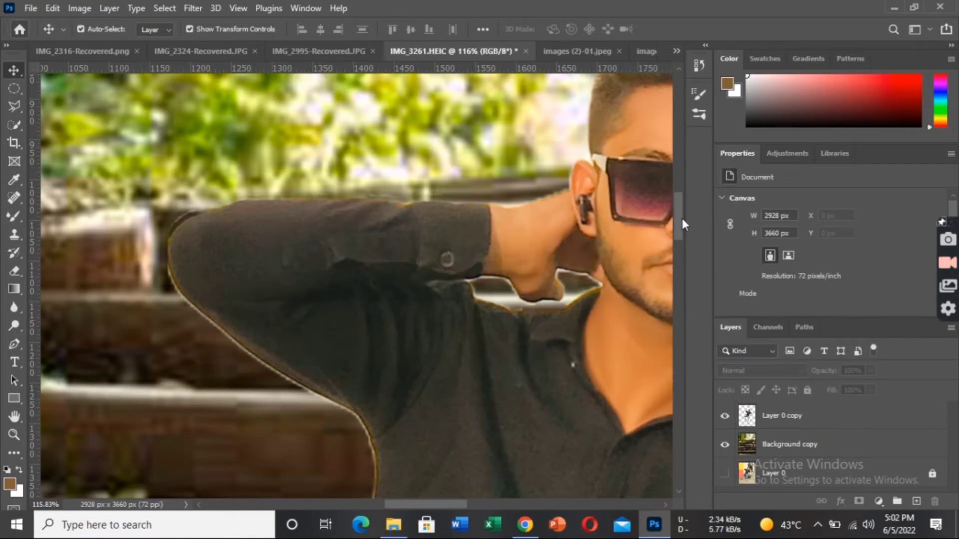
scroll(521, 314, "down", 3)
scroll(522, 315, "down", 5)
scroll(522, 314, "down", 3)
key("ctrl+t")
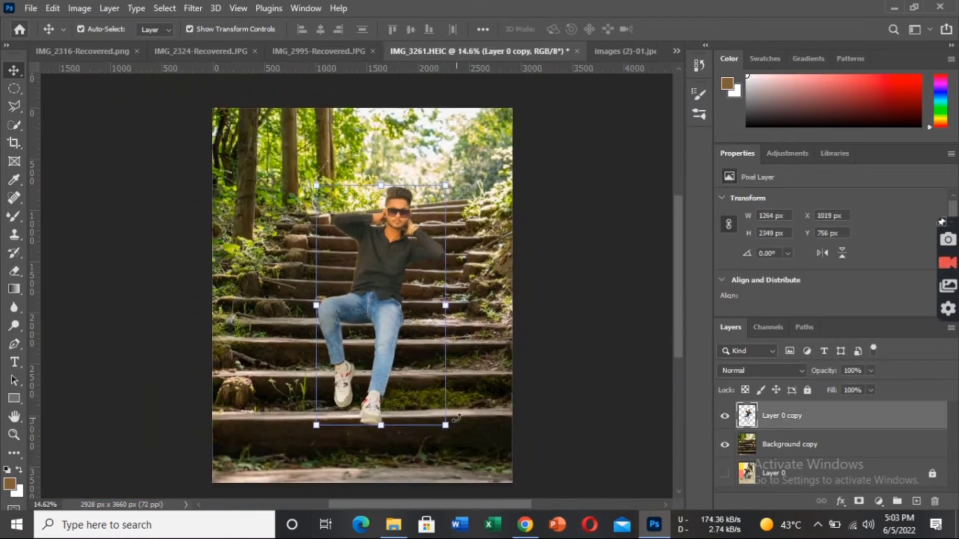
key("Return")
scroll(365, 227, "up", 9)
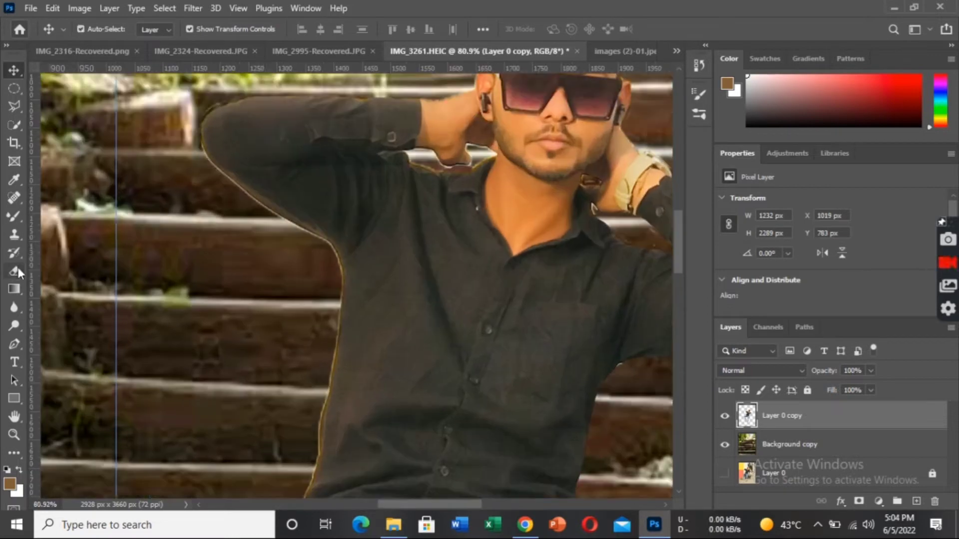
Erase leftover background around the man's shoulders and arms with the Eraser.
key("e")
scroll(181, 134, "up", 2)
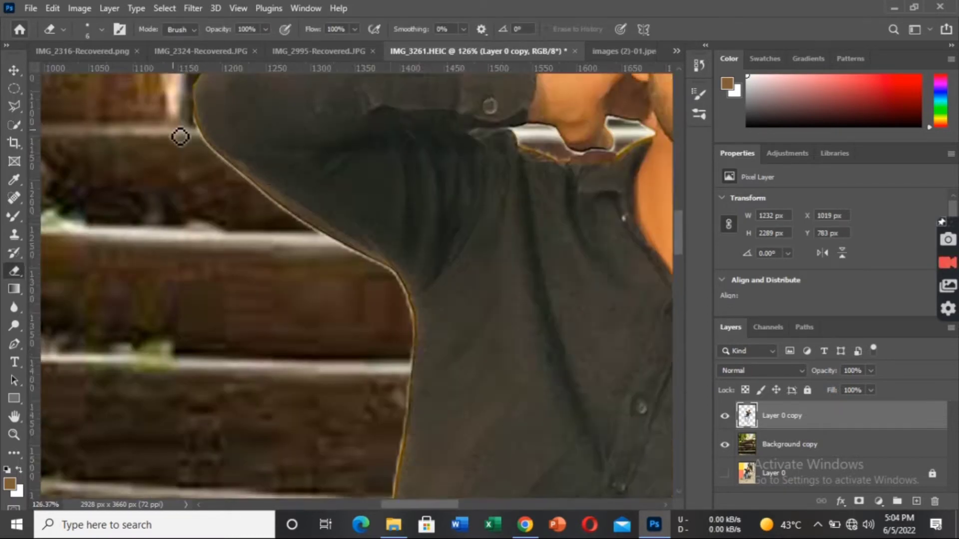
scroll(217, 252, "up", 10)
scroll(392, 254, "down", 5)
scroll(393, 255, "down", 3)
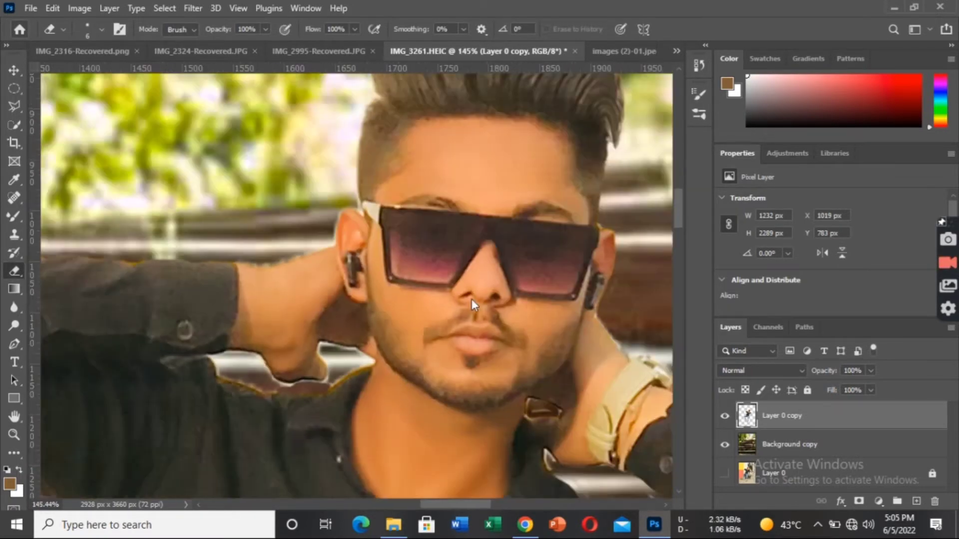
scroll(392, 254, "down", 3)
scroll(393, 254, "down", 2)
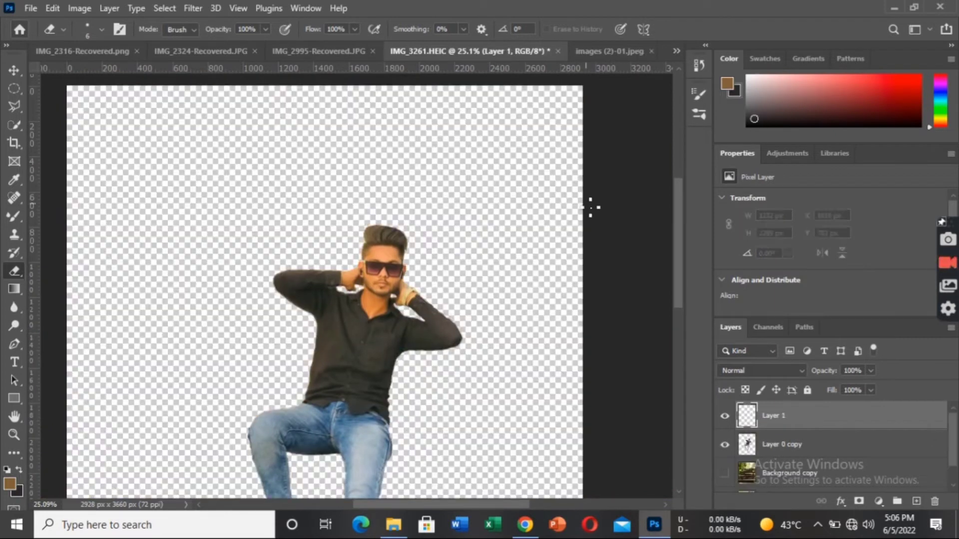
Fill Layer 1 with black to check the edges, then hide it and reselect Layer 0 copy.
key("shift+F5")
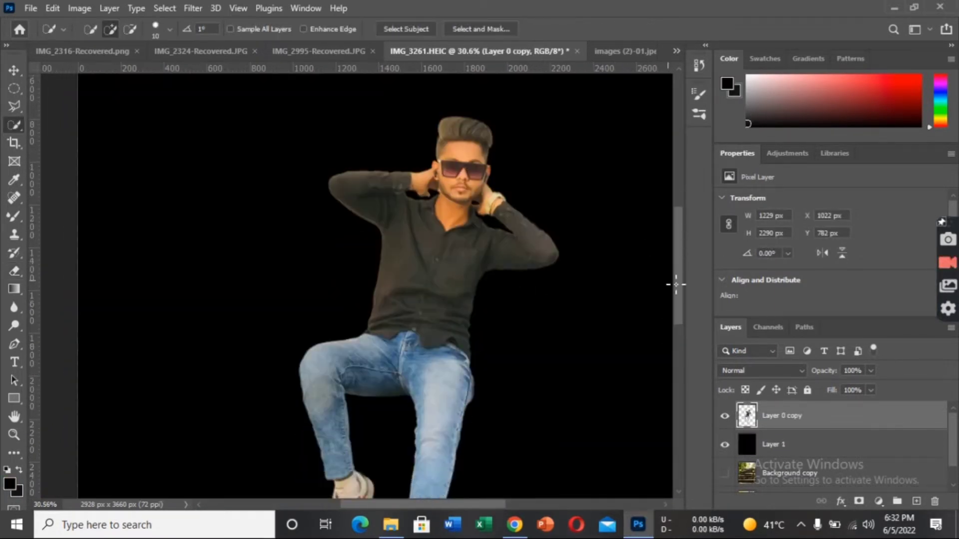
left_click(724, 444)
left_click(725, 473)
key("ctrl+0")
left_click(778, 415)
key("ctrl+t")
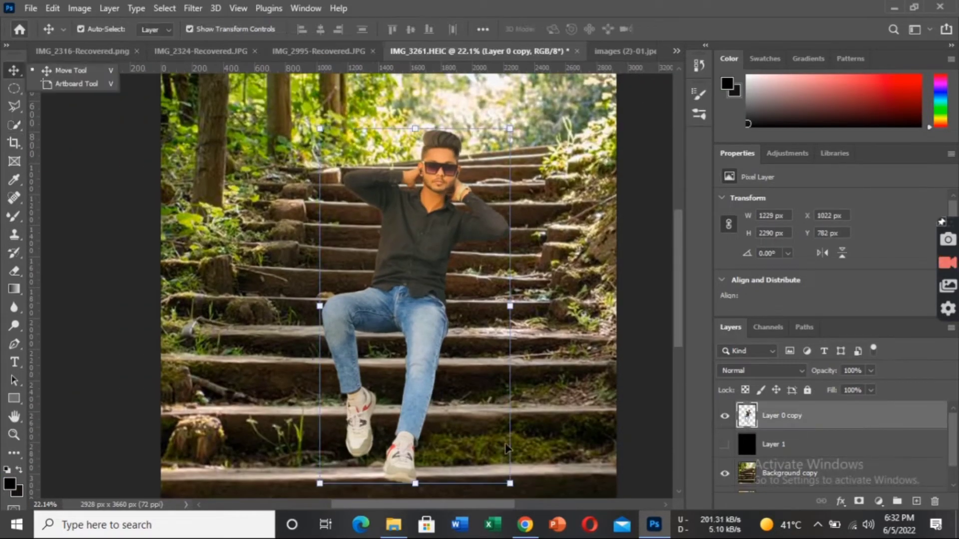
key("Return")
scroll(640, 309, "up", 2)
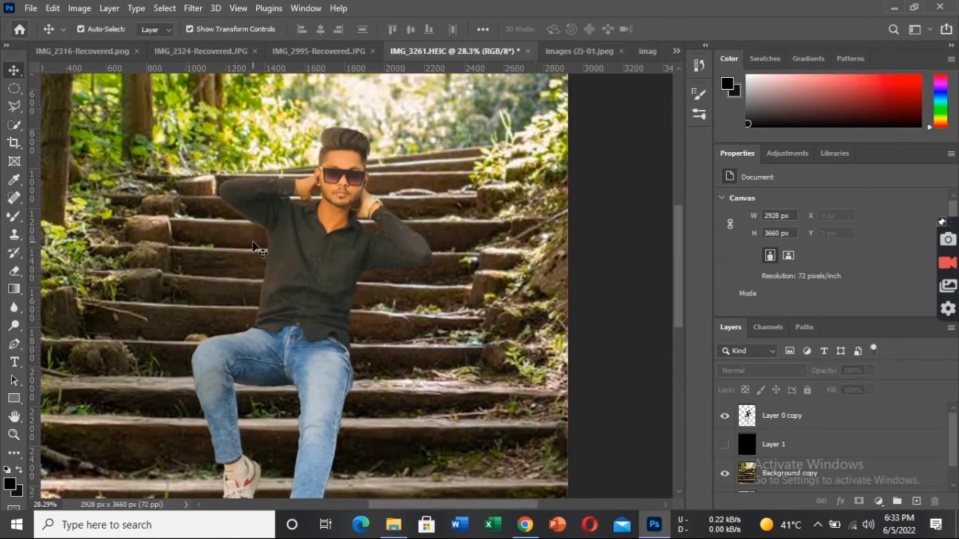
scroll(464, 507, "down", 2)
scroll(679, 231, "down", 1)
left_click_drag(679, 230, 679, 244)
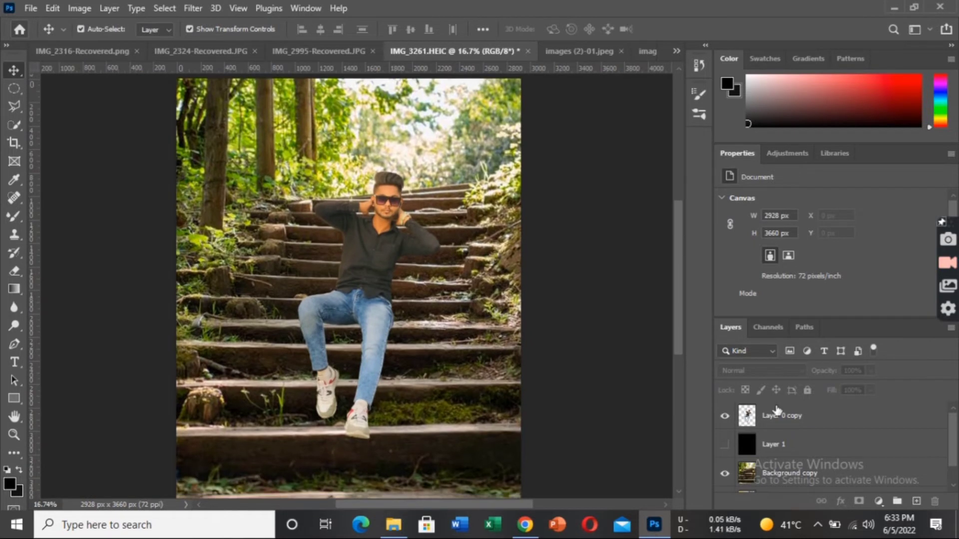
Duplicate the Background copy stairs layer with Ctrl+J.
left_click(849, 474)
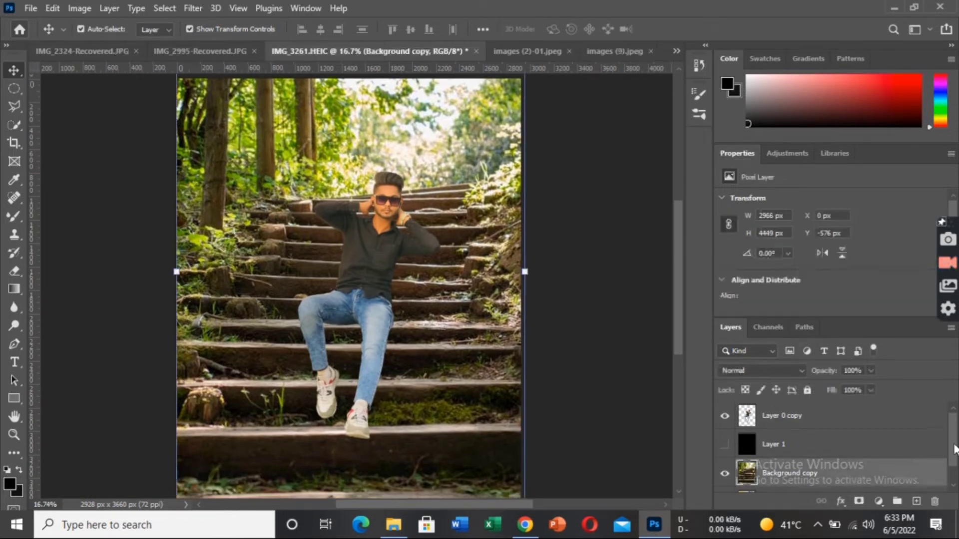
left_click_drag(954, 437, 955, 448)
key("ctrl+j")
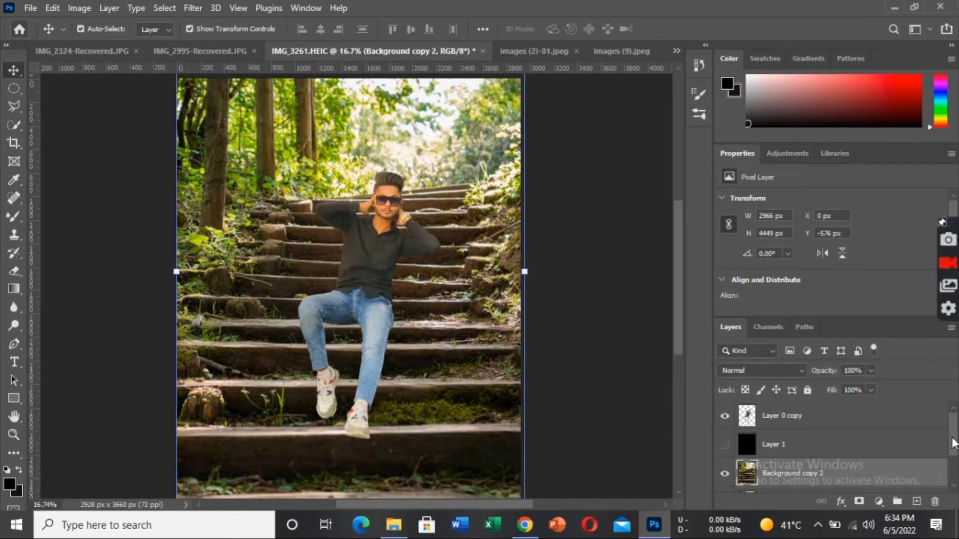
left_click_drag(951, 442, 954, 449)
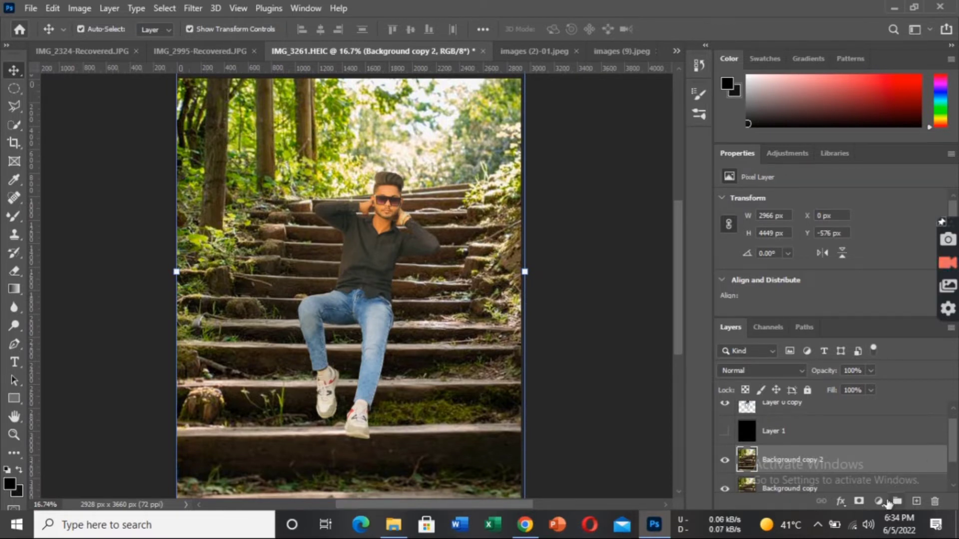
Add a Levels adjustment layer clipped to the duplicated background.
left_click(879, 501)
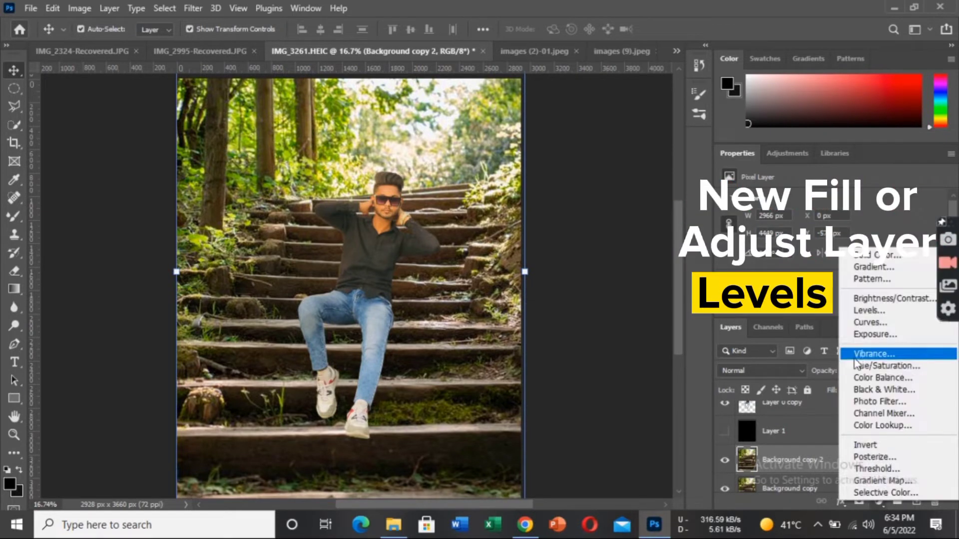
left_click(863, 311)
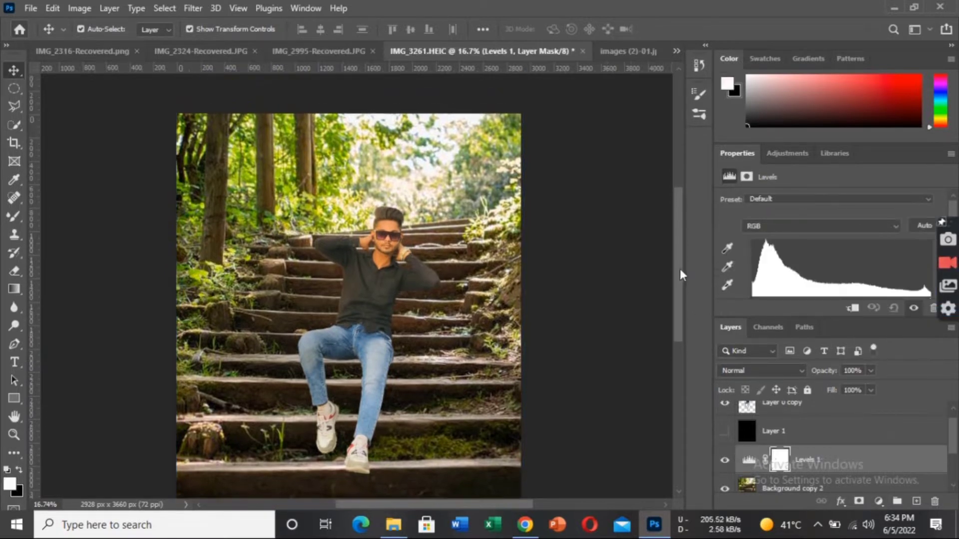
scroll(953, 224, "down", 1)
scroll(954, 224, "down", 2)
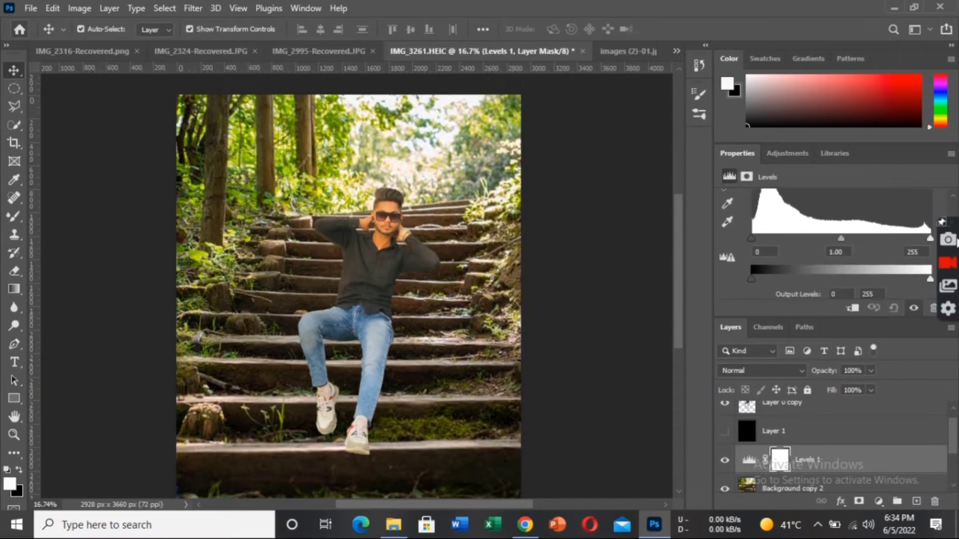
scroll(954, 224, "down", 1)
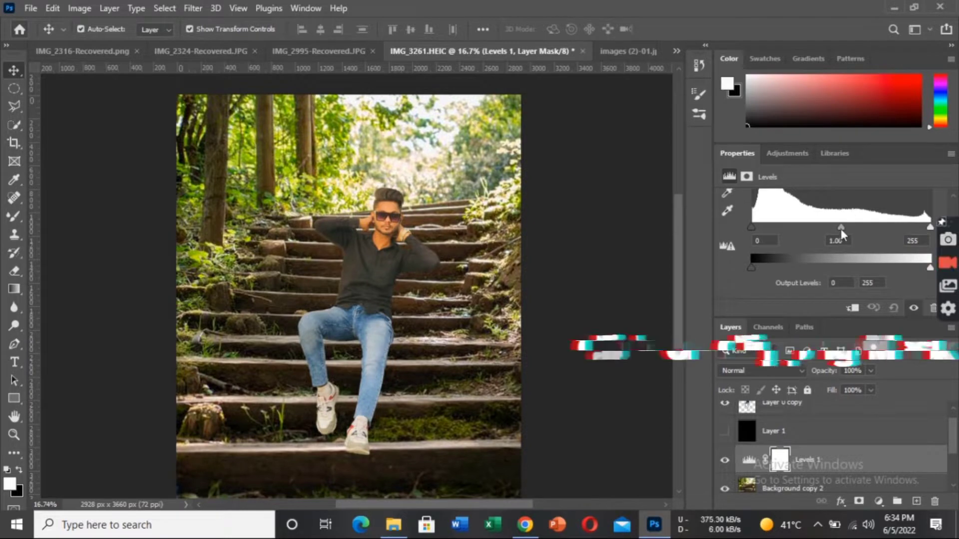
left_click(851, 308)
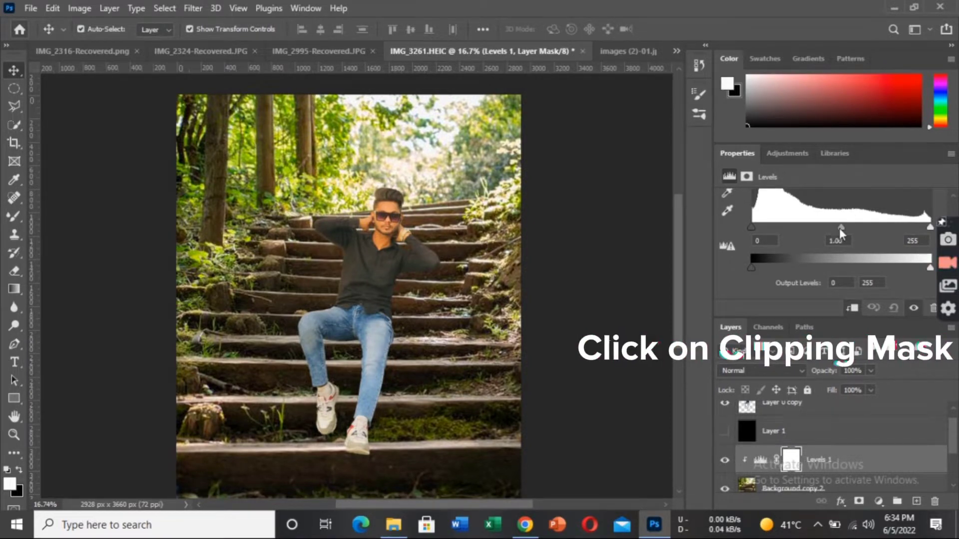
Raise the background's Levels midtone to 1.56 and lower the white input to 245.
left_click_drag(839, 228, 822, 235)
scroll(529, 277, "down", 2)
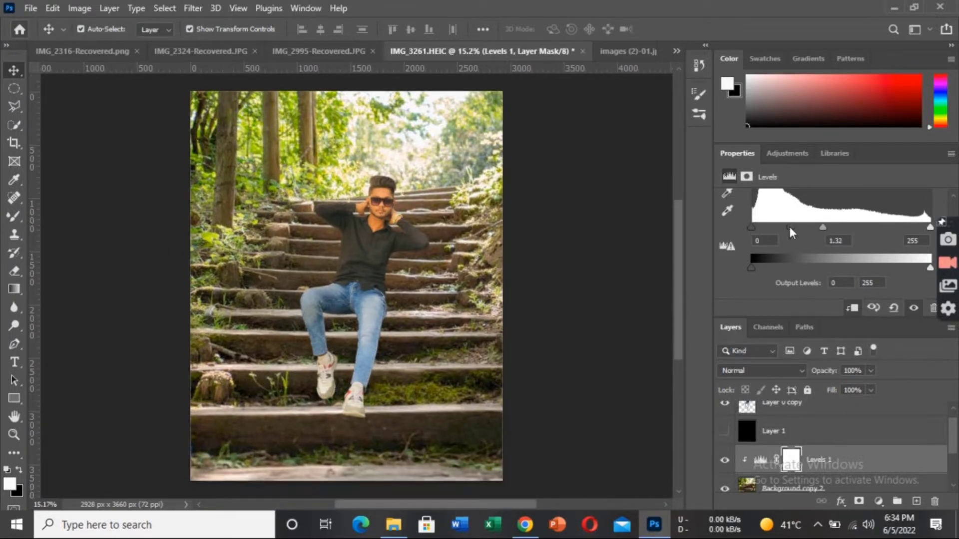
left_click_drag(930, 227, 929, 227)
left_click_drag(821, 228, 808, 226)
scroll(525, 257, "up", 2)
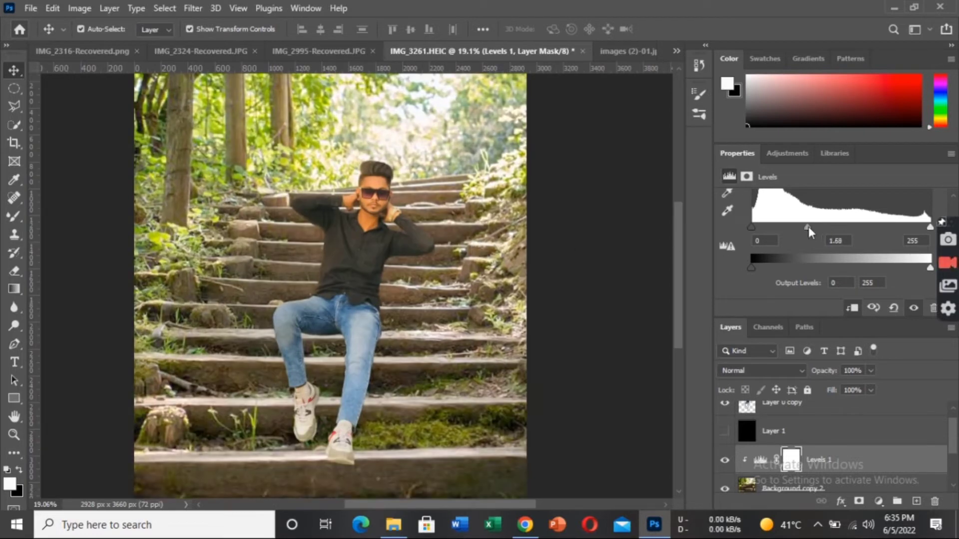
scroll(574, 243, "down", 2)
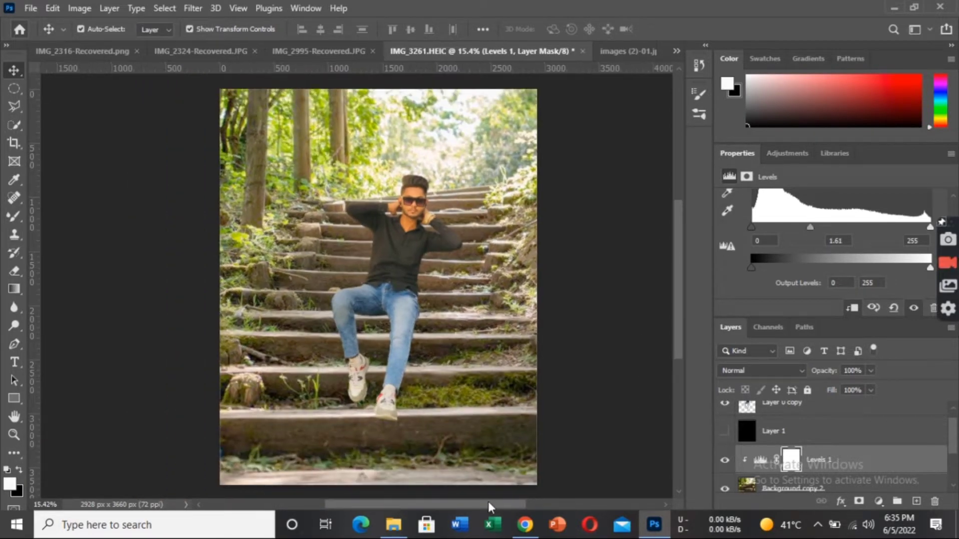
Fine-tune the background's Levels midtone to about 1.92.
left_click_drag(487, 501, 502, 501)
left_click_drag(814, 227, 800, 228)
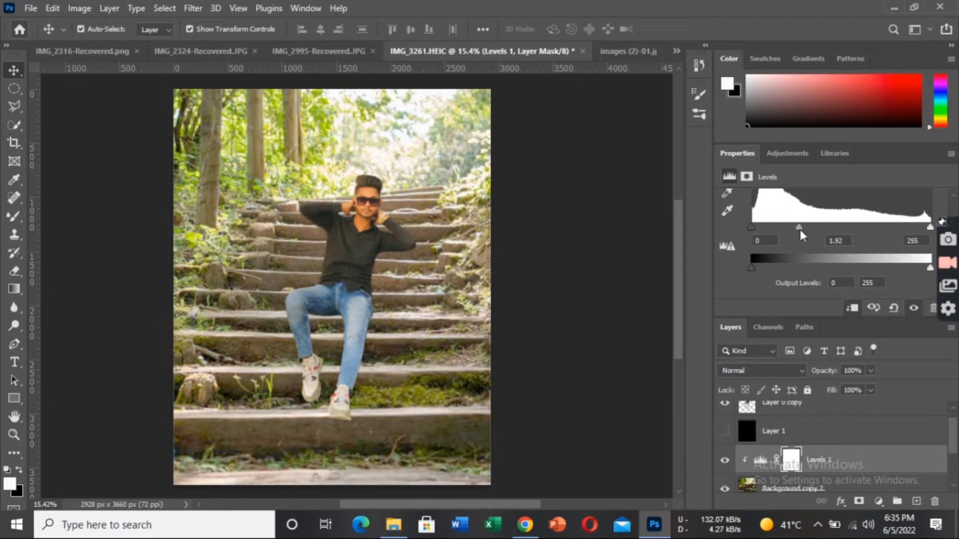
scroll(557, 229, "down", 1)
scroll(443, 230, "down", 1)
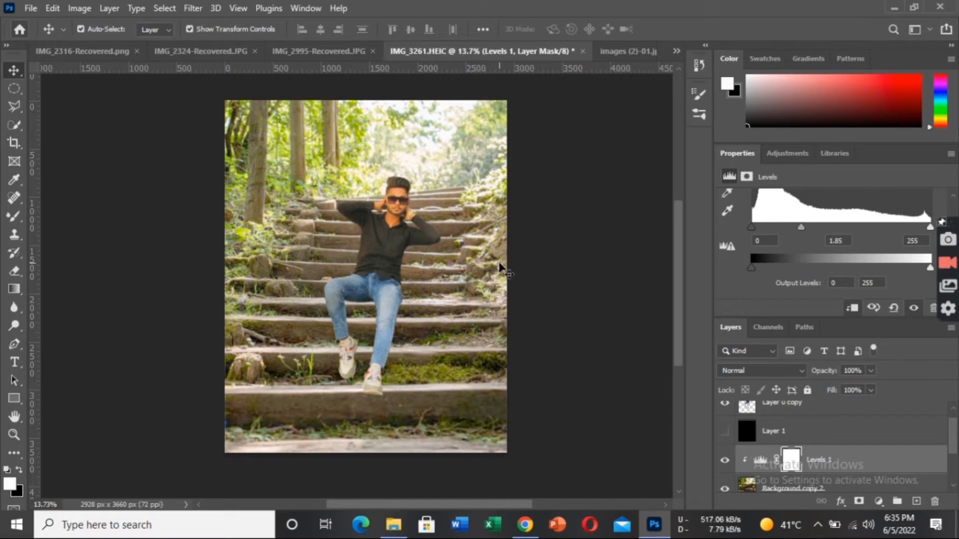
scroll(445, 225, "up", 1)
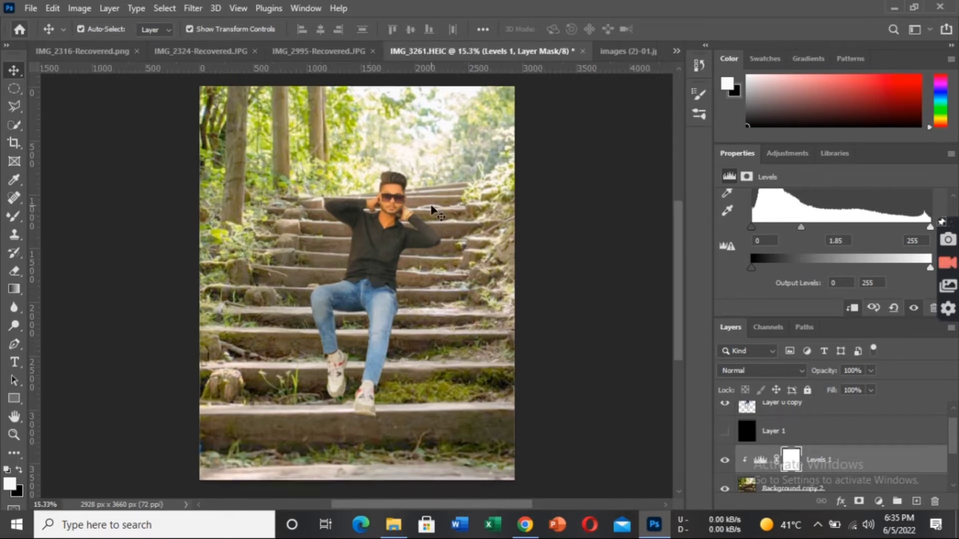
scroll(444, 225, "down", 1)
left_click_drag(799, 227, 801, 229)
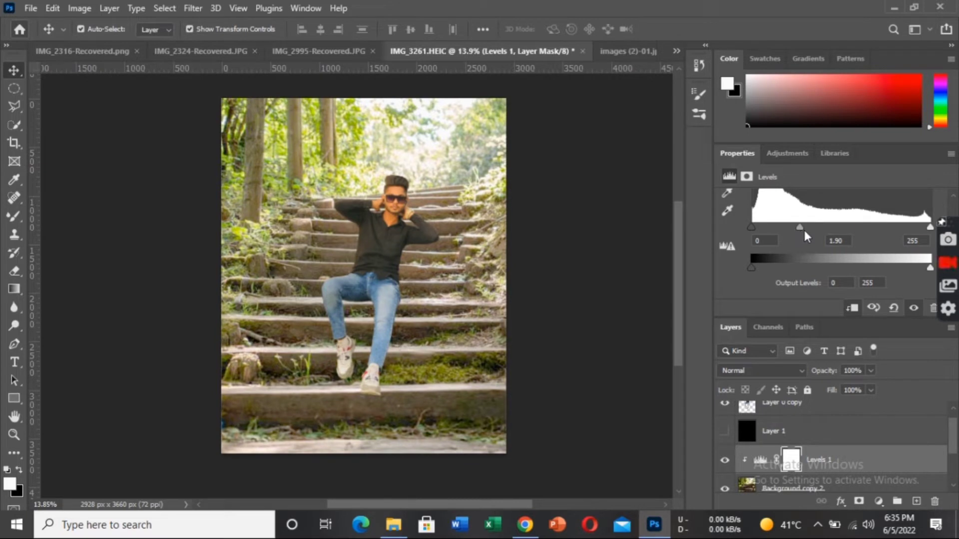
left_click_drag(801, 228, 799, 227)
scroll(881, 427, "up", 2)
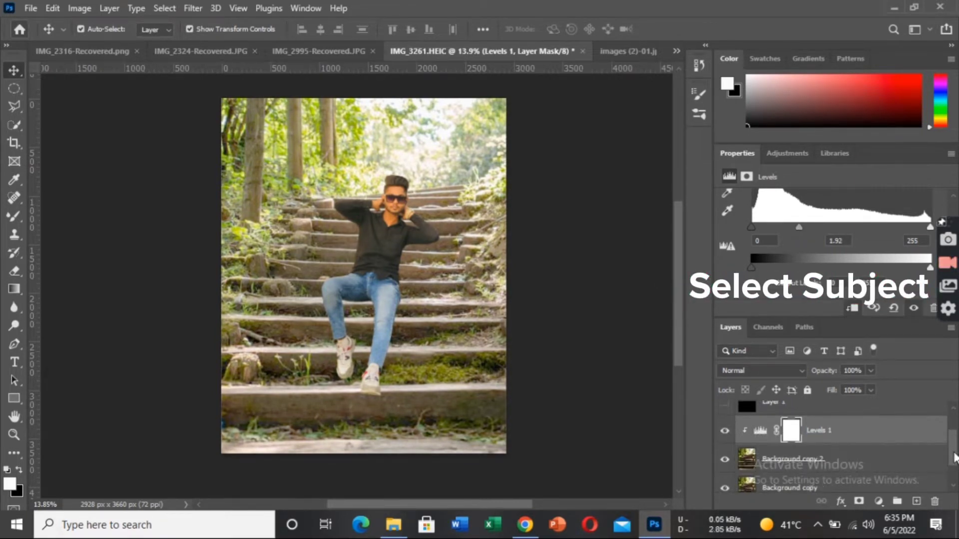
Add a Levels adjustment layer clipped to the man's Layer 0 copy.
left_click(880, 427)
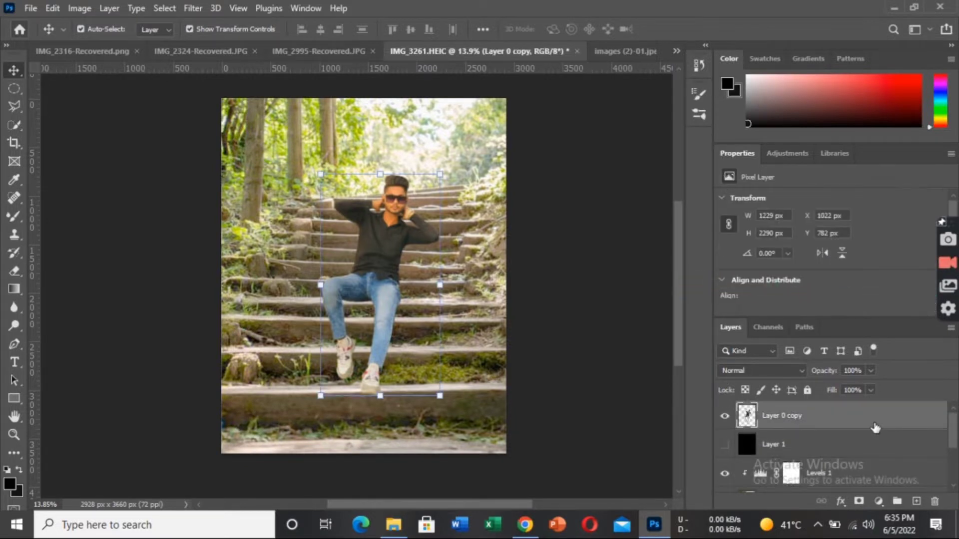
scroll(675, 314, "up", 1)
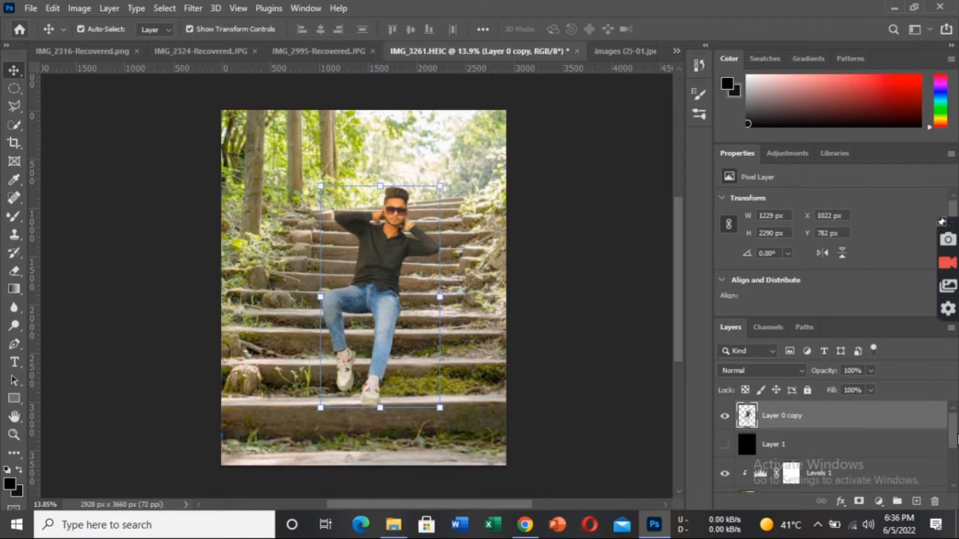
left_click(879, 501)
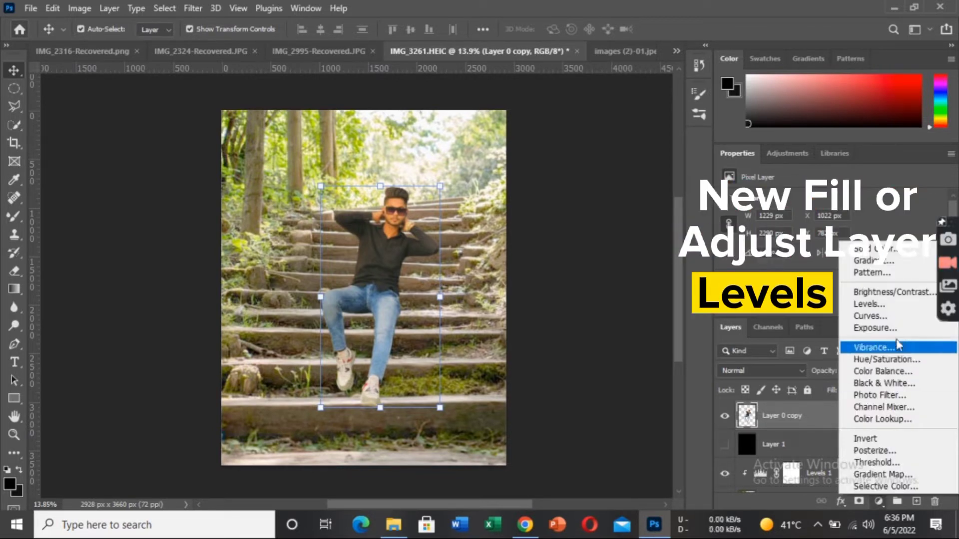
left_click(894, 304)
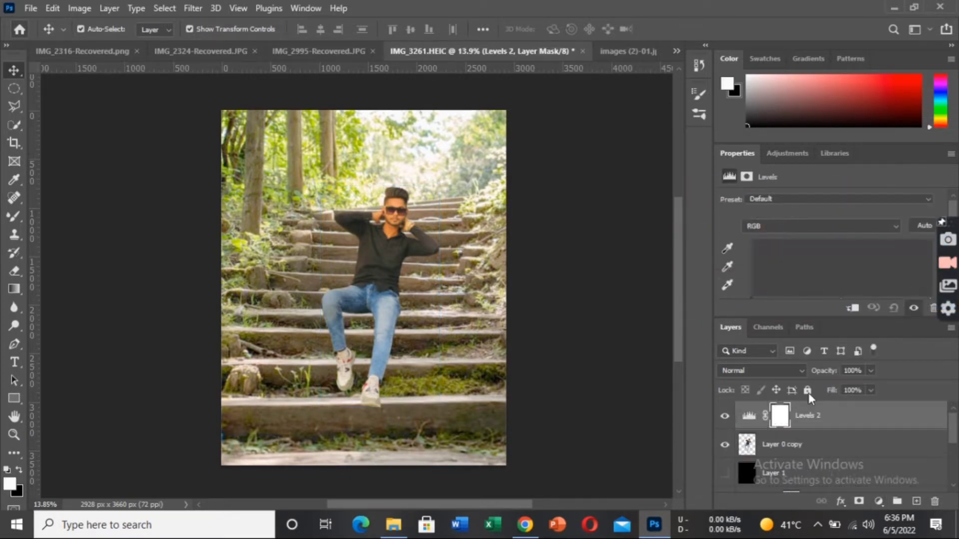
left_click(852, 308)
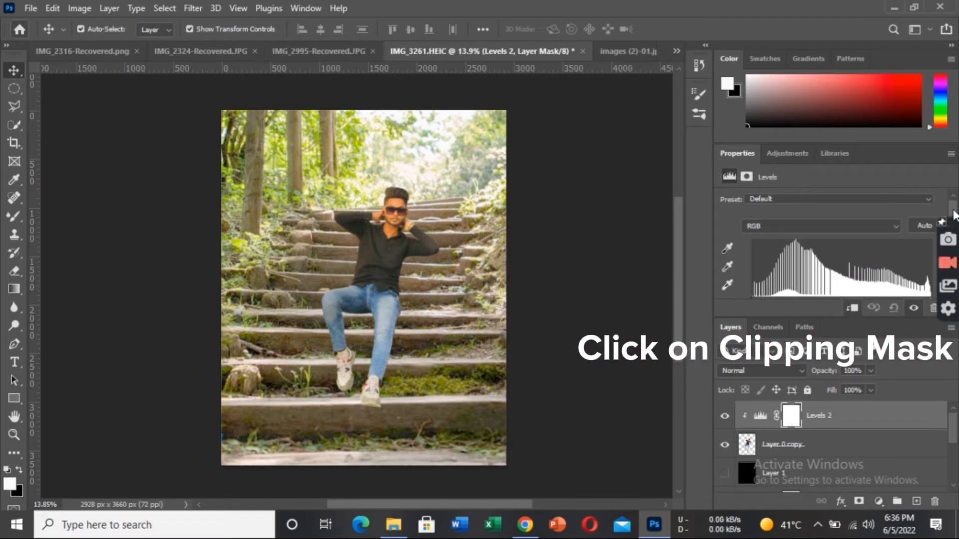
Brighten the man's midtones to 1.26 with the Levels slider.
scroll(953, 216, "down", 2)
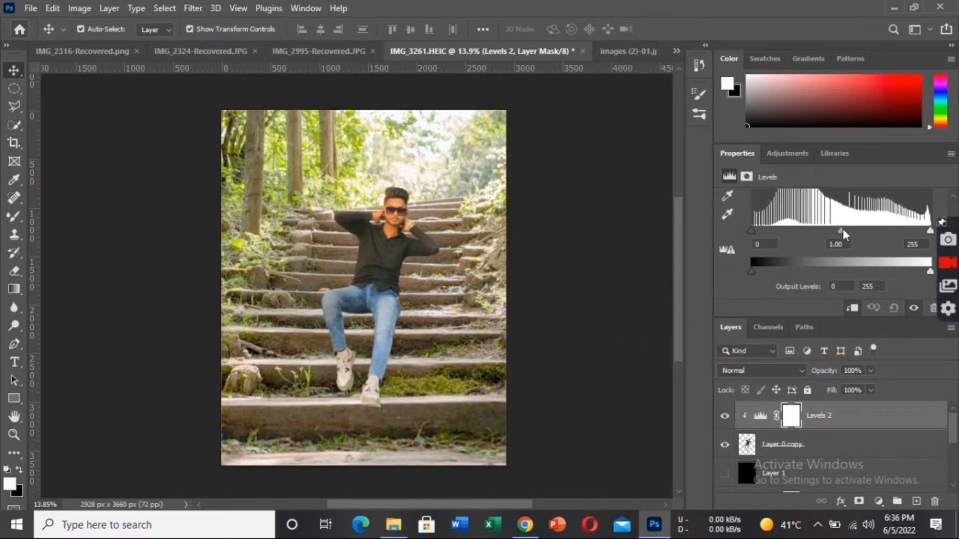
left_click_drag(841, 231, 828, 243)
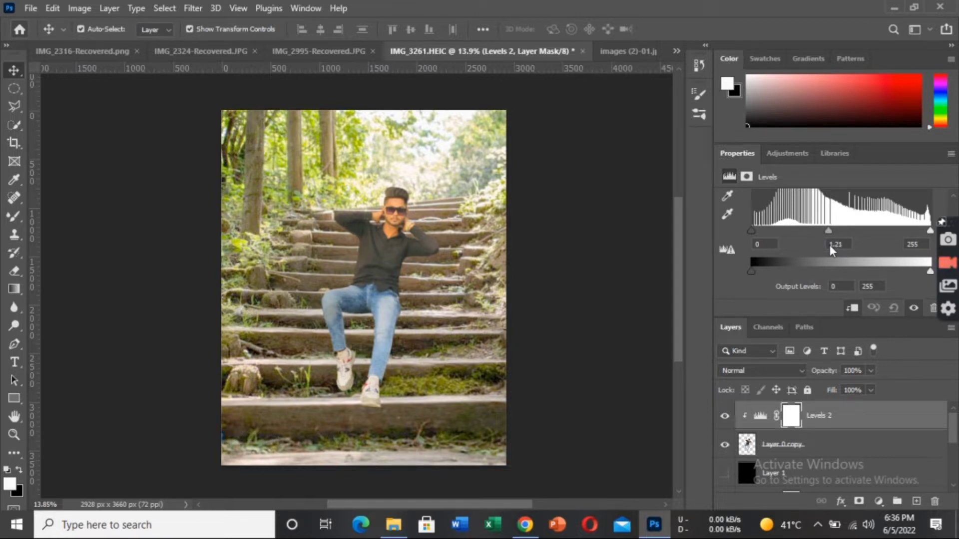
left_click_drag(831, 245, 826, 244)
scroll(406, 218, "up", 2)
scroll(405, 218, "up", 2)
scroll(406, 218, "down", 2)
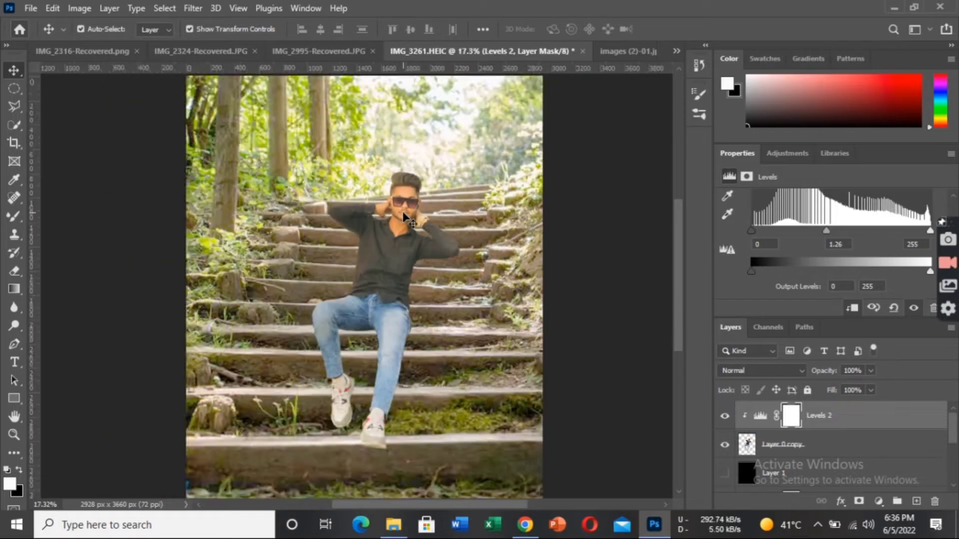
scroll(406, 218, "up", 2)
scroll(406, 218, "down", 2)
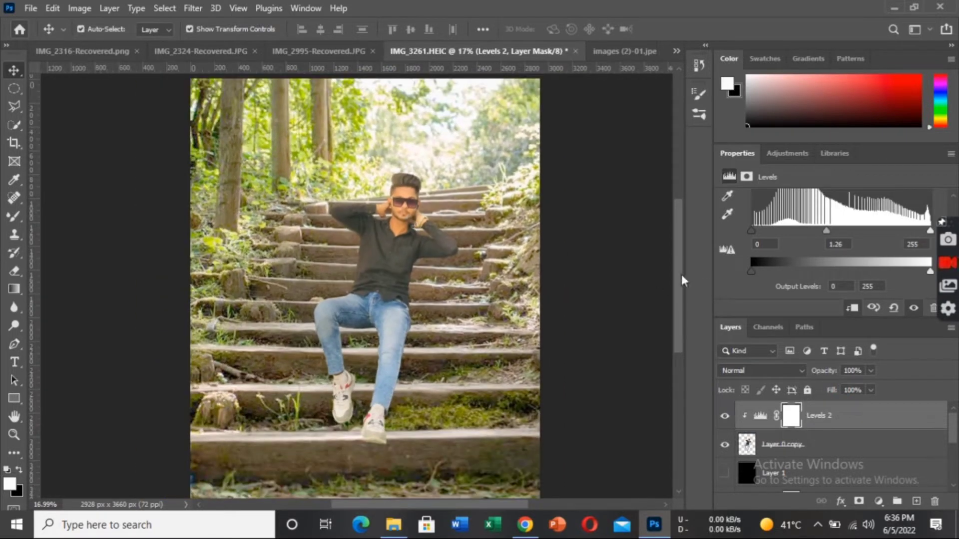
left_click_drag(679, 274, 679, 265)
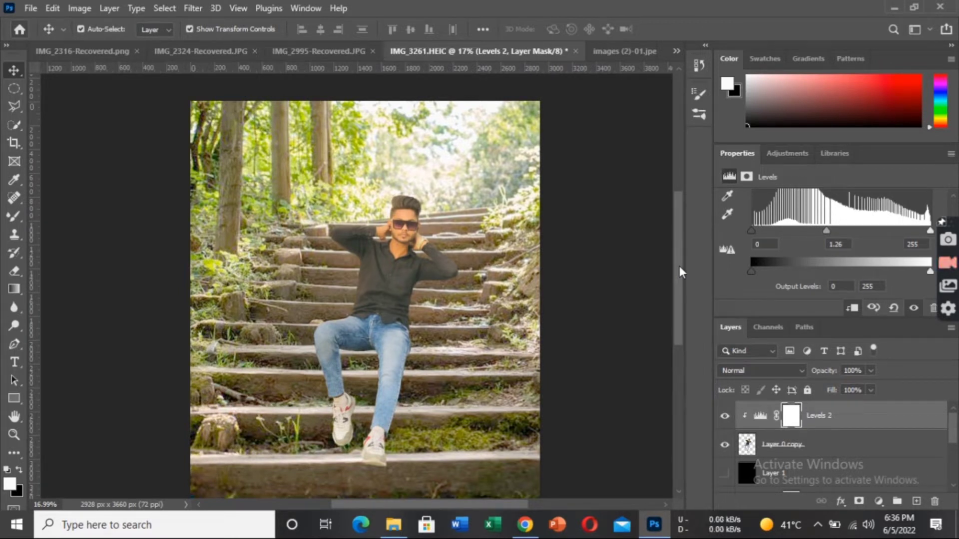
scroll(380, 274, "up", 1)
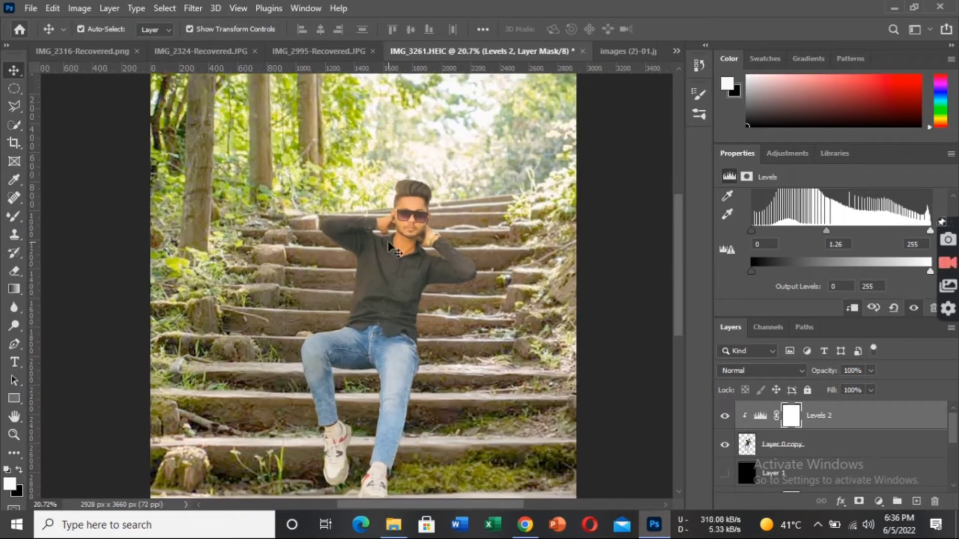
scroll(389, 245, "up", 1)
scroll(490, 259, "down", 1)
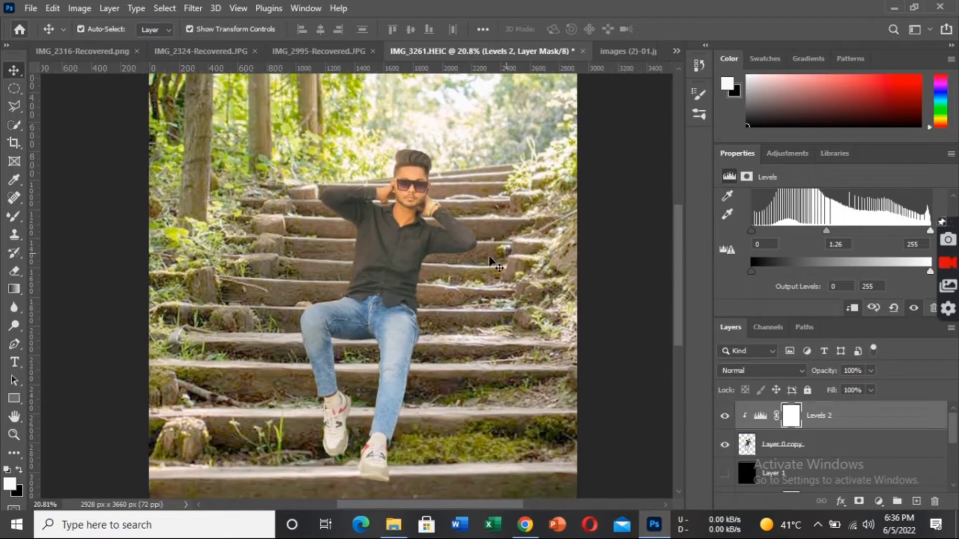
scroll(454, 226, "up", 1)
scroll(454, 227, "down", 2)
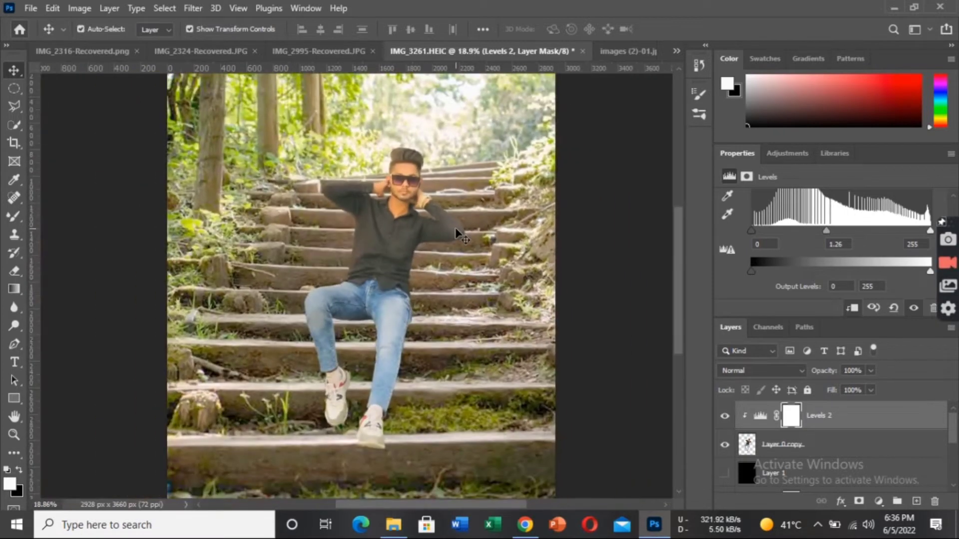
scroll(577, 245, "down", 1)
scroll(673, 298, "up", 1)
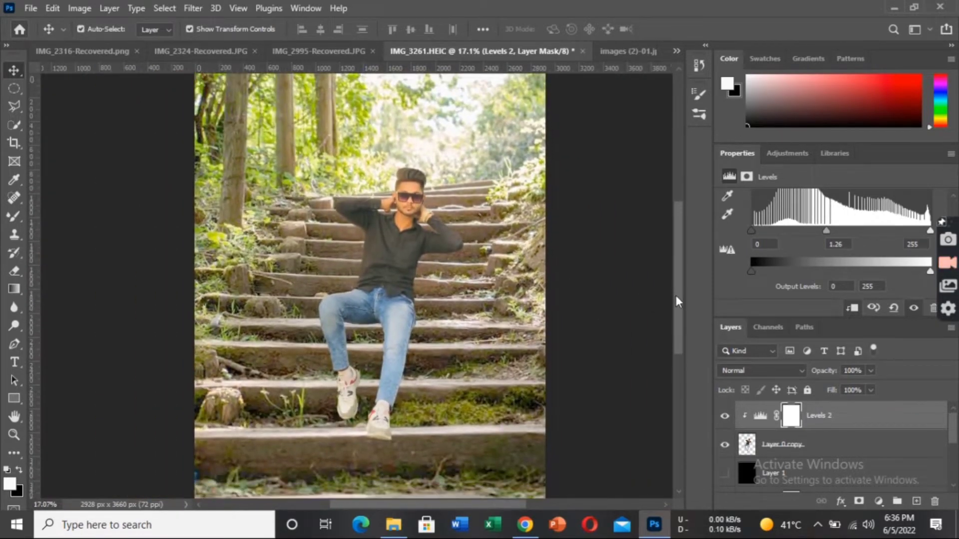
scroll(676, 296, "up", 1)
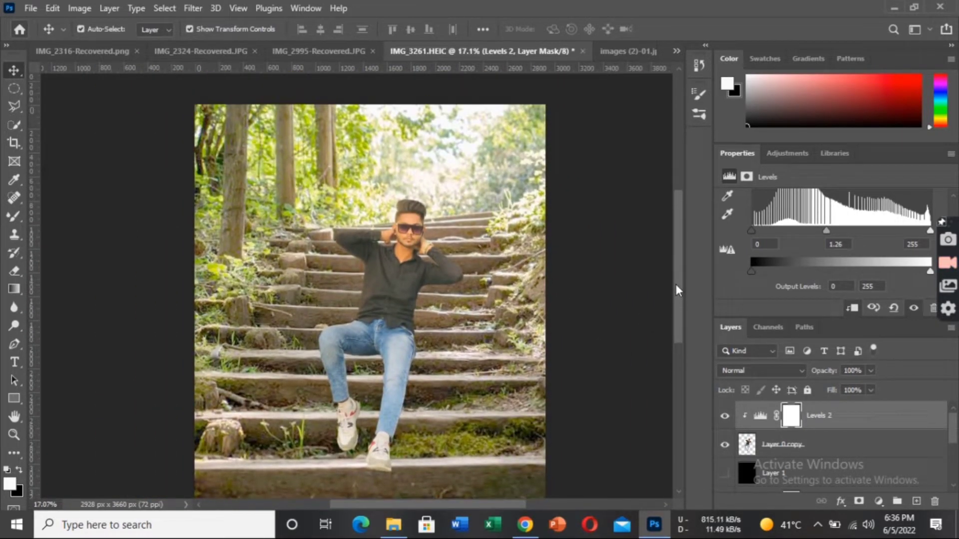
scroll(676, 283, "down", 1)
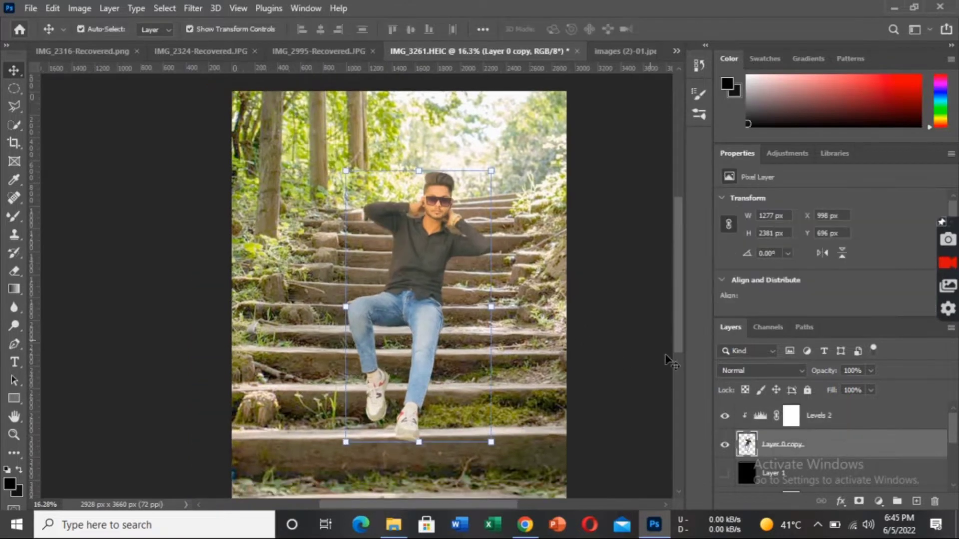
scroll(679, 297, "down", 1)
scroll(680, 303, "up", 1)
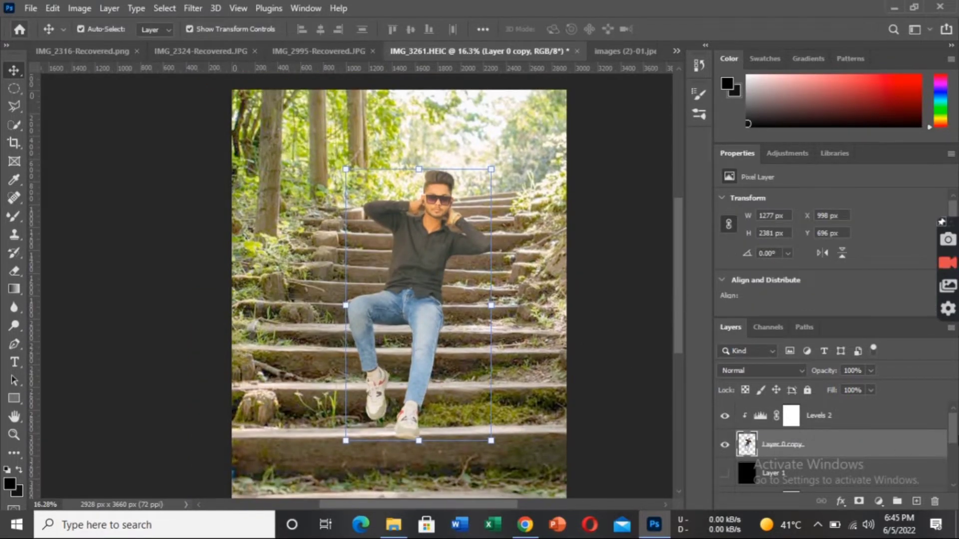
scroll(872, 454, "down", 1)
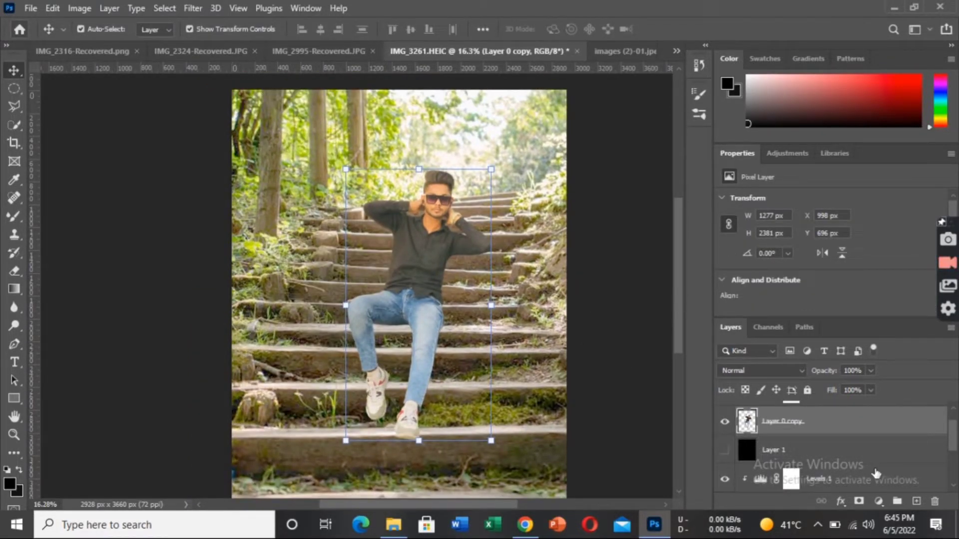
Retarget the Levels 1 adjustment settings and raise its midtone to 2.34.
left_click(857, 478)
scroll(953, 442, "down", 1)
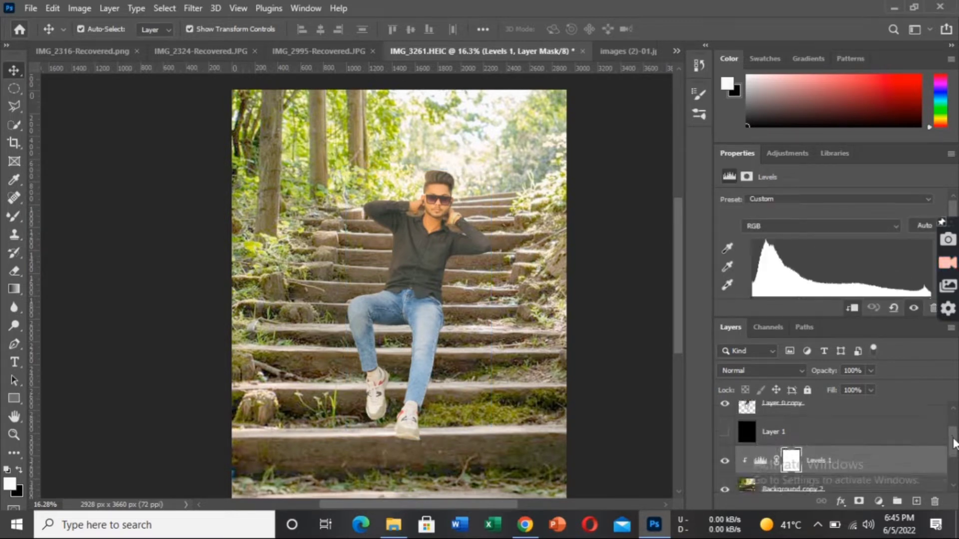
left_click(757, 465)
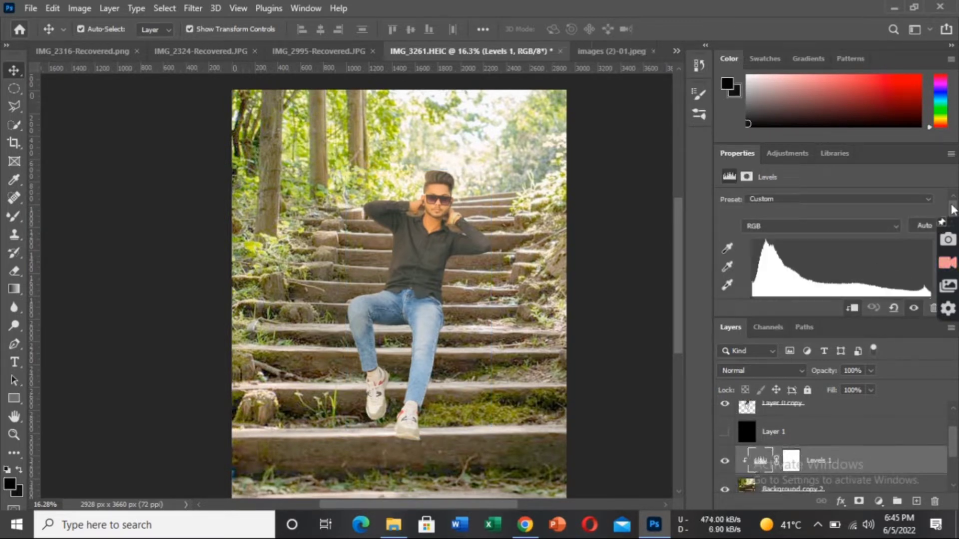
left_click_drag(953, 208, 954, 217)
scroll(805, 231, "down", 2)
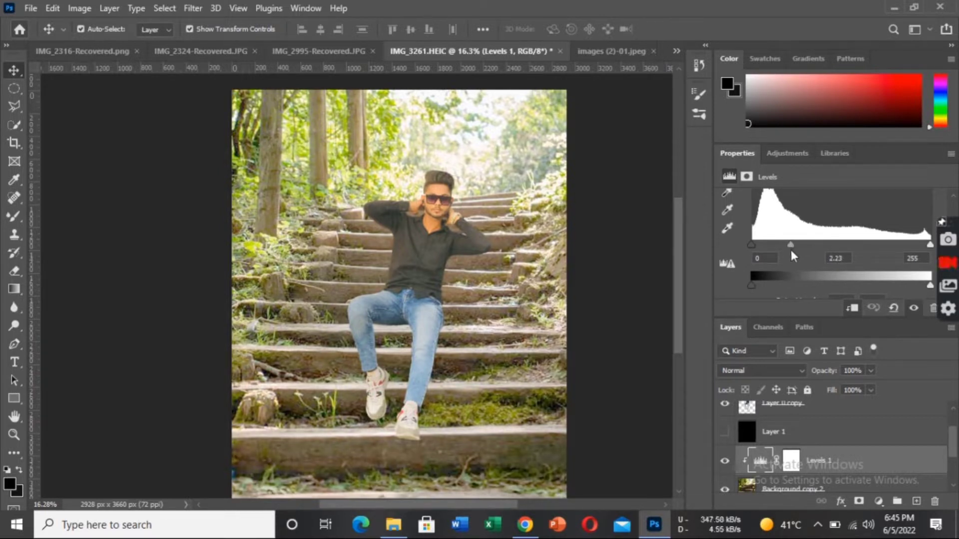
left_click_drag(794, 253, 789, 250)
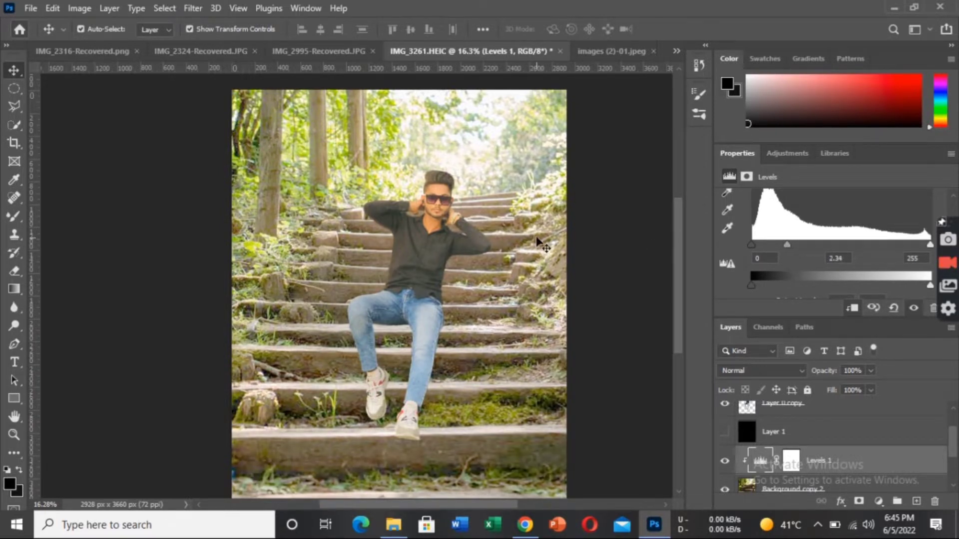
scroll(537, 243, "down", 1)
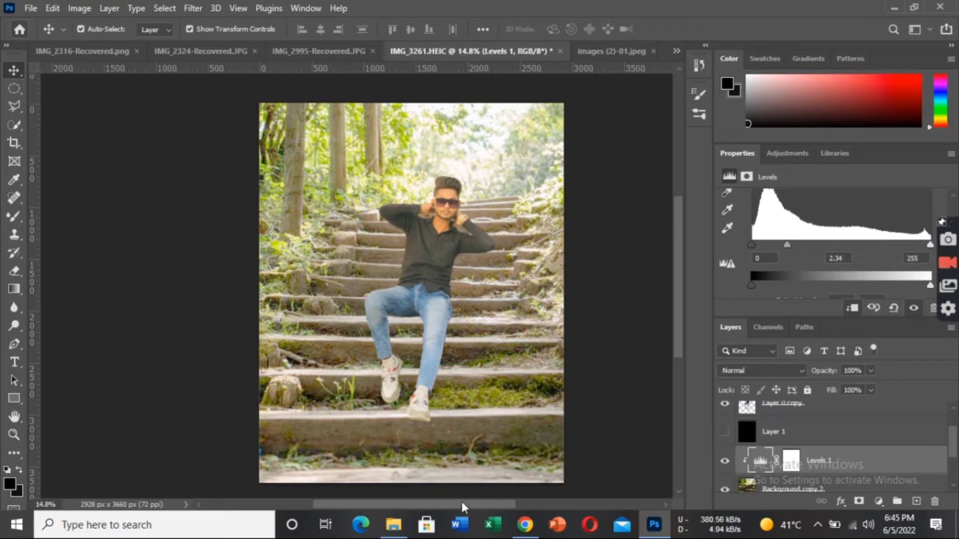
left_click_drag(447, 502, 451, 504)
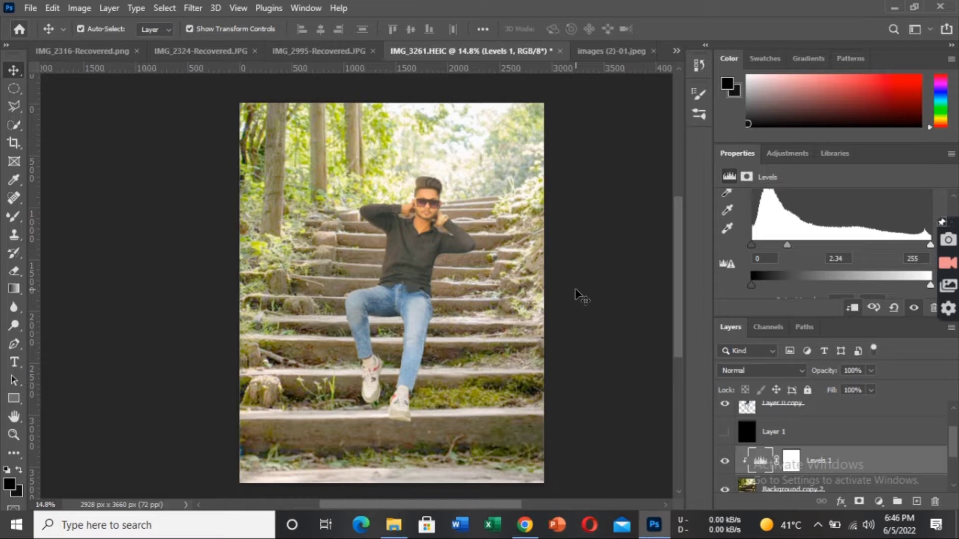
scroll(448, 242, "up", 1)
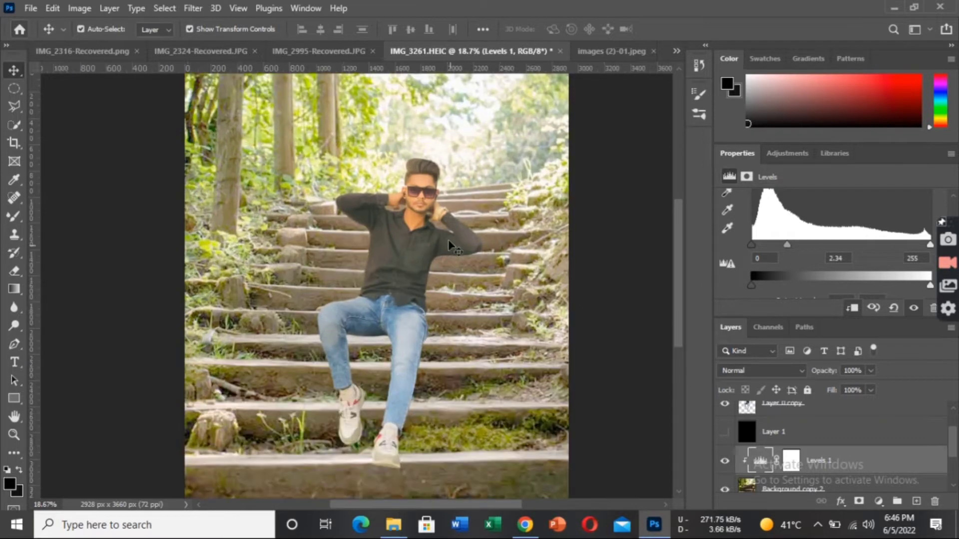
scroll(430, 209, "up", 2)
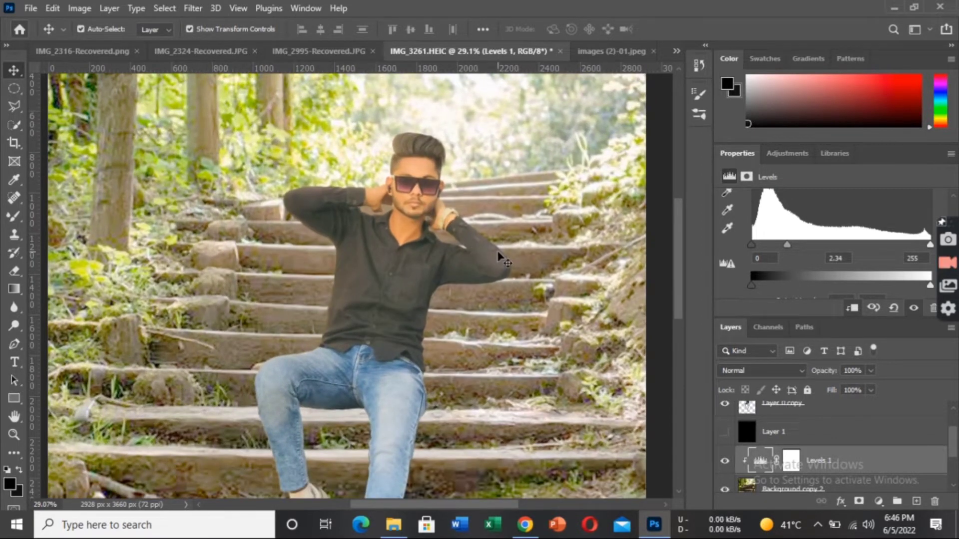
scroll(499, 258, "down", 1)
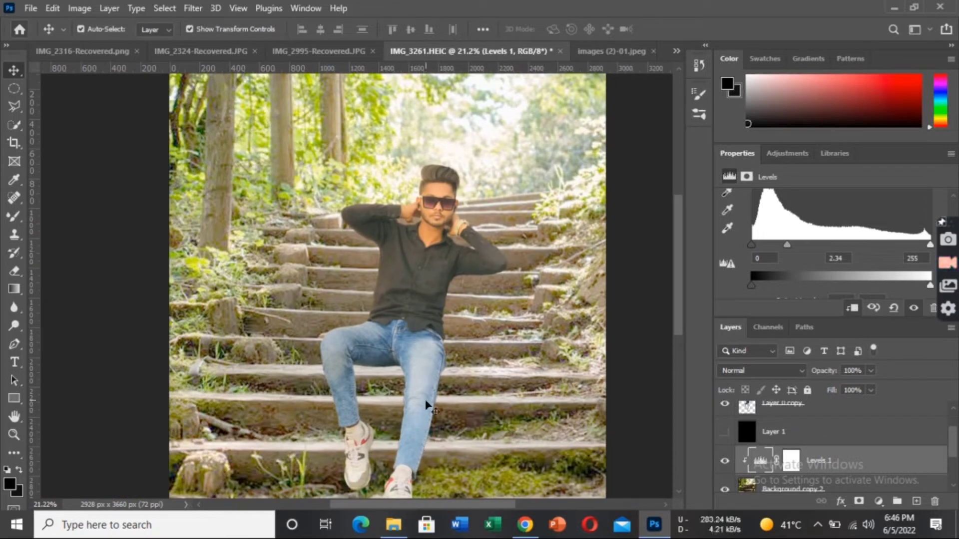
scroll(434, 341, "down", 2)
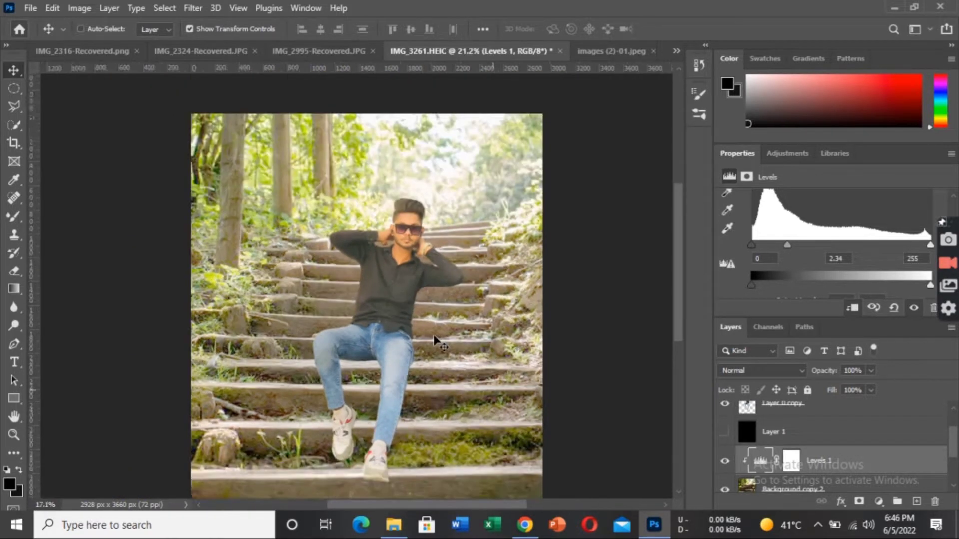
scroll(435, 341, "up", 1)
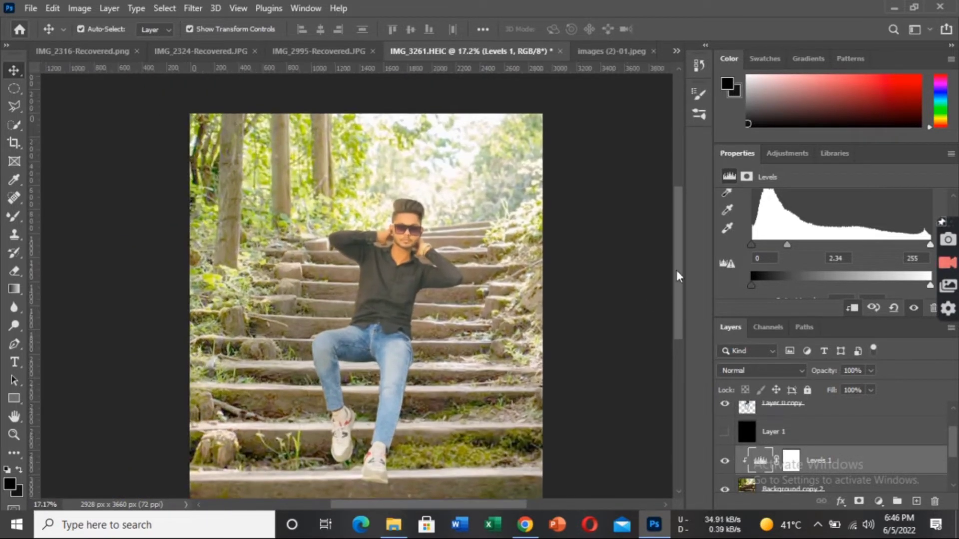
left_click_drag(675, 284, 680, 314)
key("ctrl+0")
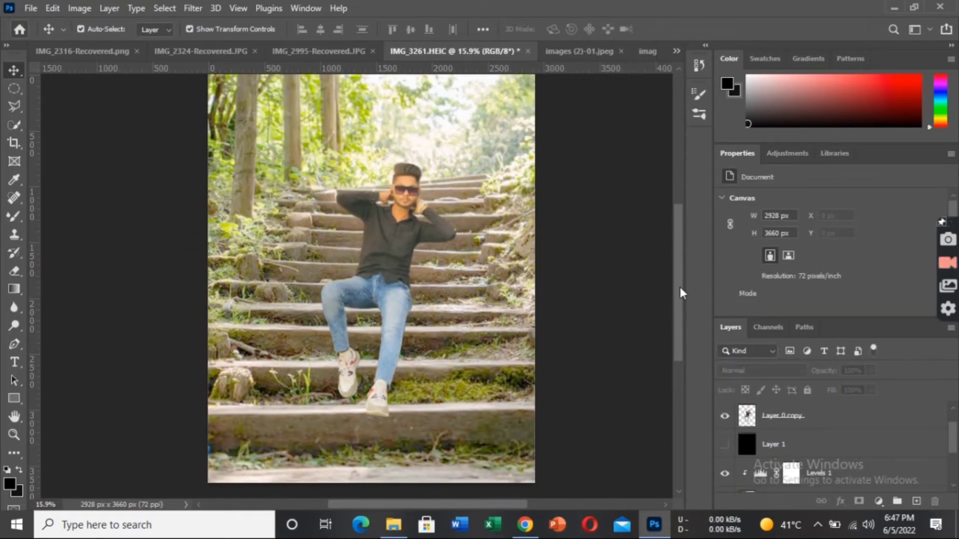
scroll(430, 215, "up", 1)
scroll(341, 167, "up", 1)
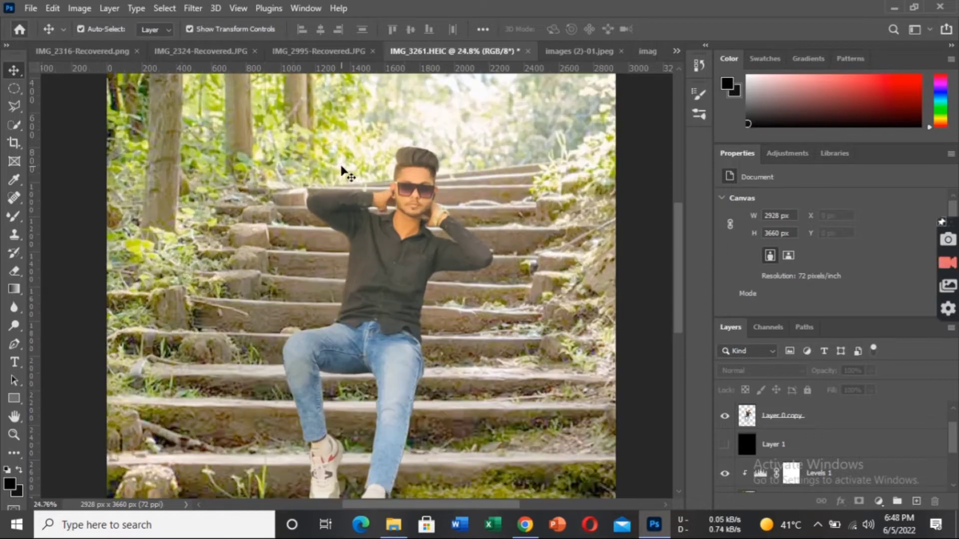
scroll(379, 193, "up", 1)
scroll(400, 205, "down", 1)
scroll(415, 200, "up", 1)
scroll(429, 194, "down", 1)
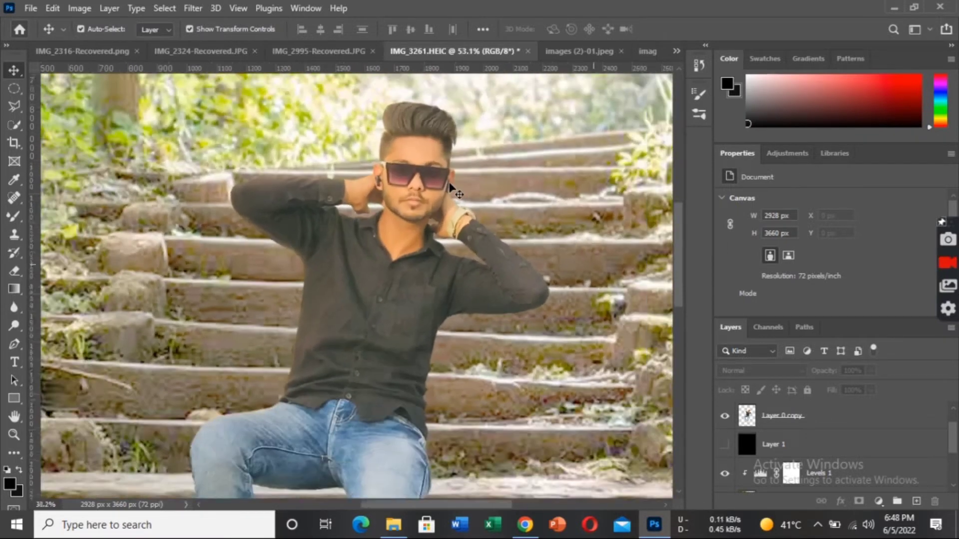
scroll(449, 186, "down", 2)
scroll(457, 230, "up", 1)
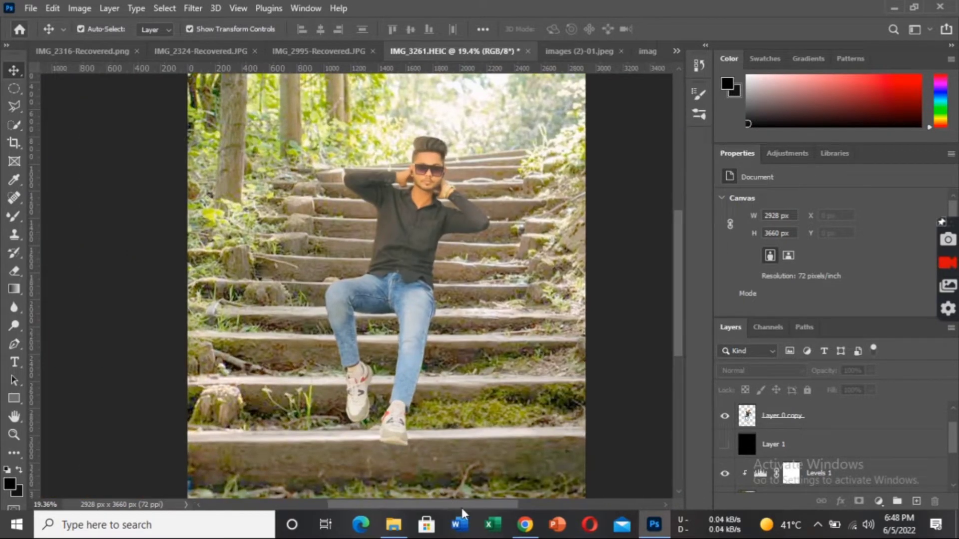
scroll(461, 508, "right", 1)
left_click_drag(951, 445, 951, 475)
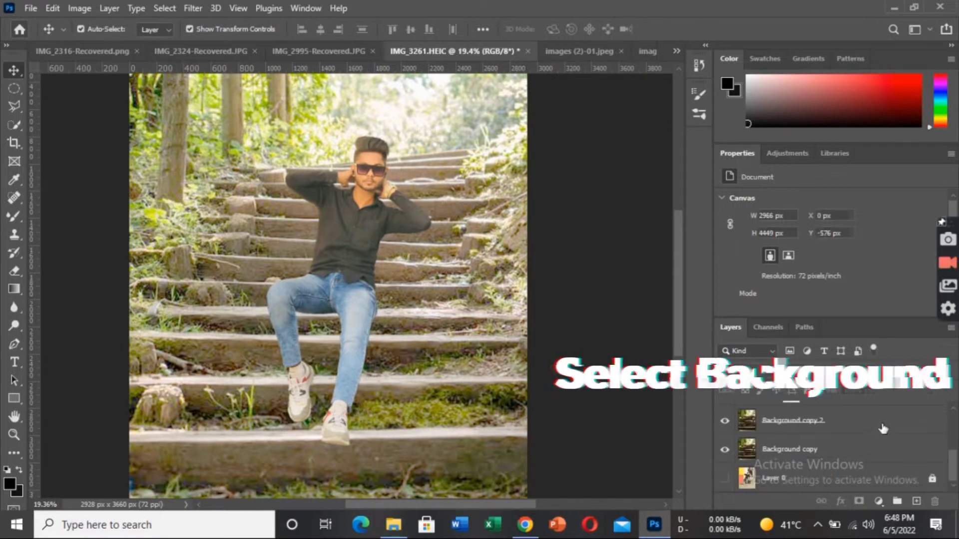
Add Levels, then a Curves adjustment layer, above the Background copy 2 stairs layer.
left_click(859, 421)
left_click(878, 500)
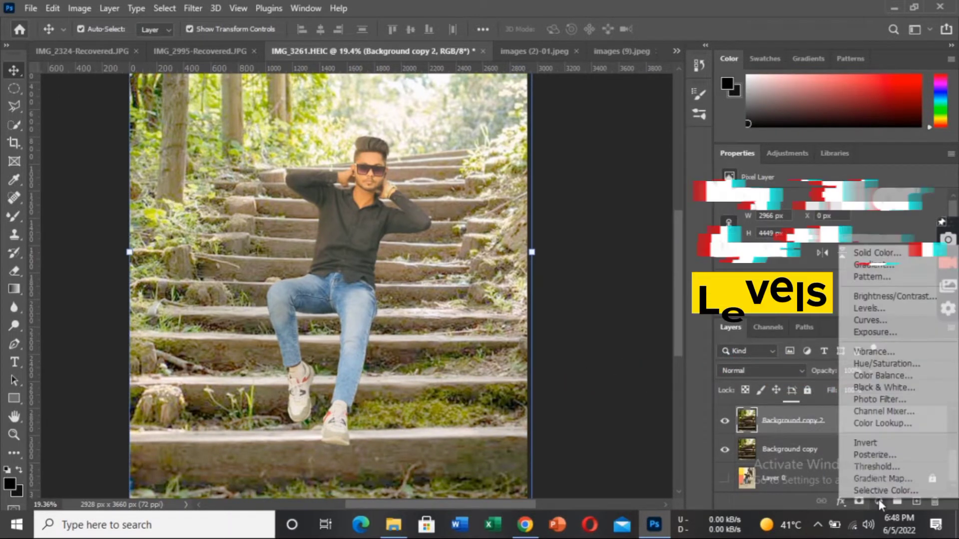
left_click(884, 308)
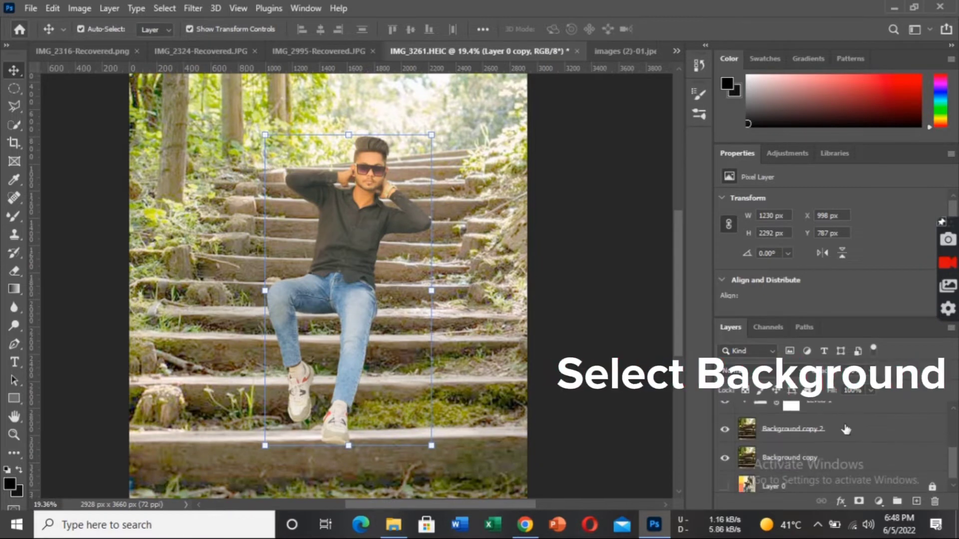
left_click(880, 500)
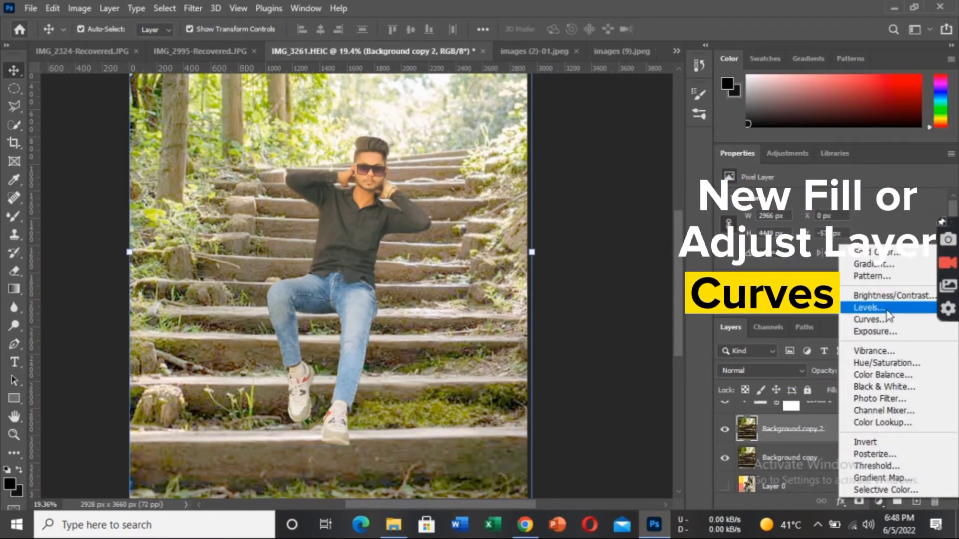
left_click(866, 320)
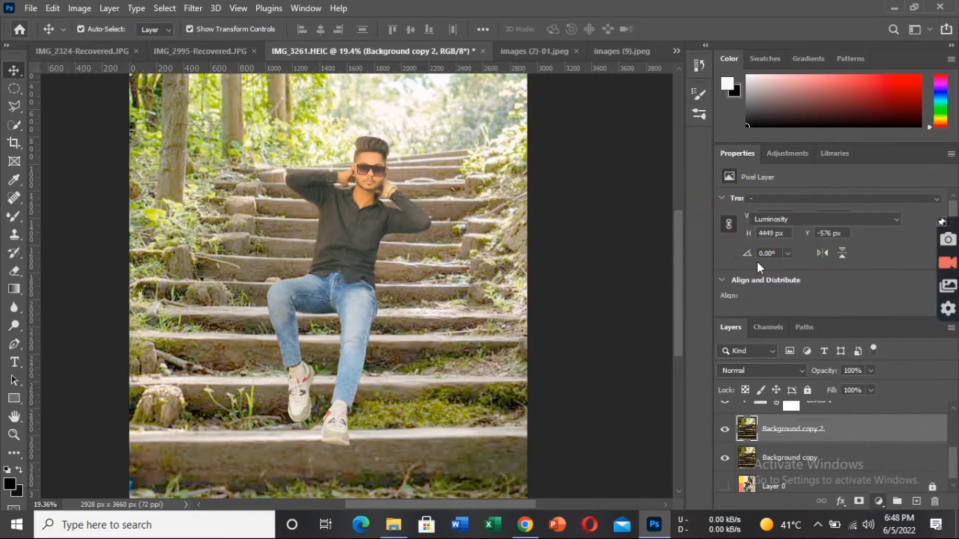
scroll(874, 250, "down", 3)
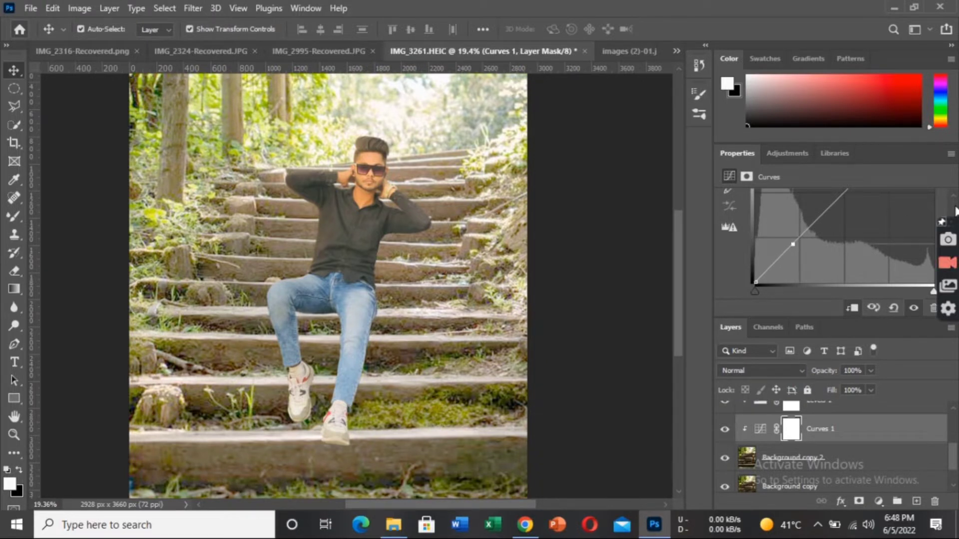
Add several control points along the Curves 1 curve.
scroll(889, 238, "up", 3)
mouse_move(953, 213)
left_mouse_down()
mouse_move(954, 203)
mouse_move(954, 225)
left_mouse_up()
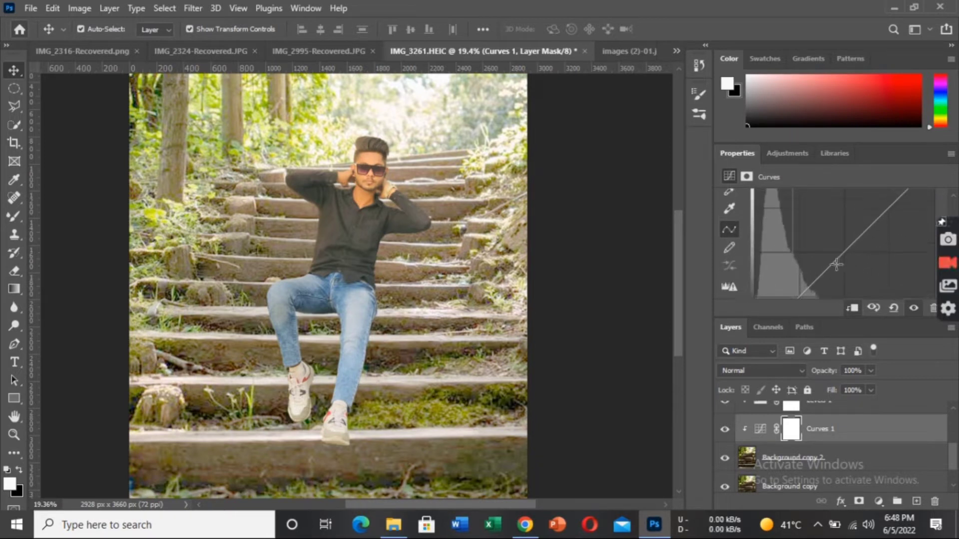
left_click(835, 261)
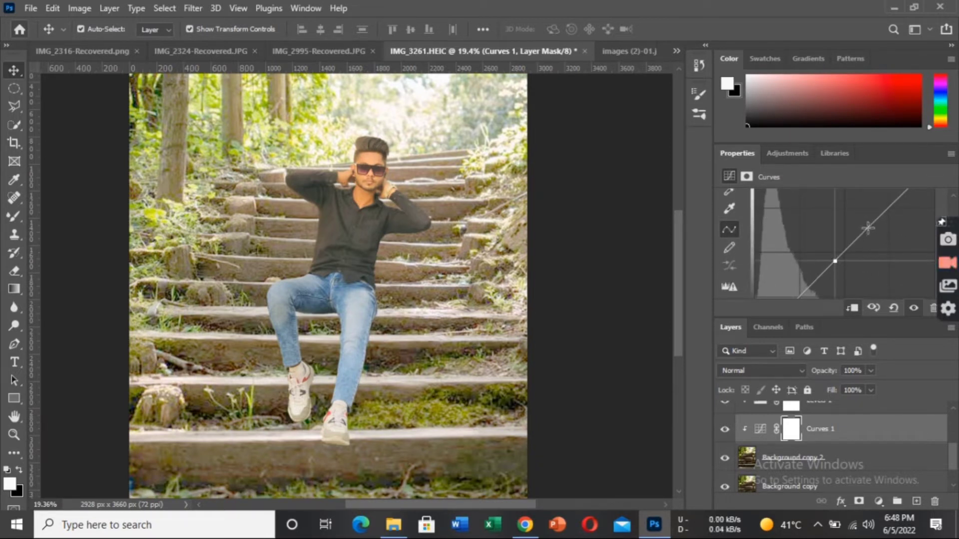
left_click(868, 228)
left_click_drag(954, 209, 954, 197)
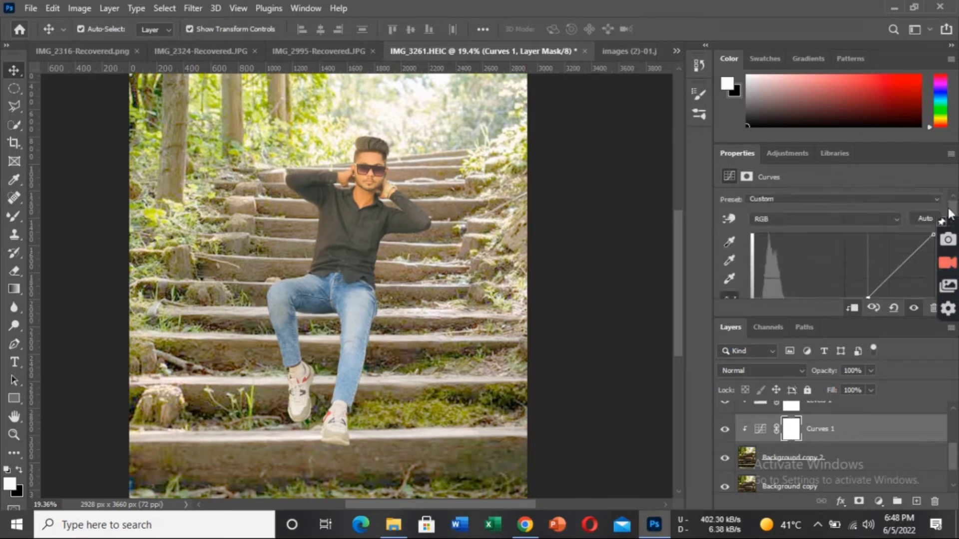
left_click(900, 265)
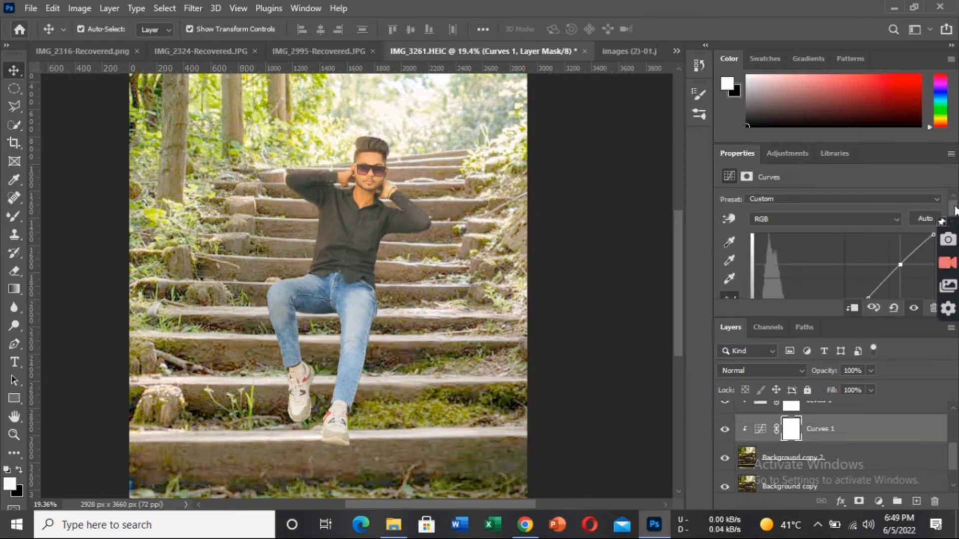
left_click_drag(953, 209, 957, 274)
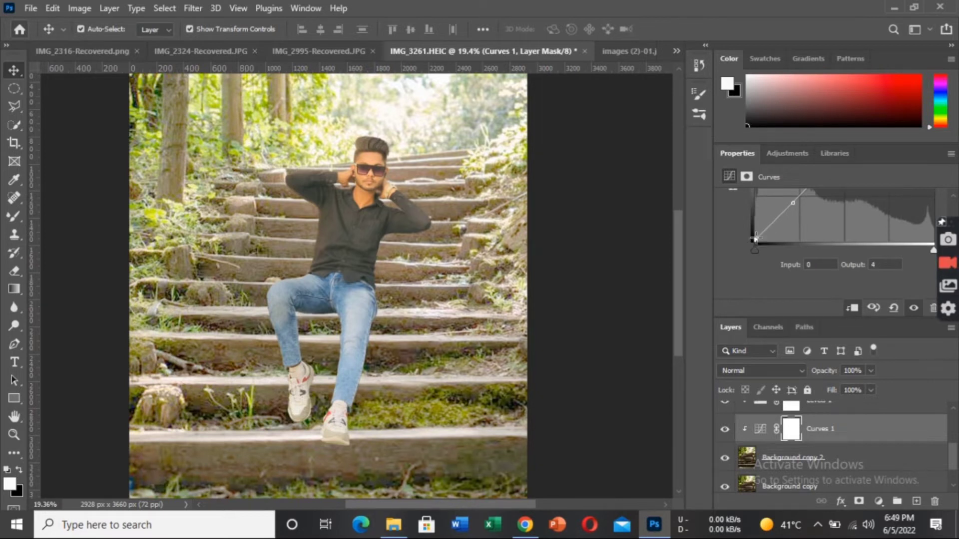
Raise the Curves black point to an output of about 12 to lift the shadows.
left_click_drag(755, 238, 756, 229)
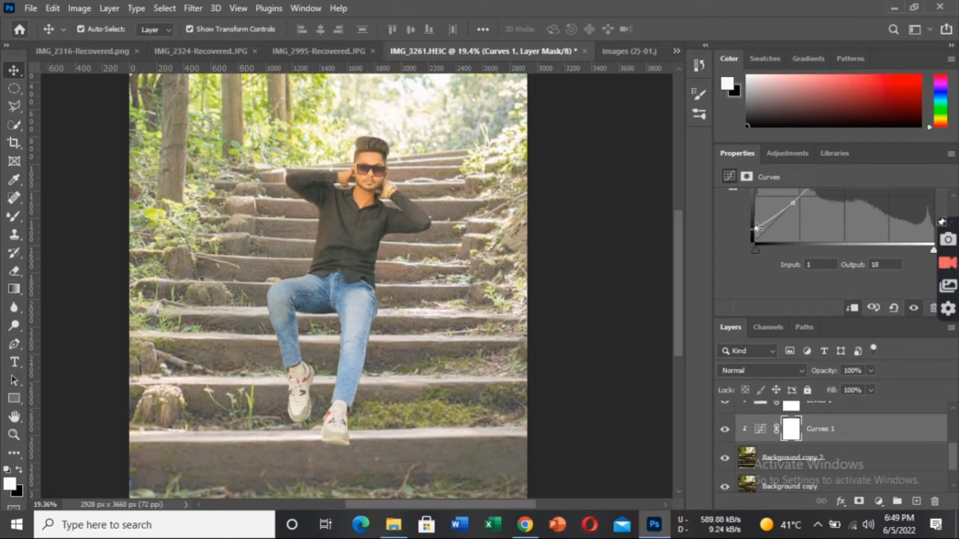
scroll(323, 243, "down", 1)
scroll(323, 243, "down", 1)
scroll(345, 205, "up", 1)
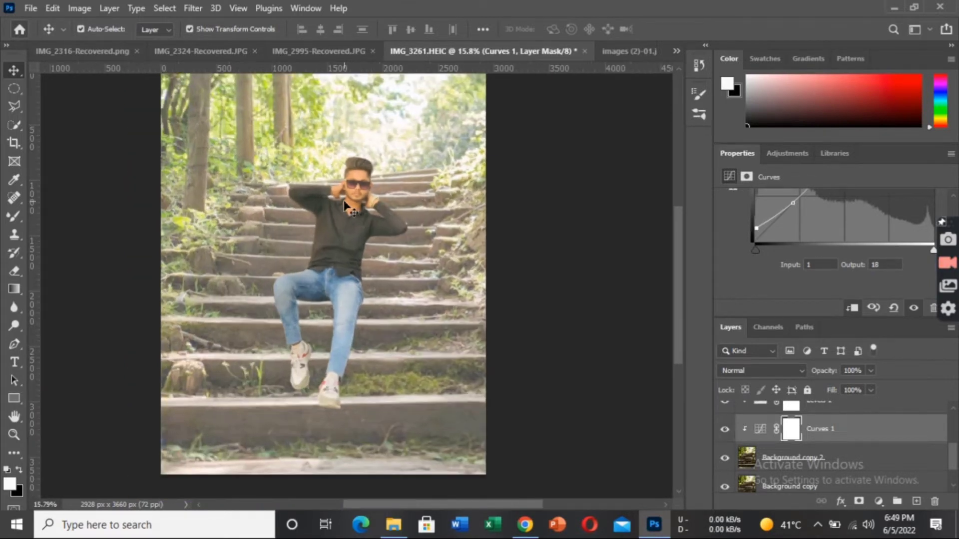
left_click_drag(675, 248, 679, 255)
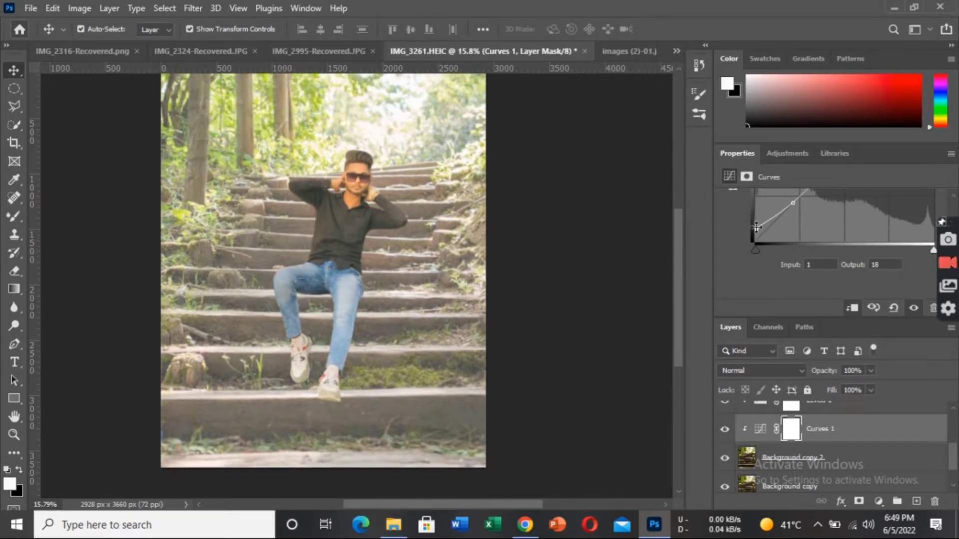
left_click_drag(756, 227, 756, 234)
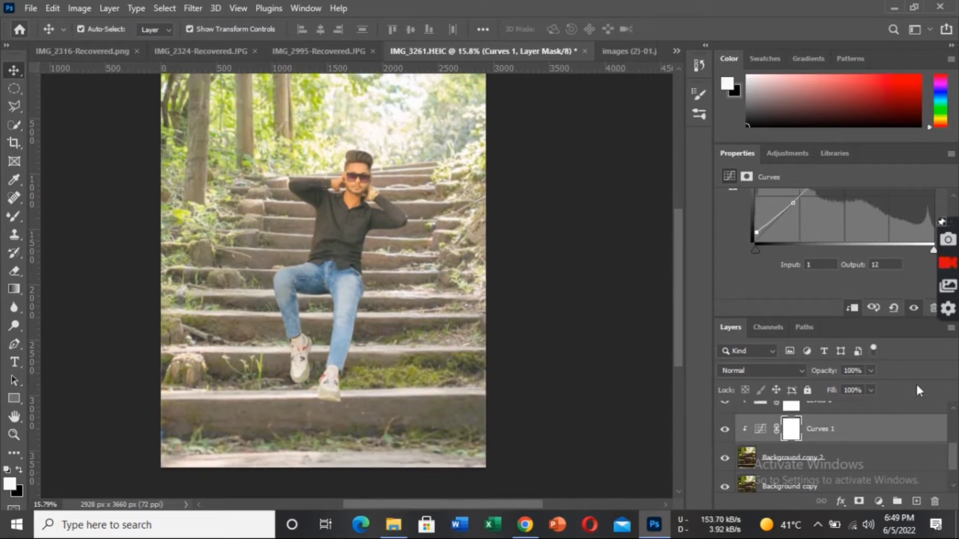
left_click_drag(952, 463, 954, 451)
left_click(802, 433)
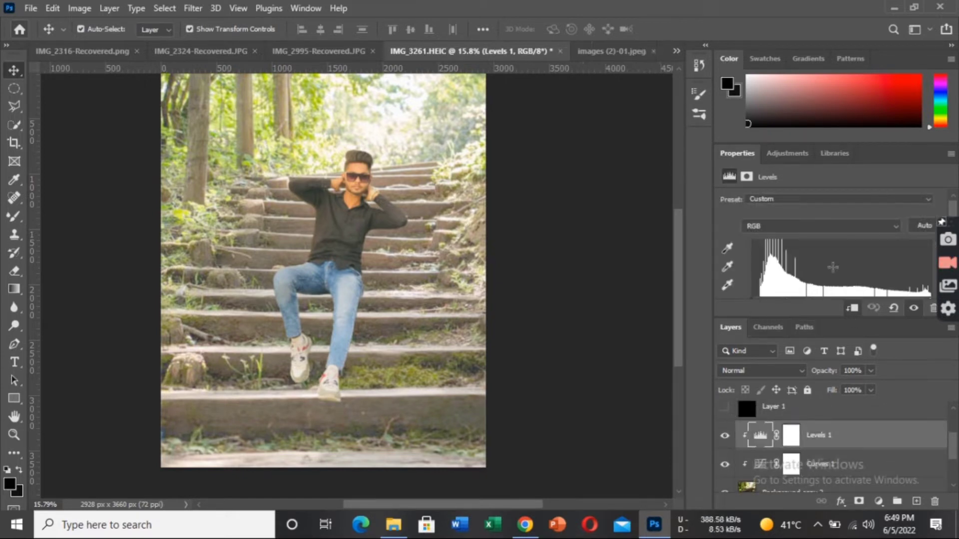
left_click_drag(953, 209, 953, 212)
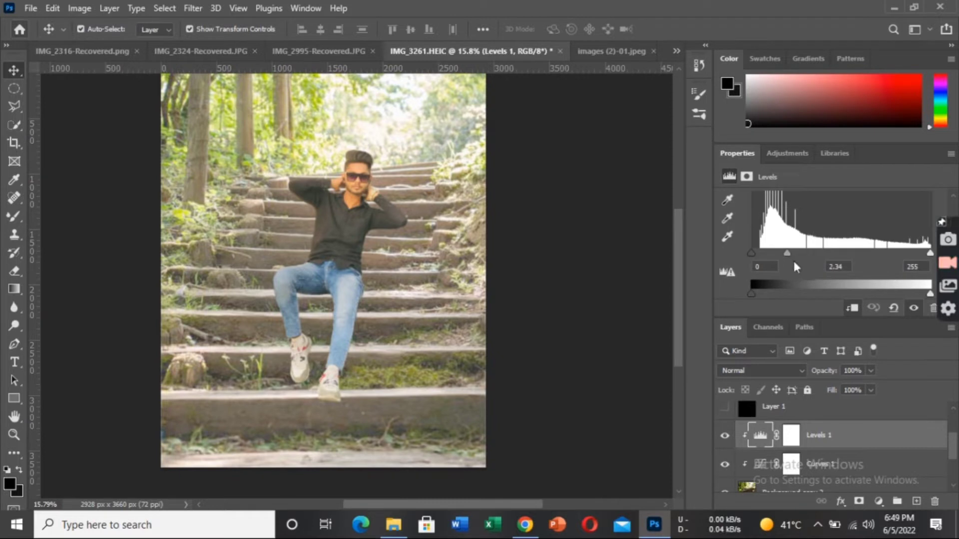
left_click_drag(787, 253, 786, 258)
scroll(391, 261, "down", 1)
scroll(385, 259, "up", 1)
scroll(350, 234, "up", 2)
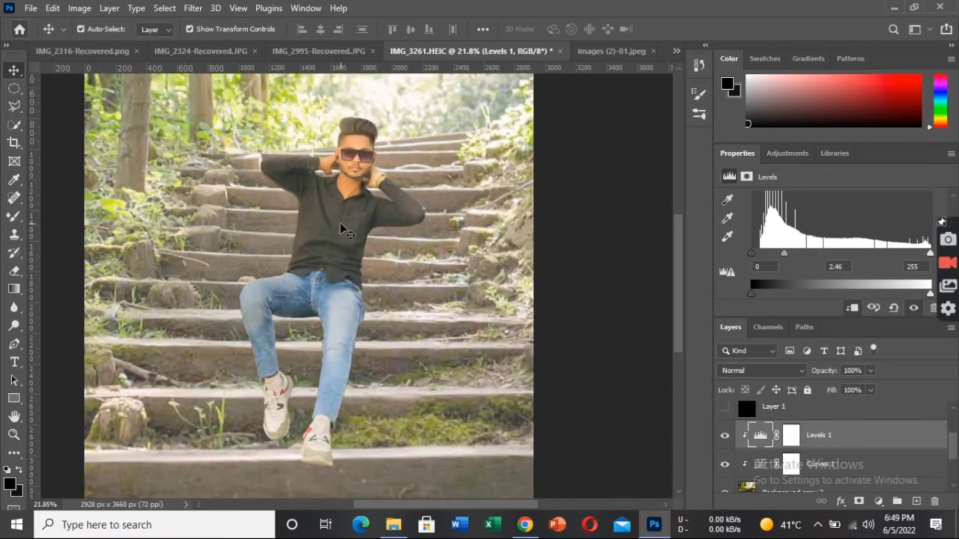
scroll(341, 228, "down", 1)
scroll(464, 269, "down", 1)
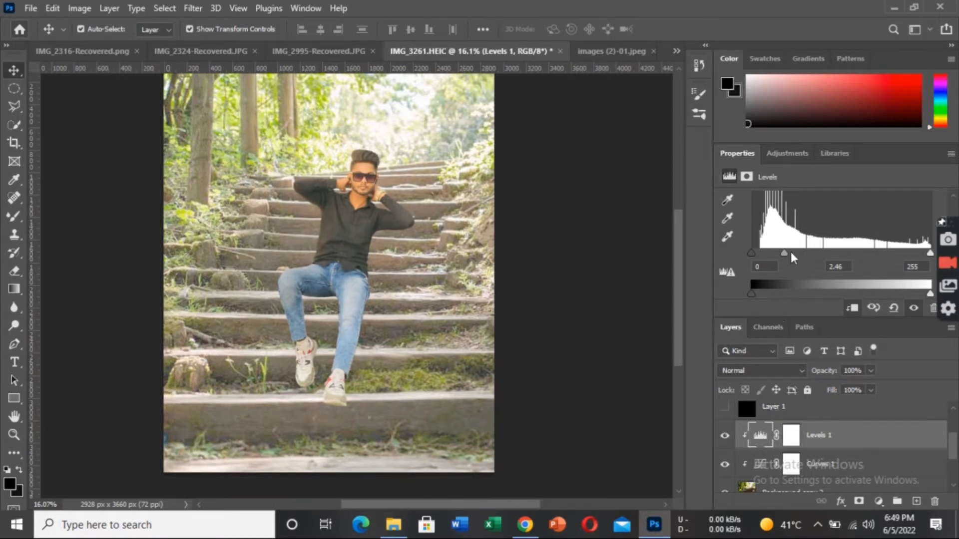
left_click_drag(785, 253, 792, 252)
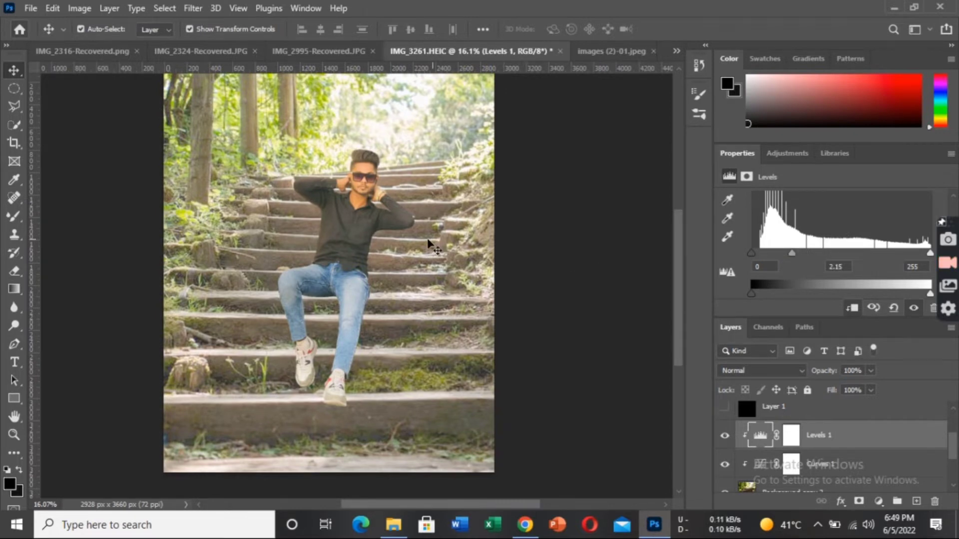
scroll(369, 233, "up", 1)
scroll(370, 220, "up", 1)
scroll(386, 190, "down", 1)
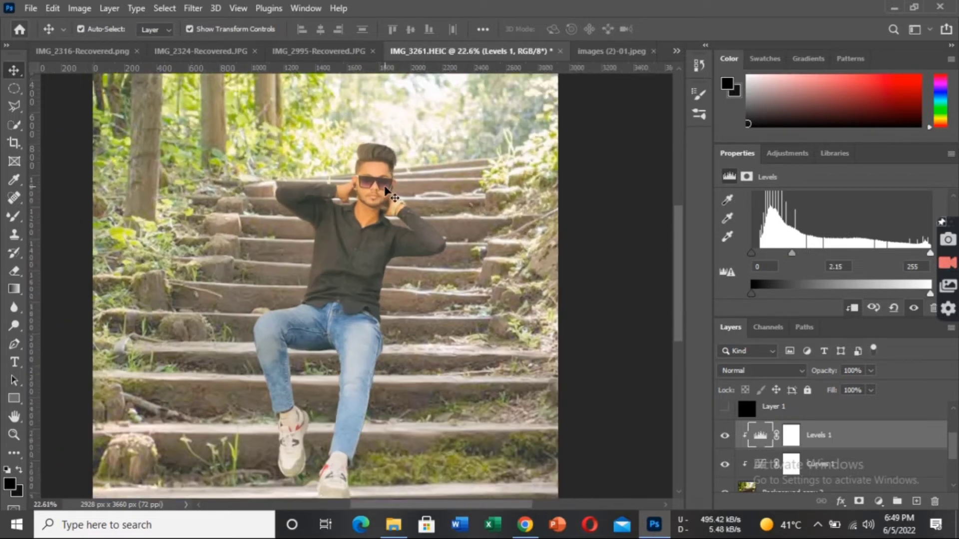
scroll(385, 190, "down", 1)
scroll(370, 210, "down", 1)
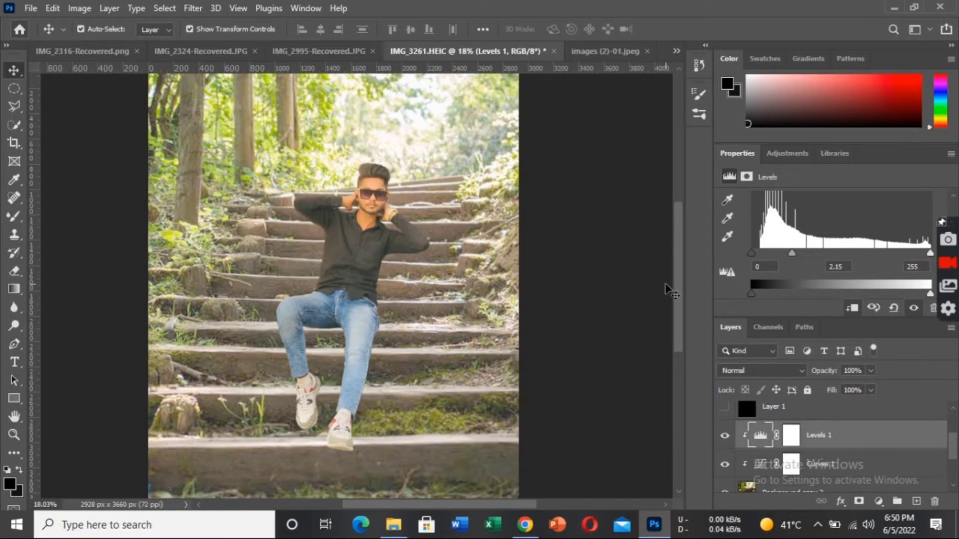
scroll(952, 454, "down", 3)
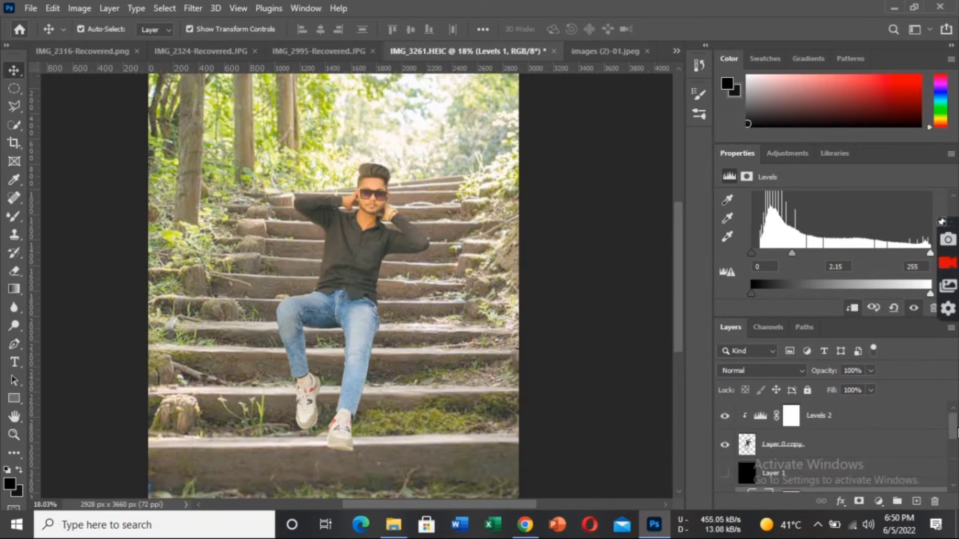
scroll(951, 454, "up", 3)
scroll(841, 431, "down", 3)
scroll(842, 431, "down", 2)
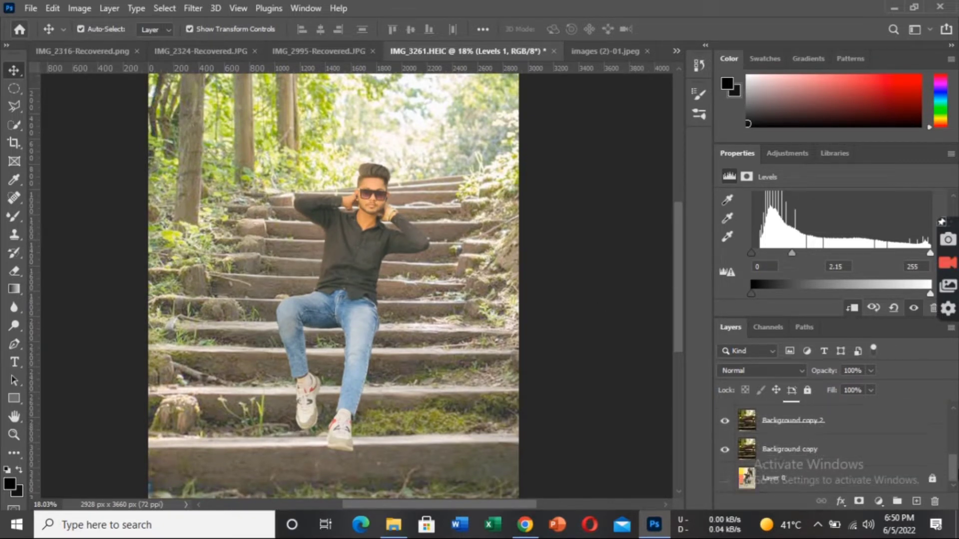
Add a Vibrance adjustment above Background copy 2 and raise vibrance slightly, to about +5.
left_click(842, 430)
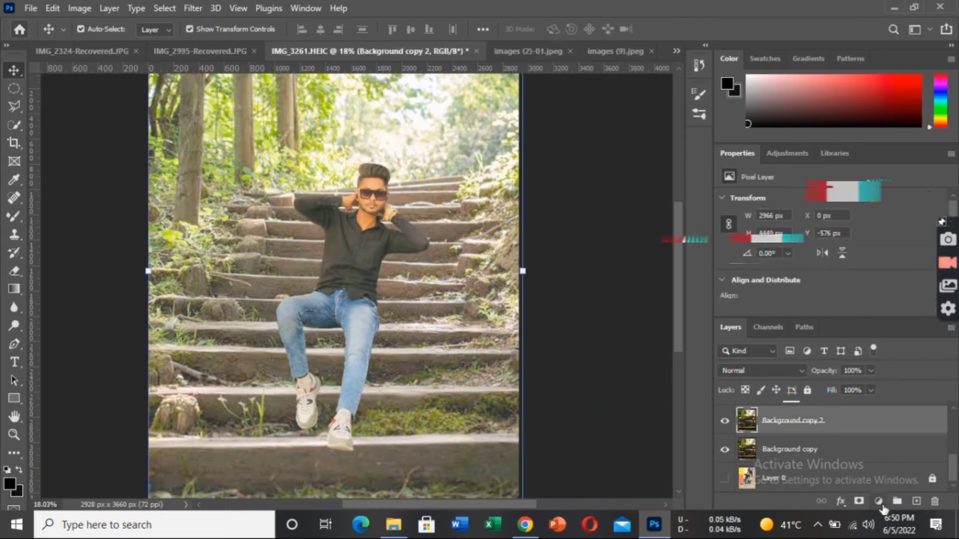
left_click(878, 501)
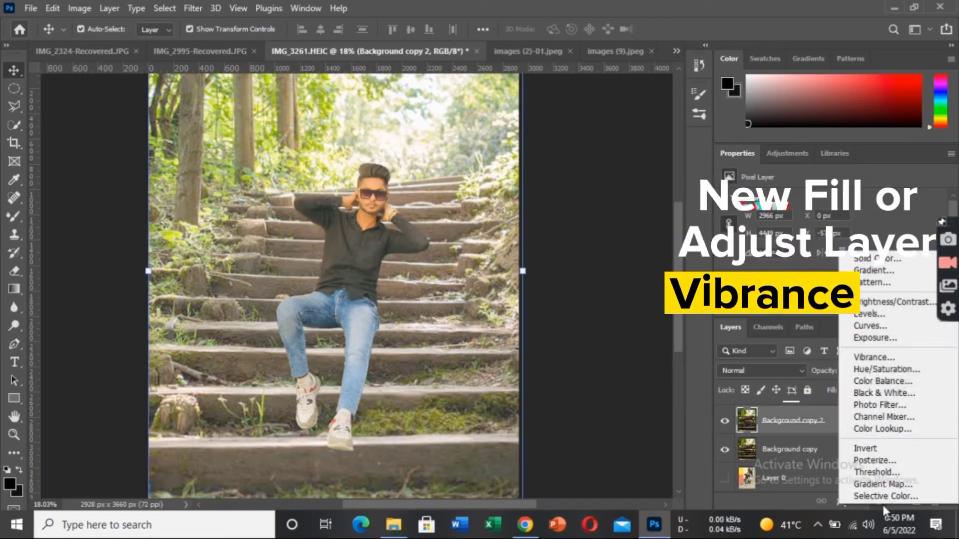
left_click(887, 357)
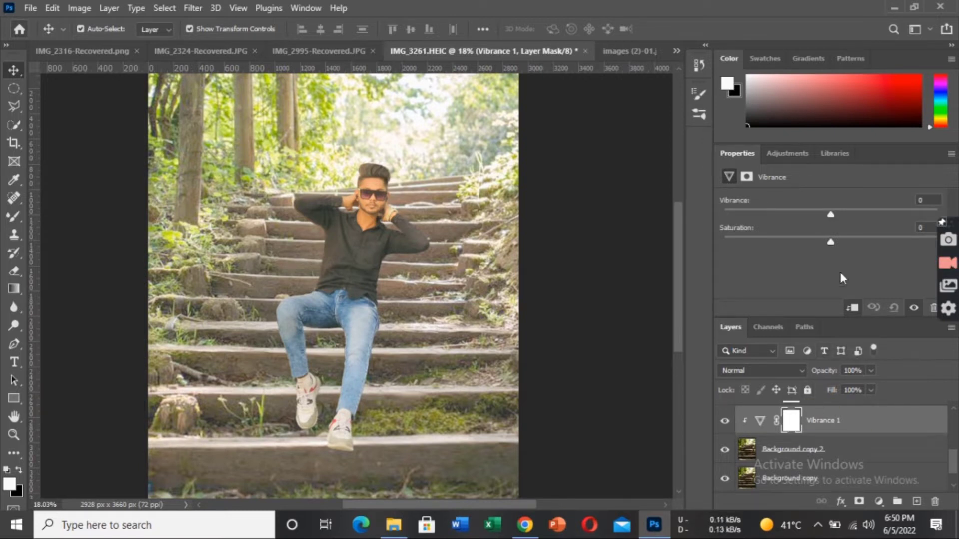
mouse_move(830, 215)
left_mouse_down()
mouse_move(794, 224)
mouse_move(836, 215)
left_mouse_up()
scroll(437, 248, "down", 2)
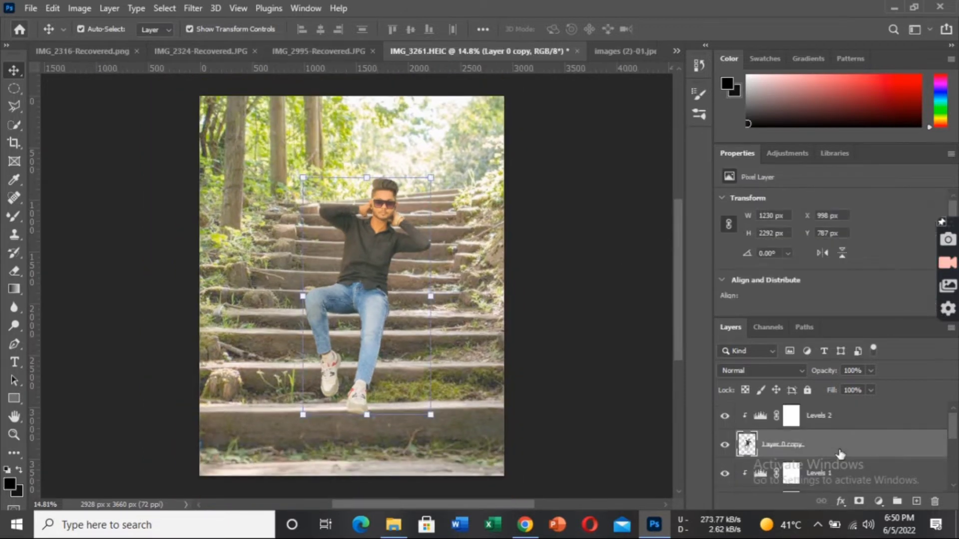
Duplicate Layer 0 as Layer 0 copy 2, move it to the top, and toggle its visibility.
scroll(675, 257, "down", 2)
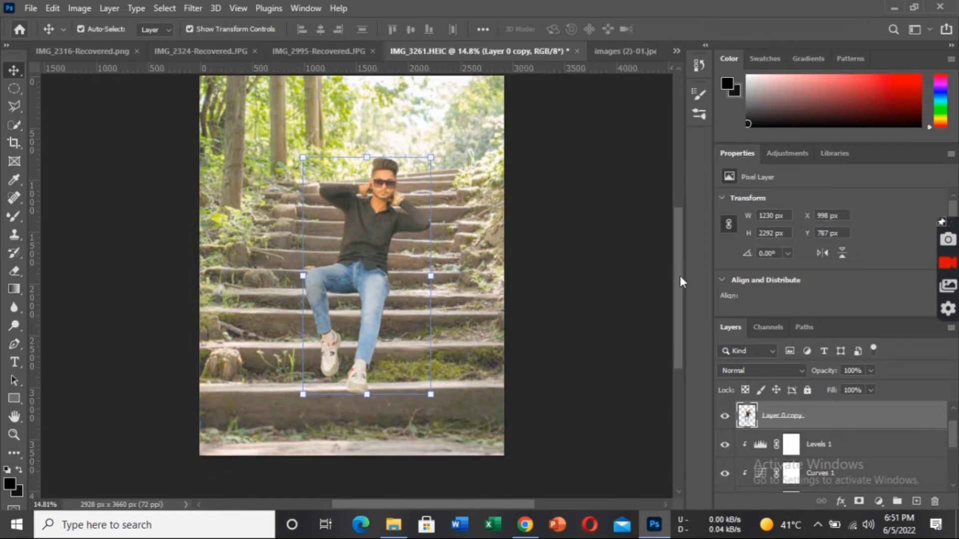
left_click_drag(952, 436, 947, 477)
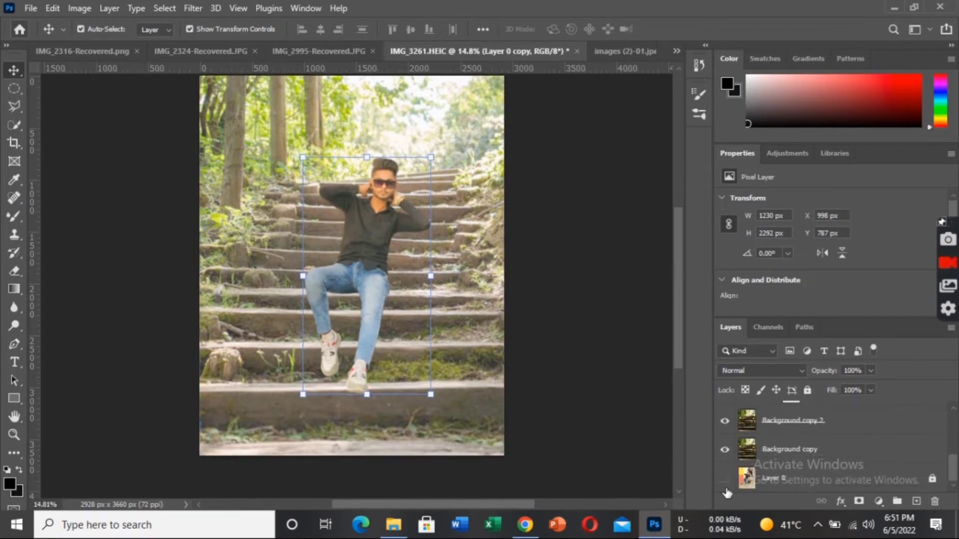
left_click(773, 480)
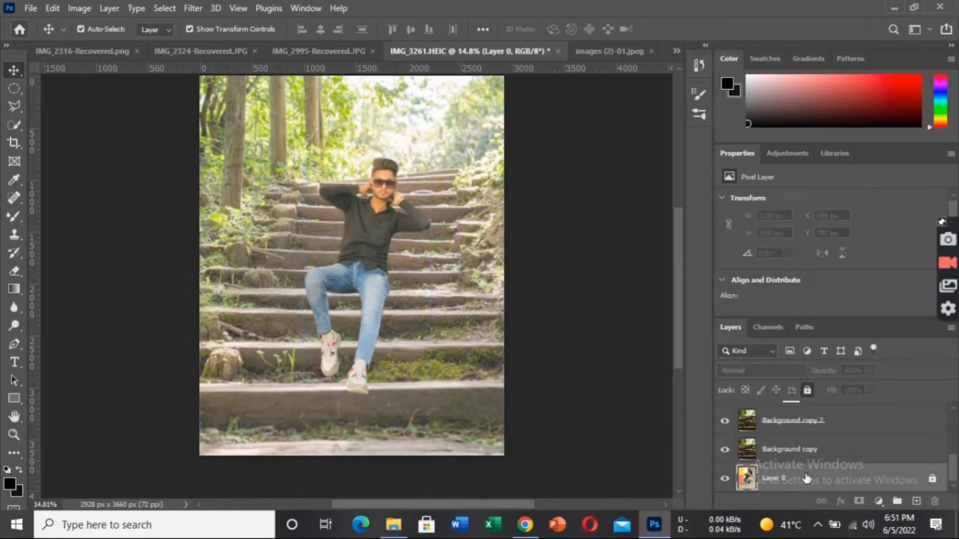
key("ctrl+j")
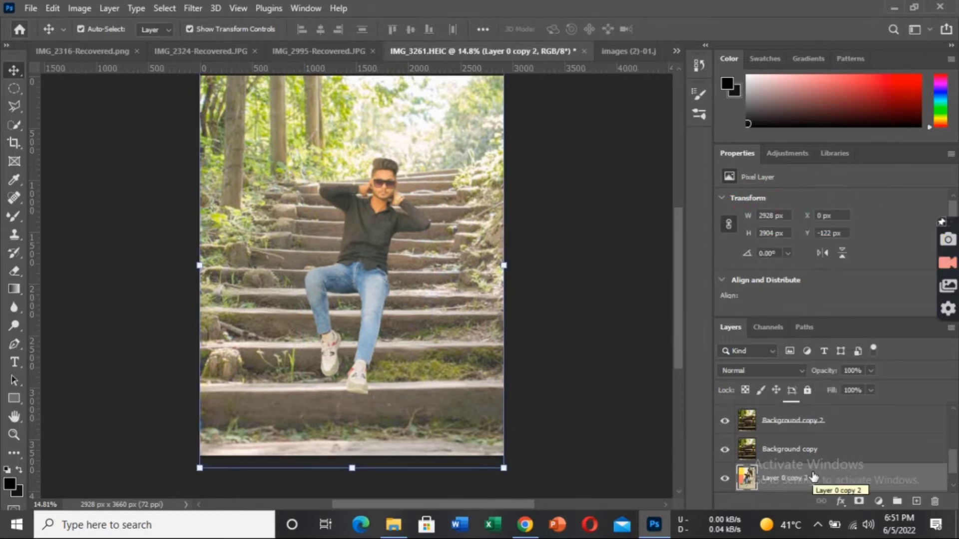
left_click_drag(952, 467, 953, 475)
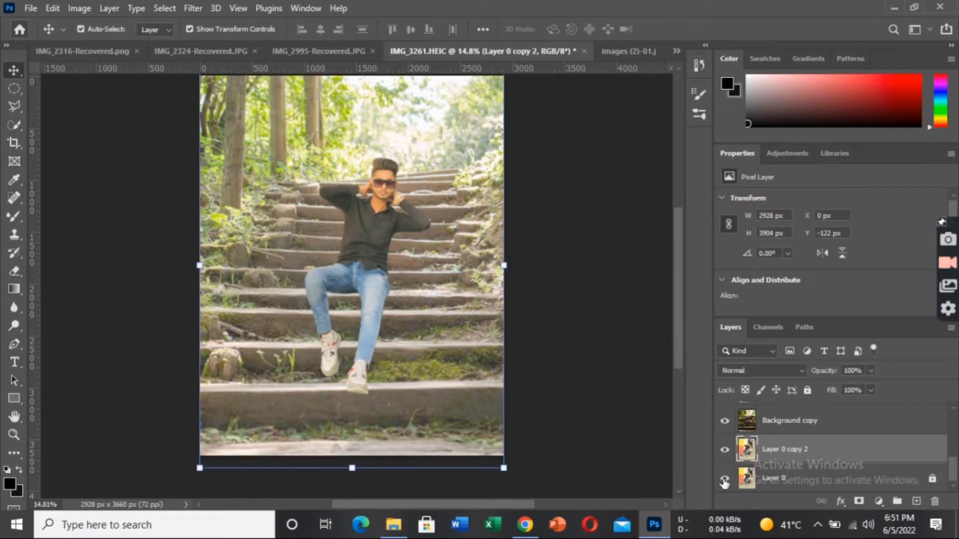
left_click_drag(749, 449, 859, 395)
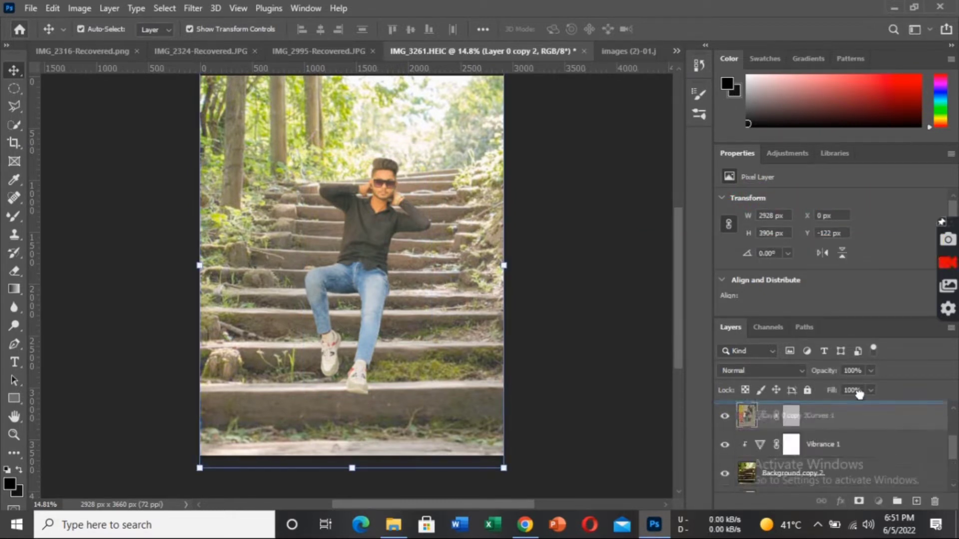
left_click_drag(859, 394, 844, 454)
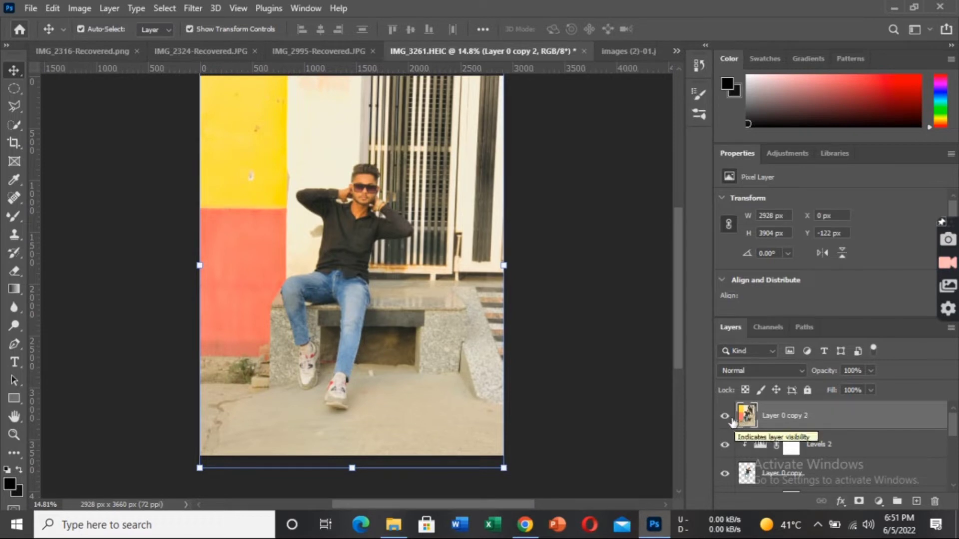
key("ctrl+comma")
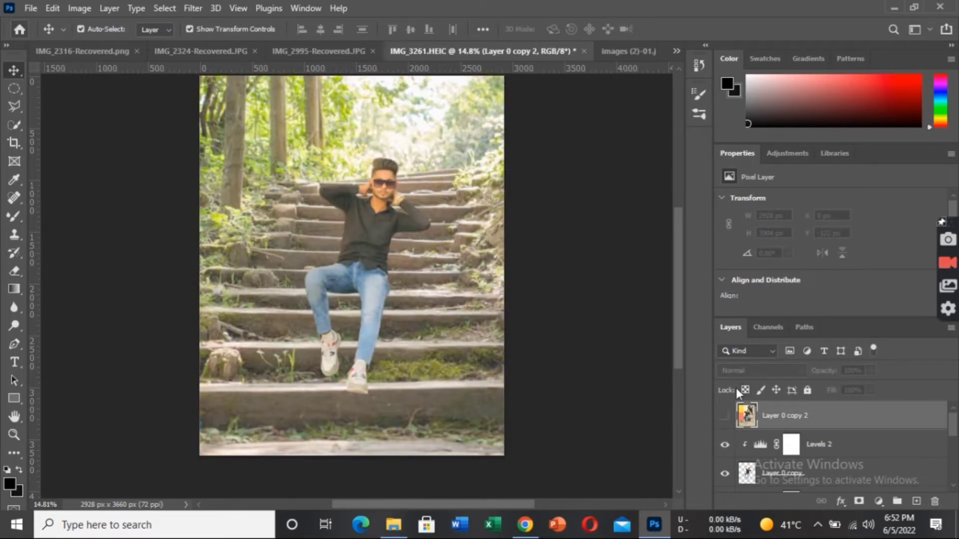
key("ctrl+comma")
left_click(871, 370)
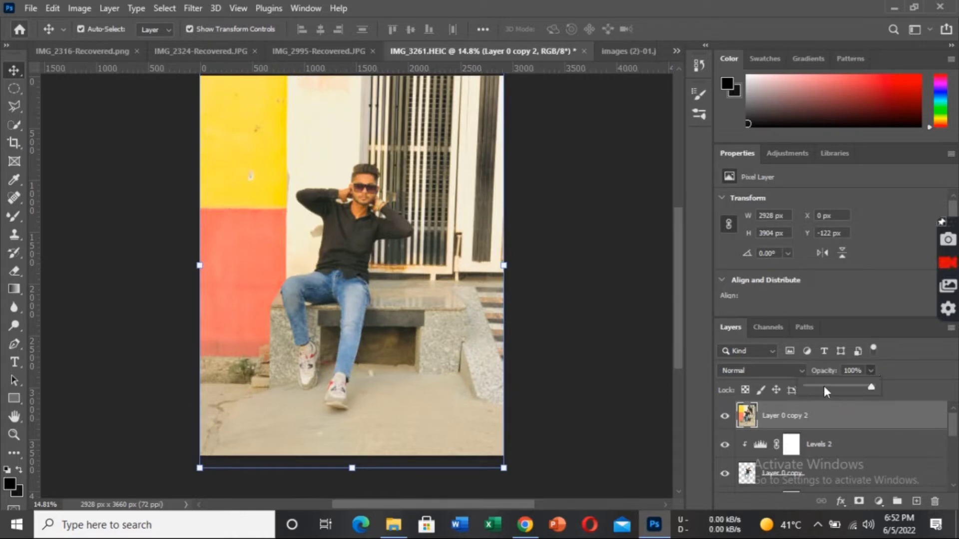
Set Layer 0 copy 2 to 37% opacity and scale it to overlay the man.
left_click(823, 385)
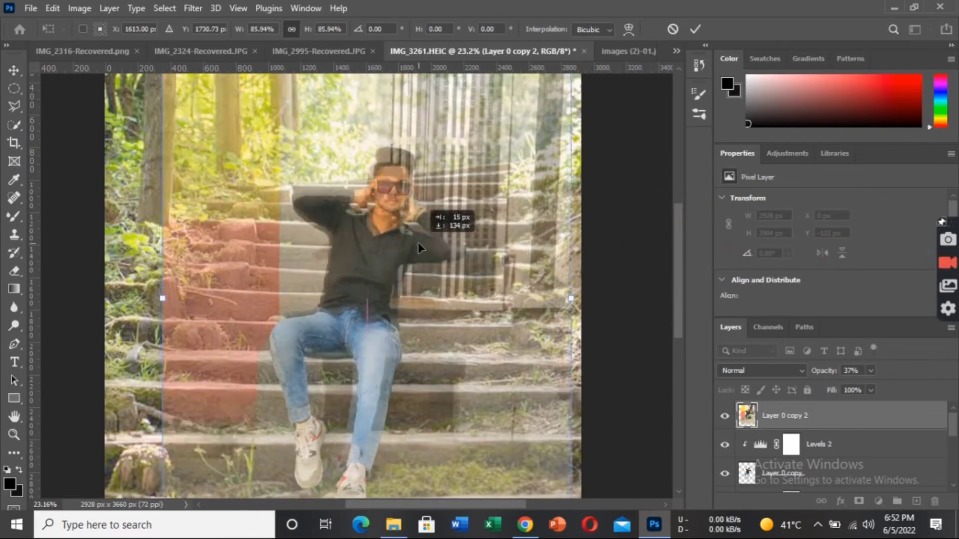
left_click_drag(317, 278, 424, 205)
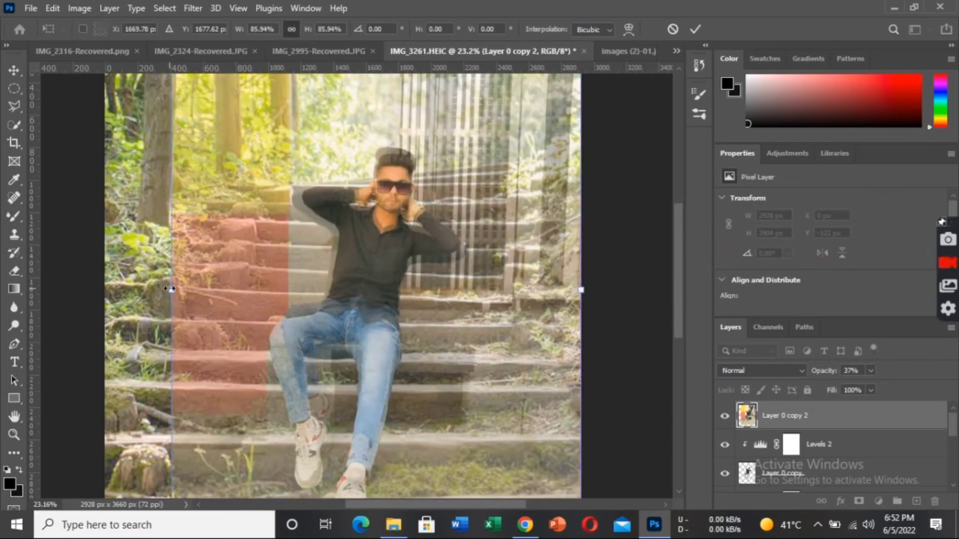
left_click_drag(441, 155, 380, 187)
scroll(429, 160, "down", 1)
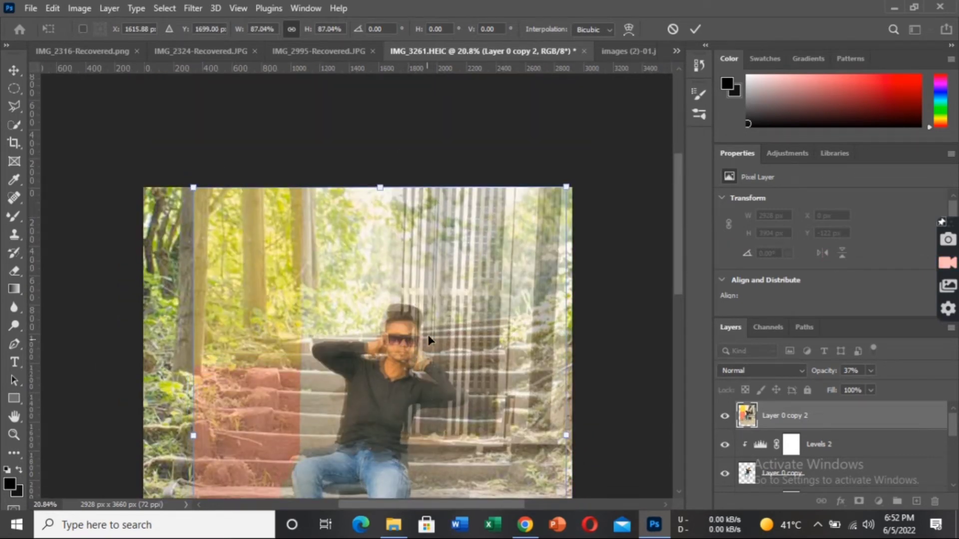
left_click_drag(428, 340, 453, 379)
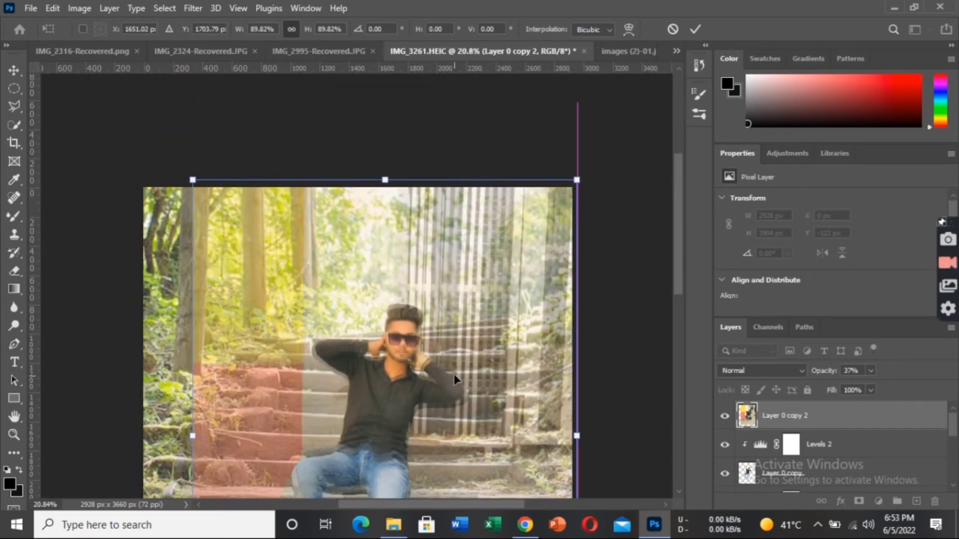
scroll(454, 379, "up", 3)
left_click_drag(678, 190, 678, 335)
left_click_drag(384, 441, 384, 448)
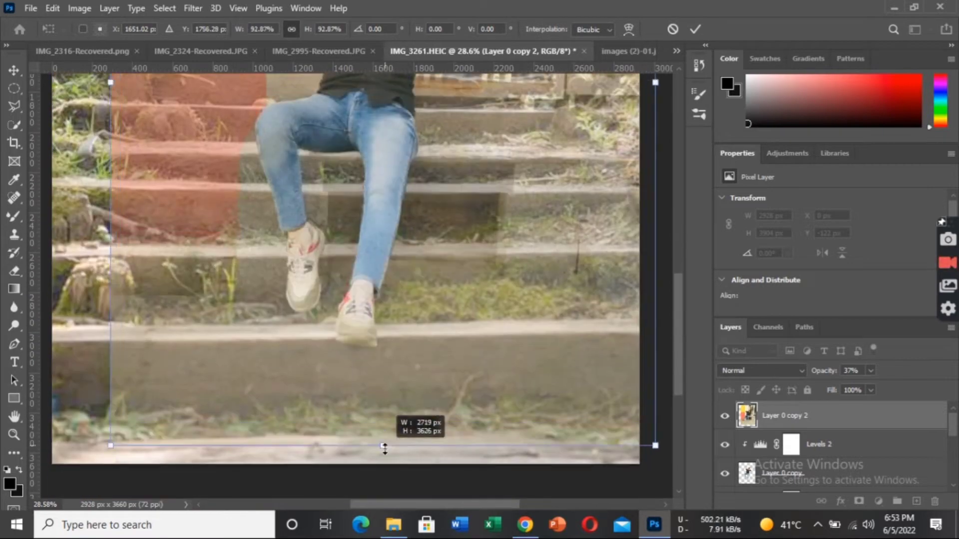
left_click_drag(678, 339, 678, 222)
Fine-tune the copy's size and position so the shoes line up, then apply the transform.
left_click_drag(659, 99, 664, 105)
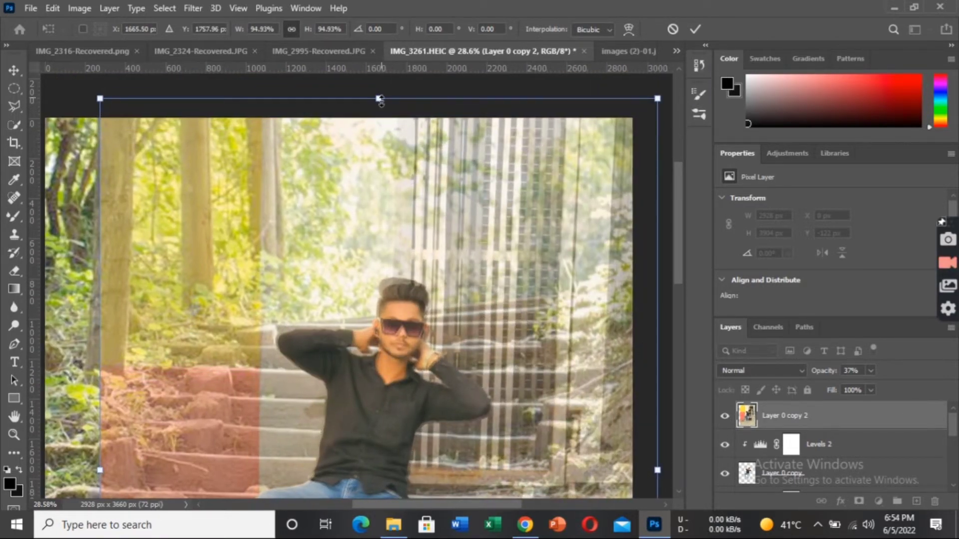
left_click_drag(380, 100, 379, 98)
scroll(295, 370, "down", 5)
scroll(396, 251, "down", 1)
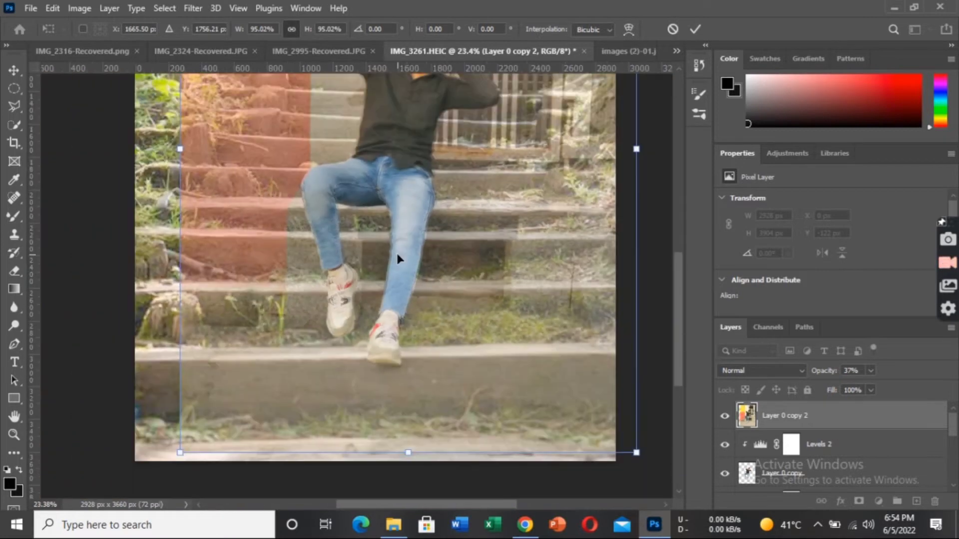
scroll(396, 251, "up", 3)
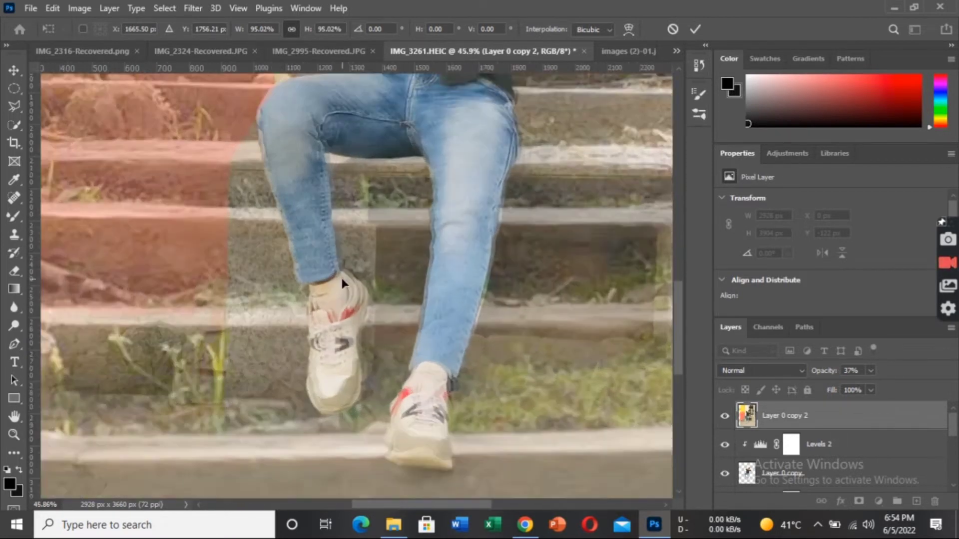
left_click_drag(396, 273, 392, 276)
scroll(428, 290, "down", 4)
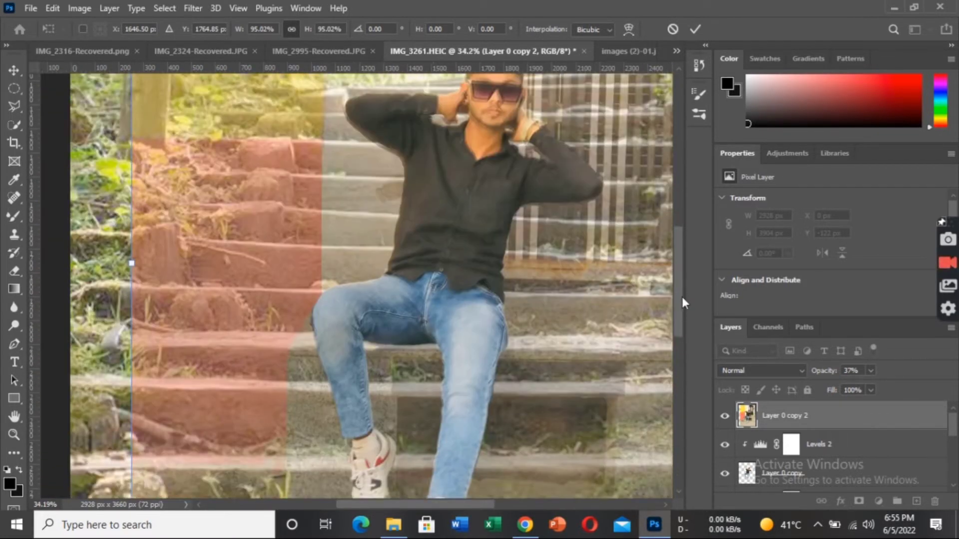
scroll(675, 271, "up", 1)
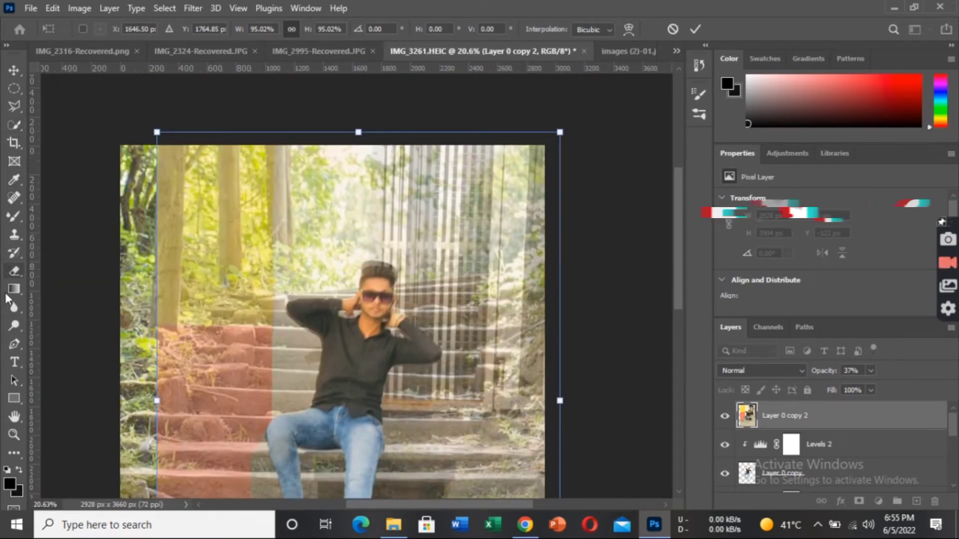
right_click(15, 272)
left_click(73, 271)
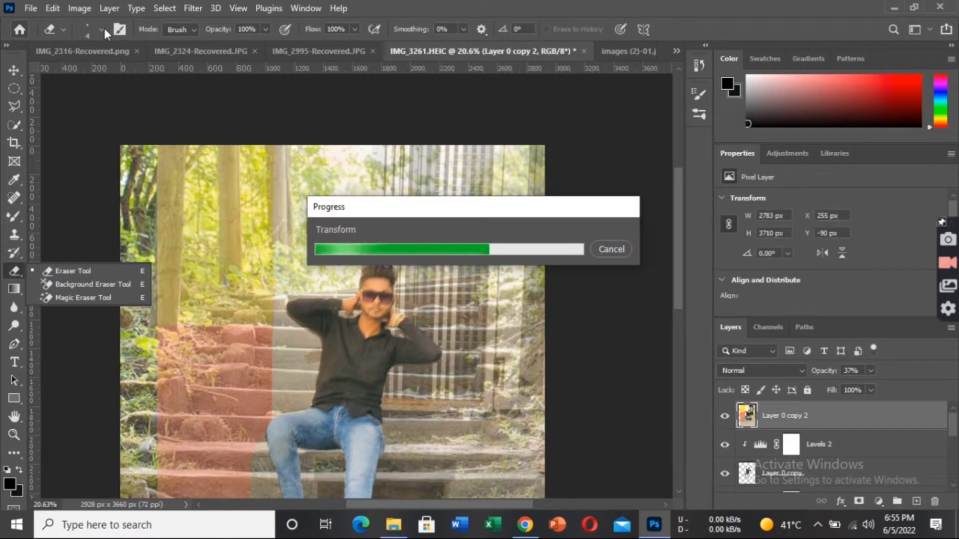
Make the eraser a soft 40 px brush and select Layer 0 copy 2.
left_click(102, 29)
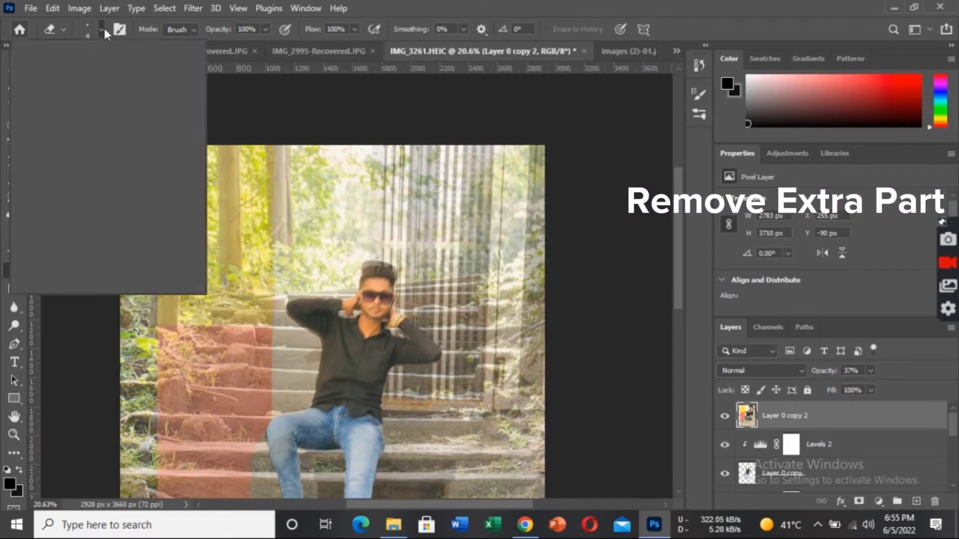
mouse_move(132, 107)
left_mouse_down()
mouse_move(77, 105)
mouse_move(100, 74)
left_mouse_up()
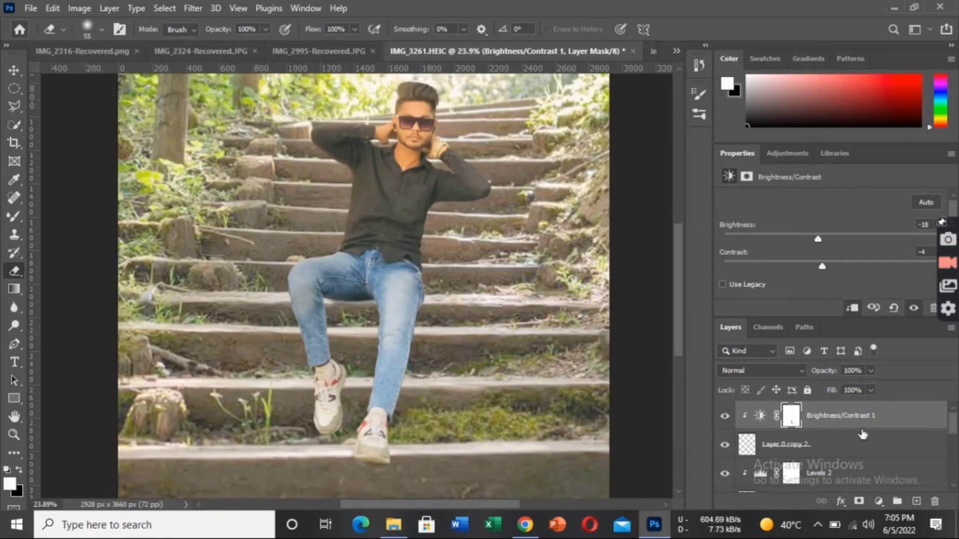
left_click(856, 456)
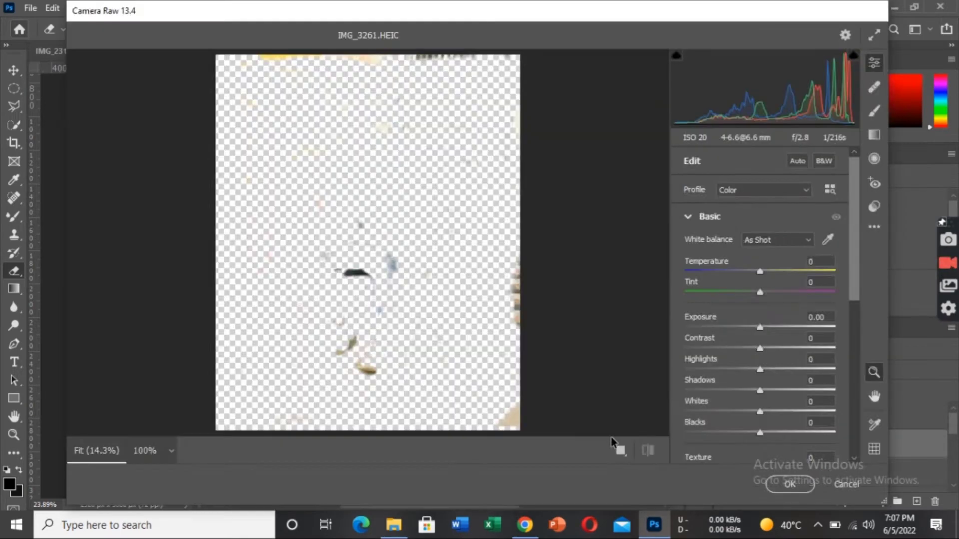
In Camera Raw's Color Mixer, set Yellow Hue -37 and Orange Luminance -16, then apply.
scroll(857, 322, "down", 5)
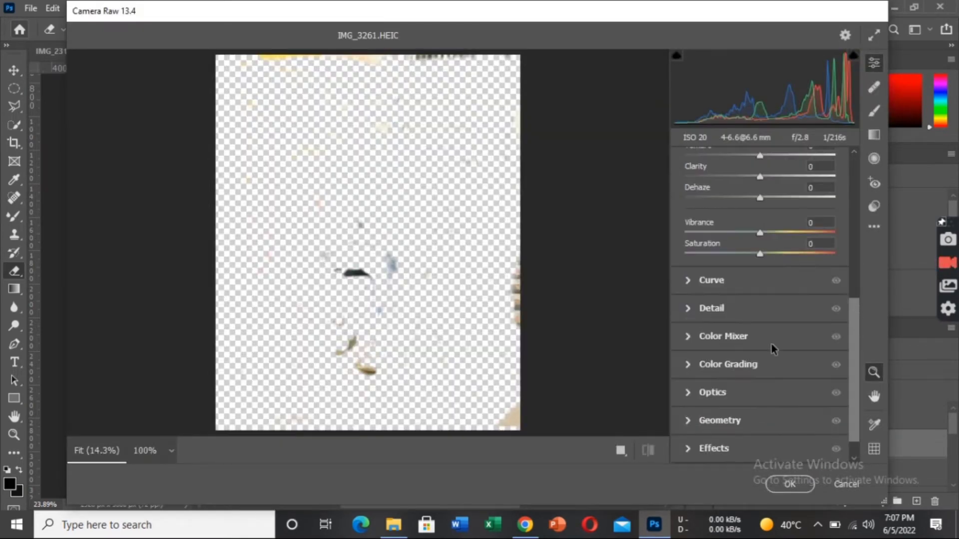
left_click(726, 364)
scroll(849, 273, "down", 3)
scroll(852, 248, "up", 1)
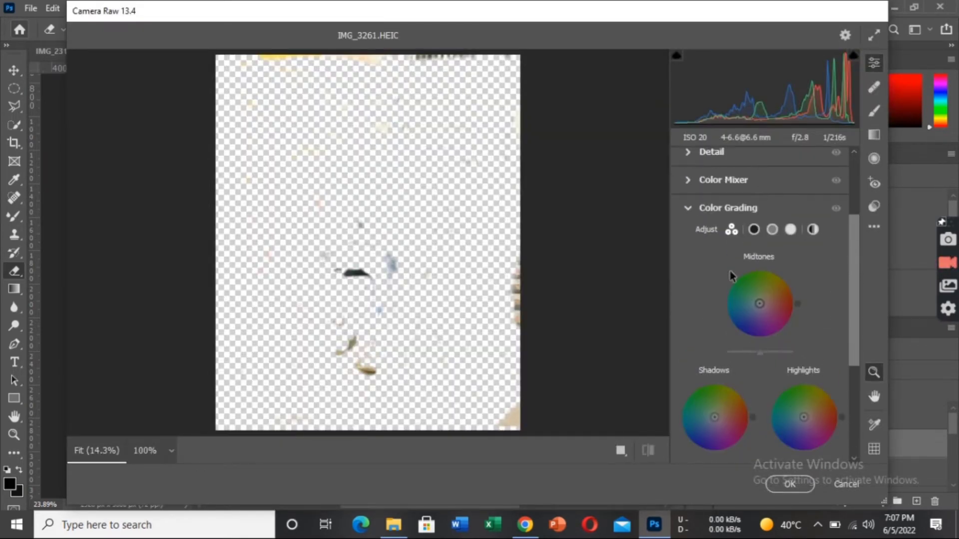
scroll(730, 273, "up", 2)
left_click(732, 300)
left_click_drag(762, 388, 732, 382)
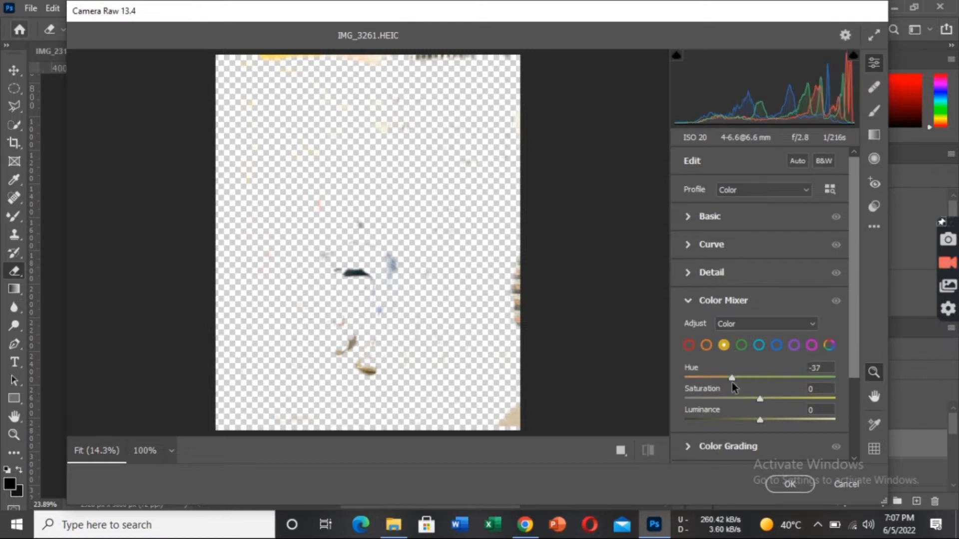
left_click(707, 347)
left_click_drag(760, 421, 748, 421)
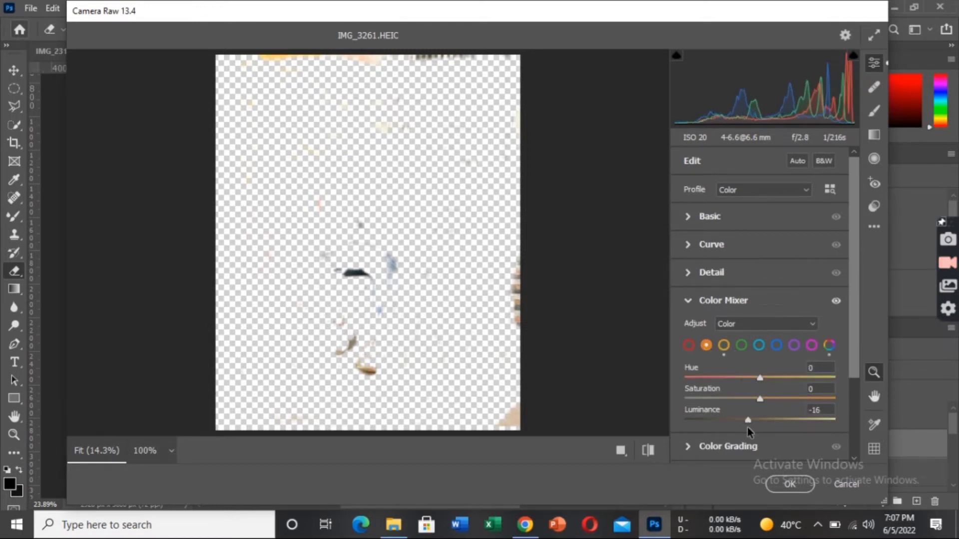
left_click(777, 487)
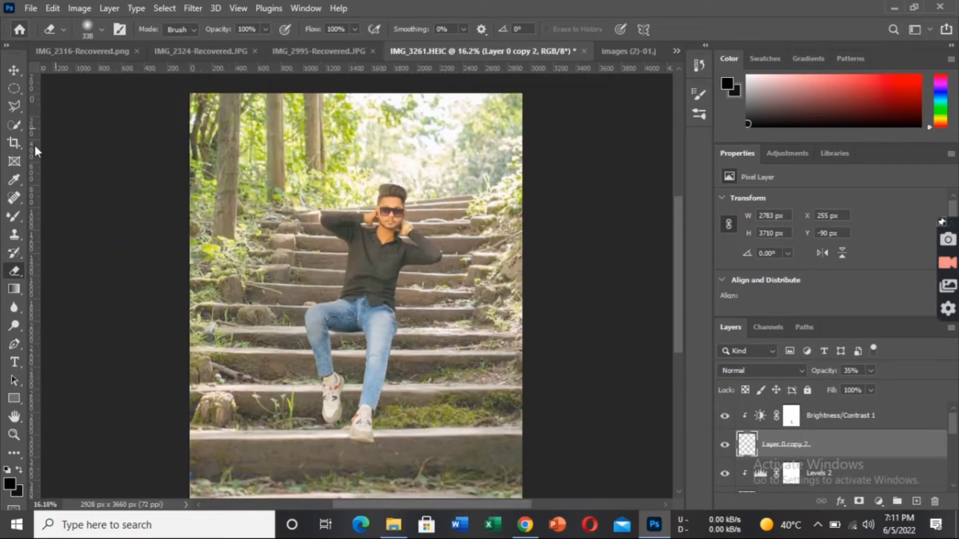
Reduce the eraser size to 62 px.
left_click(101, 29)
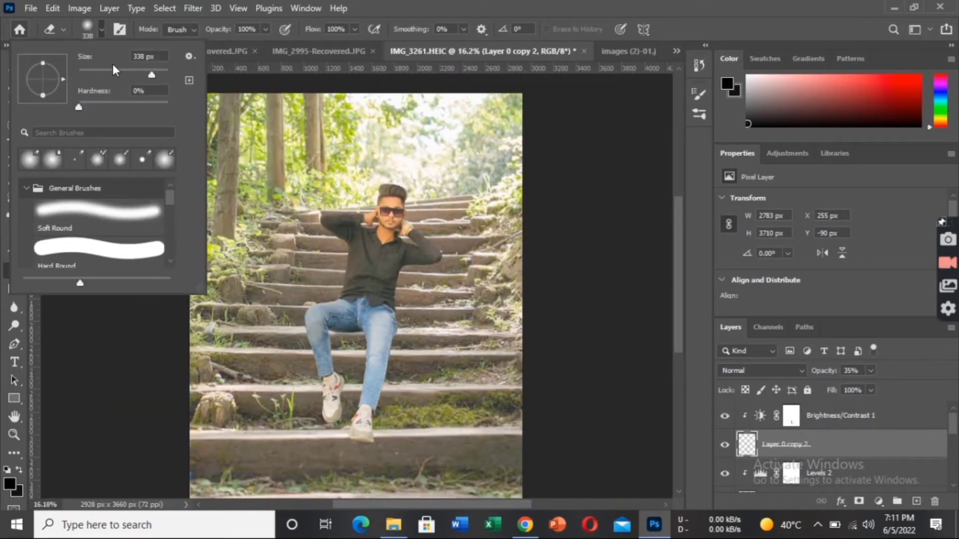
left_click(106, 71)
left_click(129, 357)
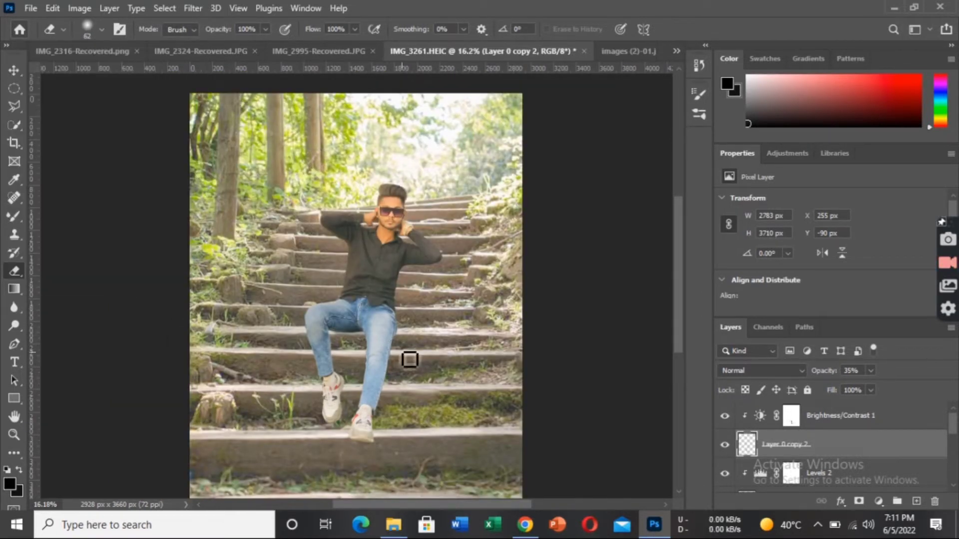
Add a new Layer 1 directly beneath the man's layer, with black as foreground colour.
left_click(866, 415)
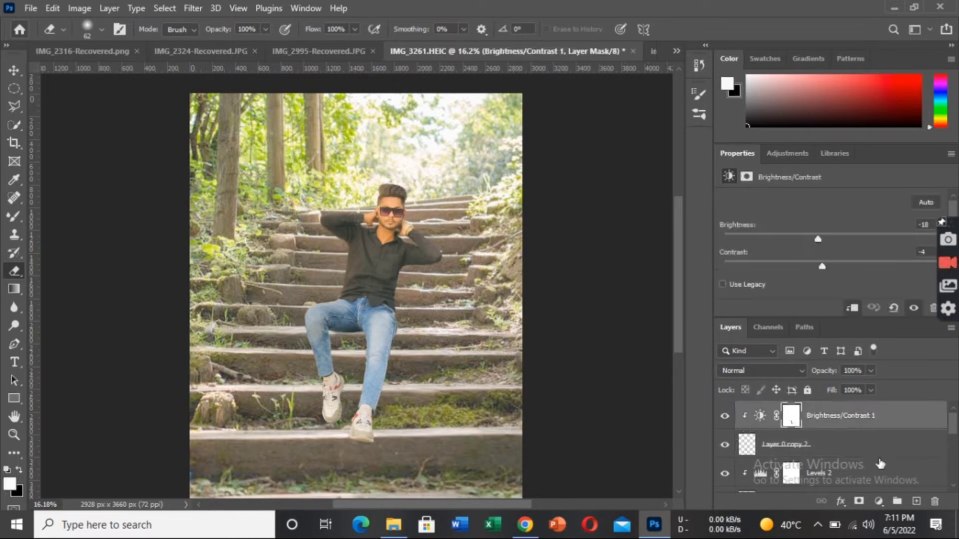
left_click(917, 501)
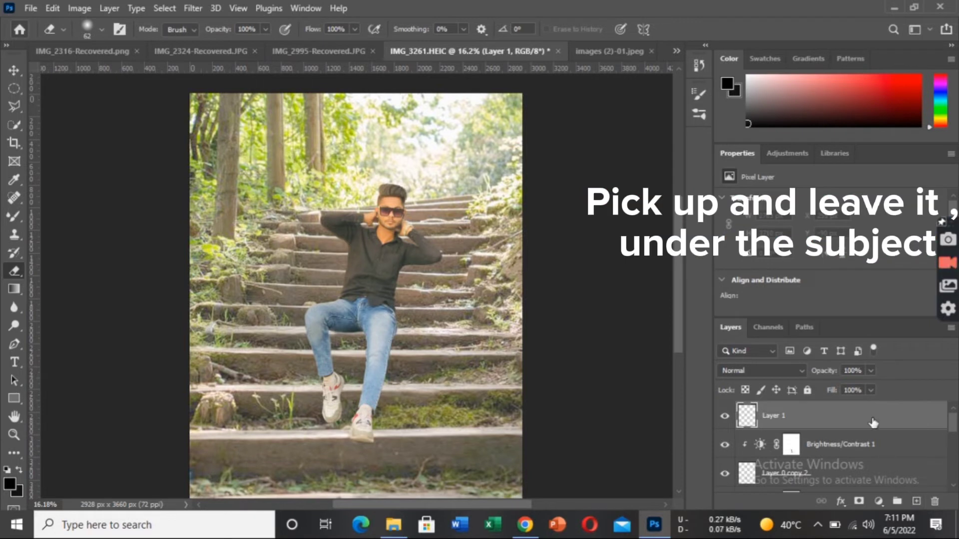
mouse_move(874, 419)
left_mouse_down()
mouse_move(871, 471)
mouse_move(860, 465)
left_mouse_up()
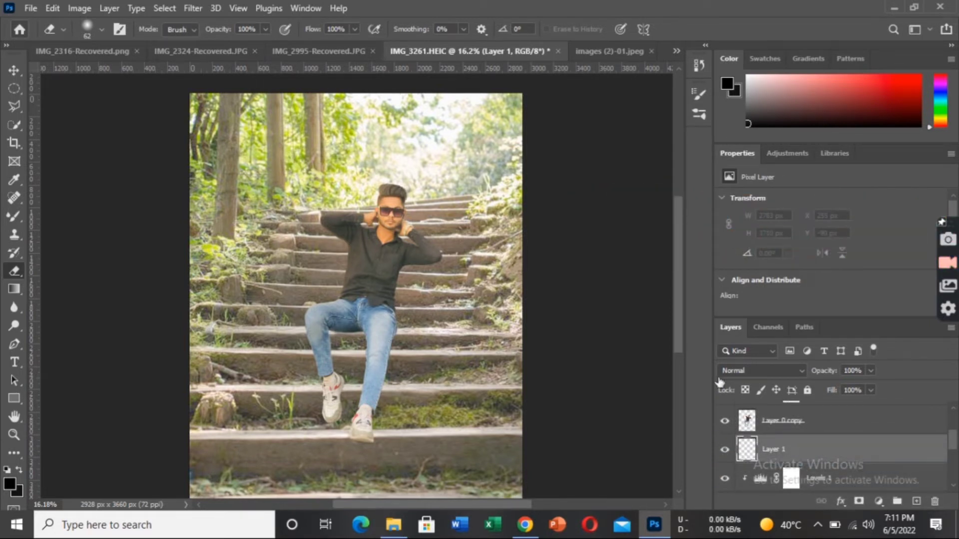
left_click(18, 468)
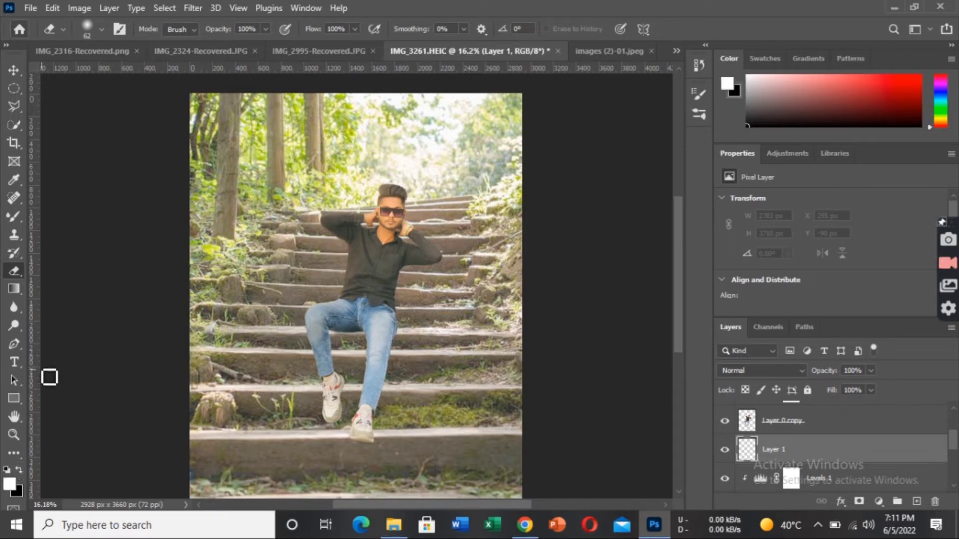
left_click(19, 468)
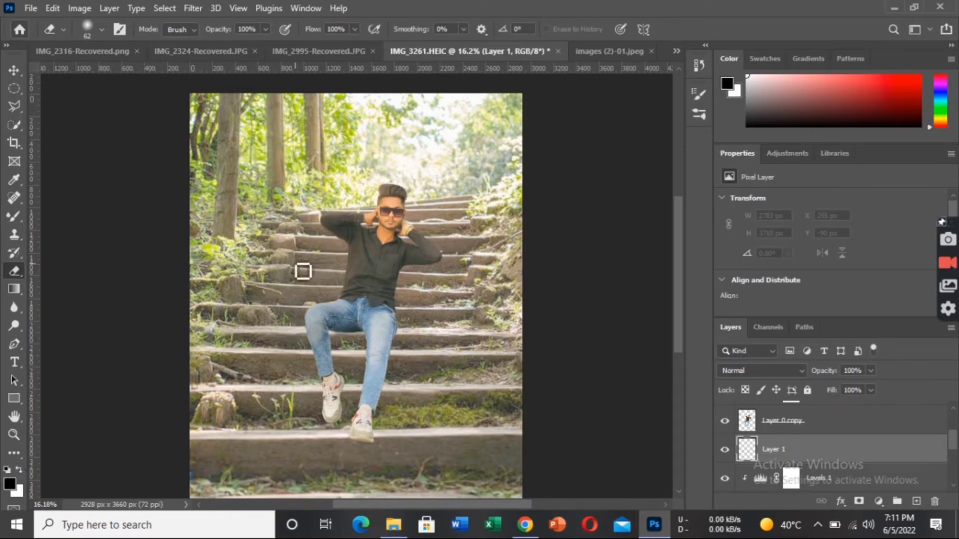
Switch to the Brush Tool and check its size settings.
right_click(12, 214)
left_click(12, 213)
right_click(19, 211)
left_click(47, 216)
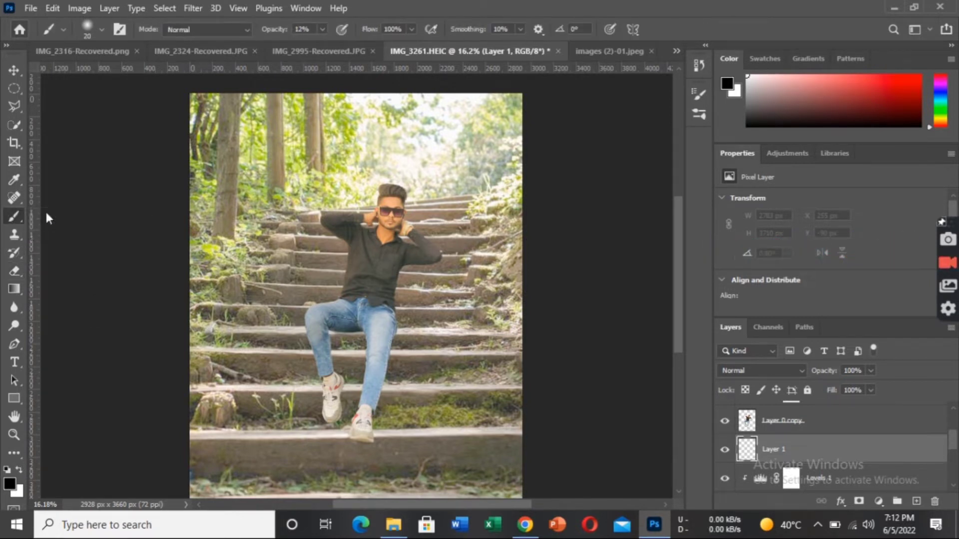
left_click(97, 26)
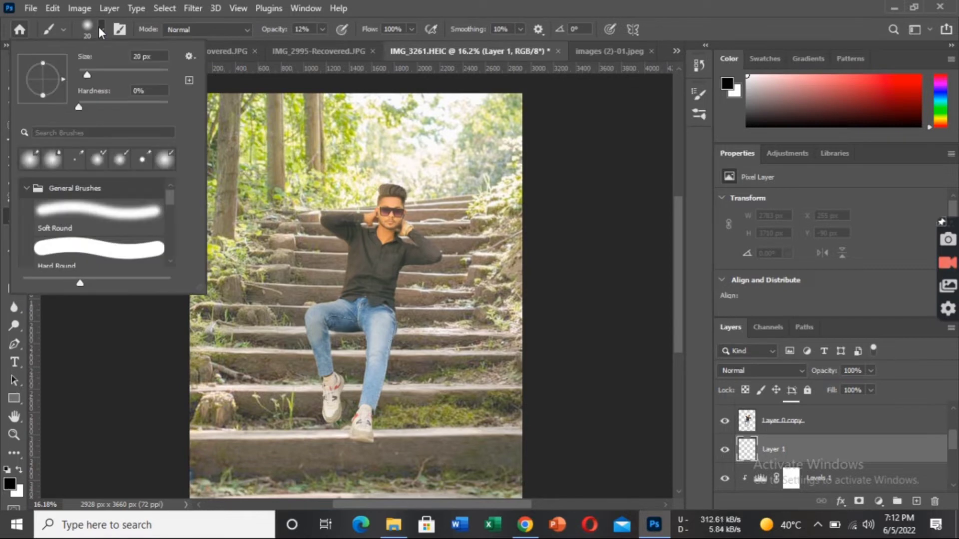
left_click(575, 213)
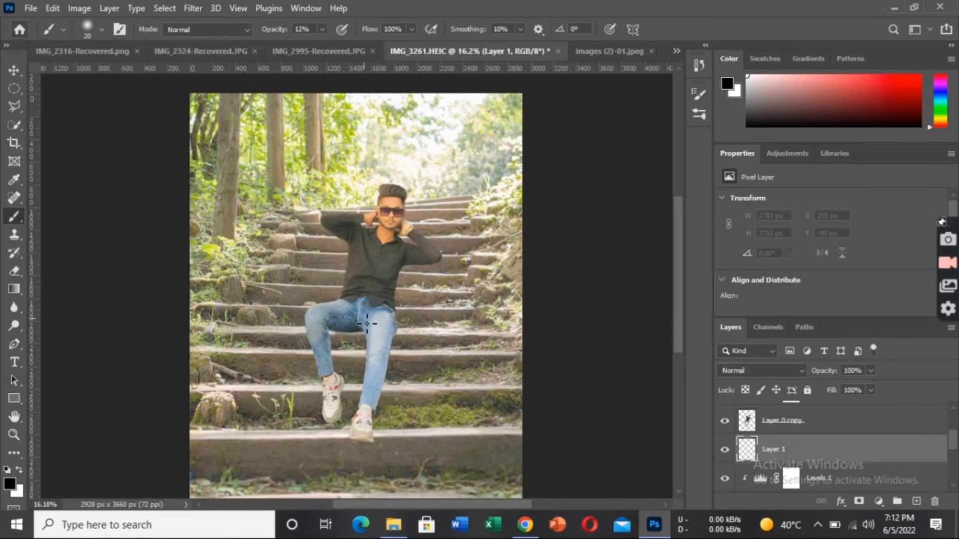
scroll(366, 323, "up", 2)
scroll(363, 322, "up", 2)
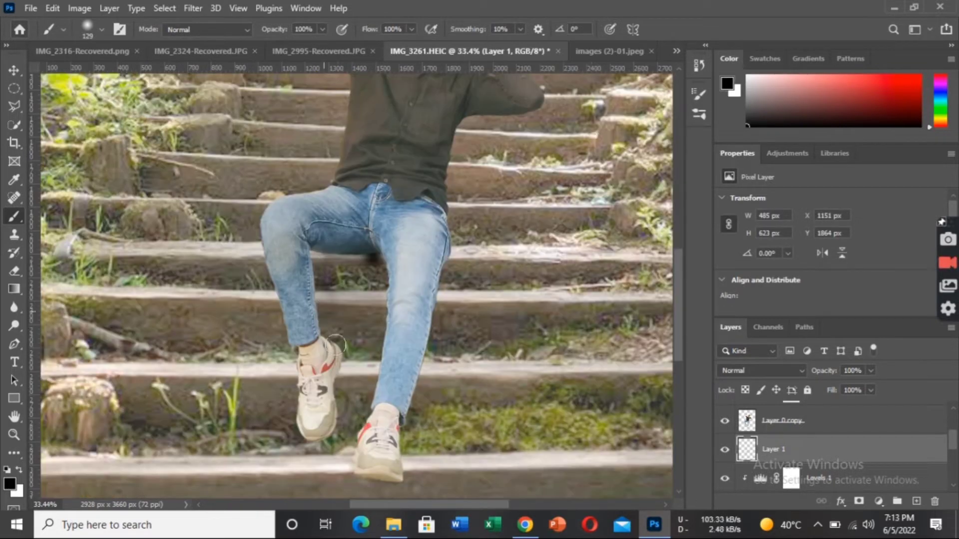
Paint a black shadow on Layer 1 between the man's legs and under his shoe.
left_click_drag(312, 252, 332, 344)
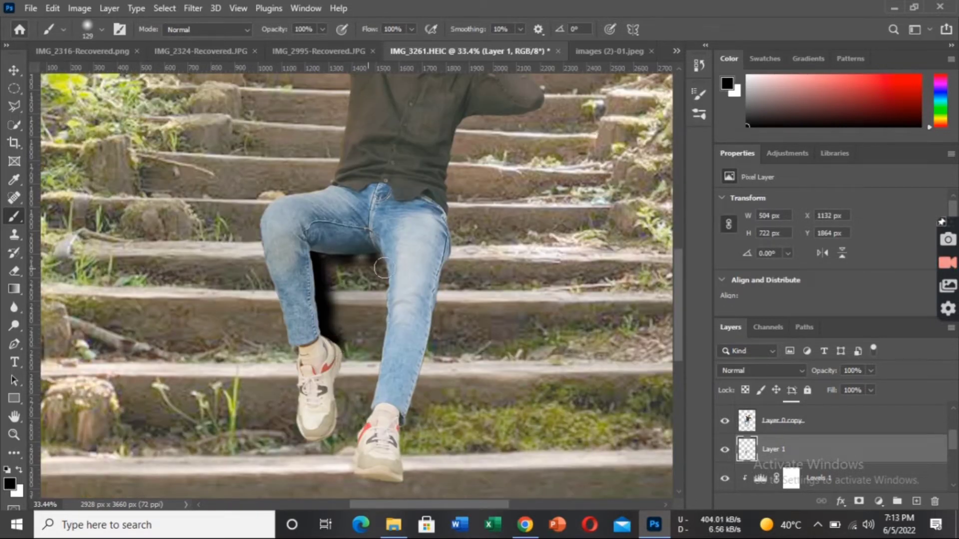
left_click_drag(357, 299, 364, 299)
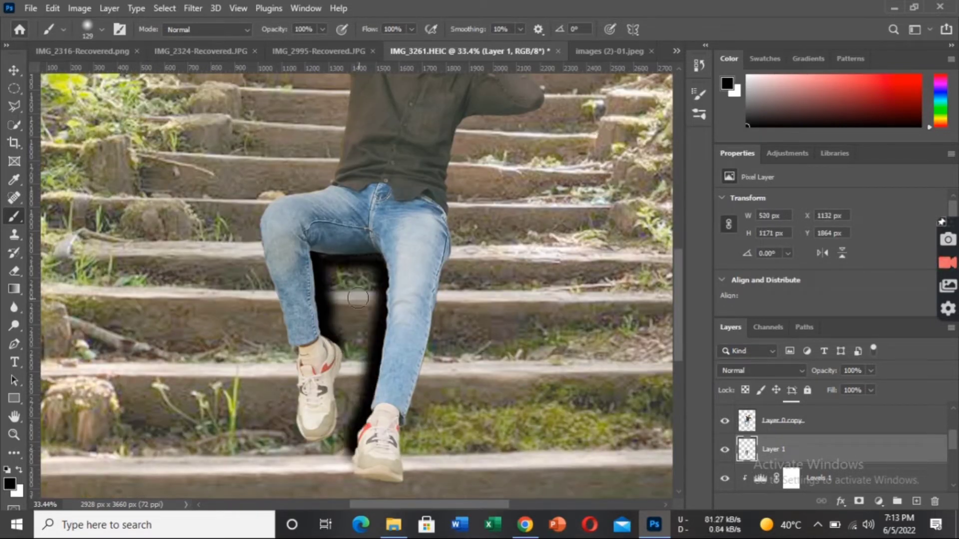
mouse_move(374, 268)
left_mouse_down()
mouse_move(336, 321)
mouse_move(365, 258)
mouse_move(349, 427)
left_mouse_up()
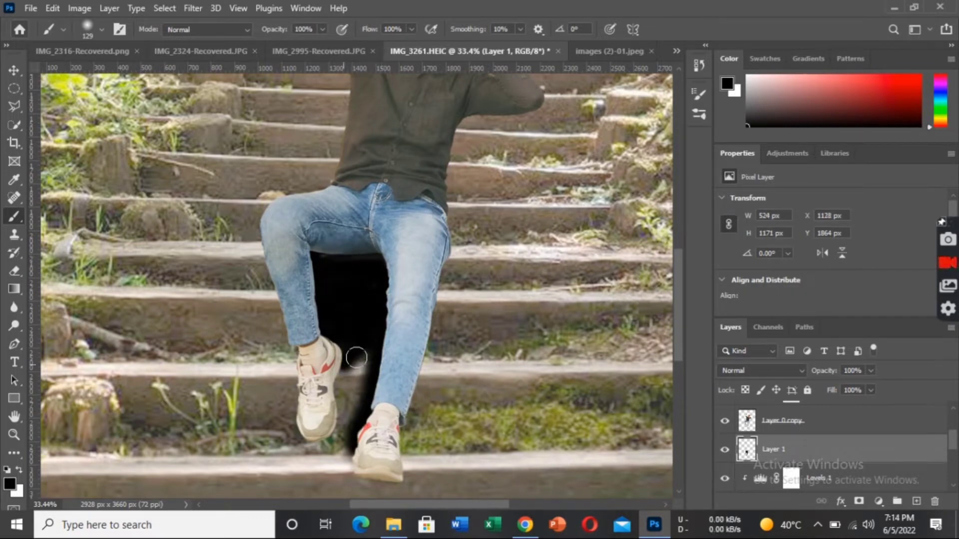
scroll(344, 428, "up", 3)
scroll(340, 427, "up", 1)
mouse_move(314, 309)
left_mouse_down()
mouse_move(344, 375)
mouse_move(444, 424)
left_mouse_up()
key("x")
left_click_drag(300, 380, 319, 371)
key("ctrl+z")
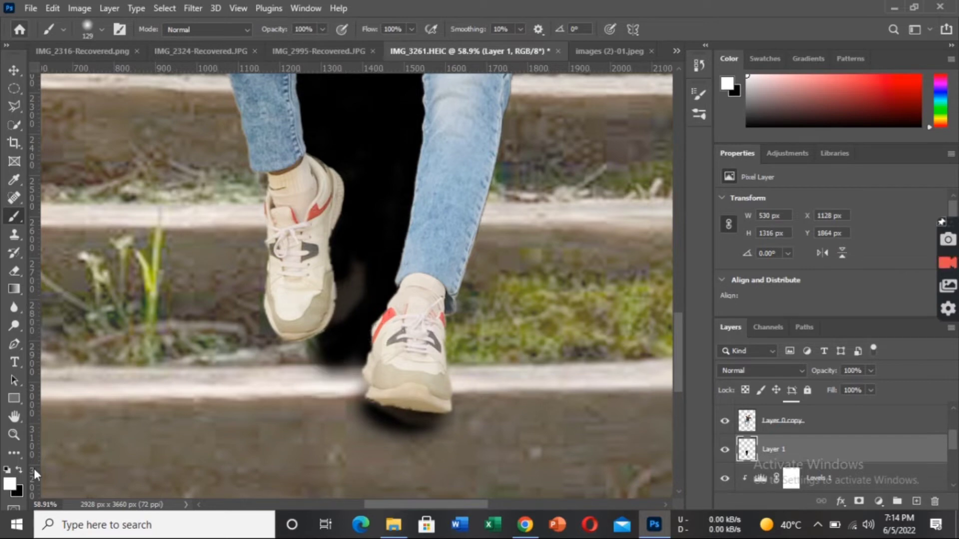
key("x")
scroll(436, 325, "down", 3)
left_click(14, 271)
scroll(359, 364, "down", 3)
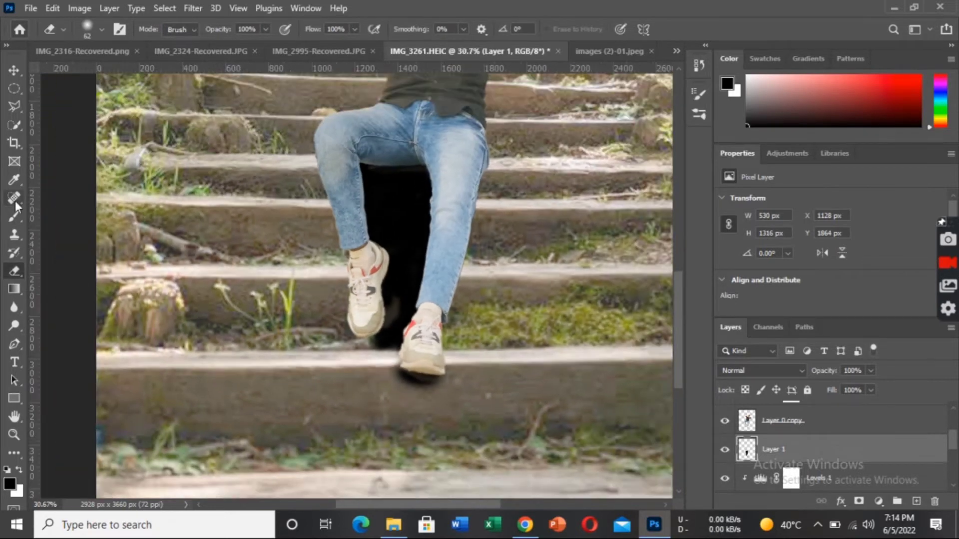
key("b")
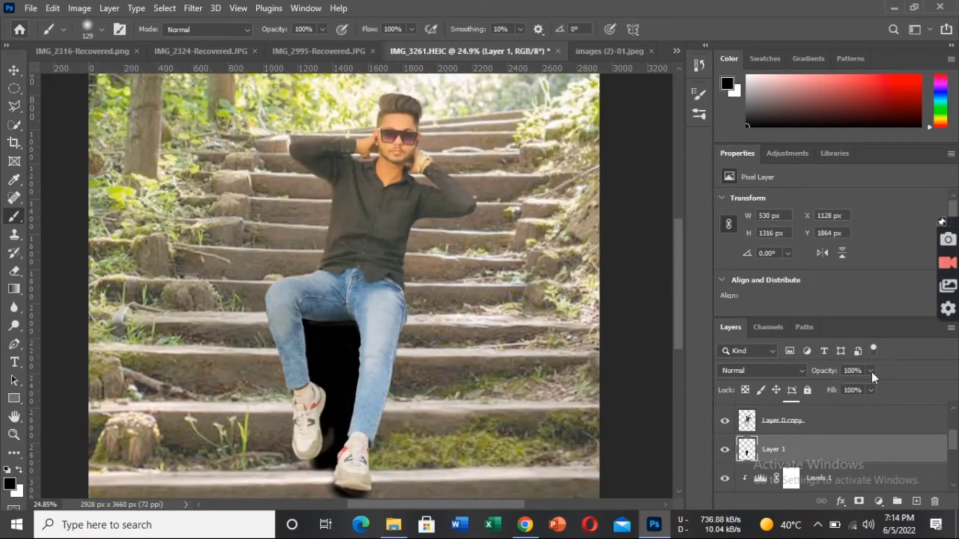
Fade Layer 1's shadow to 16% opacity.
left_click(871, 371)
left_click_drag(875, 387, 817, 387)
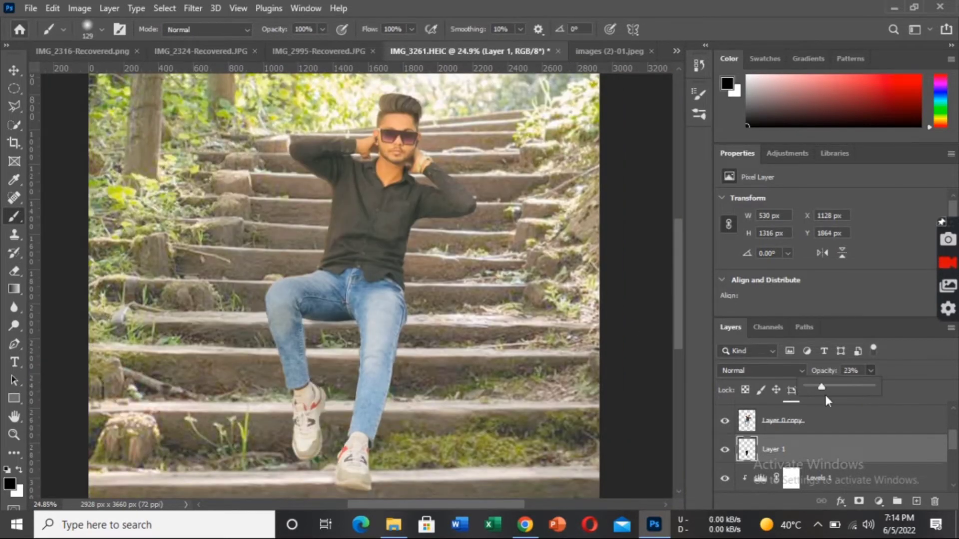
scroll(506, 449, "down", 2)
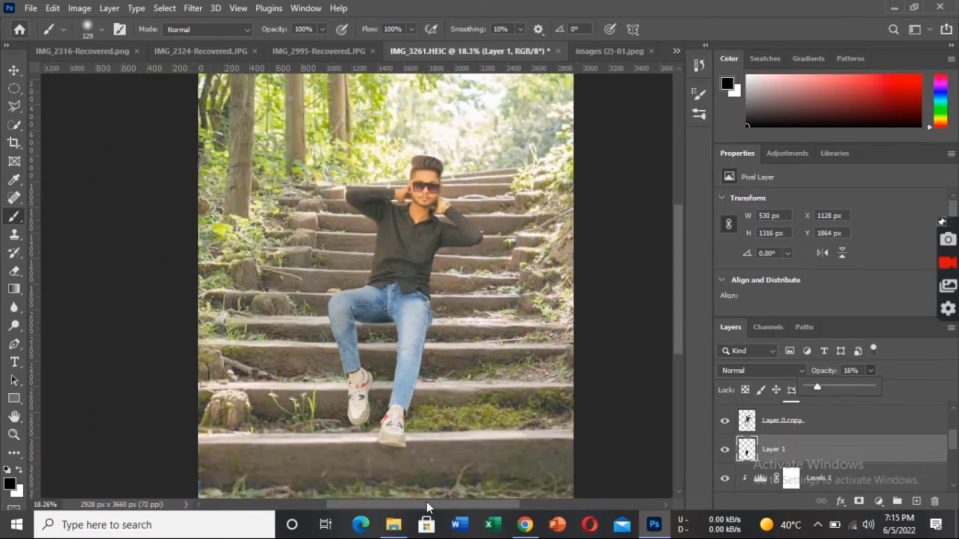
left_click_drag(426, 501, 446, 498)
scroll(499, 277, "down", 3)
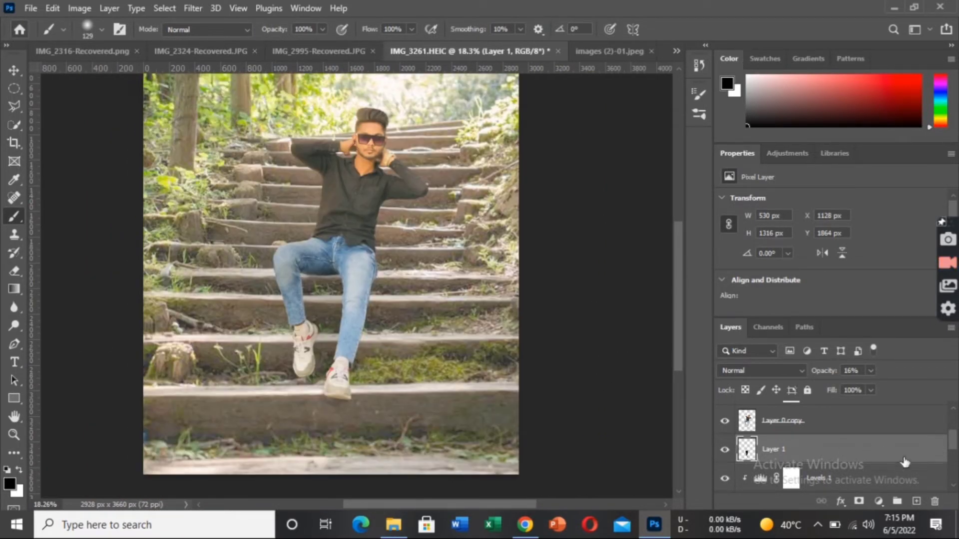
Add Layer 2 and paint a soft black band across the photo's bottom.
left_click(916, 501)
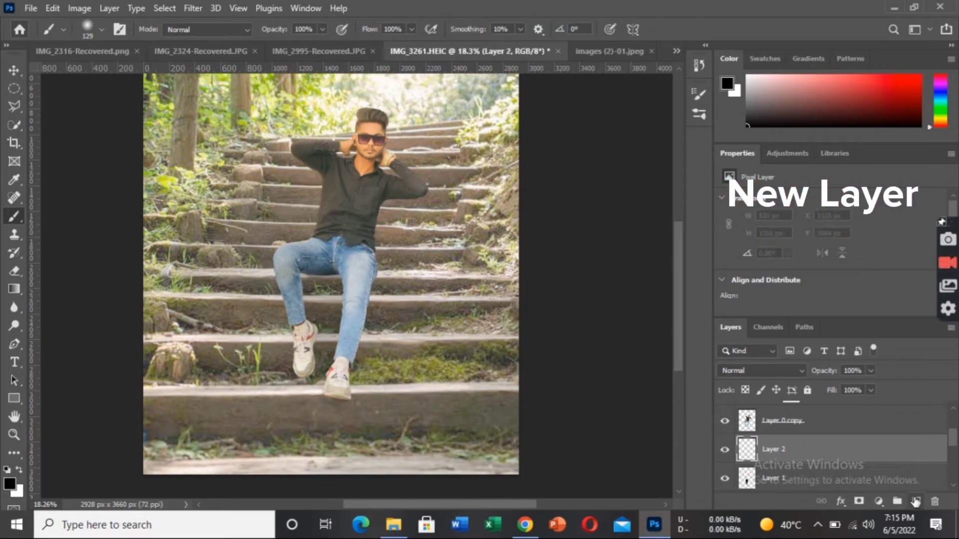
left_click(100, 31)
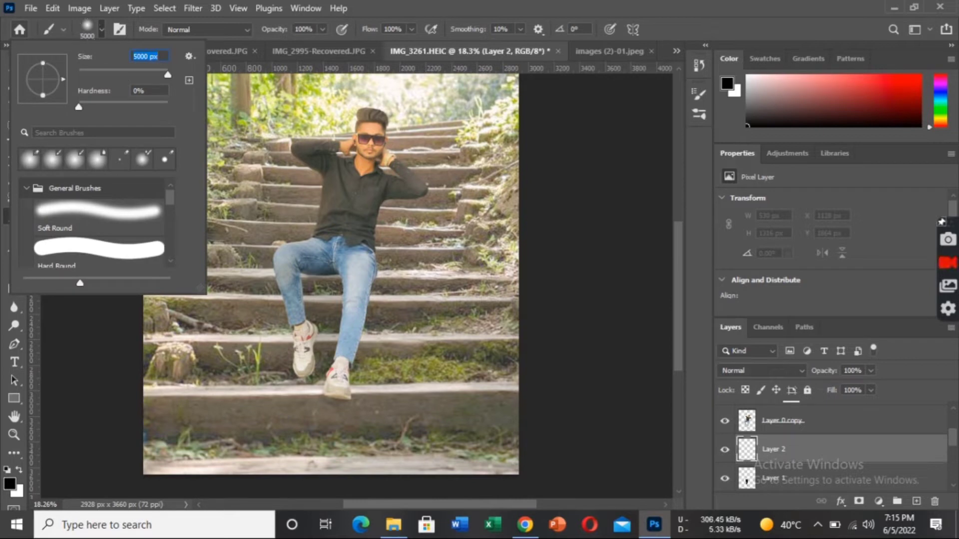
mouse_move(126, 415)
left_mouse_down()
mouse_move(235, 428)
mouse_move(108, 377)
mouse_move(453, 354)
mouse_move(127, 291)
mouse_move(165, 295)
left_mouse_up()
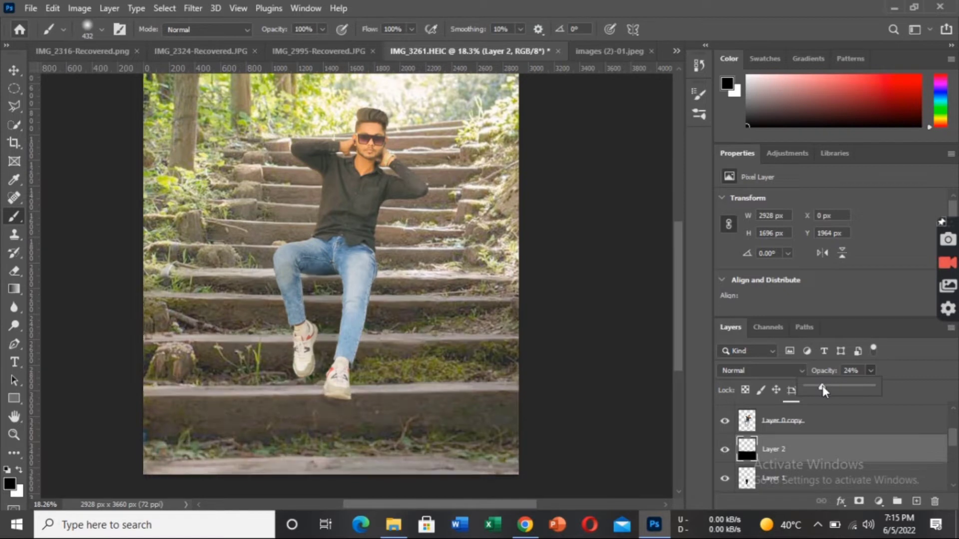
Fade Layer 2 to nearly 0% opacity and add a Levels adjustment to the man's layer.
left_click_drag(795, 385, 811, 394)
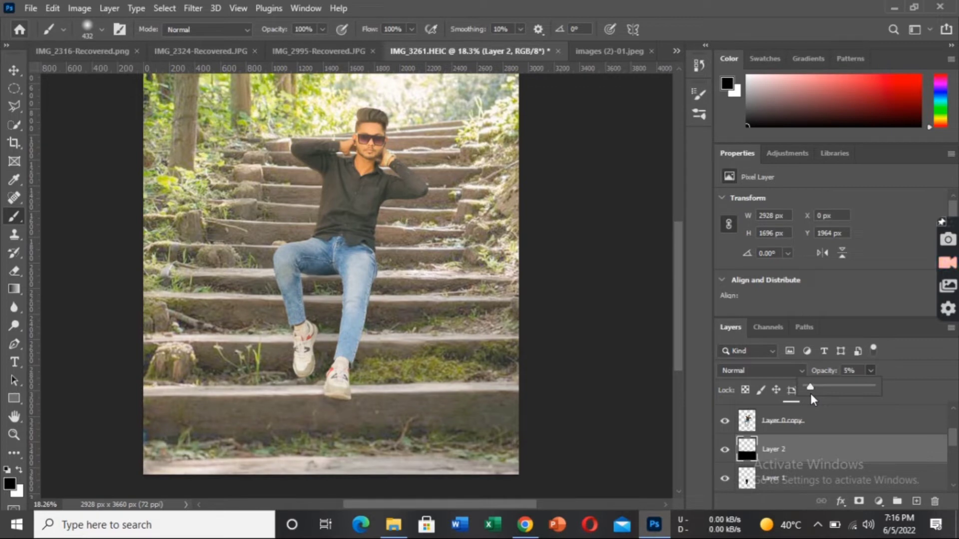
left_click(724, 449)
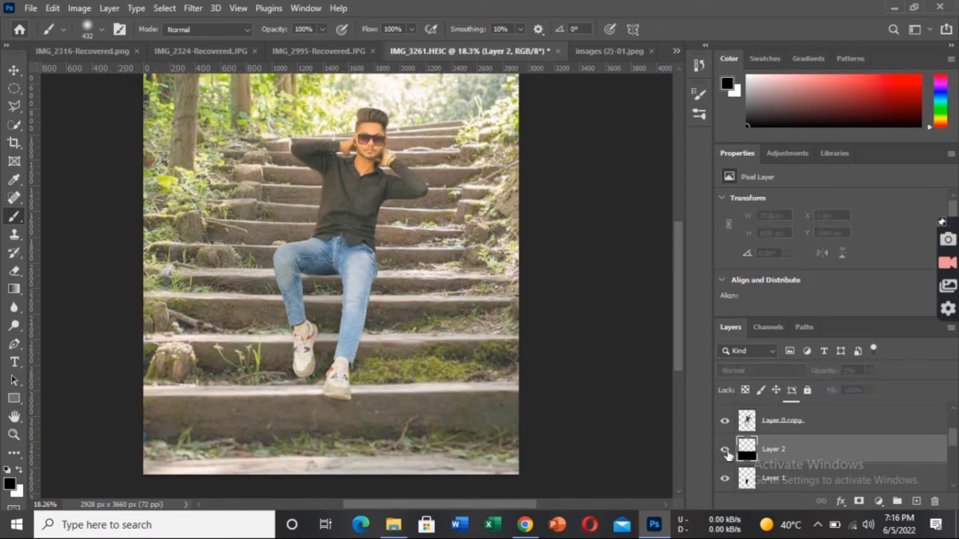
scroll(433, 345, "down", 1)
scroll(368, 263, "up", 1)
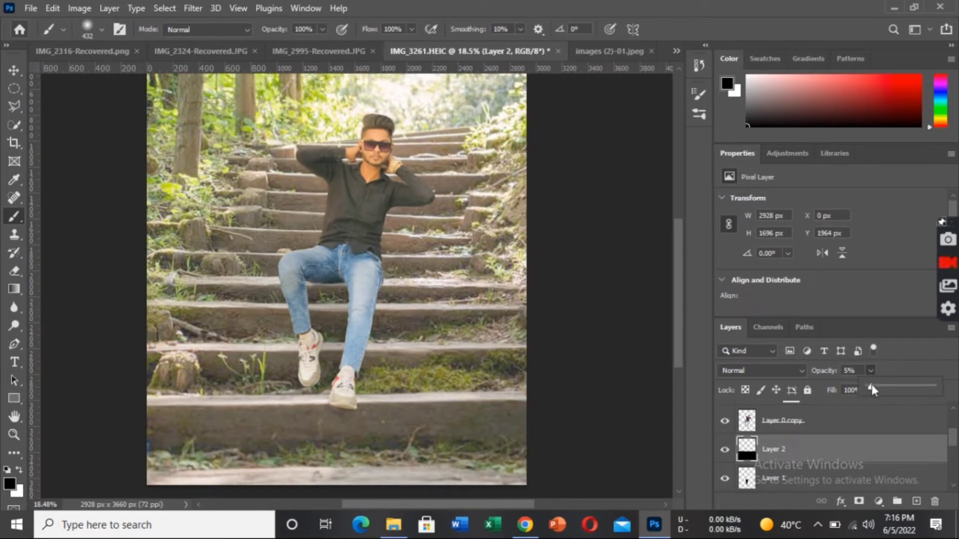
left_click_drag(870, 385, 864, 390)
left_click(867, 416)
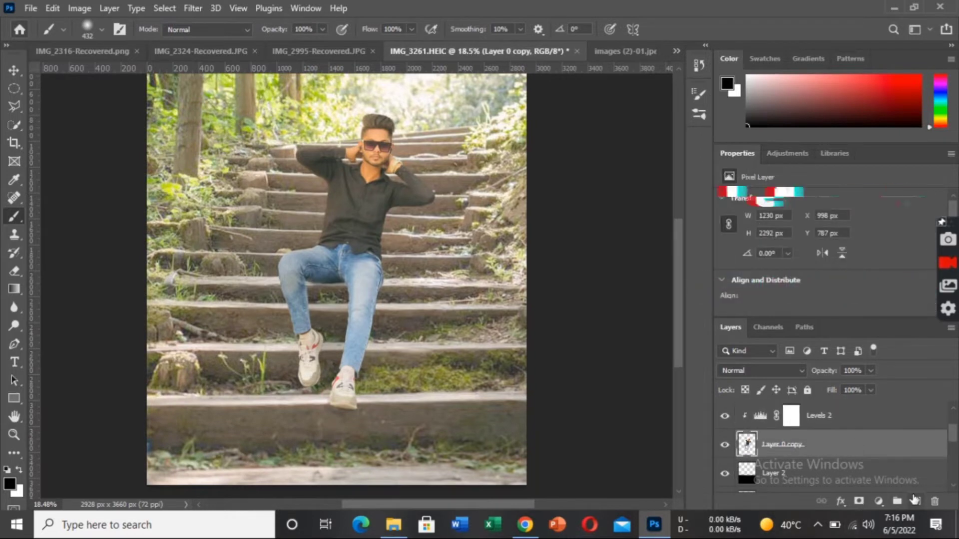
Add a new empty shadow layer and set the soft brush size to 48 px.
left_click(915, 500)
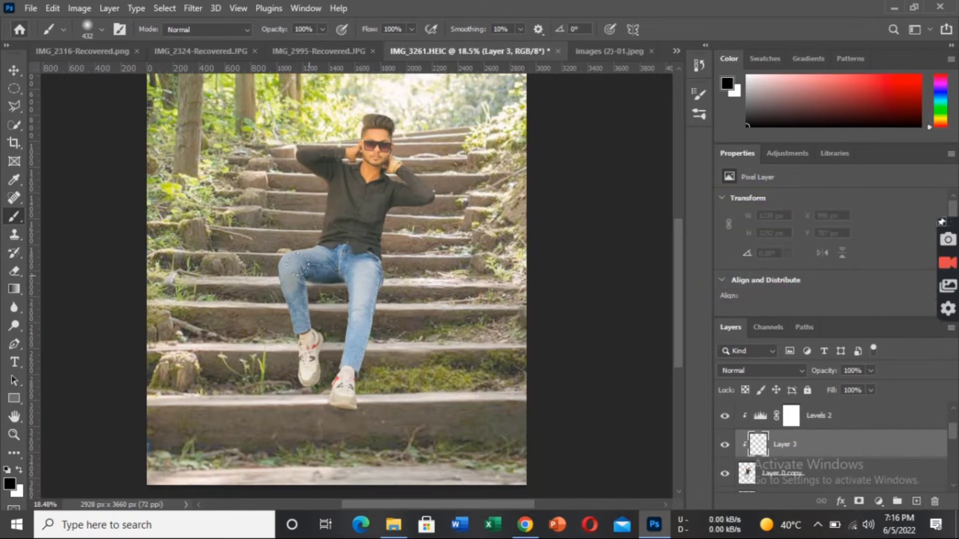
scroll(307, 274, "up", 2)
scroll(308, 274, "up", 2)
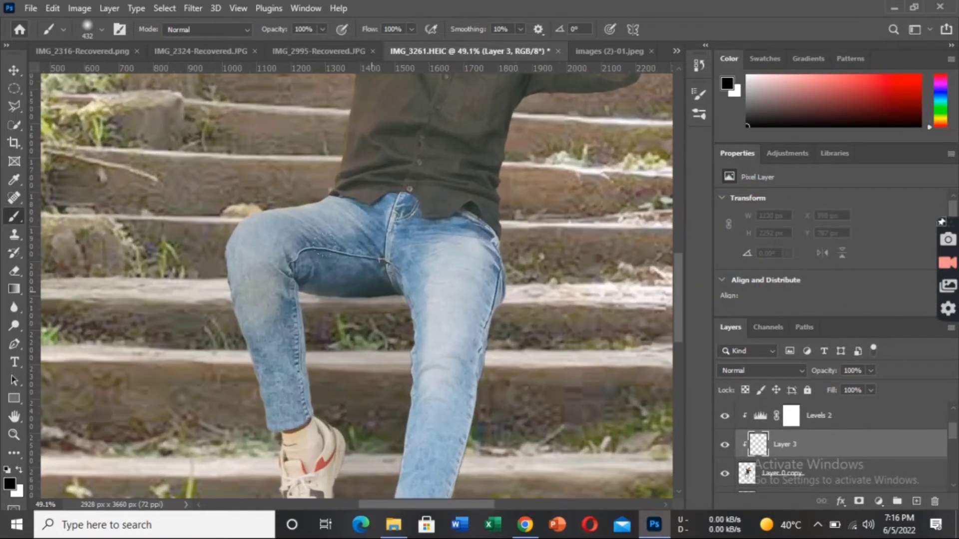
left_click(98, 30)
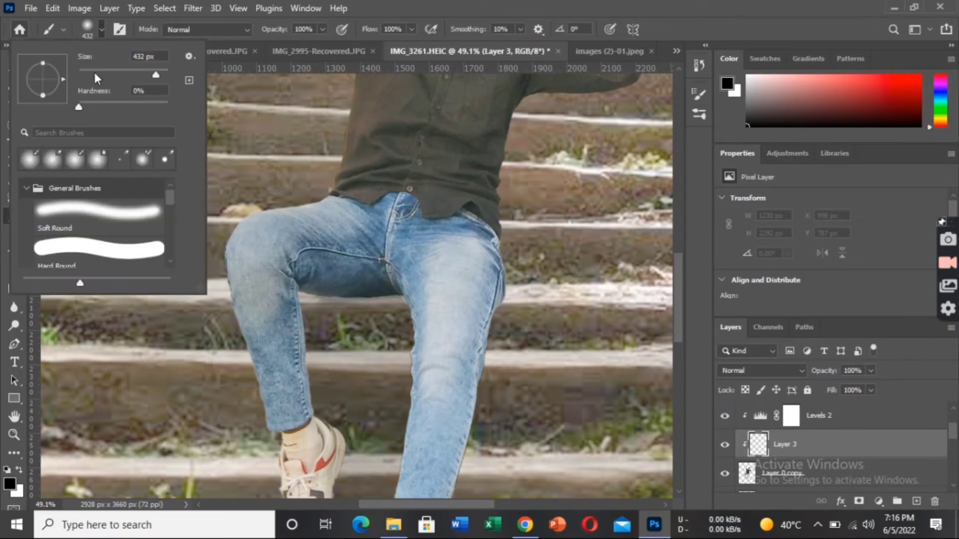
left_click(94, 73)
type("48")
left_click(390, 297)
Paint black shadows under the thigh and calf and along the shoe soles.
mouse_move(389, 297)
left_mouse_down()
mouse_move(311, 350)
mouse_move(311, 415)
left_mouse_up()
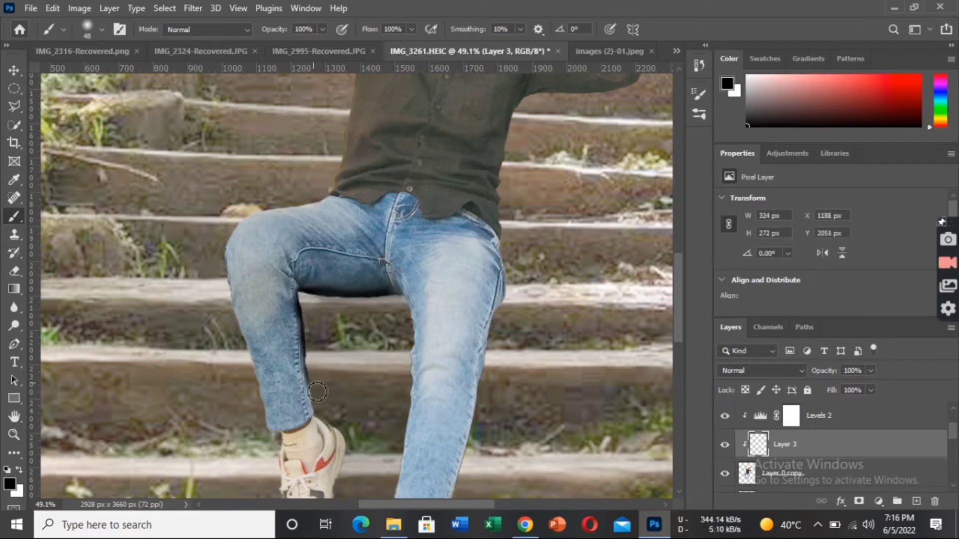
left_click_drag(394, 289, 302, 288)
scroll(649, 327, "down", 5)
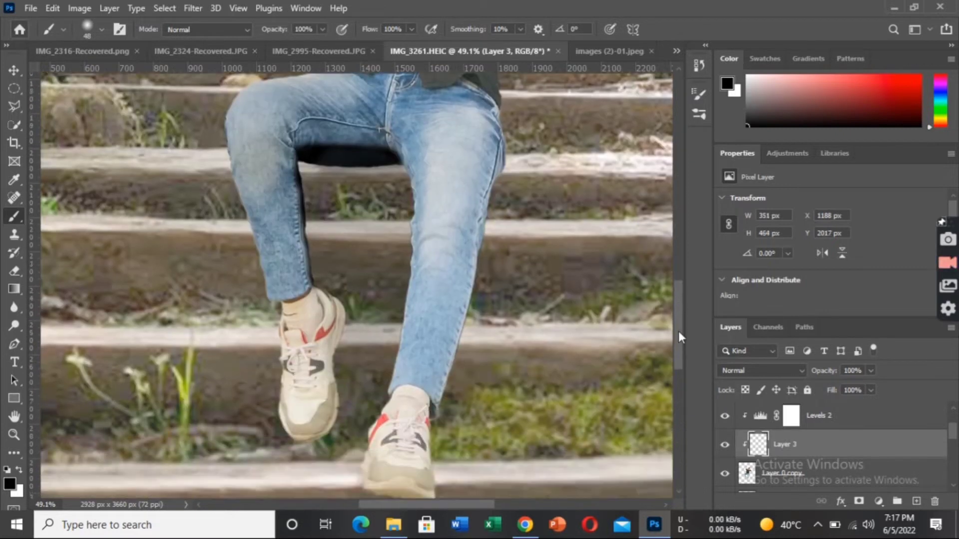
scroll(290, 397, "up", 2)
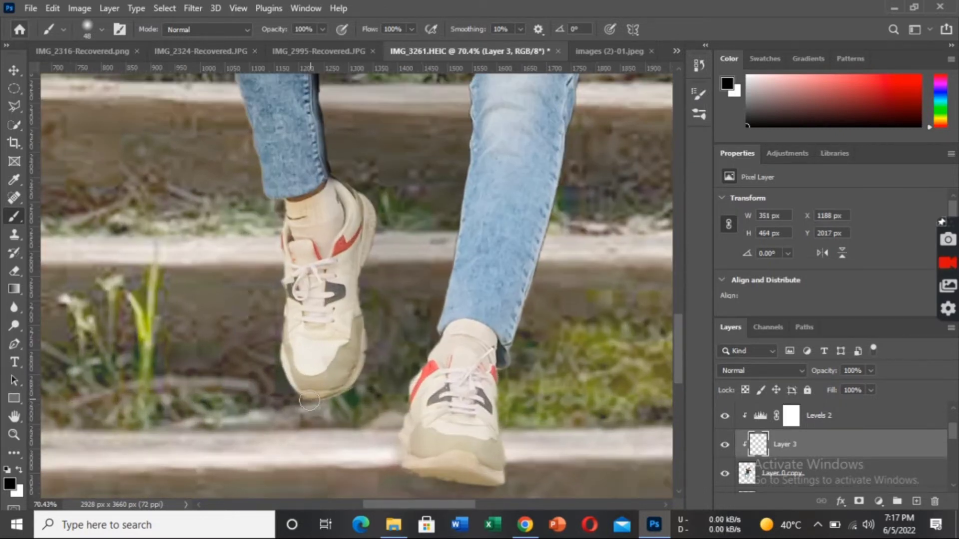
mouse_move(299, 398)
left_mouse_down()
mouse_move(370, 318)
mouse_move(334, 175)
left_mouse_up()
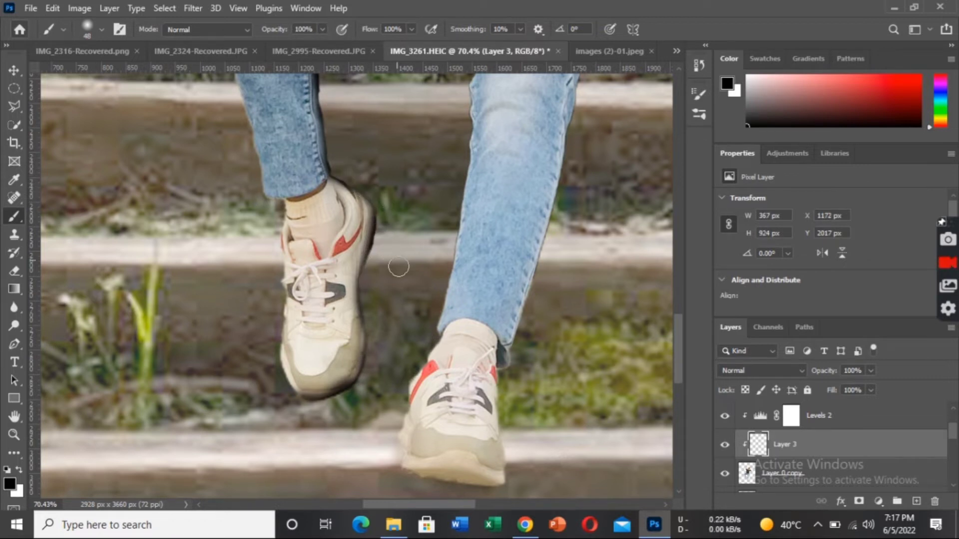
scroll(398, 266, "down", 3)
left_click_drag(402, 371, 503, 397)
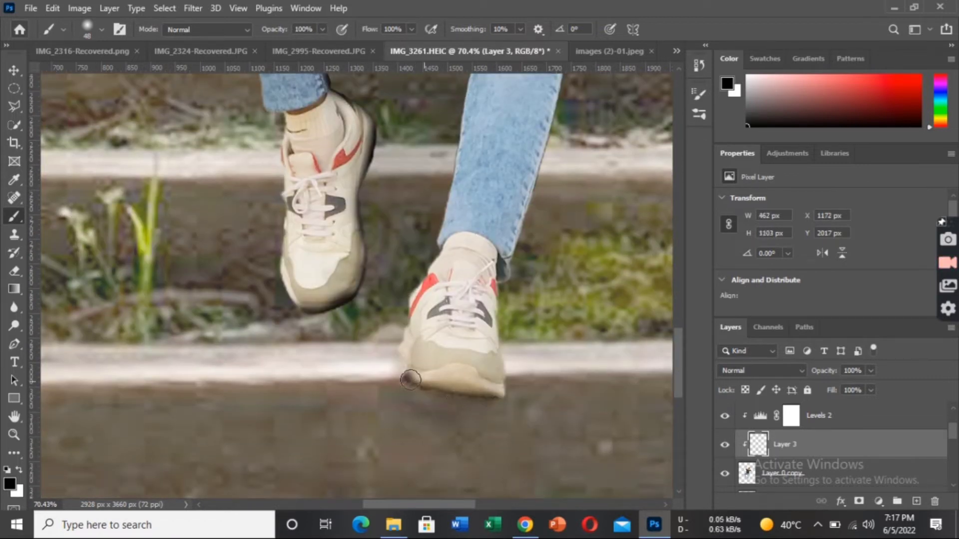
scroll(410, 380, "down", 2)
scroll(474, 257, "down", 2)
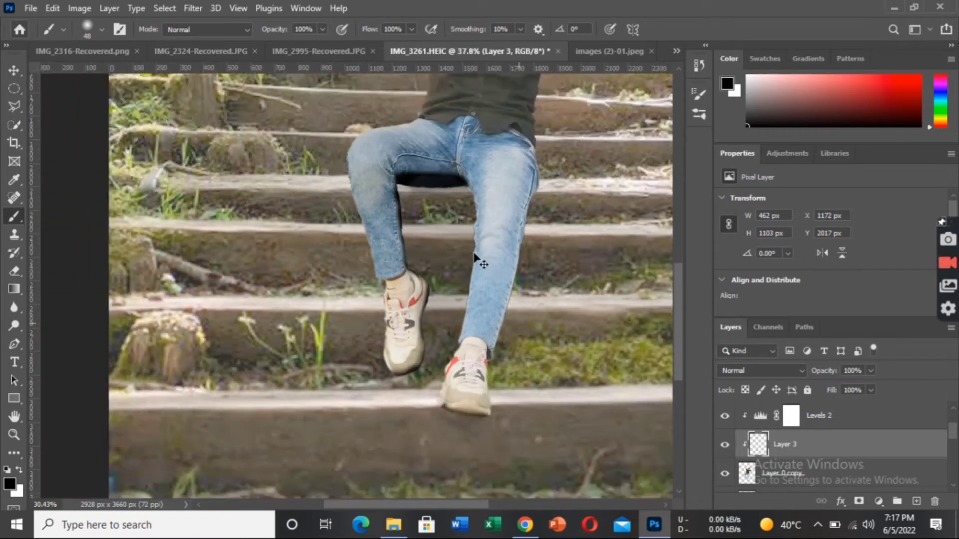
scroll(475, 258, "down", 2)
scroll(482, 261, "right", 3)
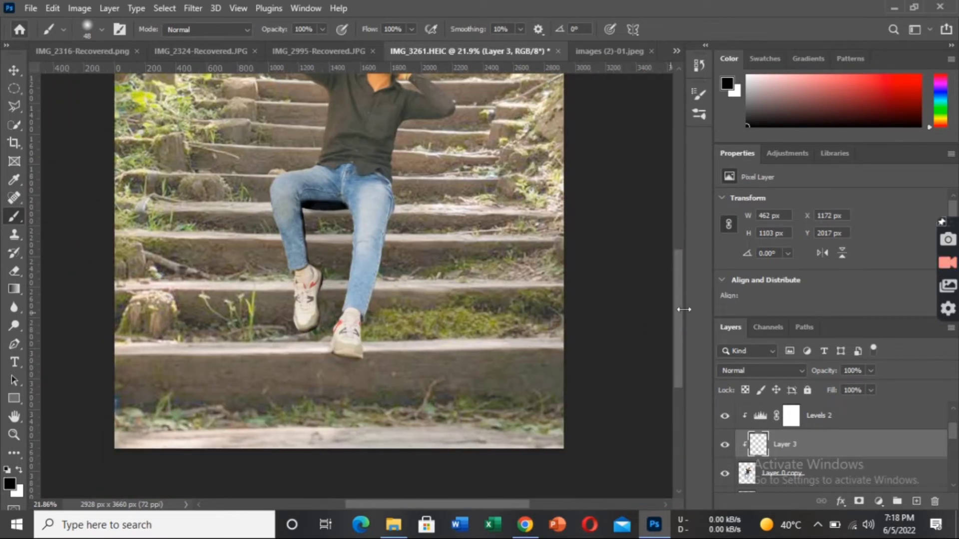
scroll(482, 262, "up", 2)
Fade the shadow layer's opacity down to 7%.
left_click(870, 370)
mouse_move(831, 389)
left_mouse_down()
mouse_move(803, 388)
mouse_move(811, 388)
left_mouse_up()
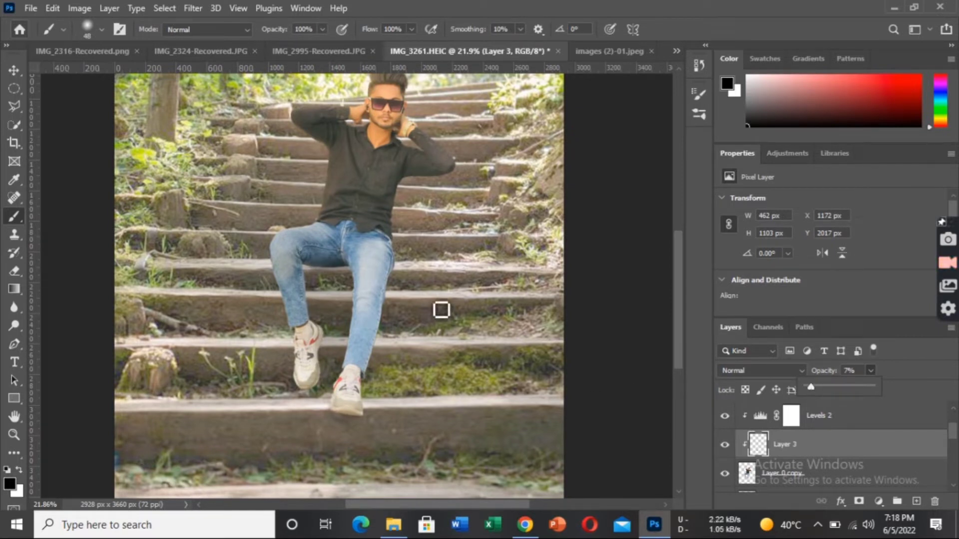
scroll(441, 310, "down", 3)
scroll(353, 261, "down", 2)
Make the stairs photo layer Background copy 2 the active layer.
scroll(353, 261, "up", 1)
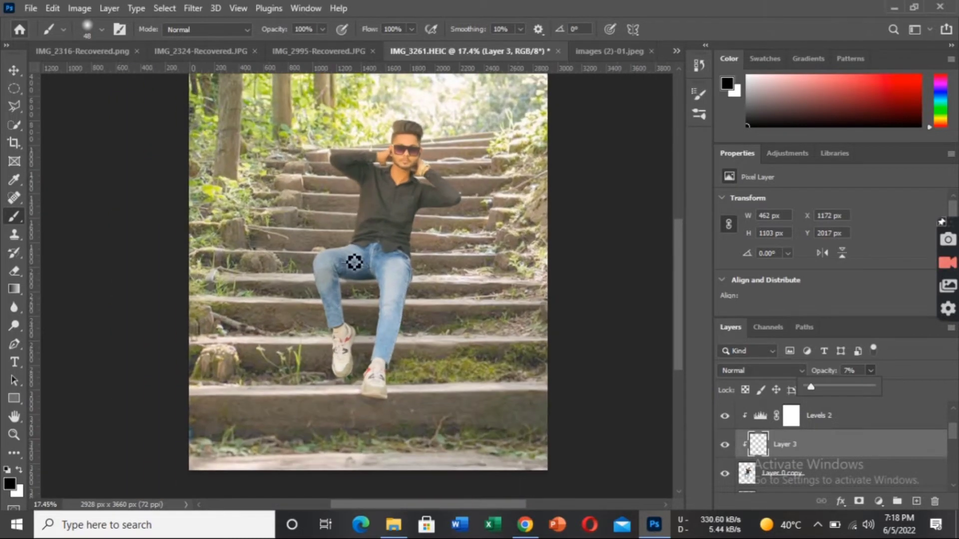
scroll(396, 250, "up", 1)
scroll(344, 342, "down", 2)
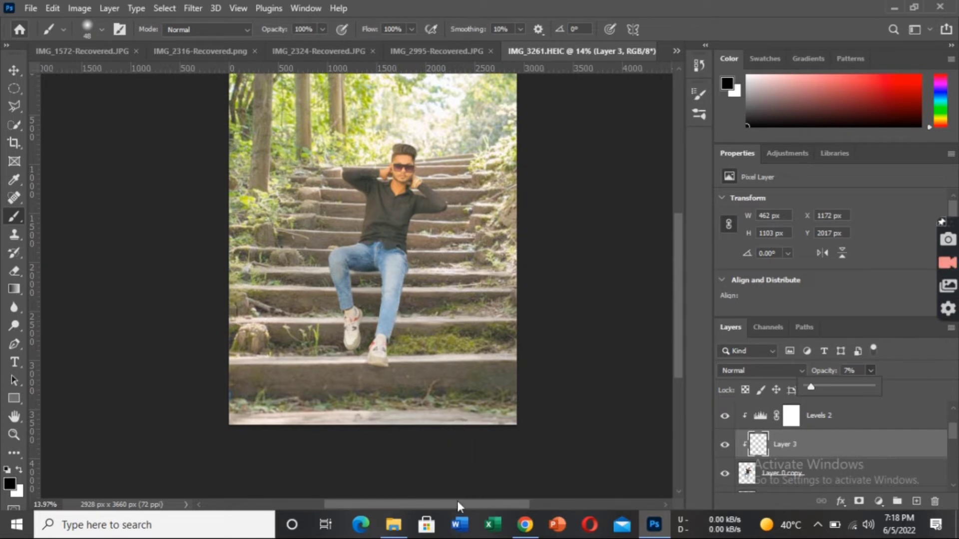
left_click_drag(458, 504, 465, 504)
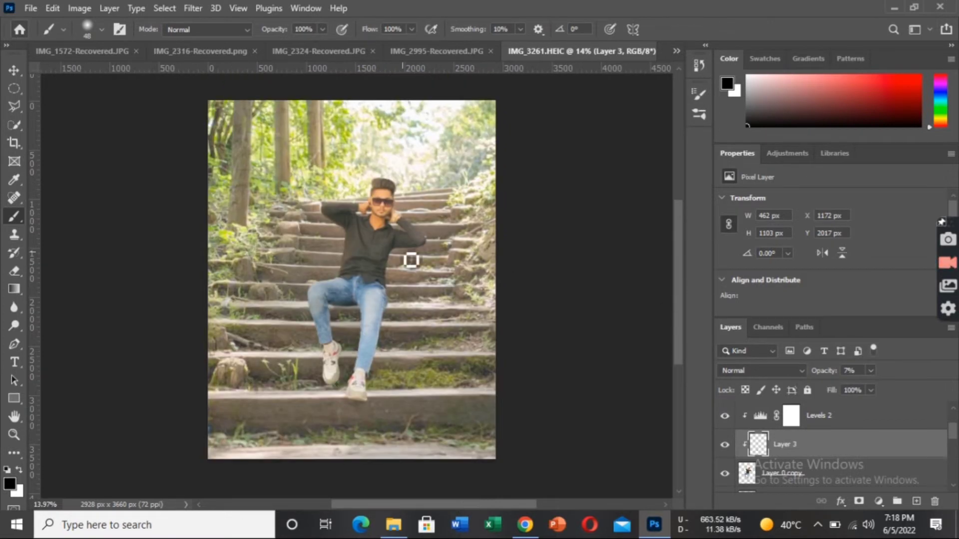
scroll(953, 462, "down", 1)
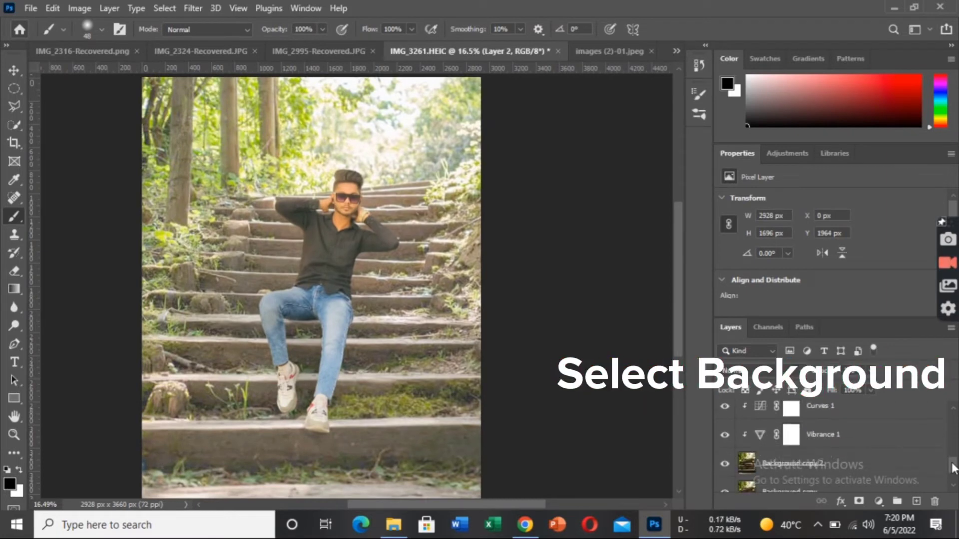
left_click(863, 471)
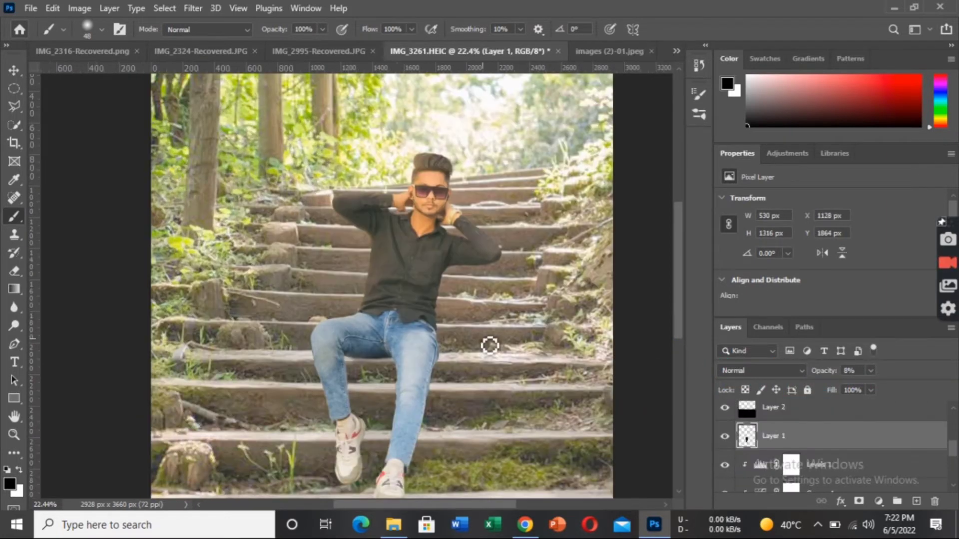
scroll(222, 350, "up", 1)
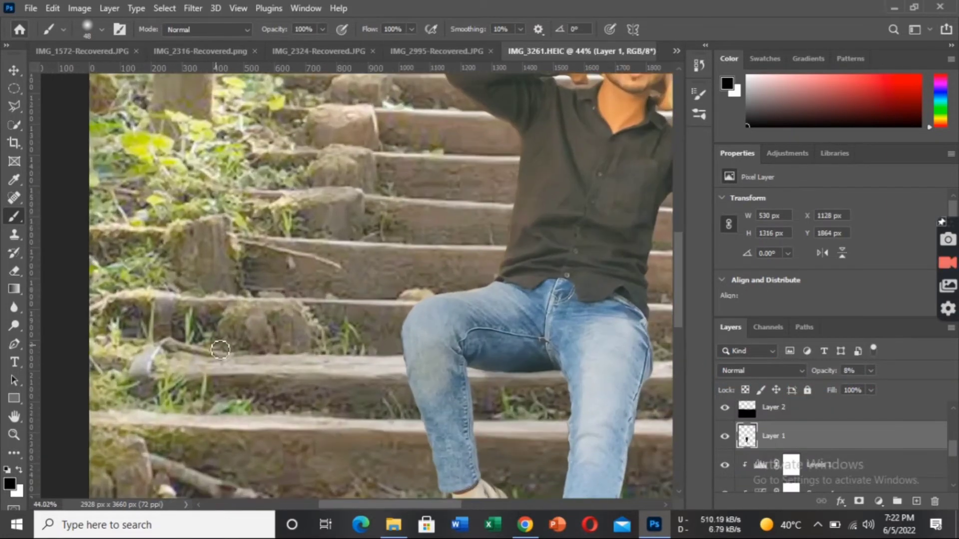
With the Pen tool, start a path along the step edge toward the man's knee.
right_click(14, 344)
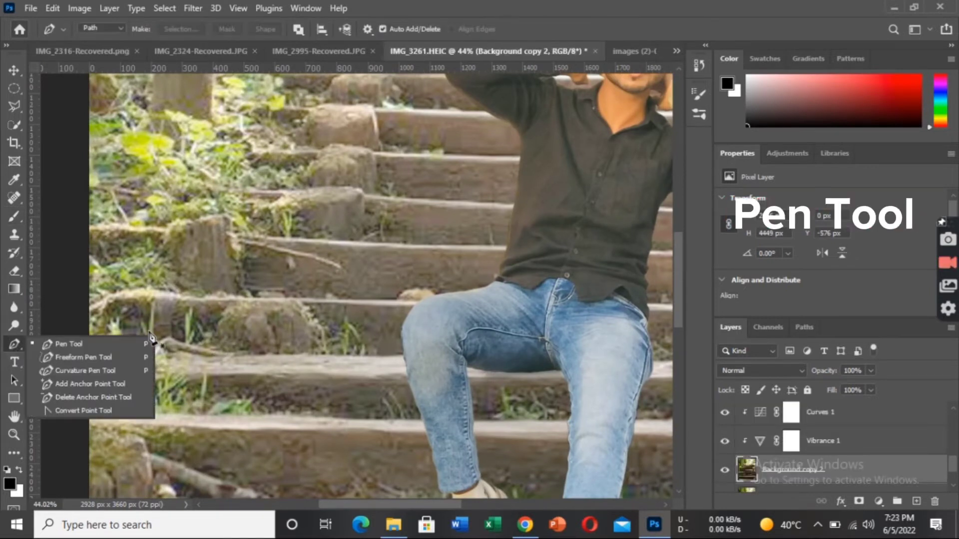
left_click(55, 343)
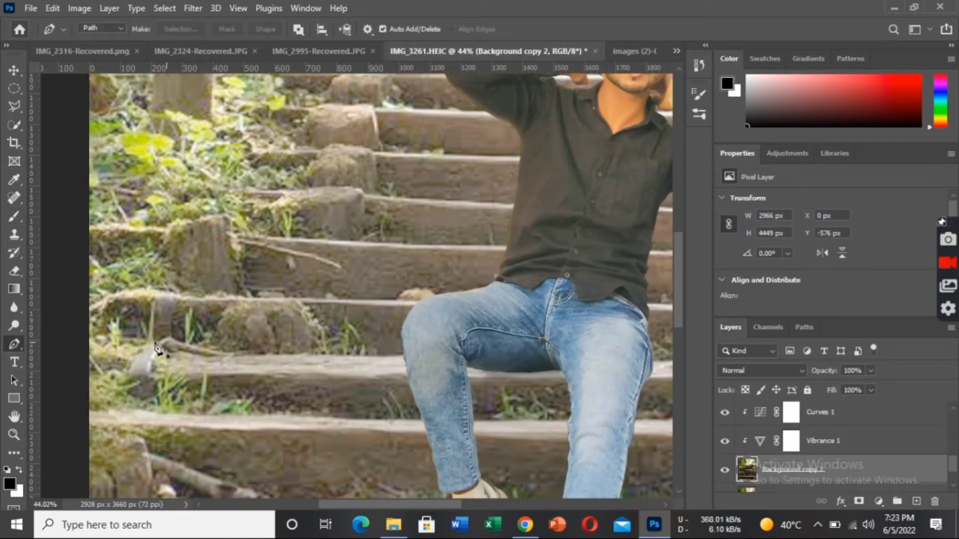
scroll(108, 344, "up", 2)
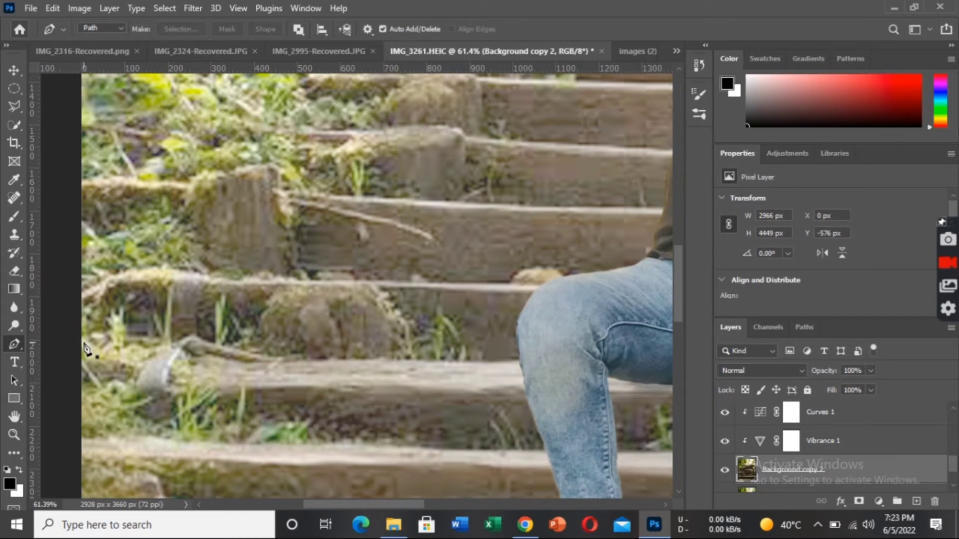
left_click_drag(84, 342, 108, 339)
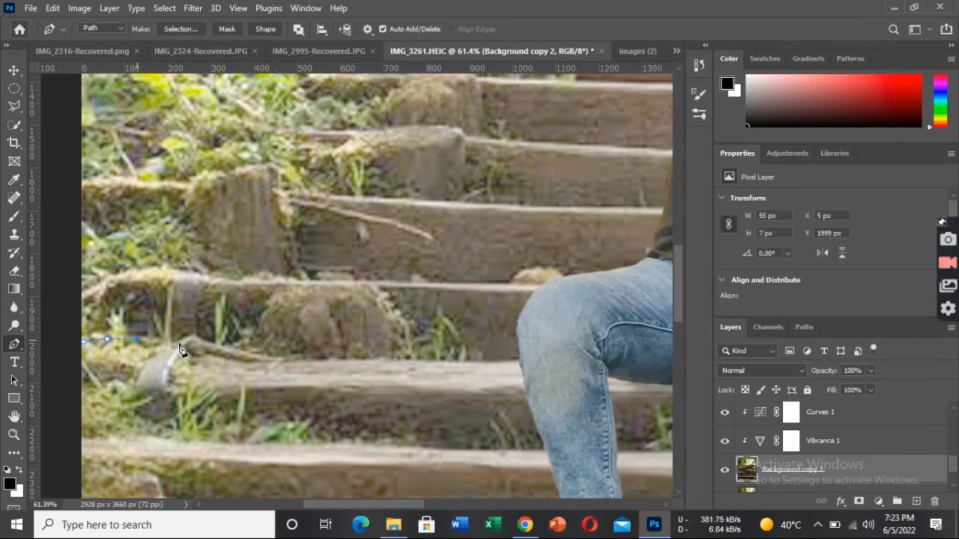
left_click_drag(182, 339, 195, 331)
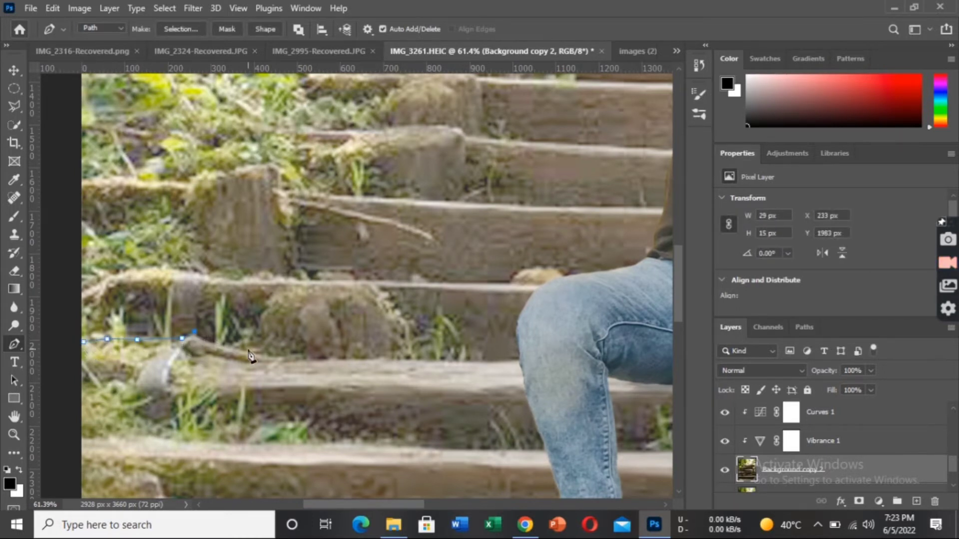
left_click_drag(255, 351, 280, 356)
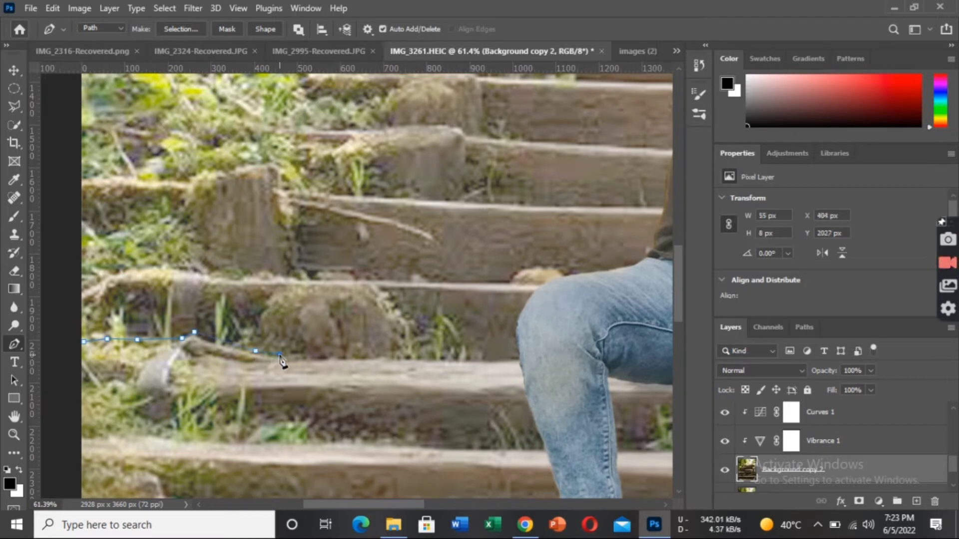
key("ctrl+z")
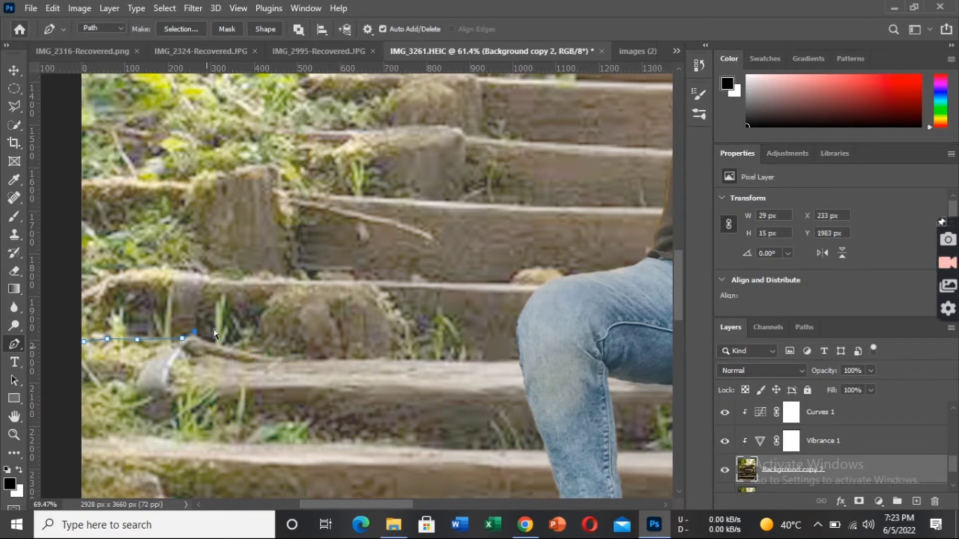
scroll(214, 334, "up", 3)
left_click(207, 338)
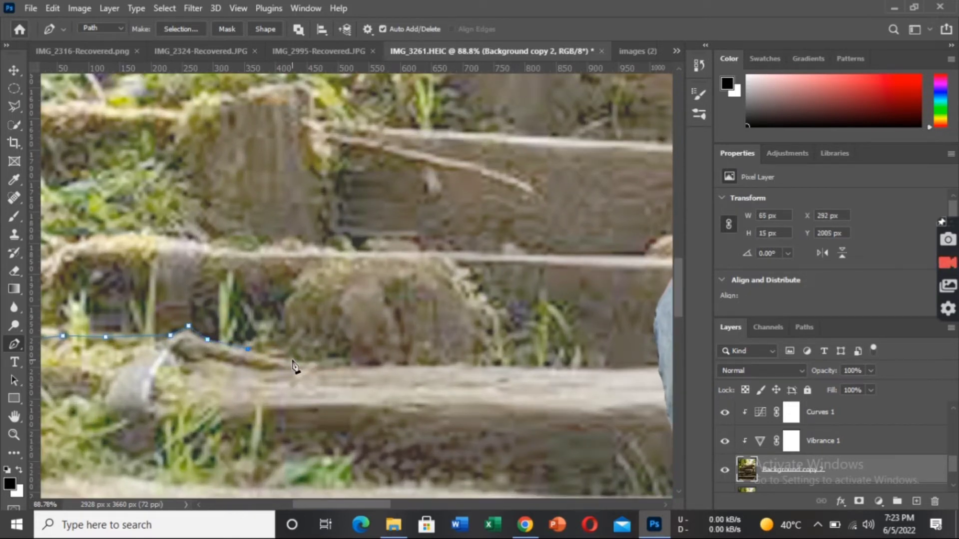
left_click(365, 365)
left_click(439, 365)
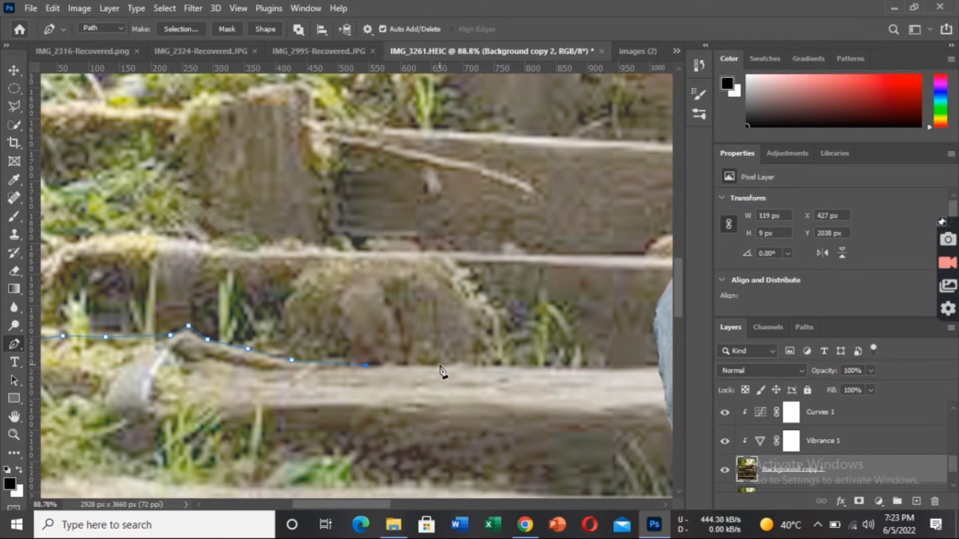
left_click(490, 366)
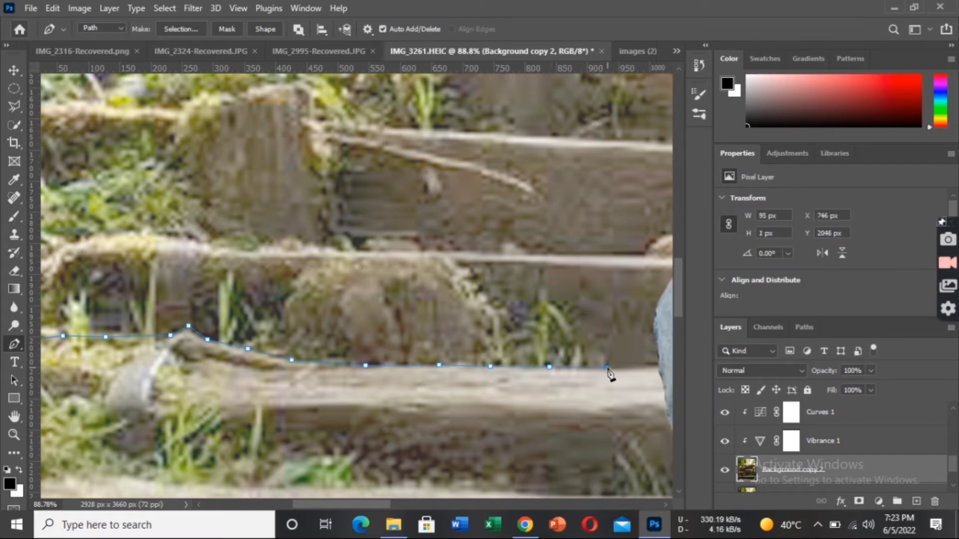
Hide Layer 0 copy and continue the path along the step edge to the right.
left_click_drag(378, 499, 412, 499)
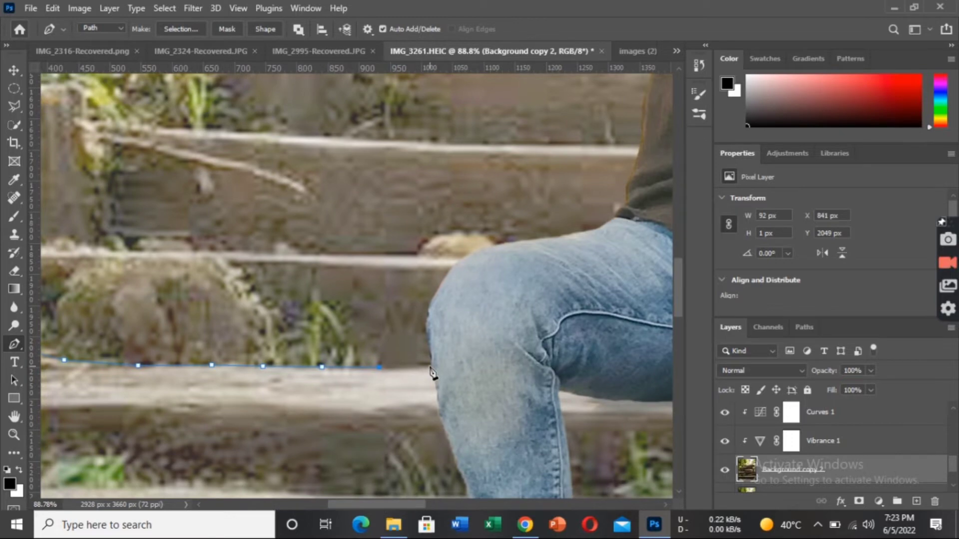
scroll(430, 342, "down", 1)
scroll(429, 340, "down", 1)
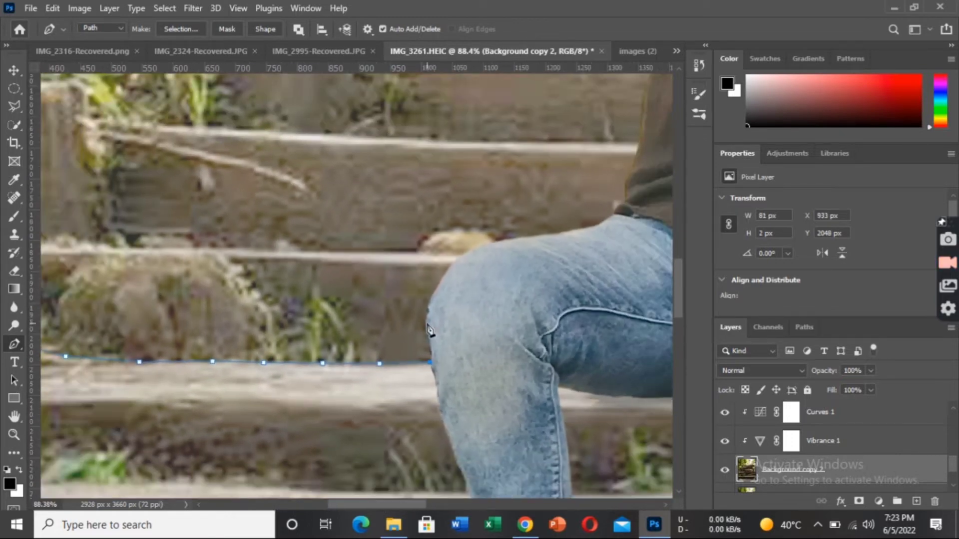
scroll(433, 331, "down", 1)
scroll(432, 330, "down", 2)
scroll(433, 331, "down", 2)
scroll(432, 330, "down", 1)
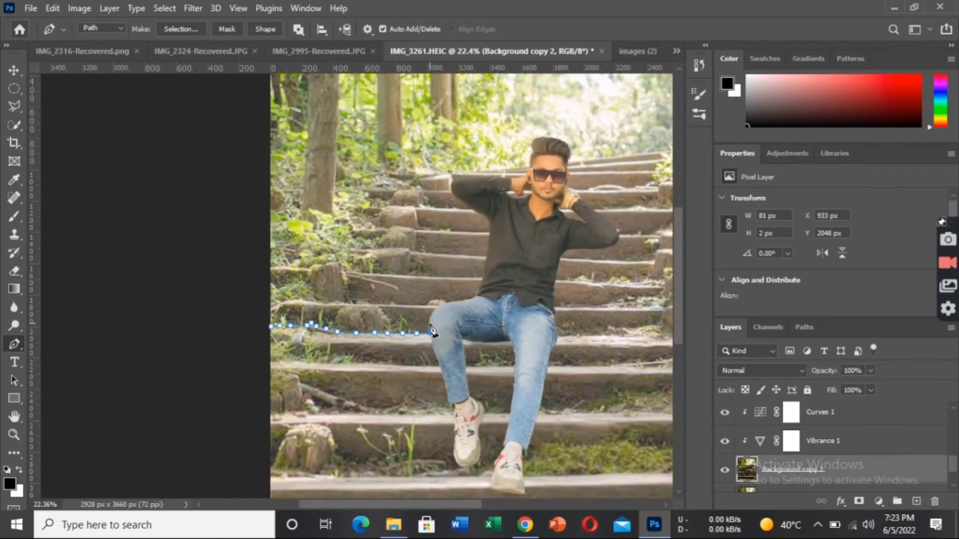
scroll(953, 472, "up", 3)
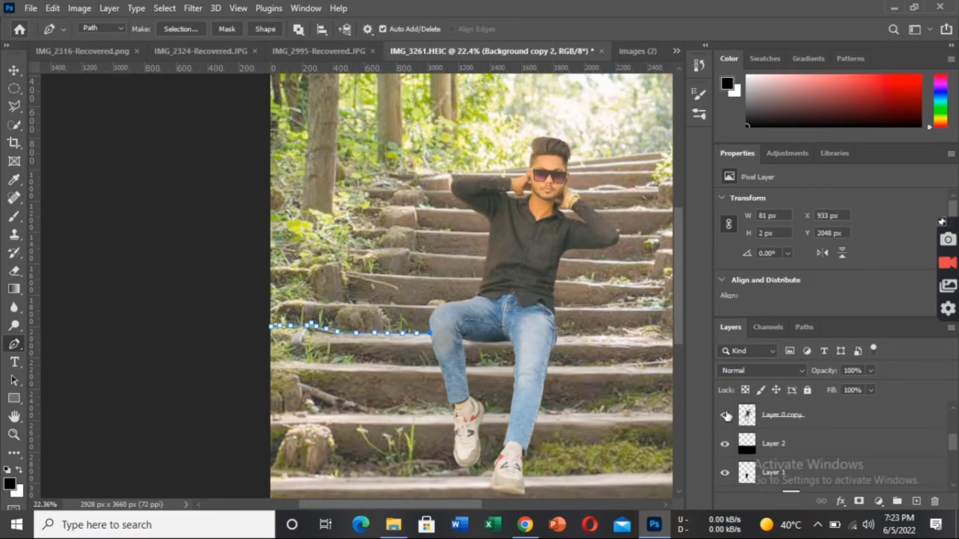
left_click(725, 416)
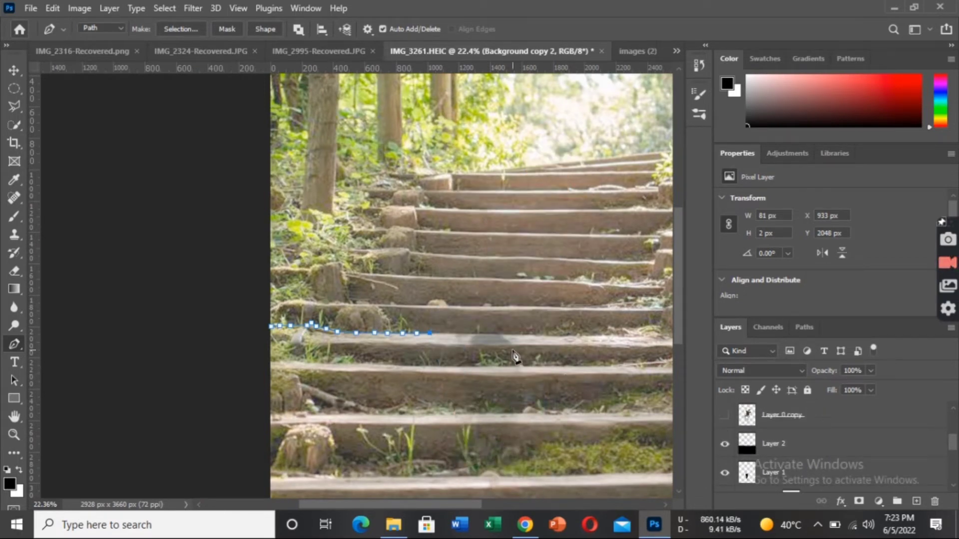
left_click(479, 334)
scroll(499, 339, "up", 1)
scroll(499, 339, "up", 1)
left_click(543, 335)
left_click_drag(422, 505, 485, 499)
left_click(467, 340)
left_click(533, 339)
left_click(574, 338)
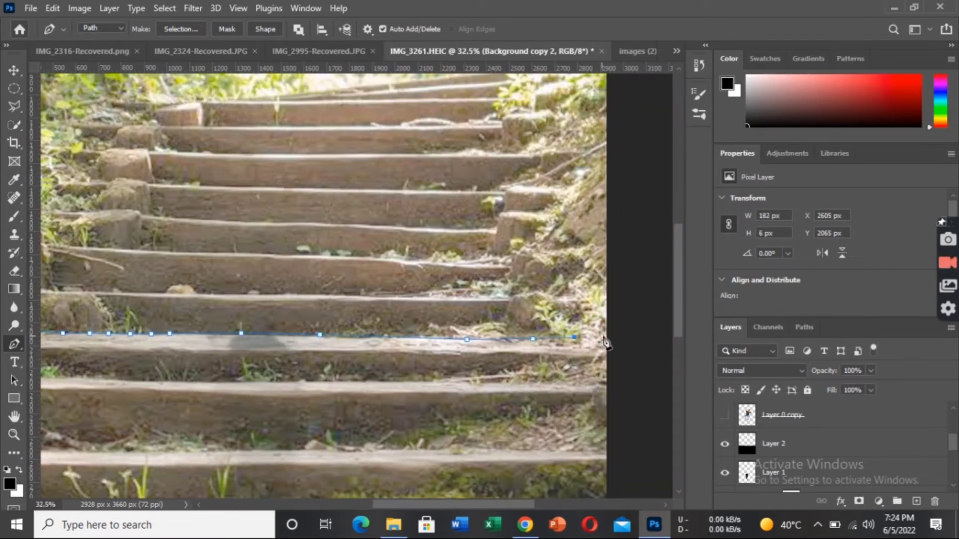
Carry the path up the right side, across the top and down the left to enclose the upper stairs.
left_click(606, 343)
scroll(606, 343, "down", 2)
scroll(601, 200, "up", 2)
left_click(599, 142)
scroll(601, 168, "up", 3)
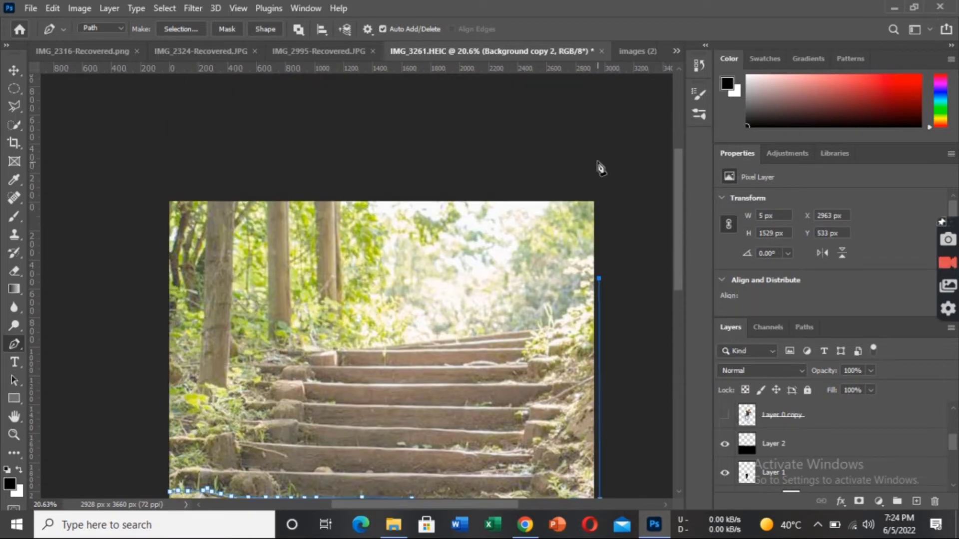
left_click(599, 160)
left_click(148, 165)
scroll(150, 167, "down", 3)
left_click(148, 312)
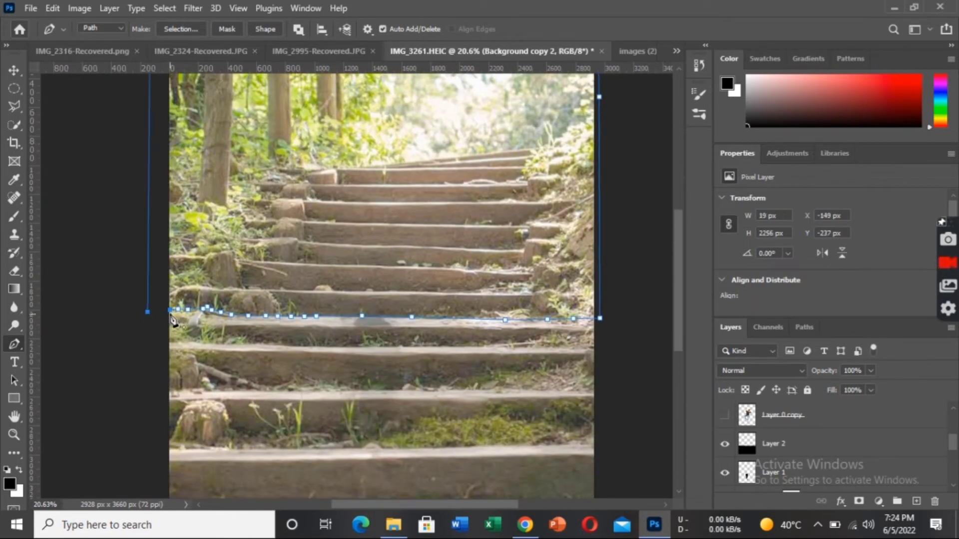
scroll(404, 245, "down", 1)
scroll(677, 280, "up", 2)
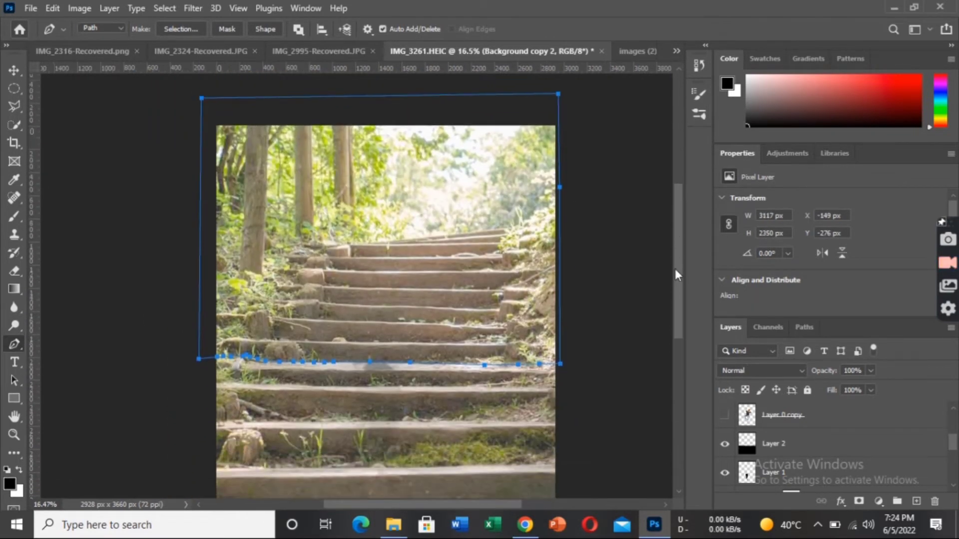
Convert the stairs path into a selection and make Layer 0 copy visible again.
right_click(487, 260)
left_click(519, 256)
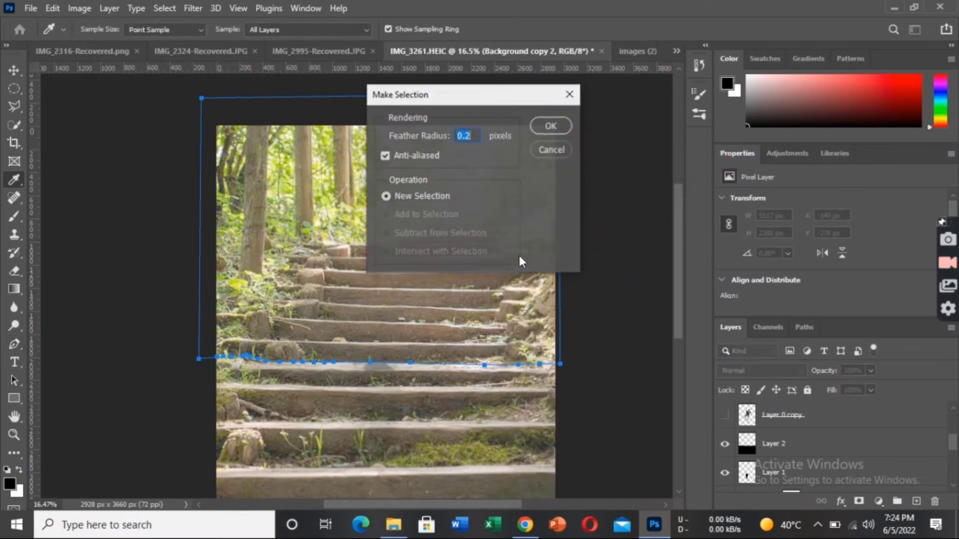
left_click(551, 127)
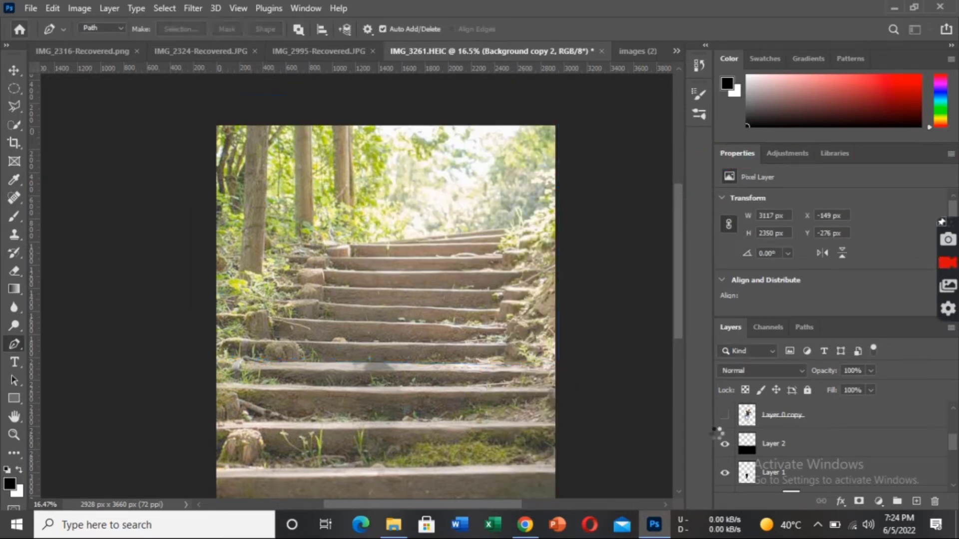
left_click(726, 415)
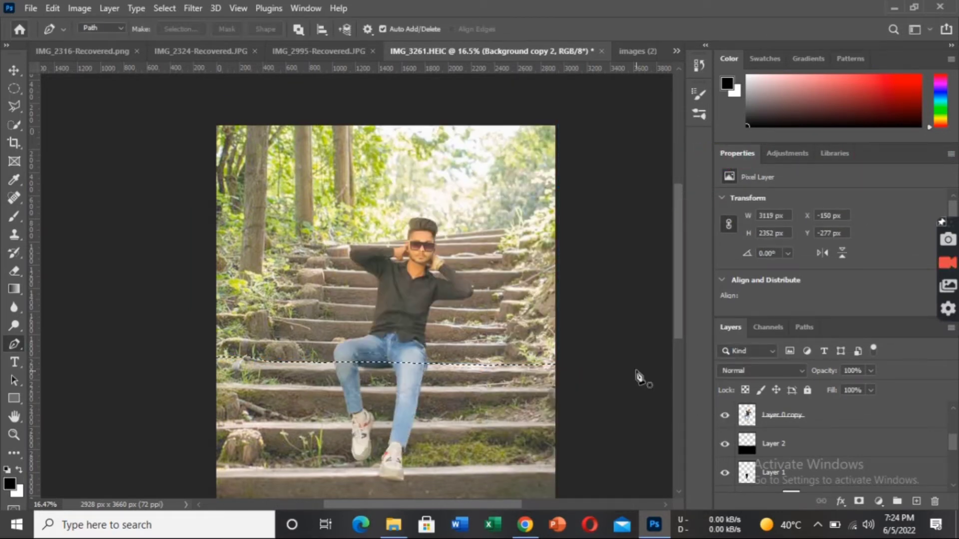
scroll(440, 250, "up", 1)
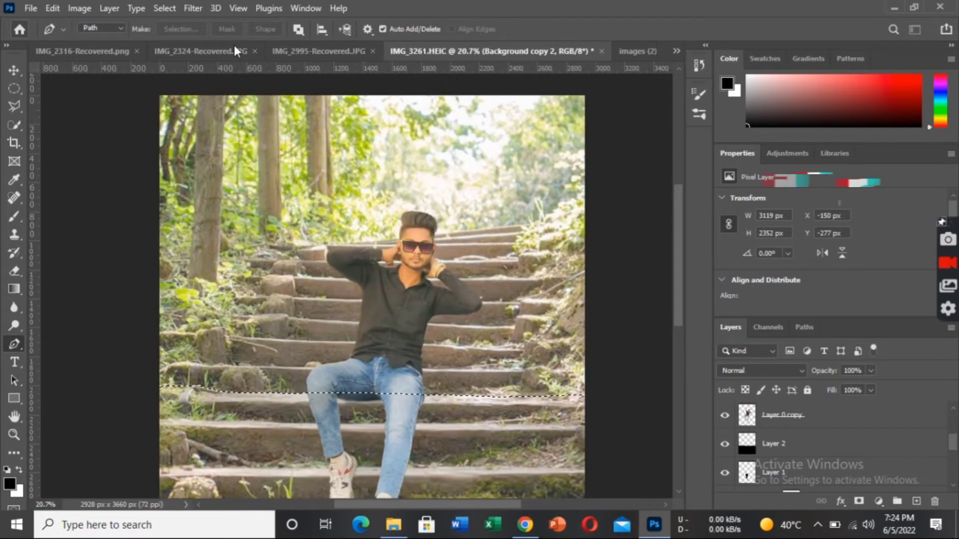
left_click(195, 8)
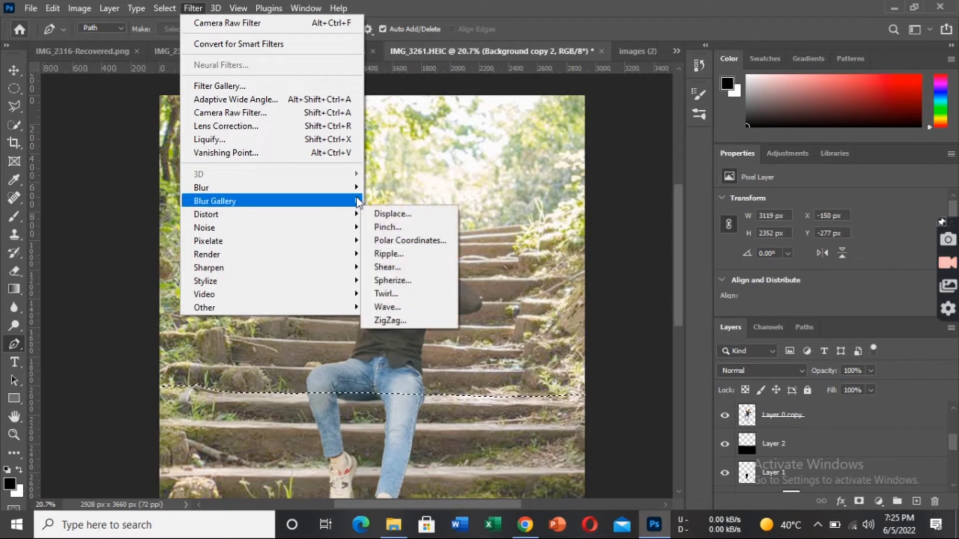
mouse_move(270, 187)
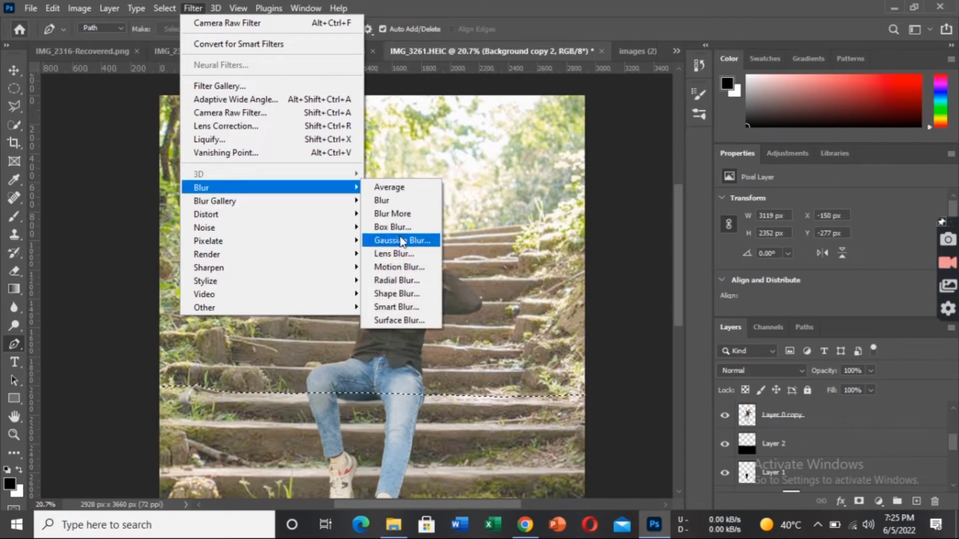
Apply a Gaussian Blur with a 4.6-pixel radius to the selected stairs area.
left_click(400, 240)
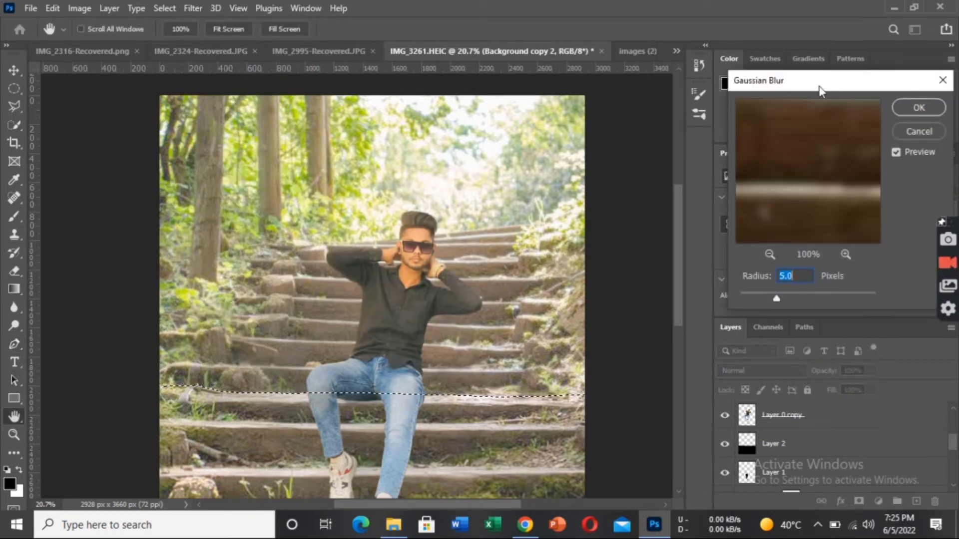
left_click_drag(784, 85, 695, 90)
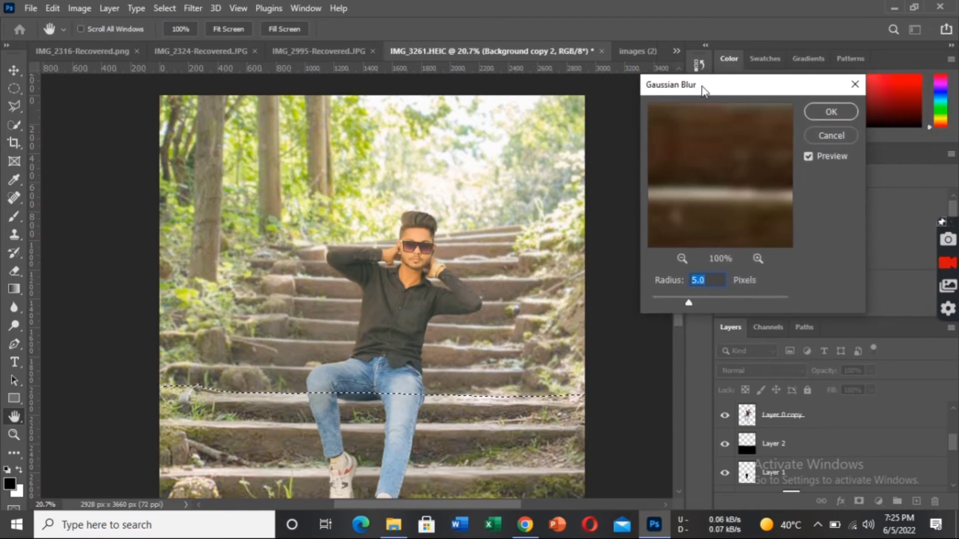
left_click_drag(687, 302, 667, 306)
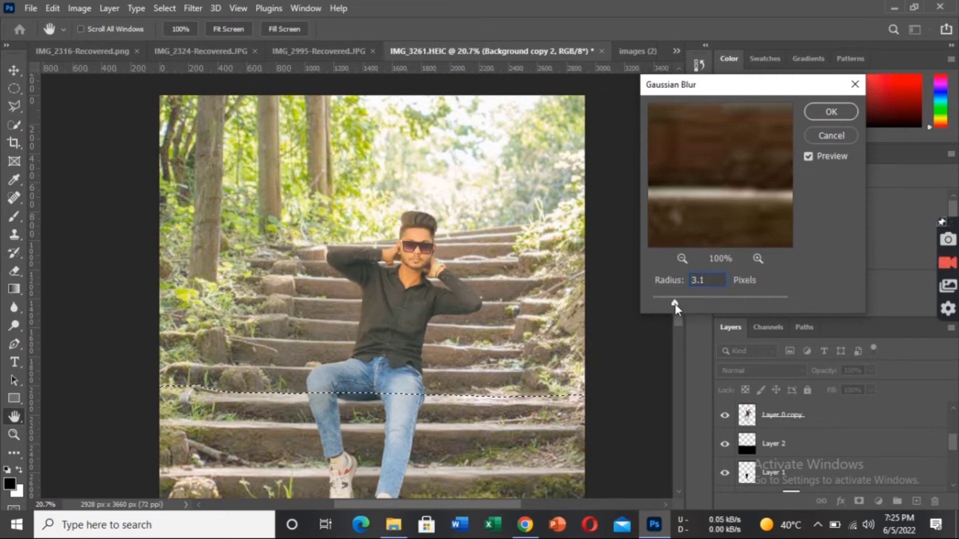
left_click_drag(675, 306, 677, 307)
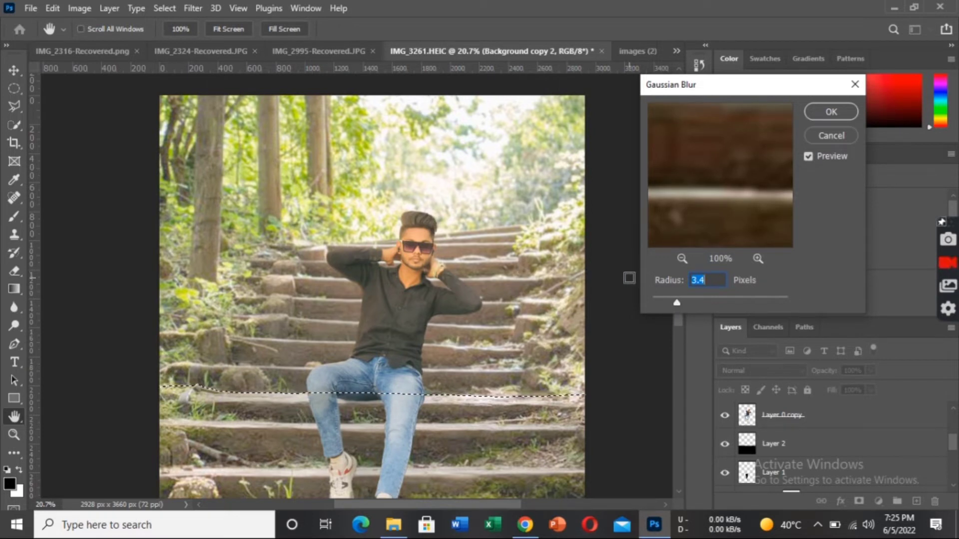
left_click_drag(678, 305, 682, 306)
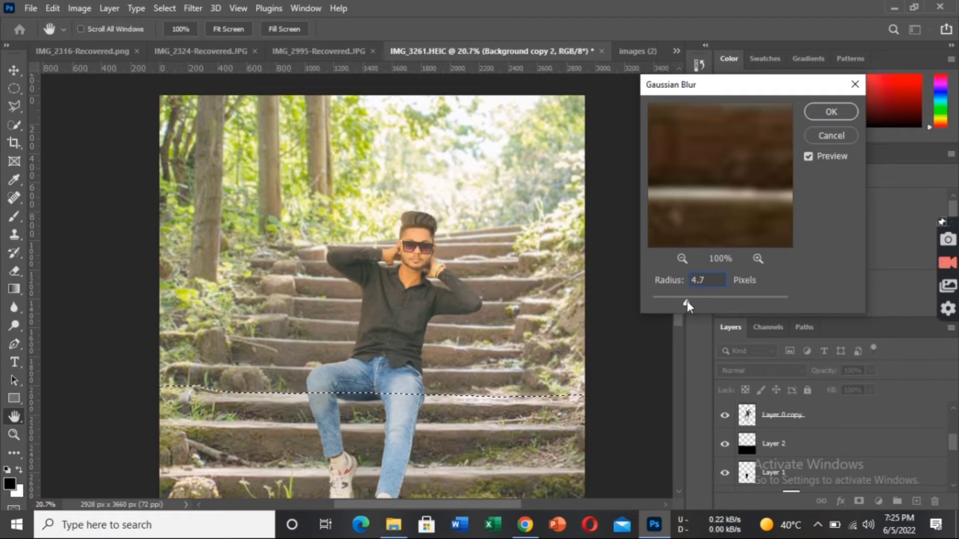
left_click(687, 305)
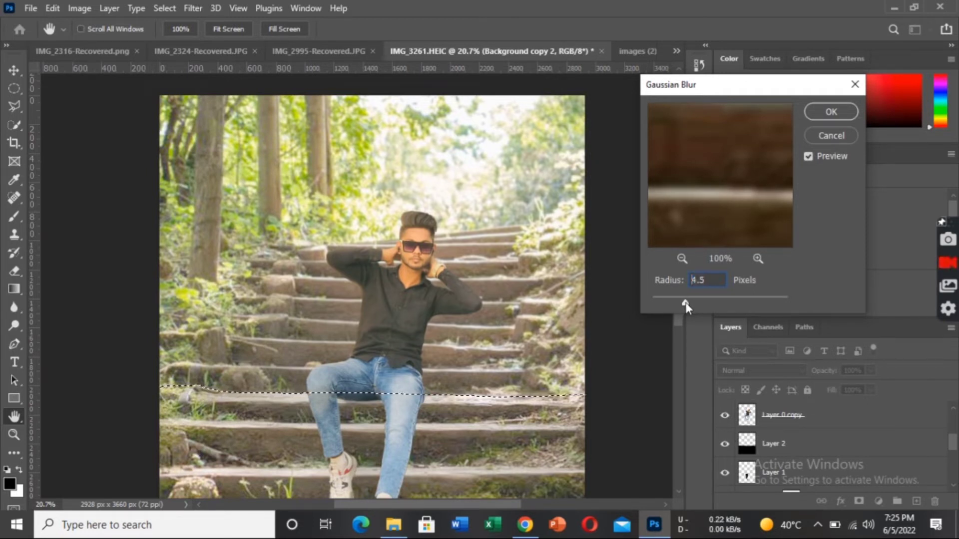
left_click_drag(685, 305, 687, 304)
left_click(687, 305)
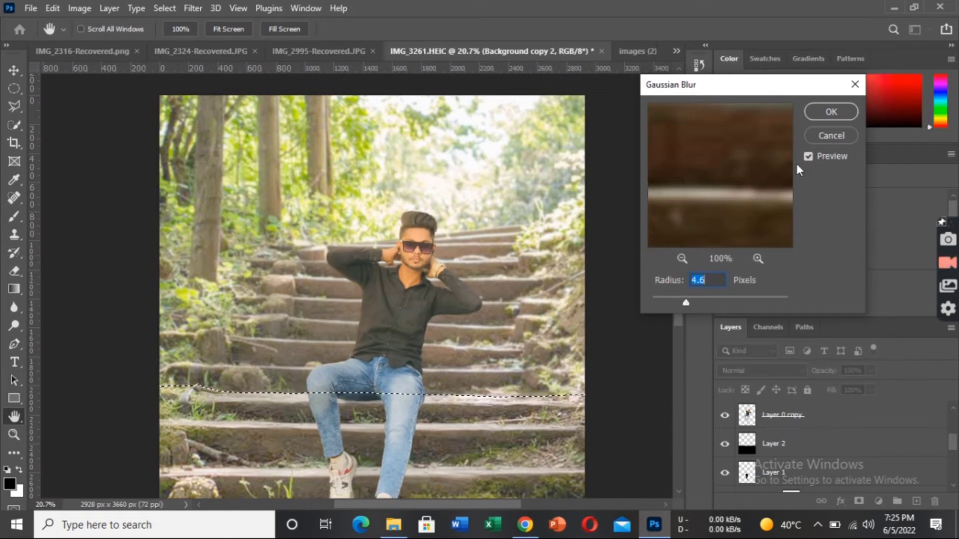
left_click(830, 112)
key("p")
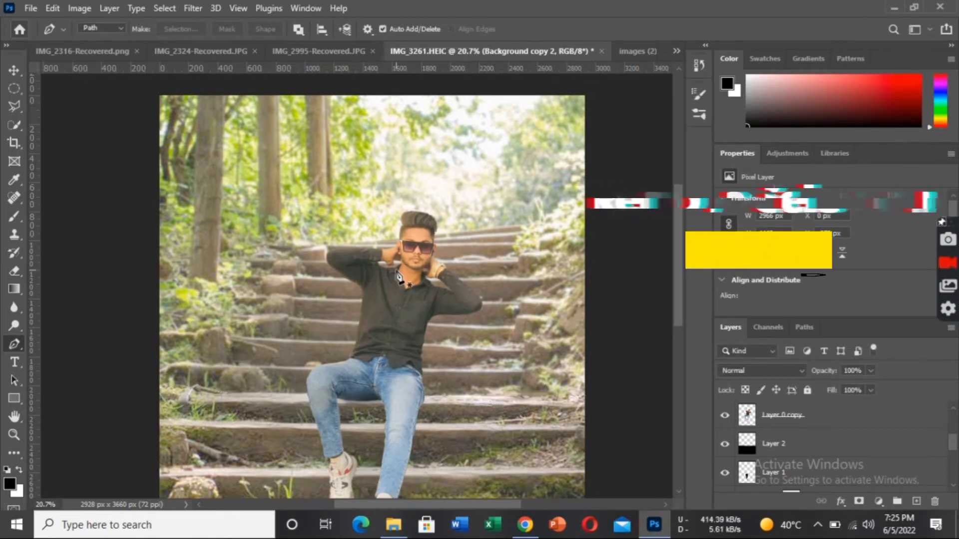
key("ctrl+d")
scroll(393, 263, "down", 1)
left_click_drag(680, 272, 680, 295)
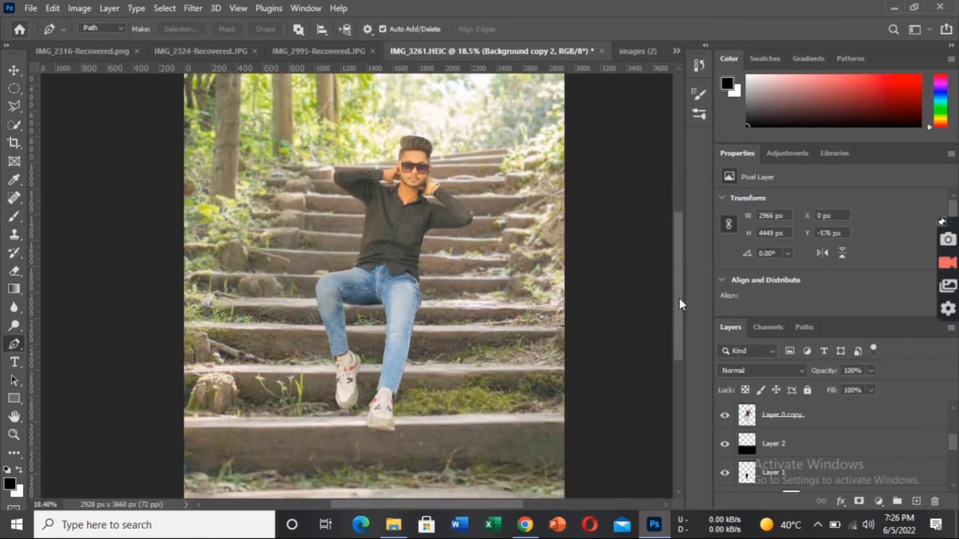
scroll(367, 191, "up", 3)
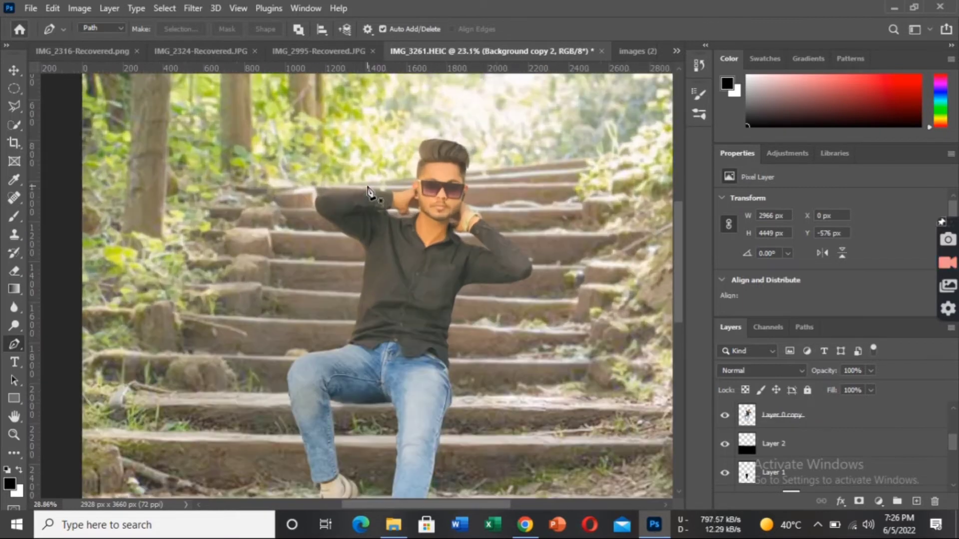
scroll(445, 186, "up", 1)
scroll(389, 188, "up", 1)
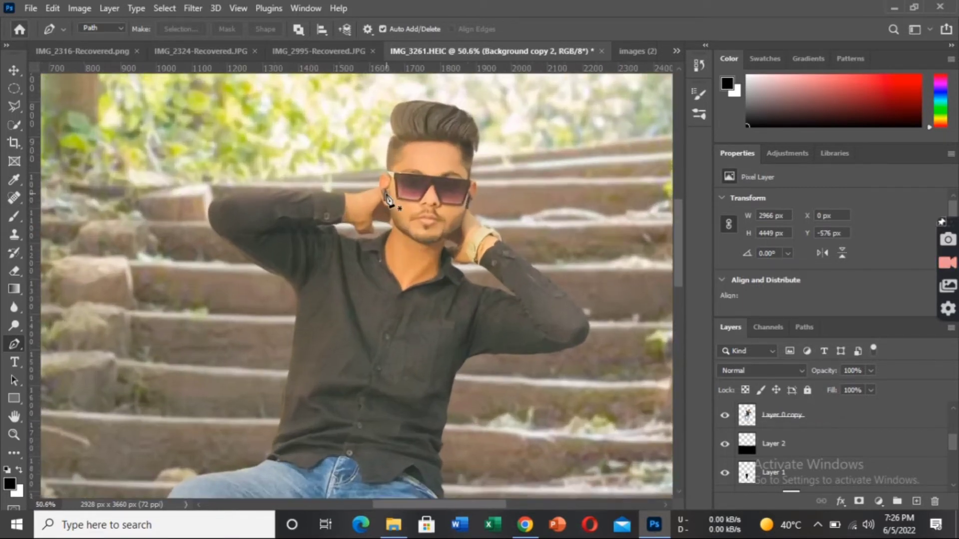
scroll(387, 192, "down", 2)
scroll(389, 199, "down", 1)
scroll(388, 199, "down", 1)
scroll(388, 200, "down", 1)
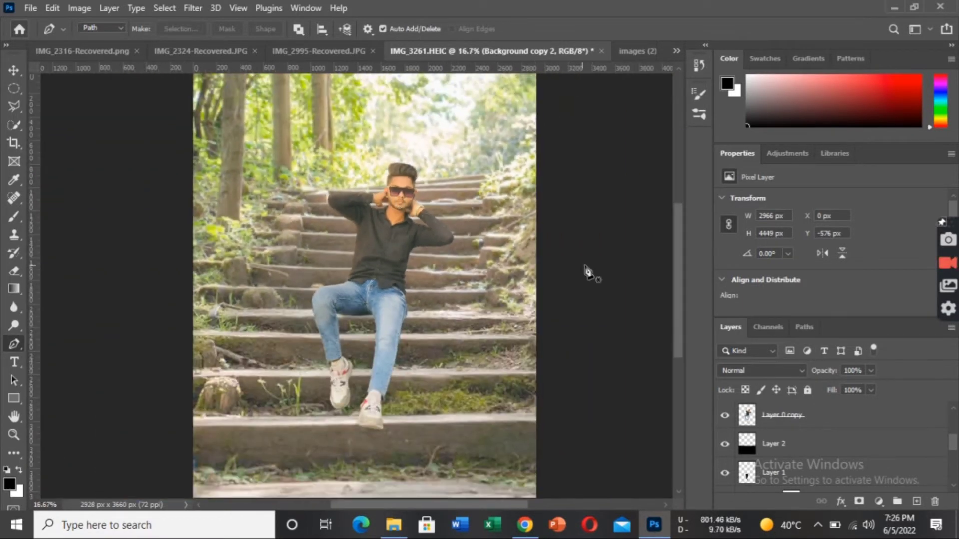
mouse_move(676, 278)
left_mouse_down()
mouse_move(679, 304)
mouse_move(680, 264)
left_mouse_up()
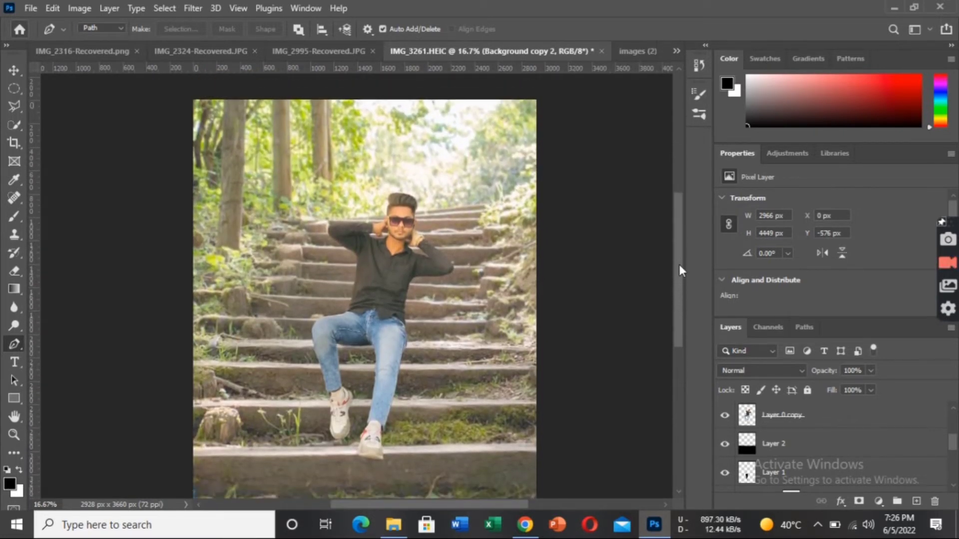
left_click_drag(679, 264, 681, 275)
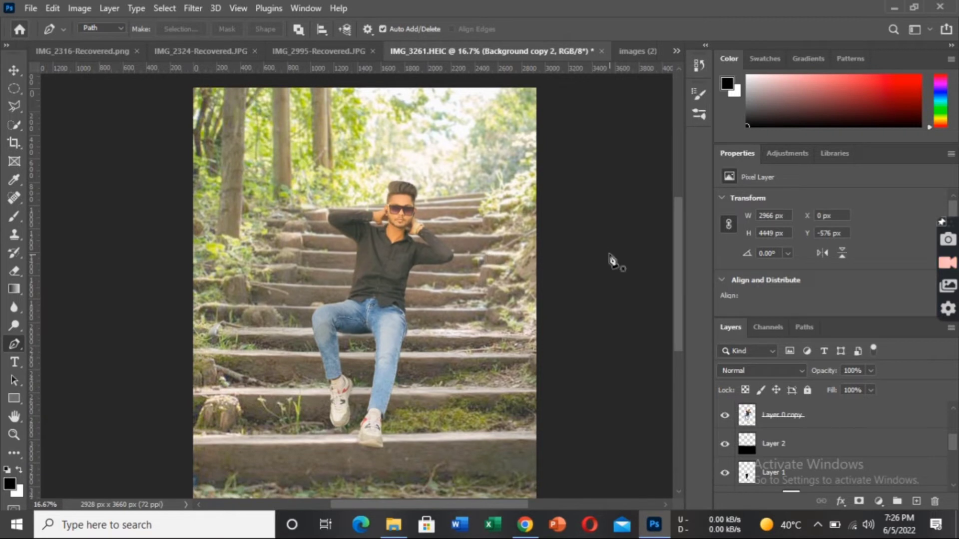
left_click_drag(681, 304, 680, 316)
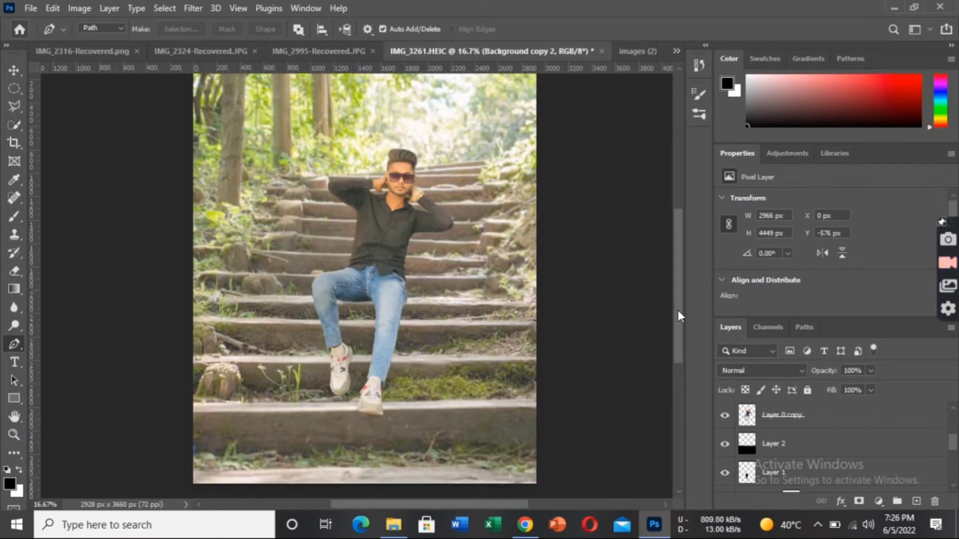
scroll(333, 361, "up", 2)
scroll(409, 359, "down", 1)
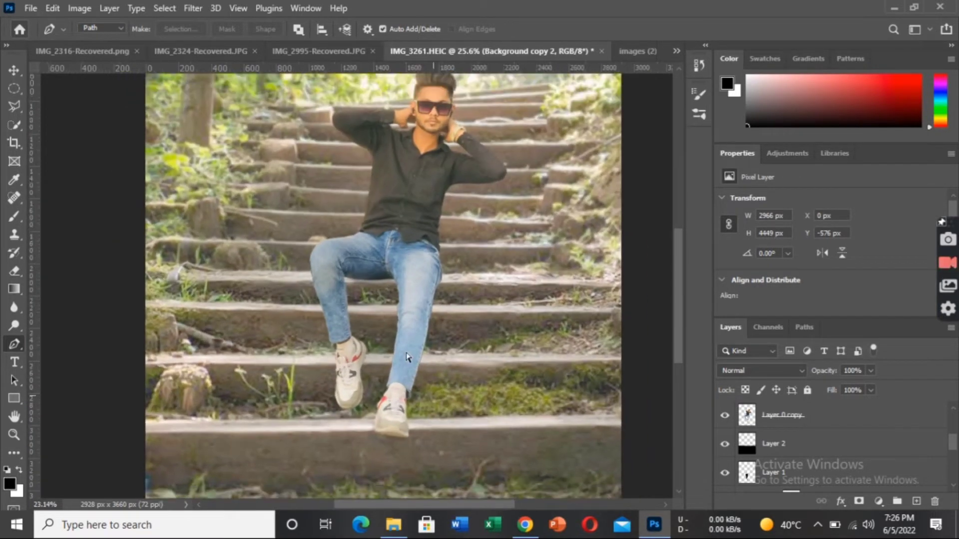
scroll(408, 359, "down", 1)
left_click_drag(407, 504, 412, 502)
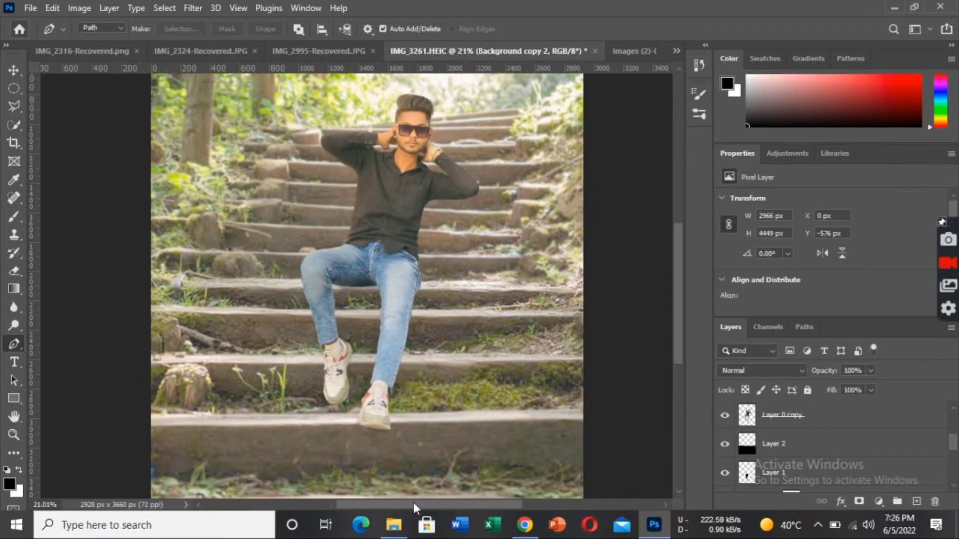
scroll(320, 398, "up", 3)
scroll(320, 398, "up", 2)
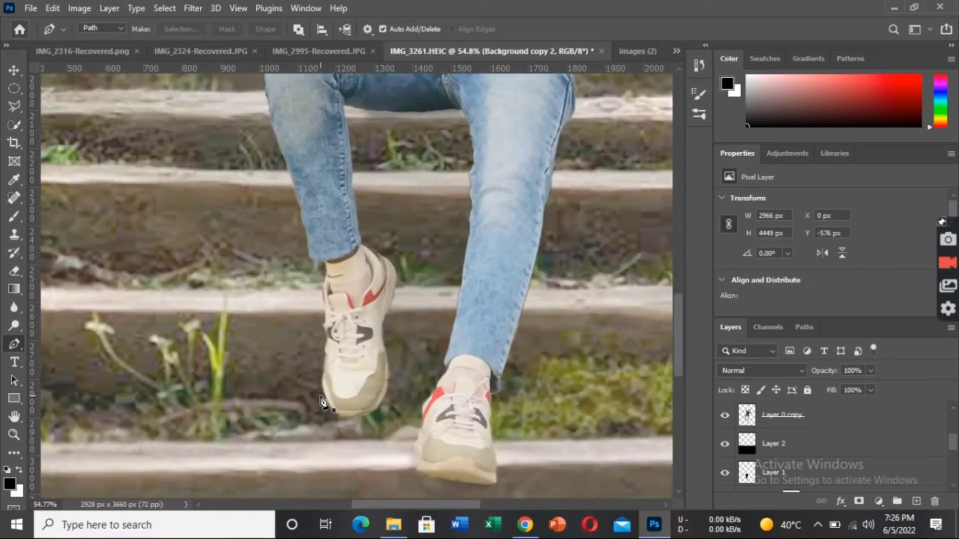
scroll(388, 367, "up", 2)
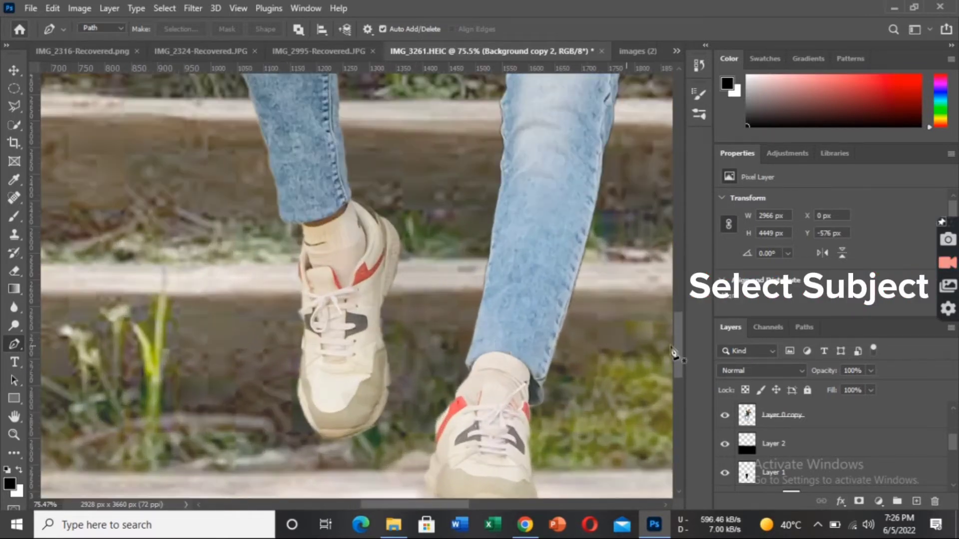
On Layer 0 copy, start a pen path down the left shoe's outer edge.
left_click(812, 417)
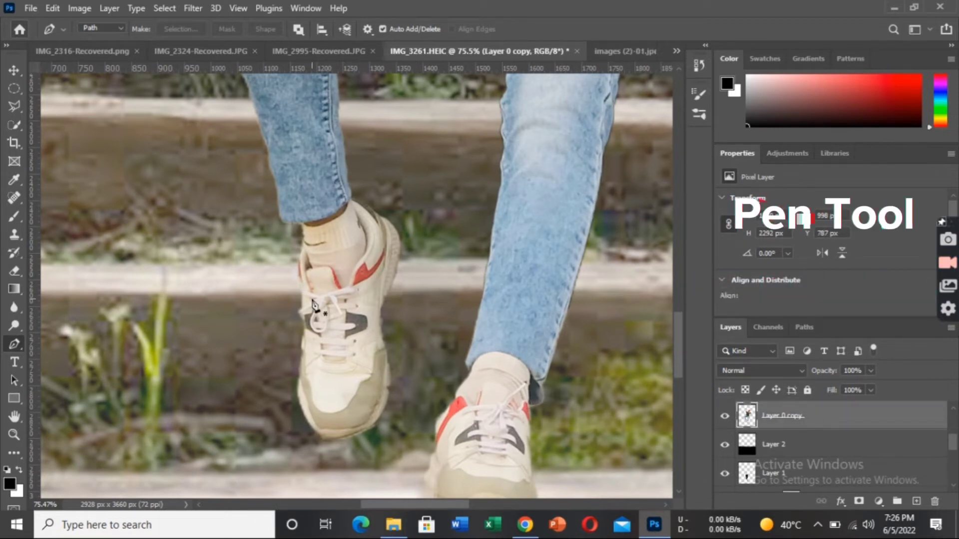
scroll(289, 263, "up", 1)
scroll(289, 263, "up", 1)
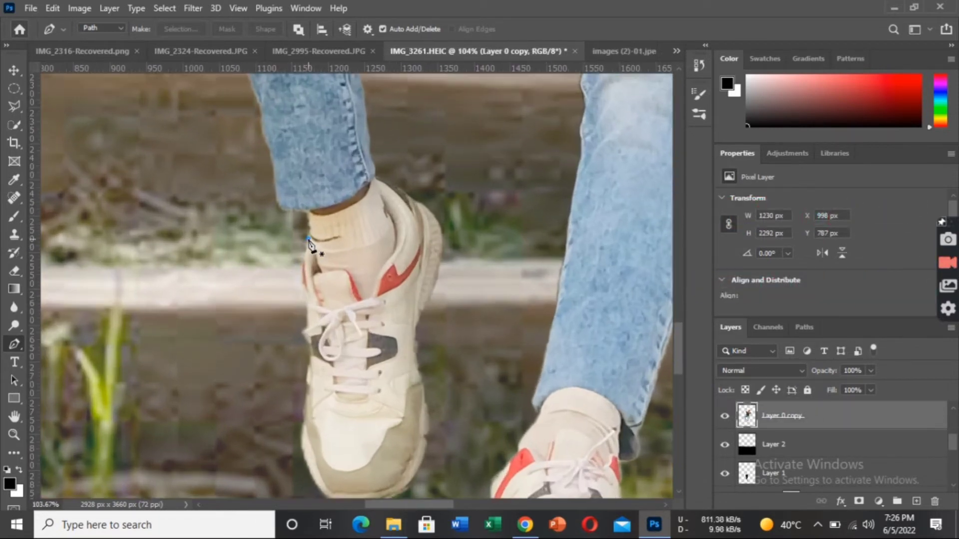
left_click(303, 258)
scroll(302, 281, "up", 4)
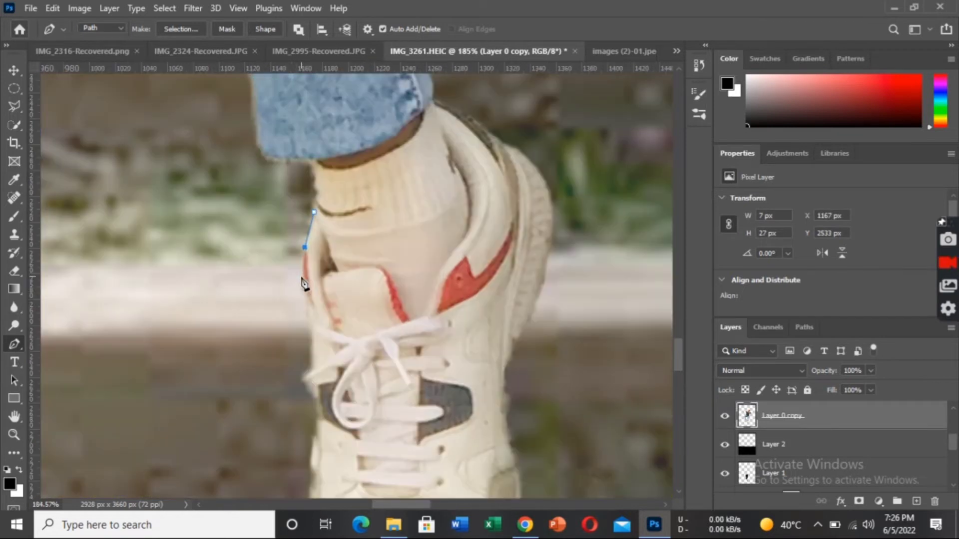
left_click(302, 273)
left_click(303, 299)
left_click(311, 323)
left_click(311, 354)
left_click(303, 375)
scroll(340, 302, "down", 3)
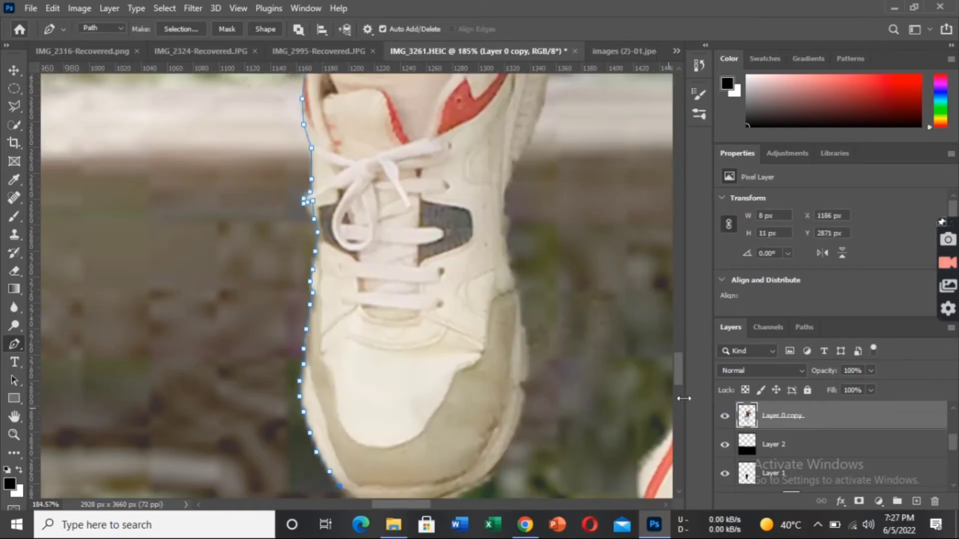
scroll(417, 465, "down", 5)
scroll(439, 300, "right", 3)
scroll(434, 381, "up", 2)
Continue the path up the shoe's right edge and around the inner edge by the red swoosh.
left_click(431, 271)
scroll(434, 381, "up", 2)
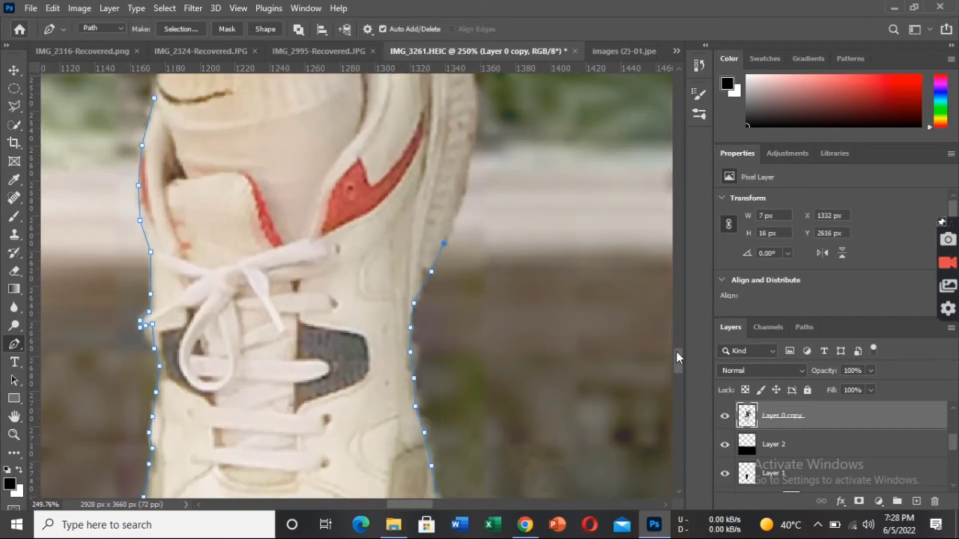
scroll(678, 357, "up", 3)
left_click(454, 374)
left_click(464, 343)
left_click(470, 315)
left_click(477, 268)
left_click(473, 228)
left_click(324, 139)
left_click(358, 207)
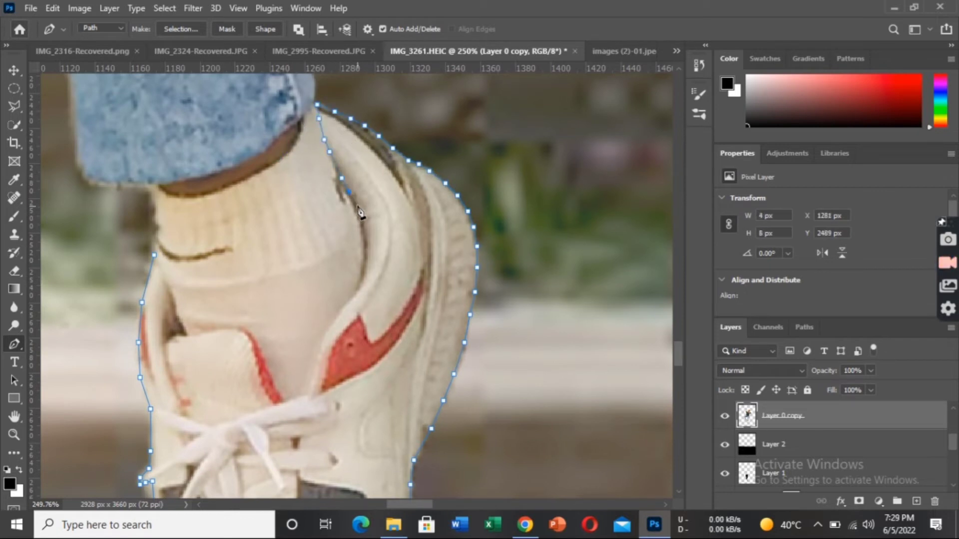
left_click(365, 259)
left_click(332, 325)
left_click(314, 366)
left_click(191, 334)
Trace the front shoe's left edge, sole and right edge.
scroll(192, 339, "down", 5)
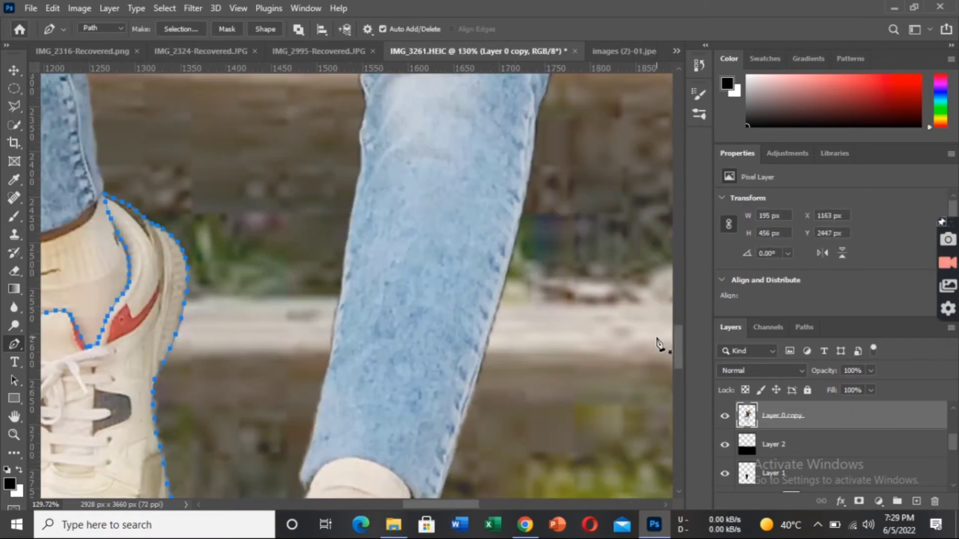
scroll(663, 343, "down", 5)
left_click(251, 244)
left_click(240, 324)
scroll(236, 379, "up", 2)
scroll(237, 380, "down", 3)
left_click(316, 389)
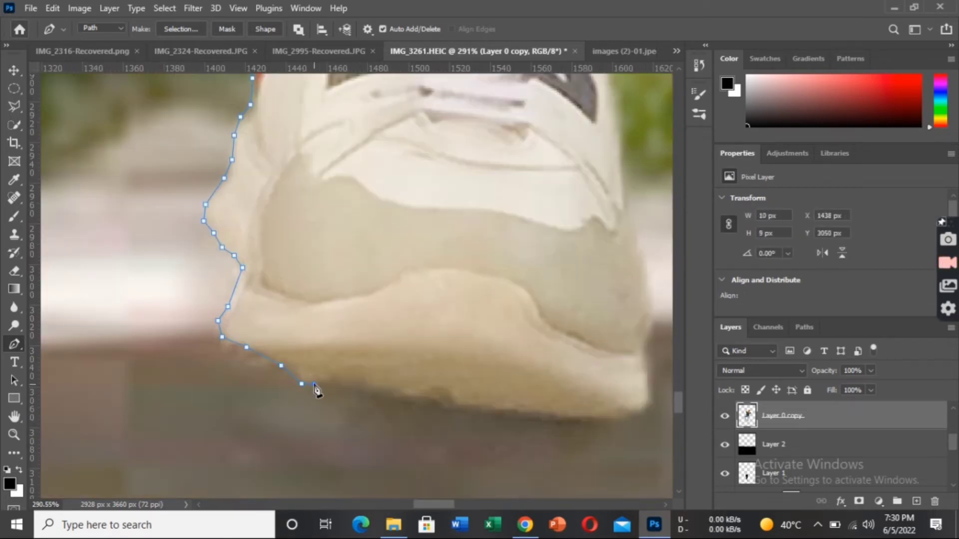
left_click(642, 395)
scroll(659, 389, "right", 3)
scroll(464, 280, "up", 5)
left_click(459, 274)
Outline around the lace and red patch, then undo the misplaced anchors.
left_click(441, 187)
left_click(409, 221)
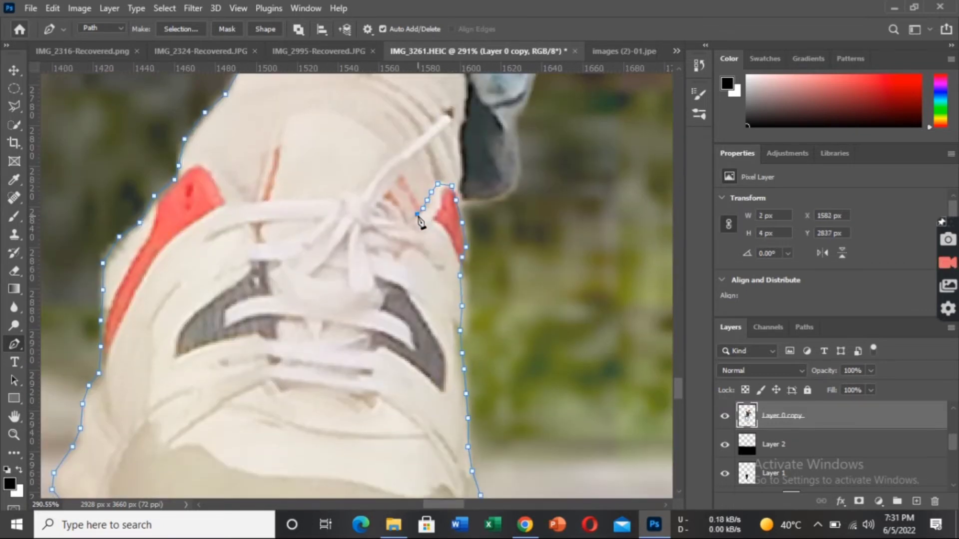
scroll(417, 203, "up", 3)
left_click(487, 220)
left_click(352, 326)
left_click(117, 303)
scroll(120, 310, "down", 2, "alt")
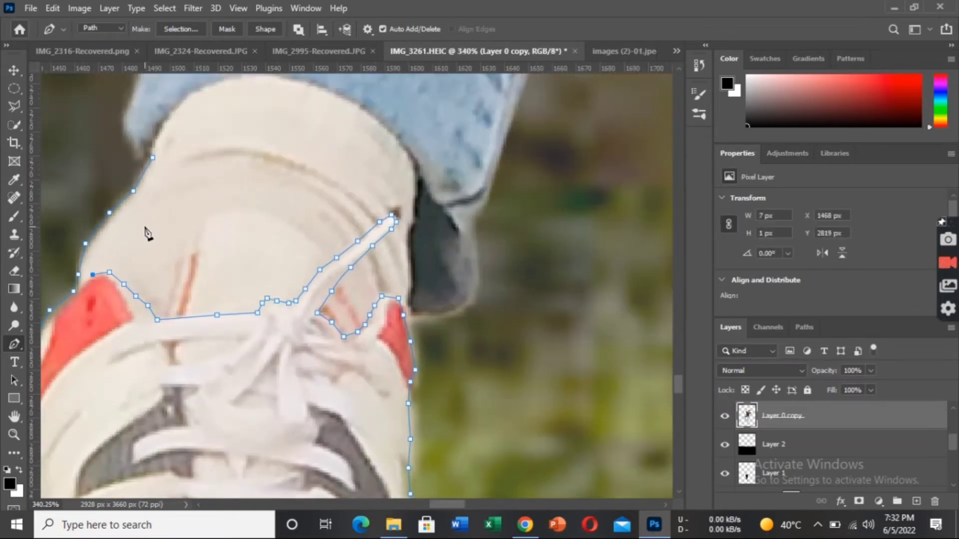
key("ctrl+z")
key("ctrl+z")
key("ctrl+z")
key("z")
key("p")
key("ctrl+z")
key("ctrl+z")
key("ctrl+z")
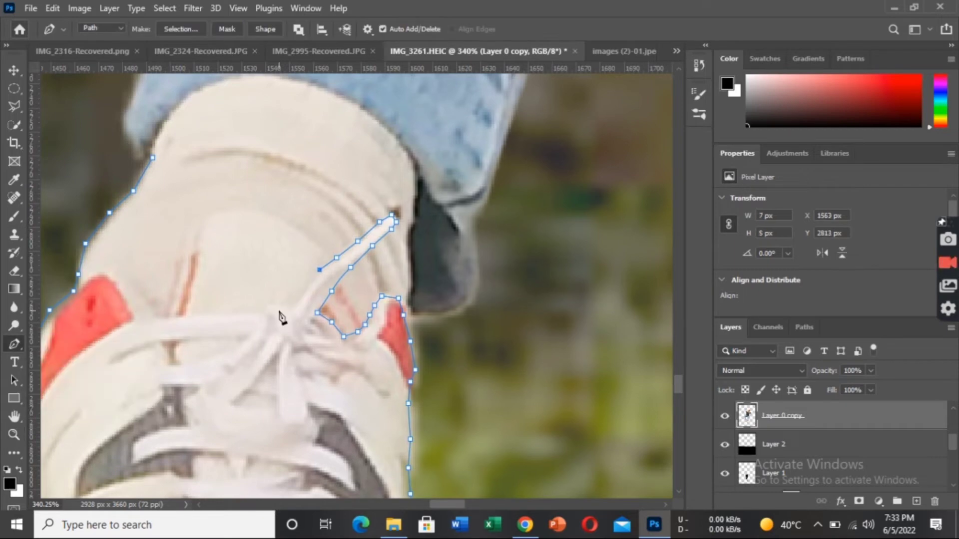
Retrace the upper shoe, close the path and convert it to a selection.
left_click(326, 253)
left_click(236, 207)
left_click(129, 284)
scroll(93, 279, "up", 3, "alt")
left_click(93, 281)
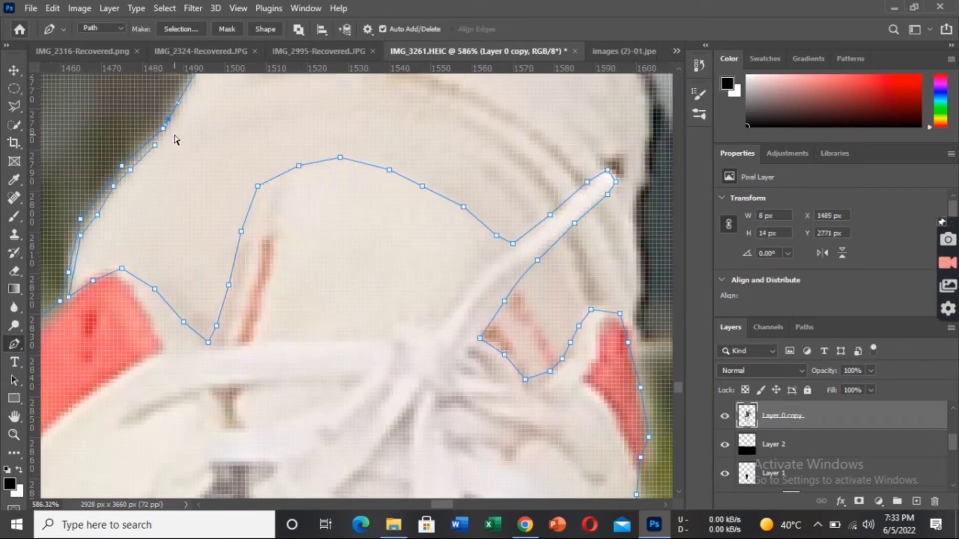
scroll(176, 139, "down", 8, "alt")
key("ctrl+Return")
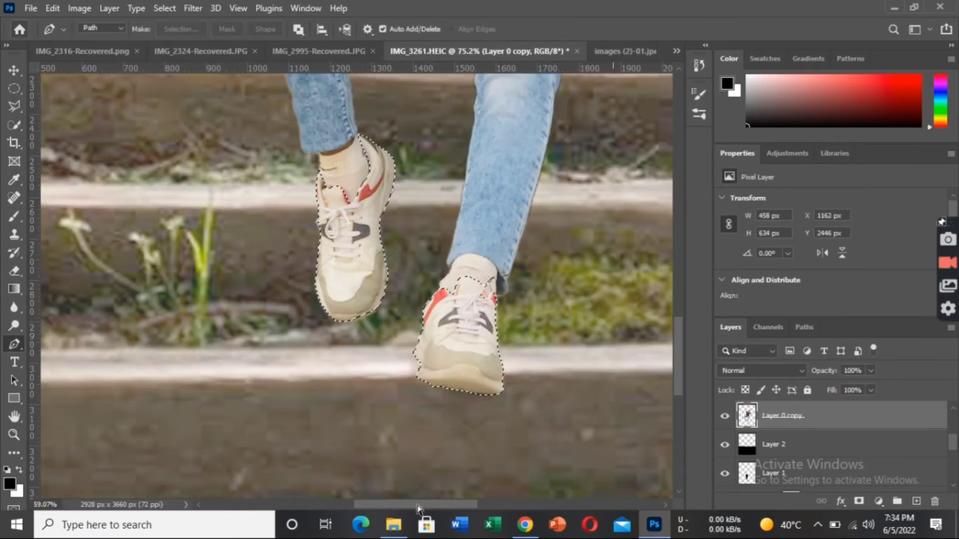
Pan and zoom so the whole man is in view.
left_click_drag(419, 507, 451, 505)
scroll(501, 179, "down", 3, "alt")
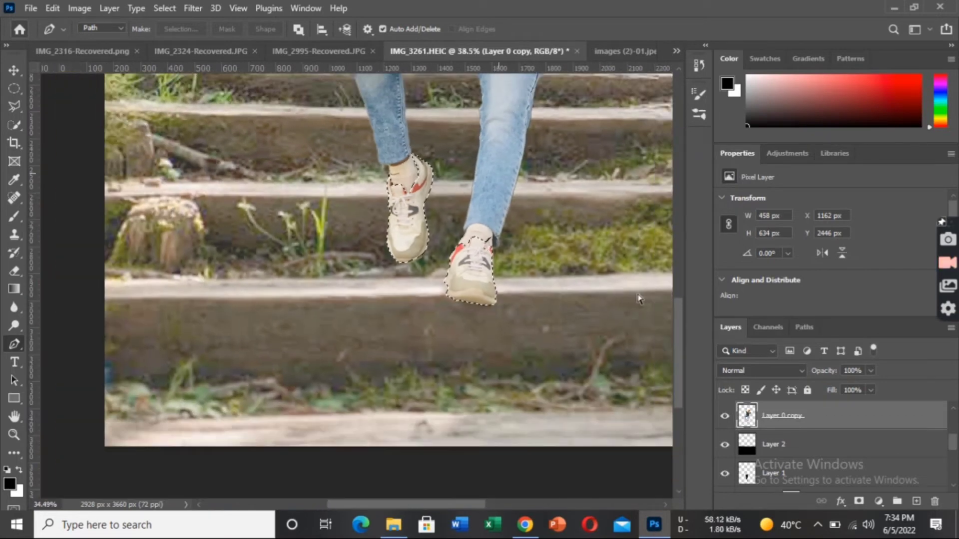
scroll(500, 180, "down", 1, "alt")
left_click_drag(676, 323, 678, 265)
scroll(468, 333, "down", 2, "alt")
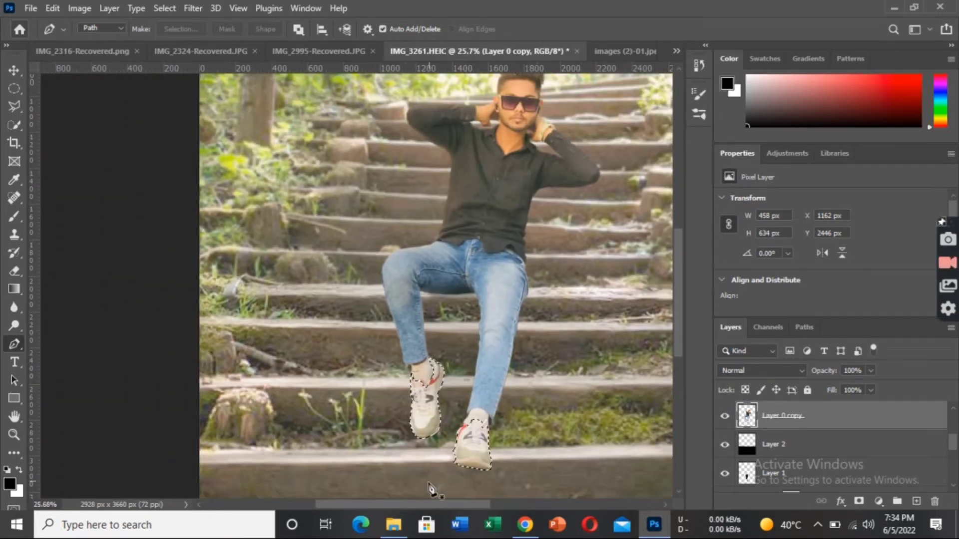
left_click_drag(424, 502, 451, 502)
scroll(466, 362, "down", 1, "alt")
scroll(467, 362, "down", 1, "alt")
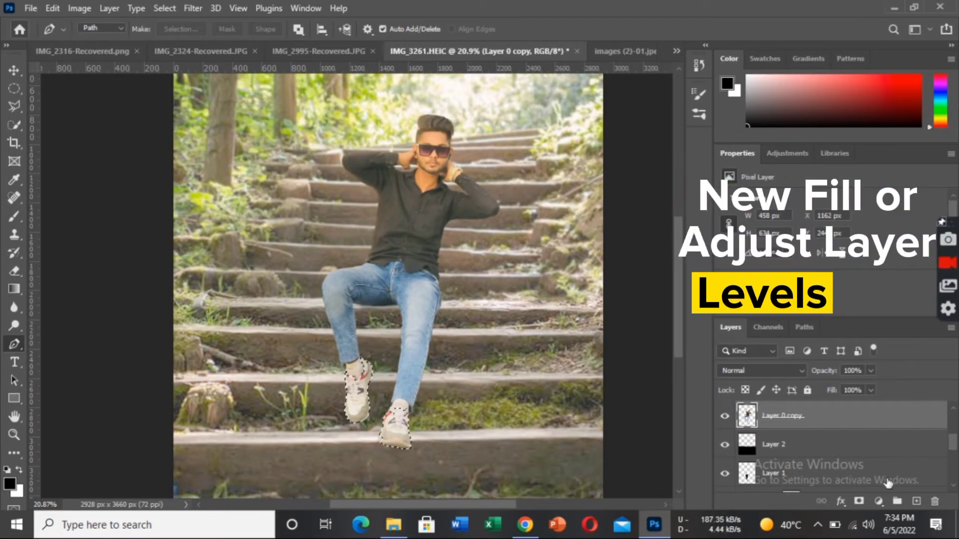
left_click(878, 501)
left_click(887, 310)
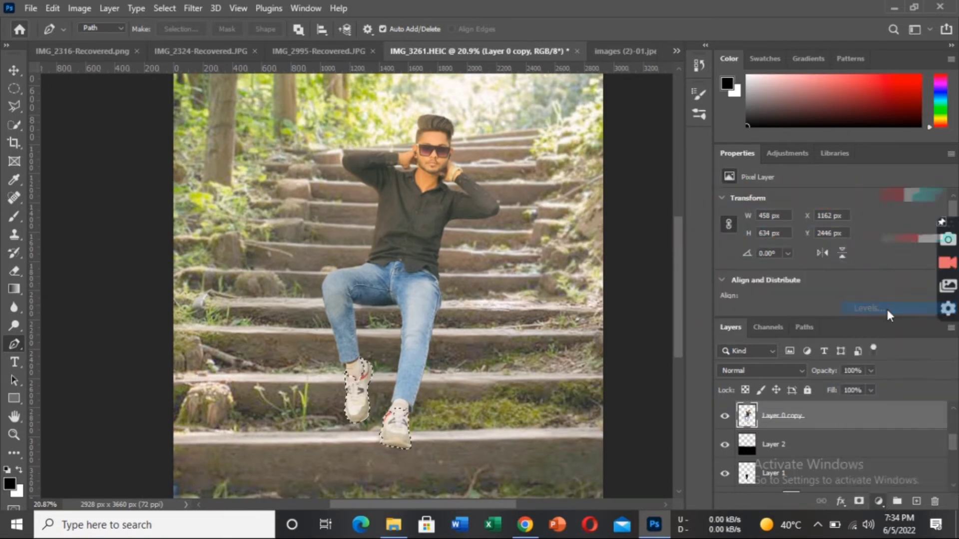
left_click_drag(954, 209, 953, 239)
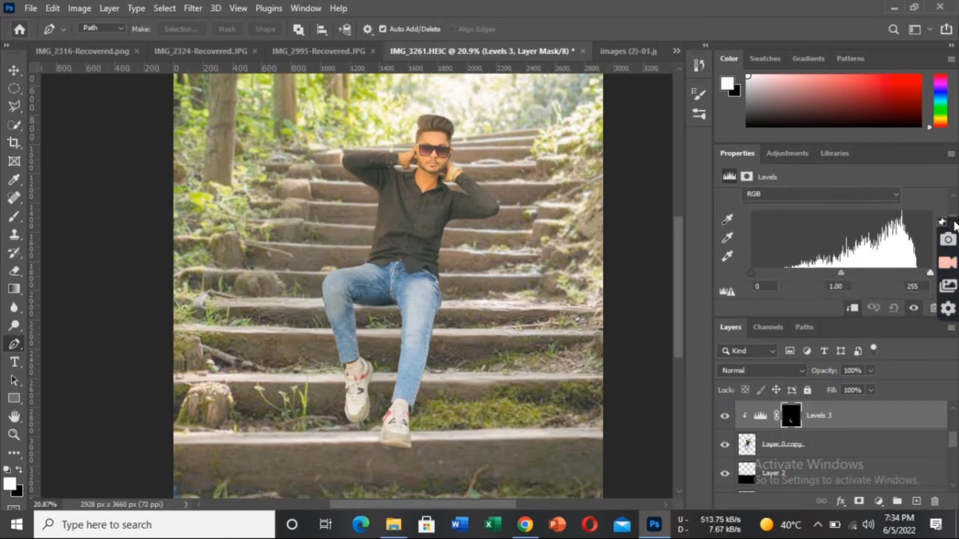
left_click_drag(841, 236, 836, 236)
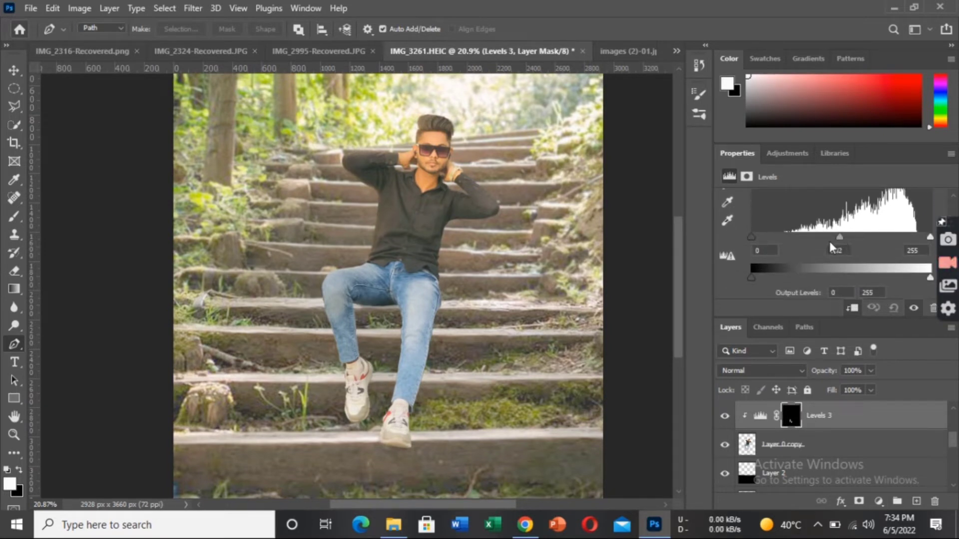
mouse_move(751, 236)
left_mouse_down()
mouse_move(780, 235)
mouse_move(757, 237)
left_mouse_up()
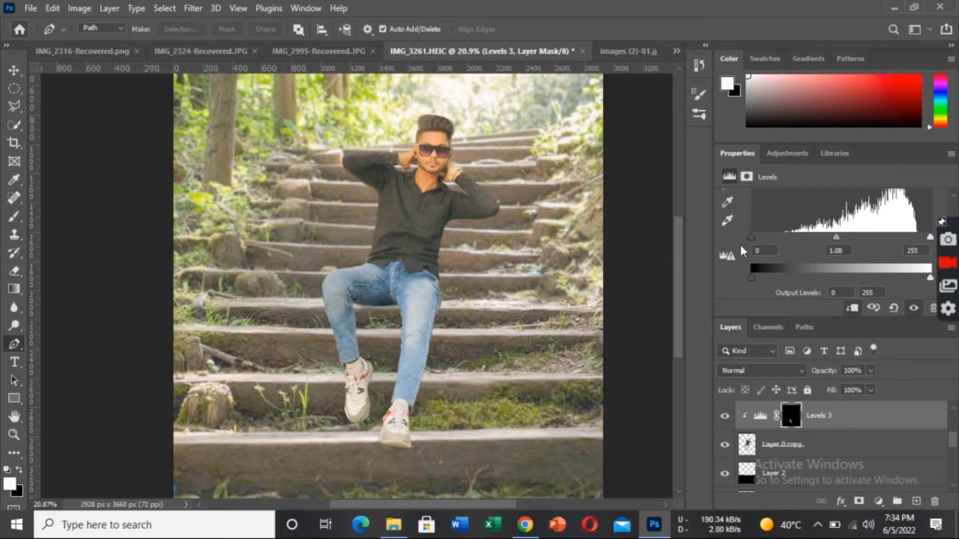
scroll(761, 244, "up", 2)
scroll(763, 244, "up", 2)
scroll(761, 246, "up", 1)
scroll(762, 245, "up", 10)
scroll(769, 245, "up", 11)
left_click_drag(774, 240, 768, 239)
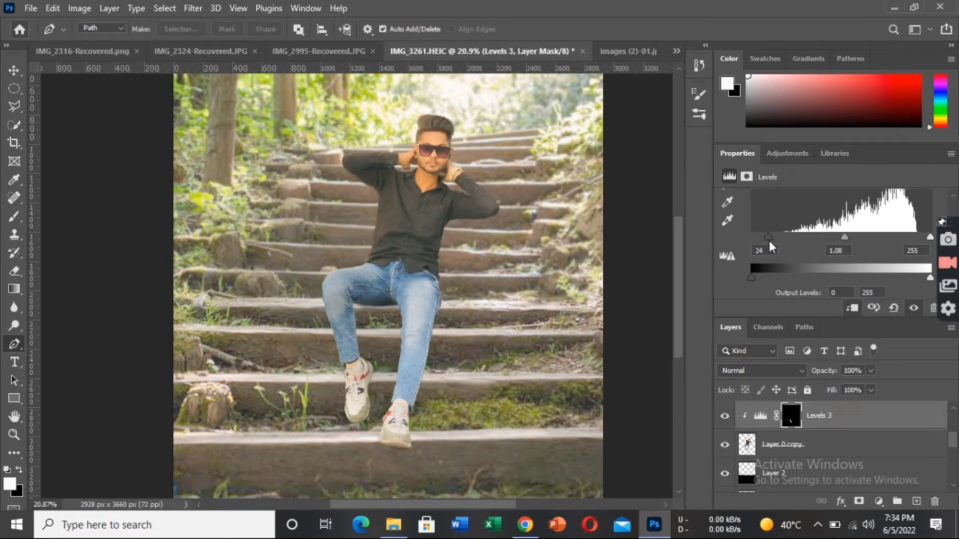
scroll(462, 220, "up", 1)
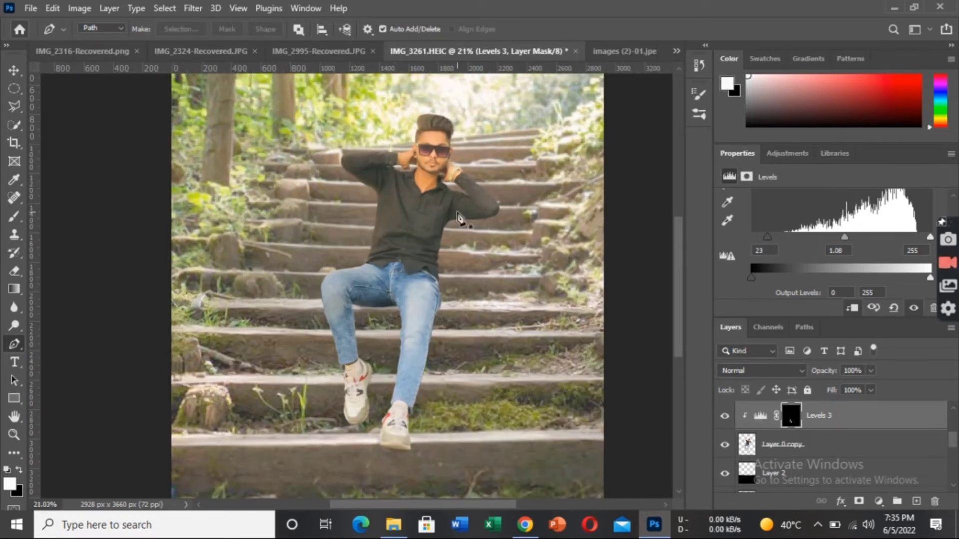
left_click(724, 420)
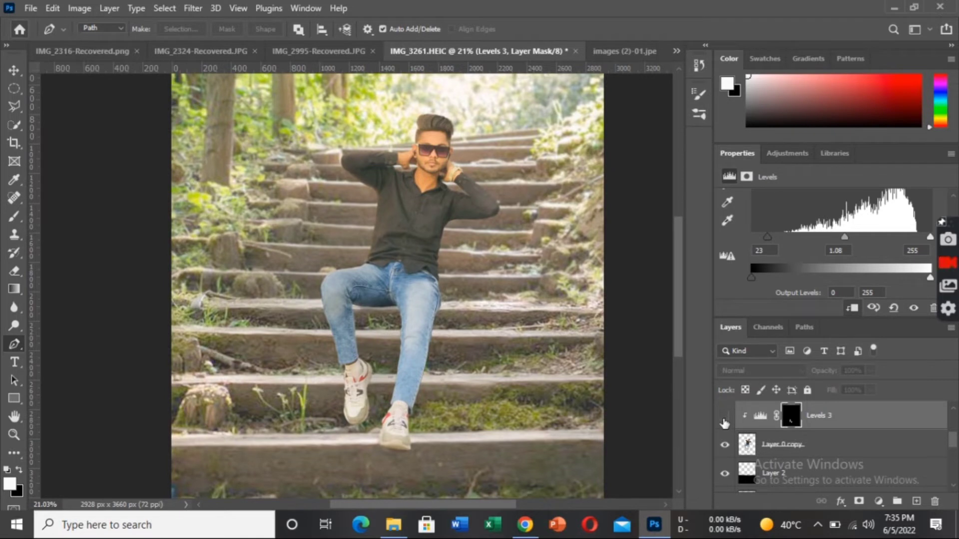
left_click(724, 420)
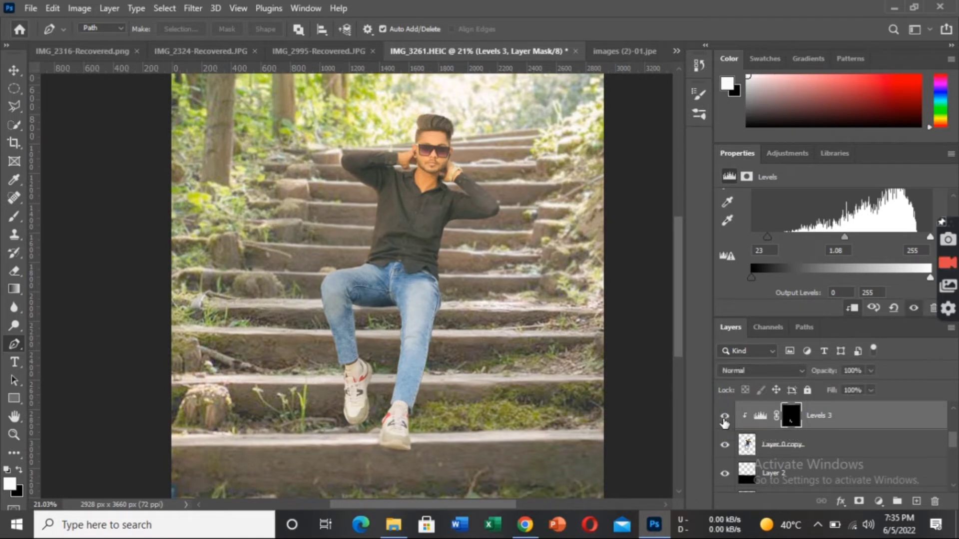
left_click(724, 419)
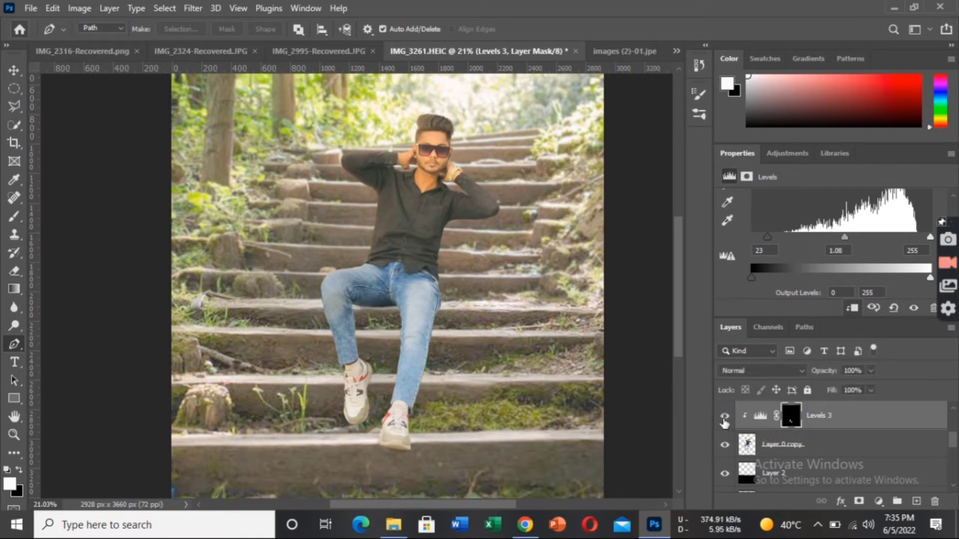
left_click_drag(767, 236, 774, 238)
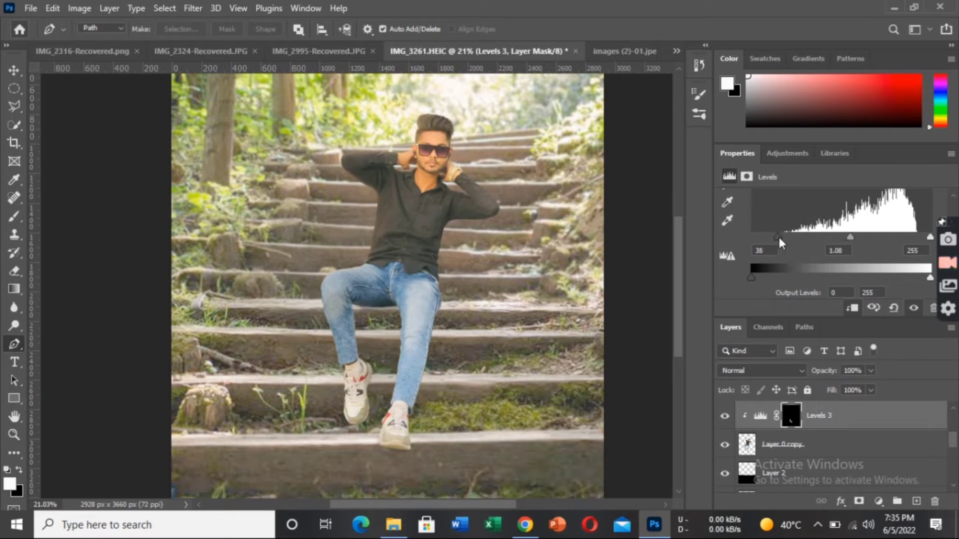
scroll(421, 252, "down", 2)
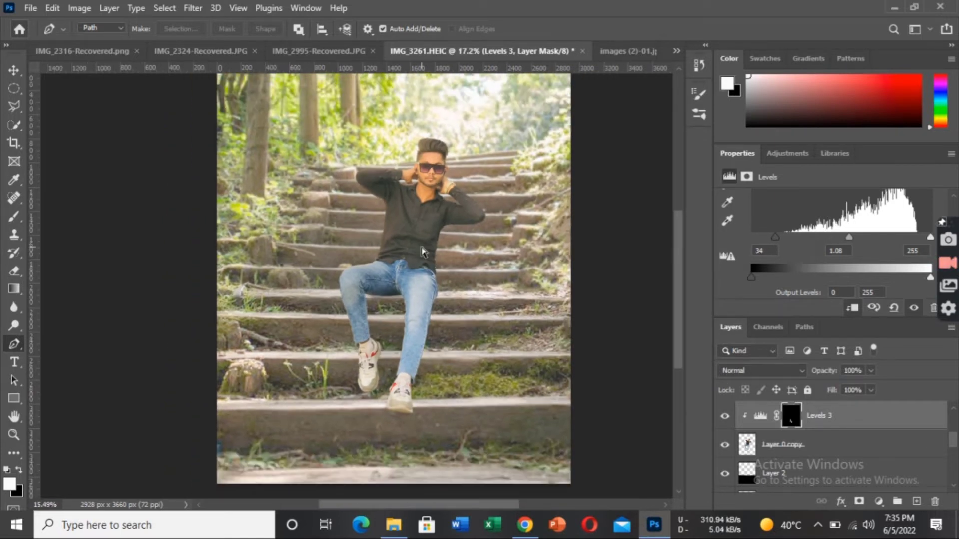
scroll(421, 252, "up", 1)
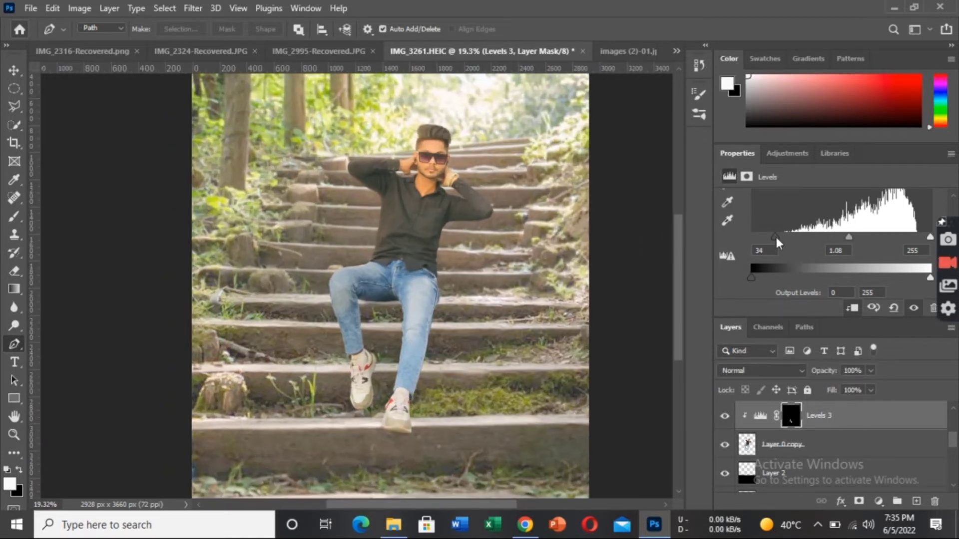
left_click_drag(776, 238, 768, 238)
scroll(381, 269, "down", 1)
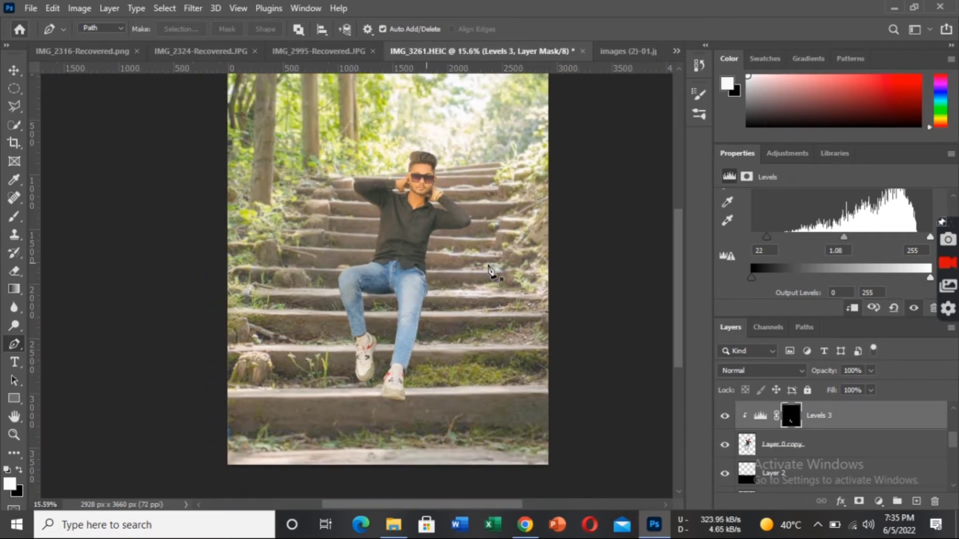
scroll(489, 242, "up", 3)
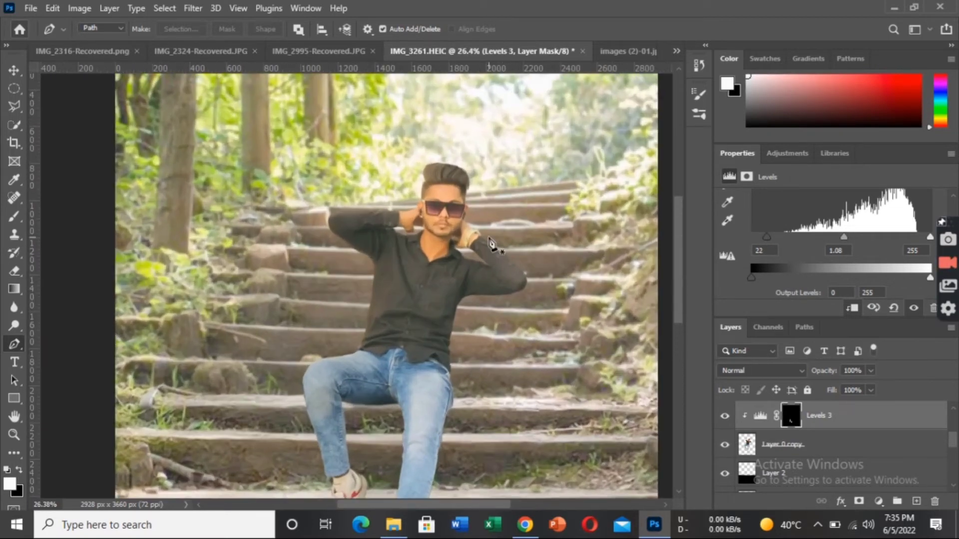
scroll(475, 174, "down", 1)
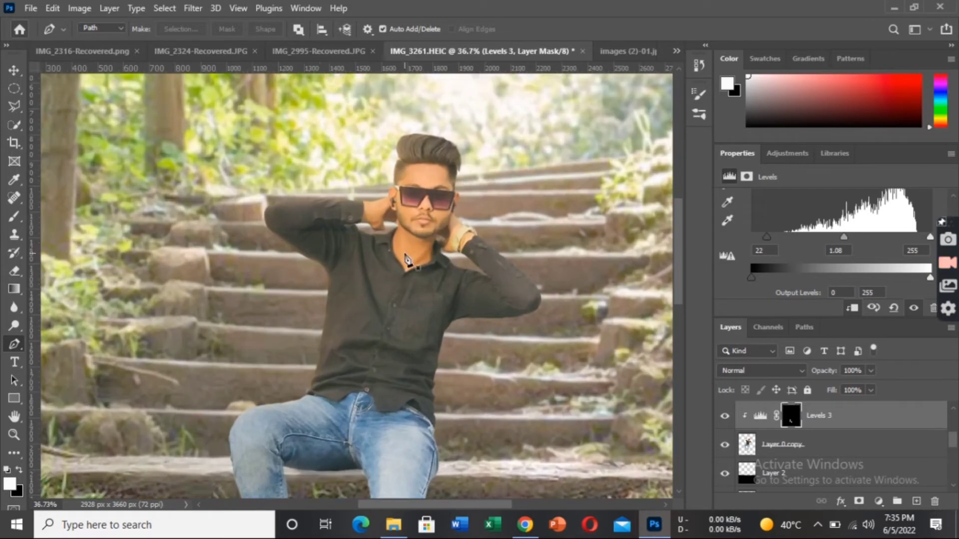
scroll(457, 196, "down", 1)
scroll(439, 217, "down", 1)
scroll(422, 239, "down", 1)
scroll(406, 259, "down", 1)
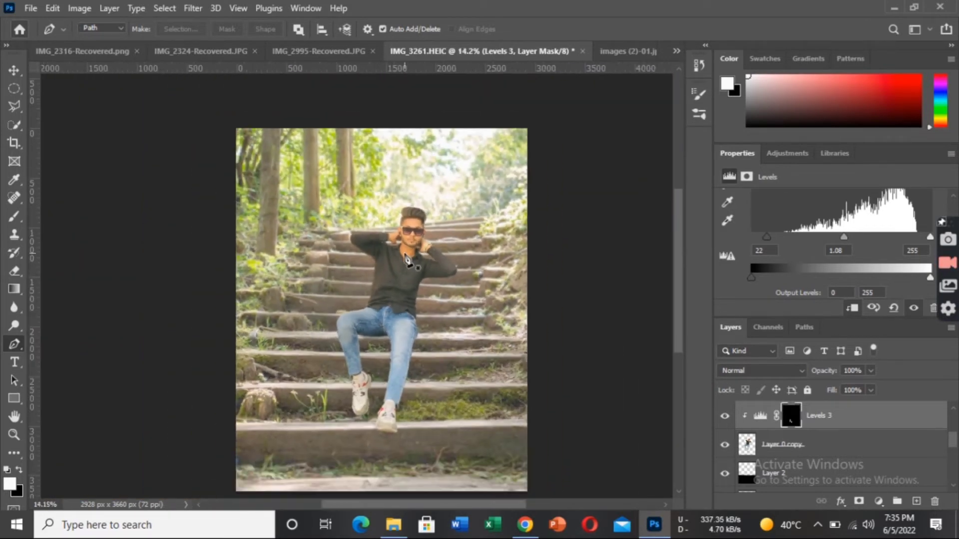
scroll(460, 287, "up", 2)
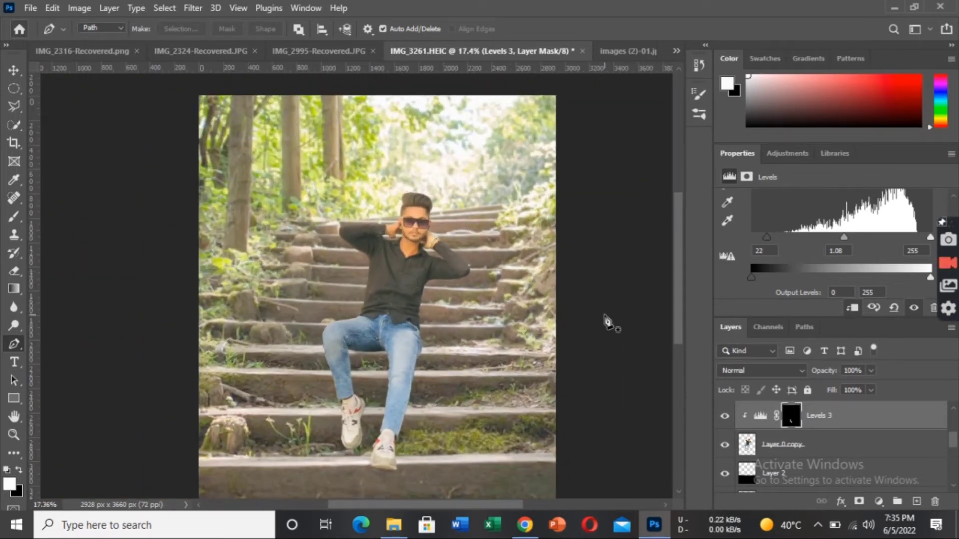
Select Layer 0 copy with the Move tool and scroll the Layers panel.
left_click(782, 445)
key("v")
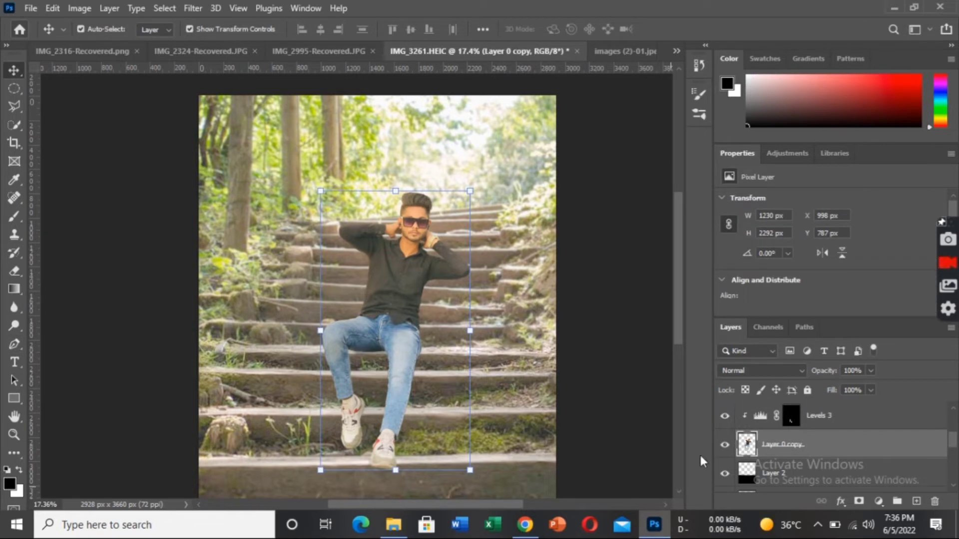
scroll(681, 313, "down", 1)
scroll(679, 301, "up", 1)
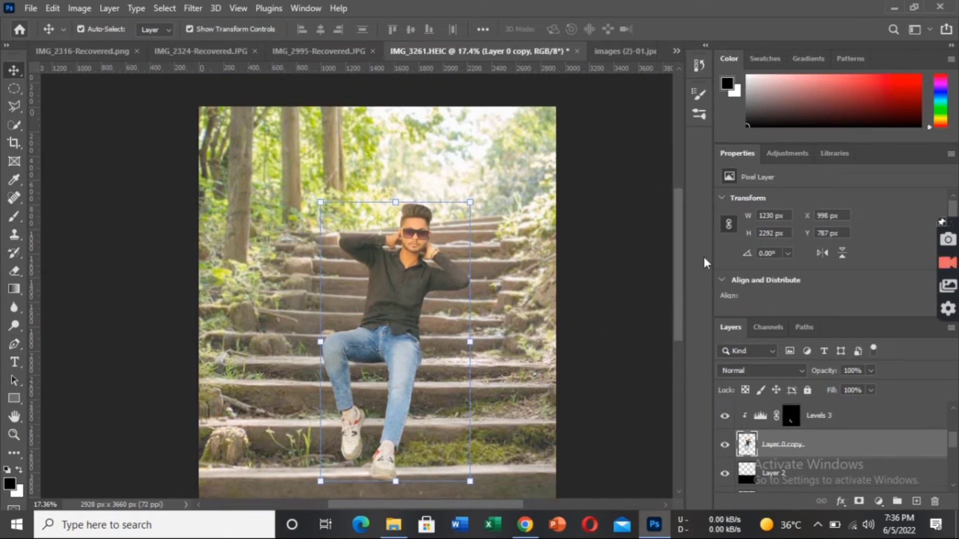
scroll(679, 263, "down", 2)
left_click_drag(952, 441, 951, 419)
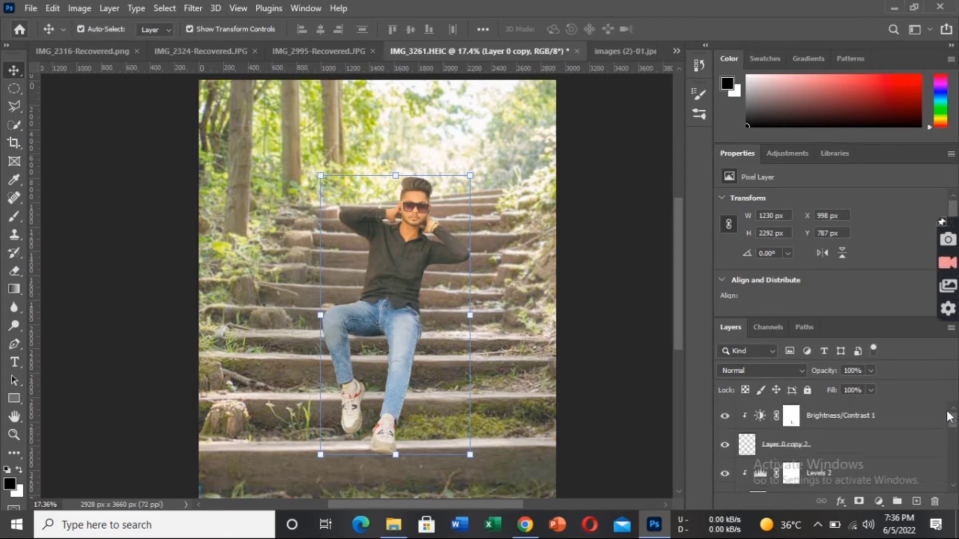
left_click_drag(949, 419, 947, 429)
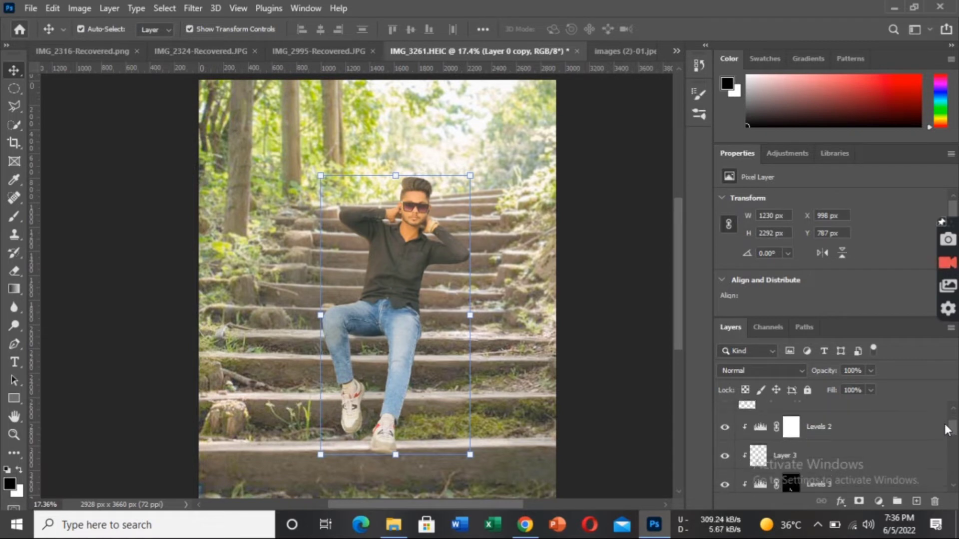
Select Levels 2 and raise its midtone from 1.31 to 1.41.
left_click(760, 428)
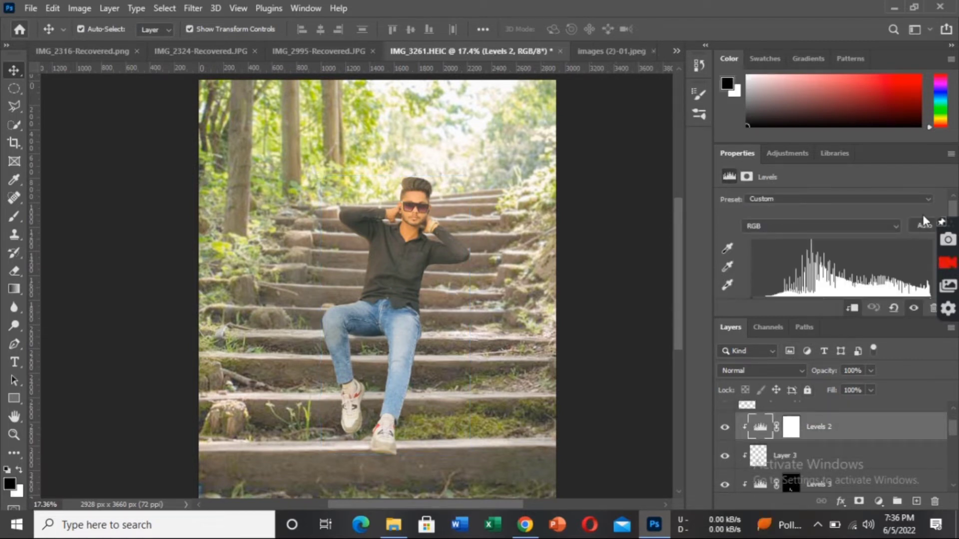
scroll(818, 252, "down", 2)
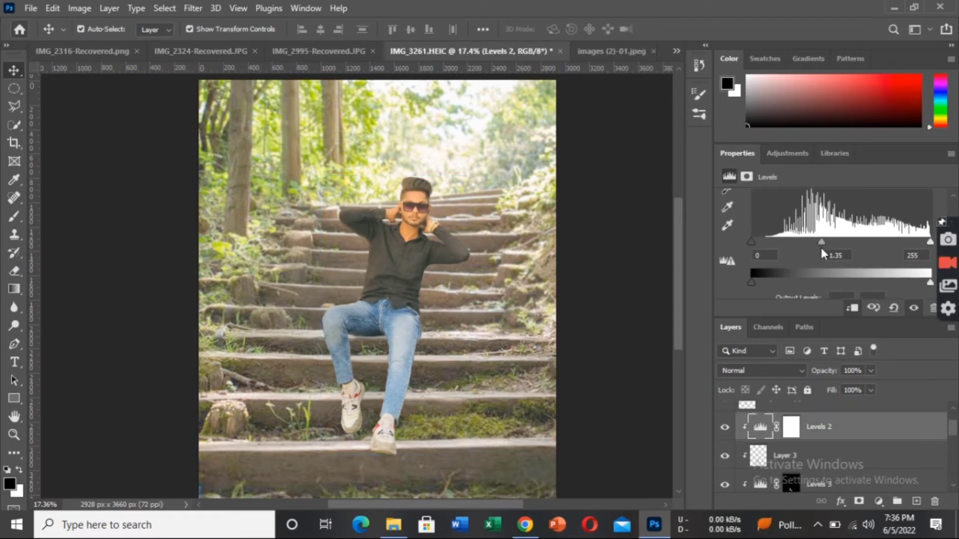
scroll(528, 245, "down", 1)
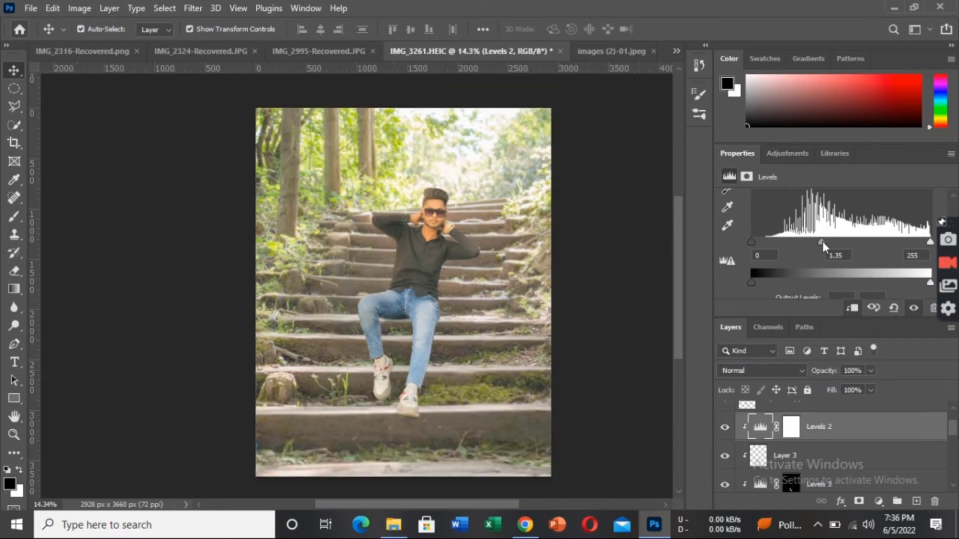
left_click_drag(826, 241, 823, 244)
scroll(420, 250, "up", 1)
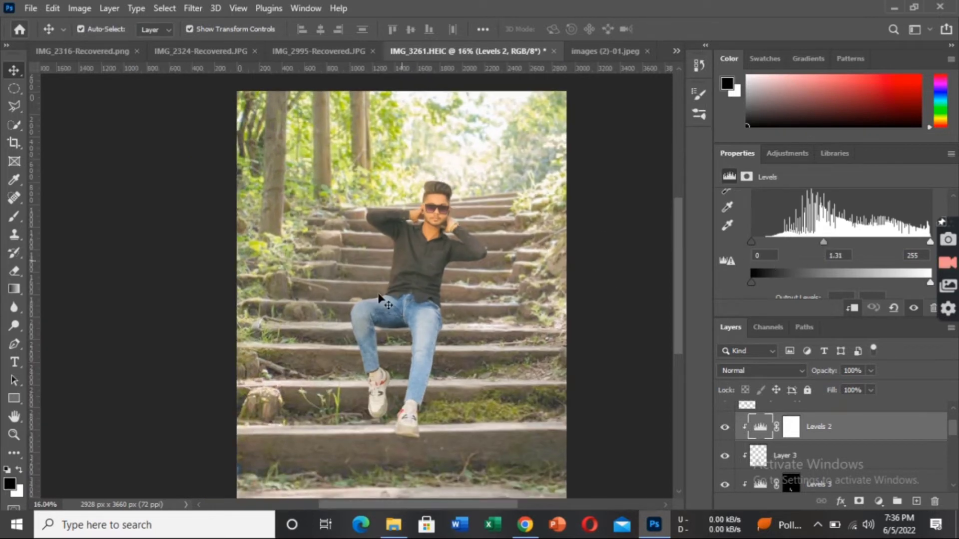
scroll(437, 237, "up", 1)
scroll(437, 237, "up", 2)
left_click_drag(823, 244, 819, 244)
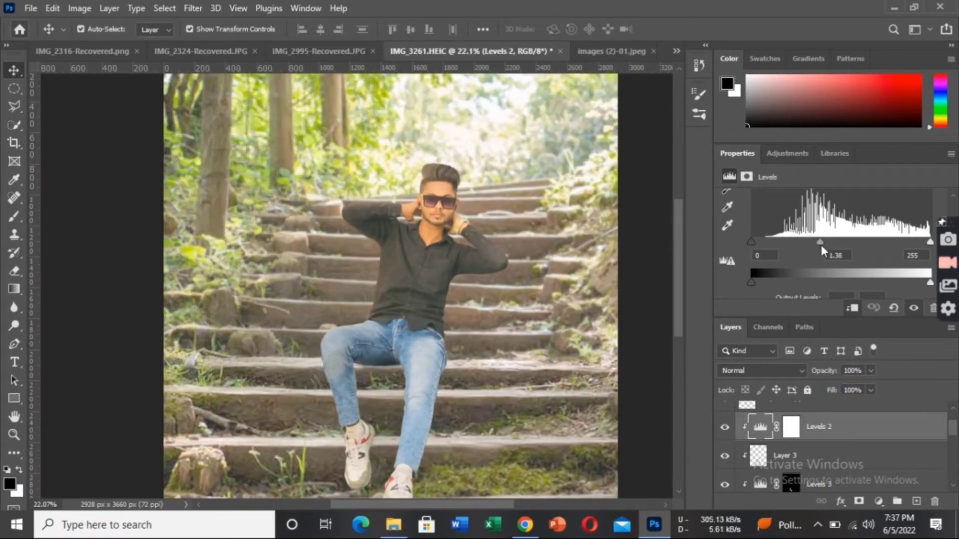
scroll(494, 235, "down", 1)
scroll(495, 235, "down", 1)
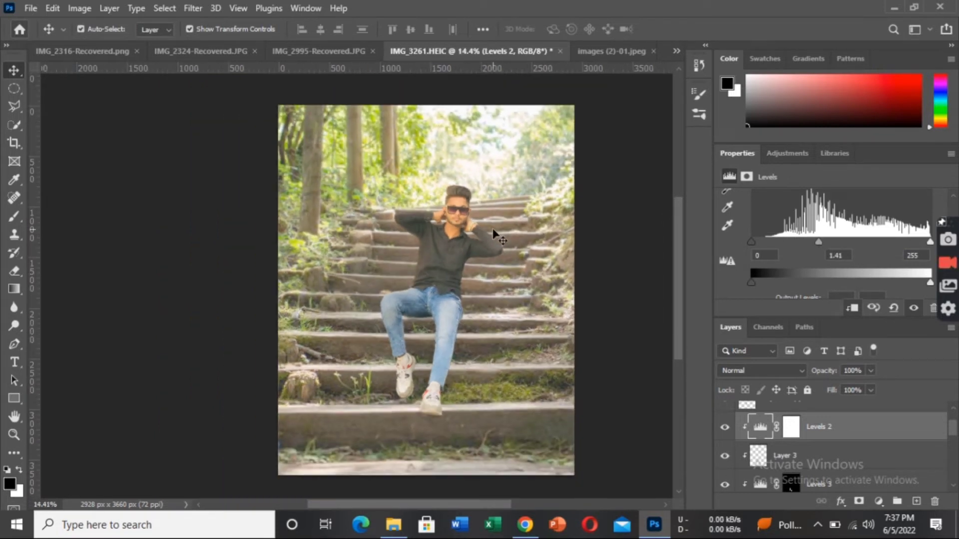
scroll(494, 235, "up", 1)
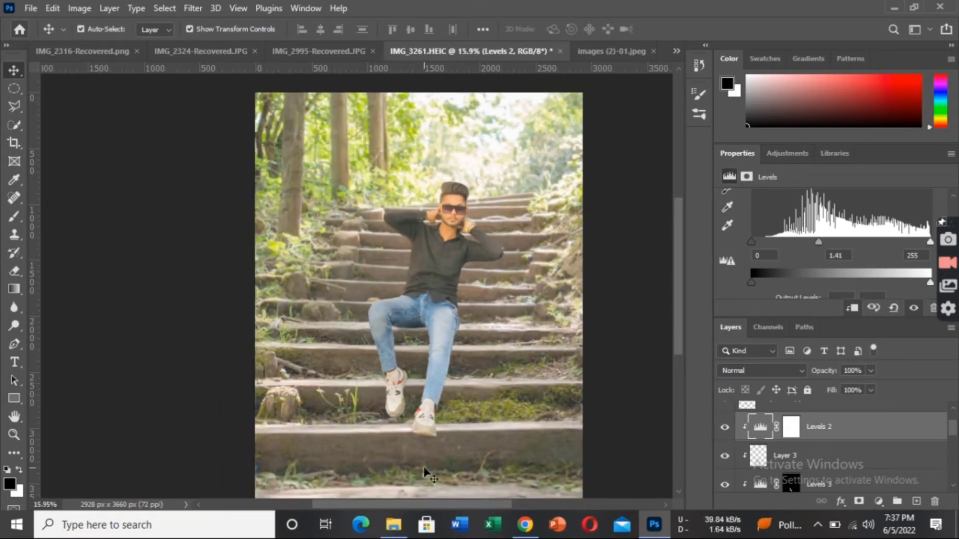
left_click_drag(421, 501, 432, 502)
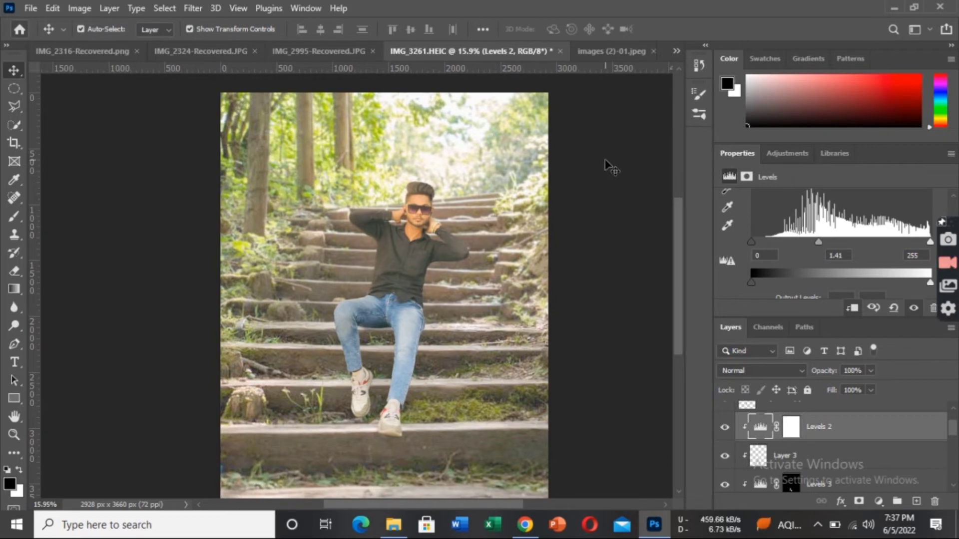
Export the image via Export As as a JPG at Great quality.
left_click(31, 8)
mouse_move(46, 225)
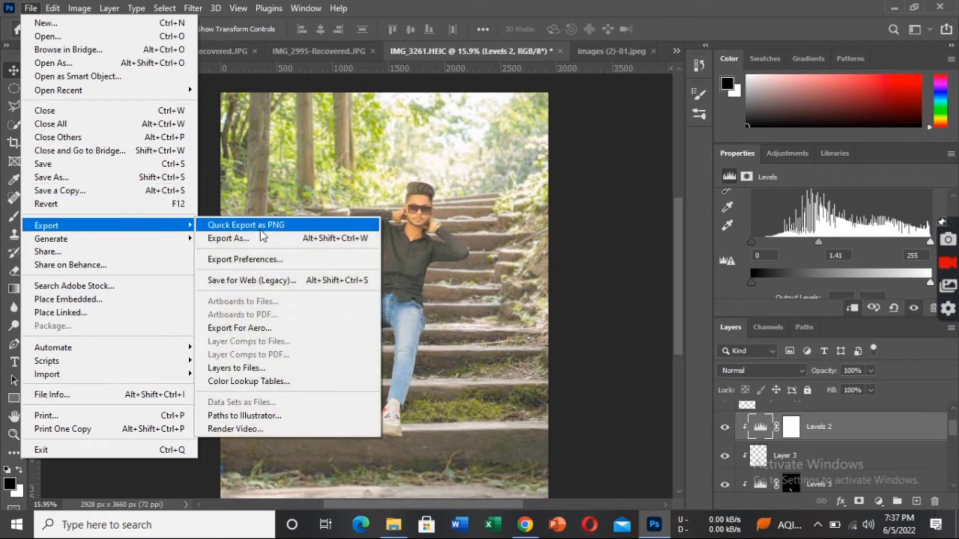
left_click(262, 238)
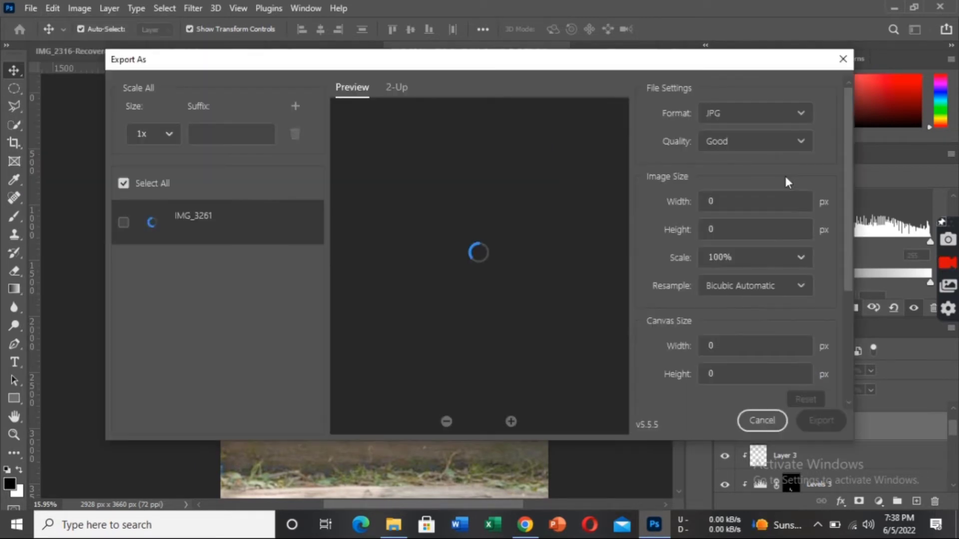
left_click(757, 142)
left_click(721, 302)
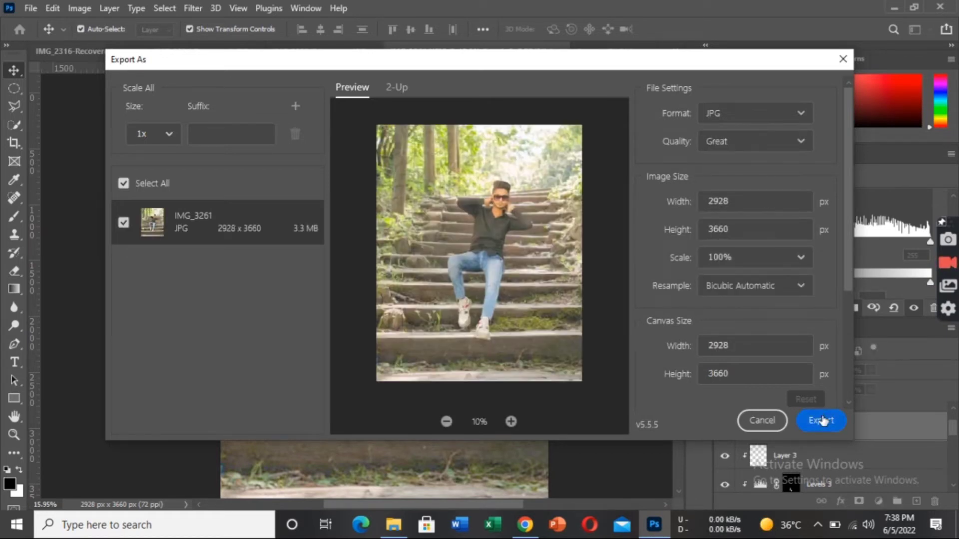
left_click(821, 422)
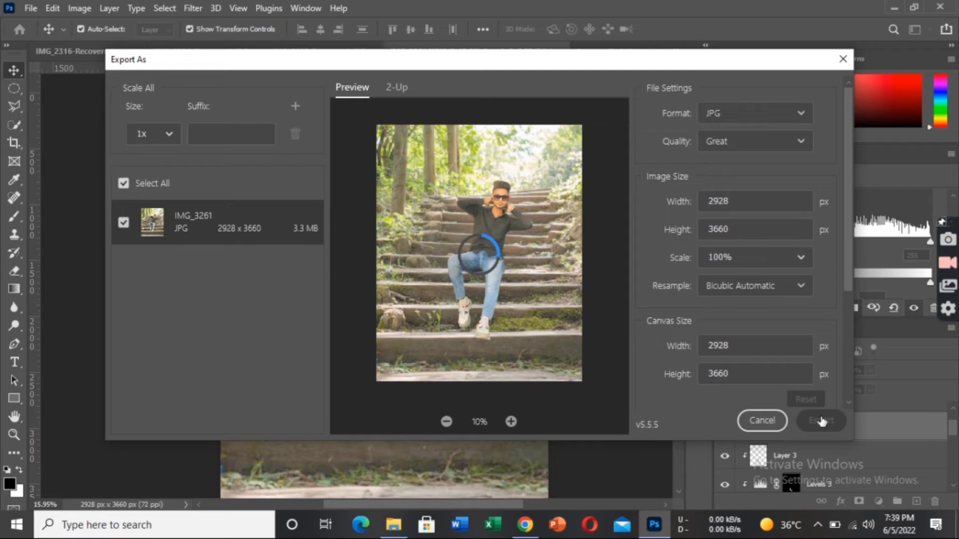
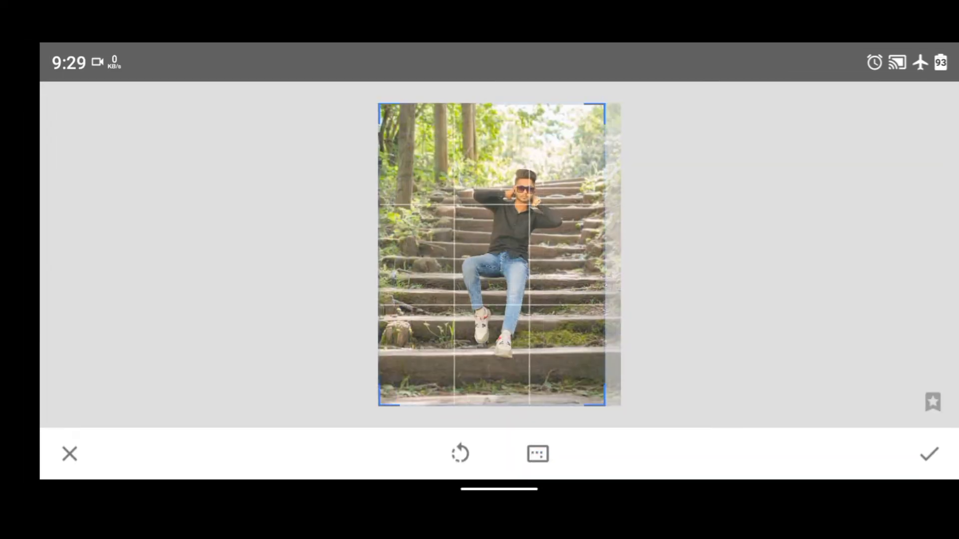
Tighten the crop on the right and bottom around the seated man, then apply it.
left_click_drag(613, 404, 606, 395)
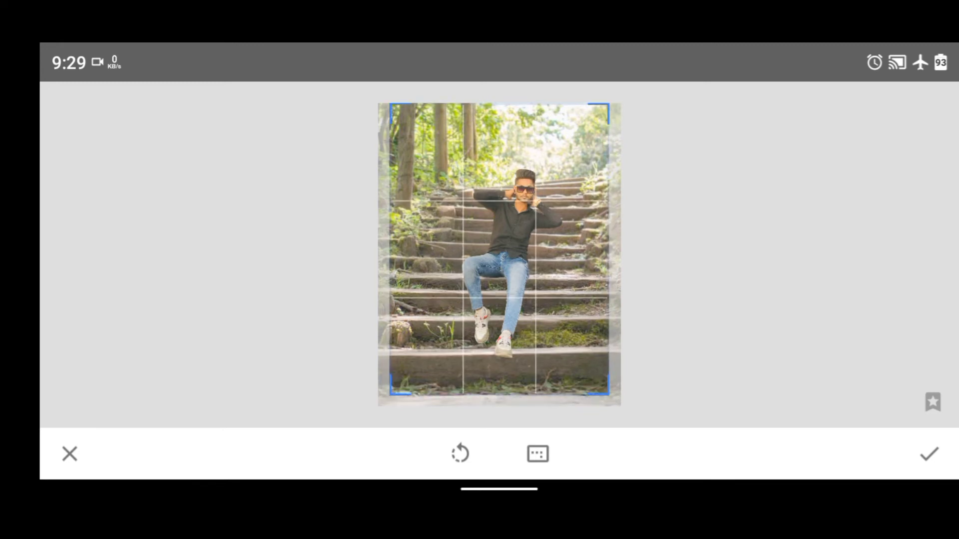
left_click_drag(499, 249, 503, 252)
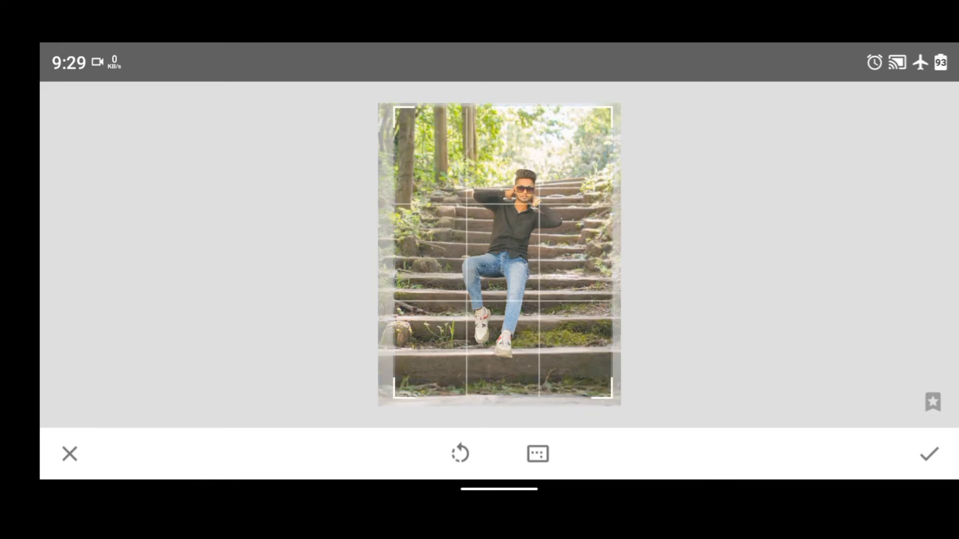
left_click(929, 453)
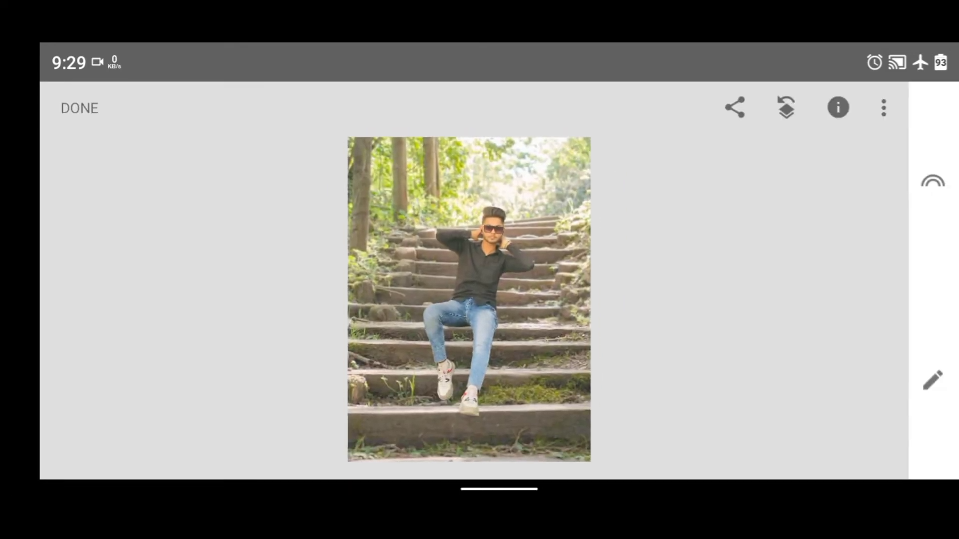
Re-crop the photo to trim the left and bottom edges a bit more.
left_click(932, 381)
left_click(567, 122)
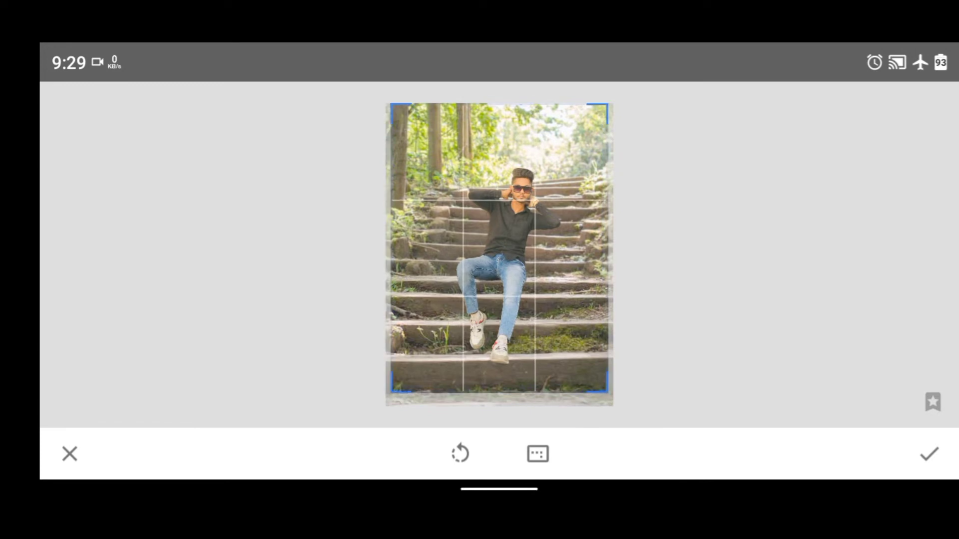
left_click_drag(387, 394, 391, 391)
left_click(929, 453)
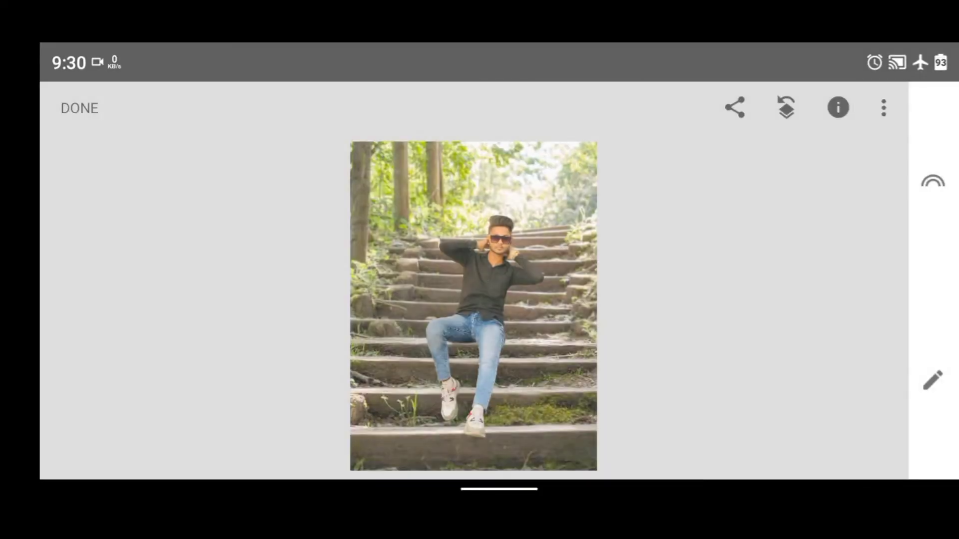
scroll(473, 300, "up", 2)
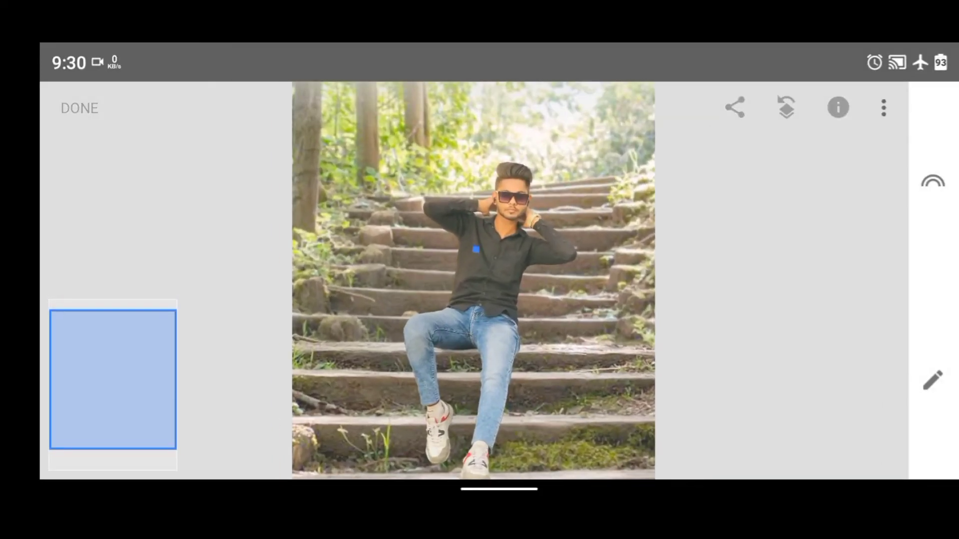
scroll(473, 300, "down", 3)
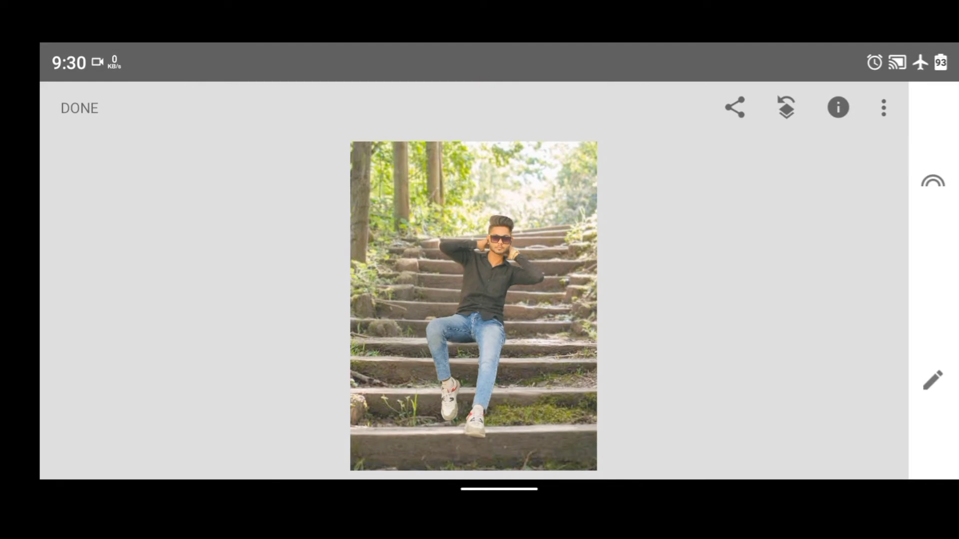
Save the cropped stairs photo and view it full-screen.
left_click(931, 381)
key("Escape")
scroll(474, 300, "up", 2)
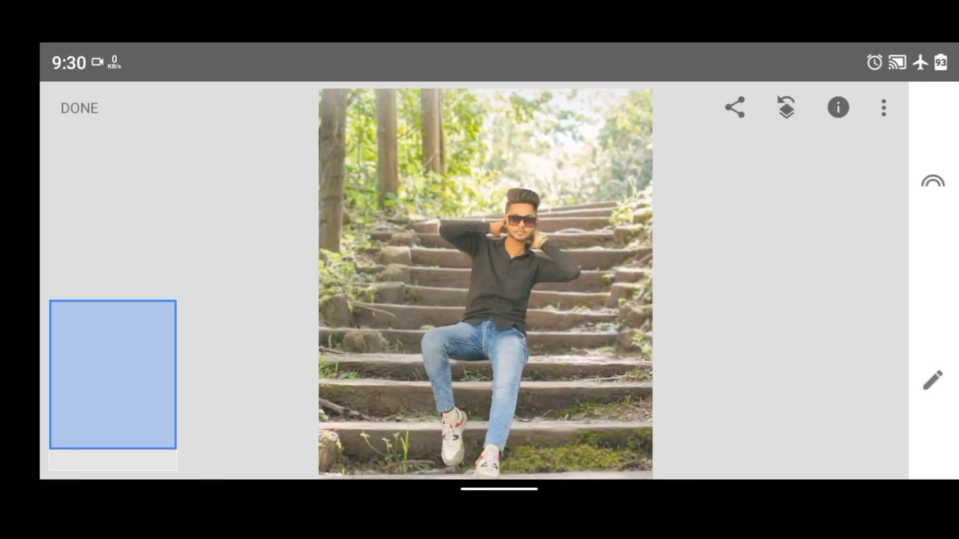
scroll(473, 299, "down", 3)
left_click(79, 108)
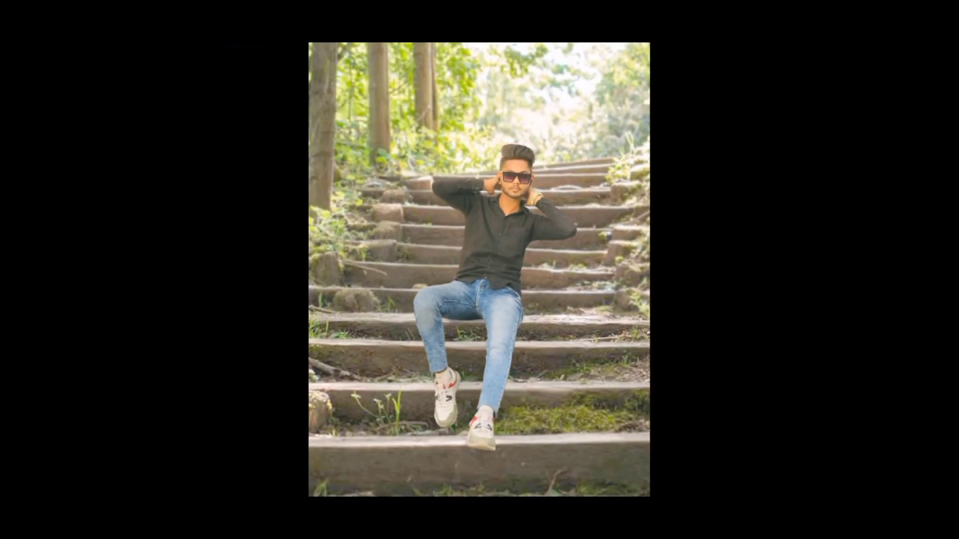
left_click(479, 269)
Open the stairs photo from All Photos with the Light panel showing.
left_click(479, 270)
left_click(385, 450)
left_click(164, 171)
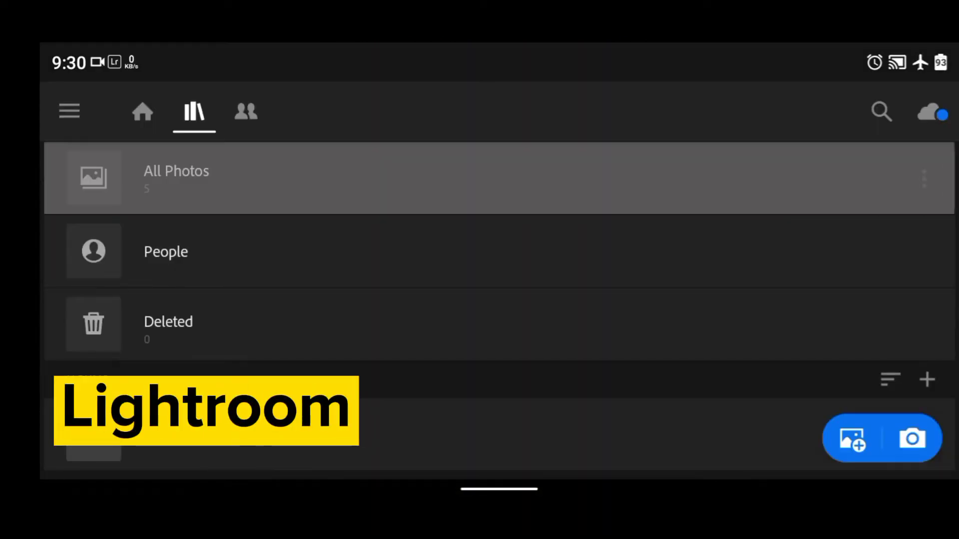
left_click(80, 191)
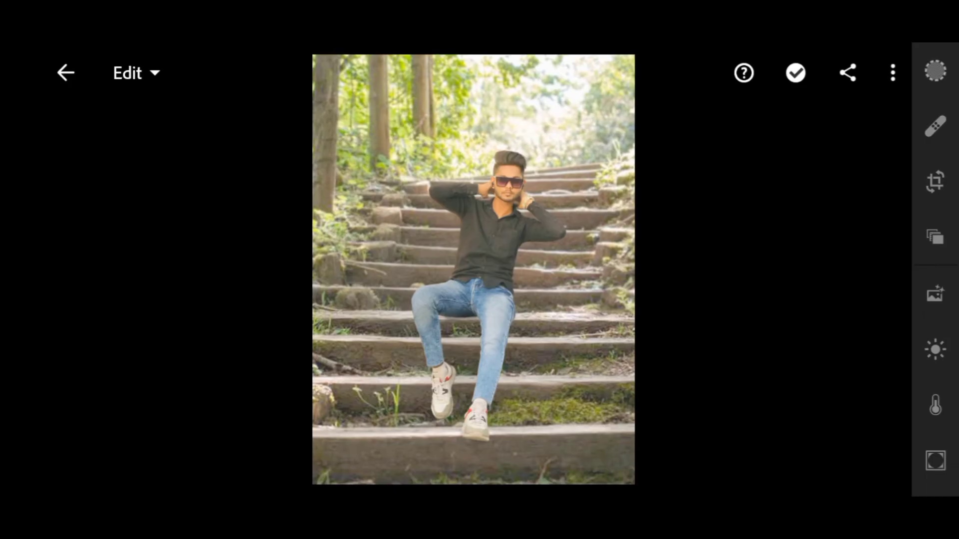
left_click(934, 349)
Set Shadows 38, Highlights -100, Whites -23, Blacks -28 and Contrast -8.
mouse_move(751, 298)
left_mouse_down()
mouse_move(819, 300)
mouse_move(805, 300)
left_mouse_up()
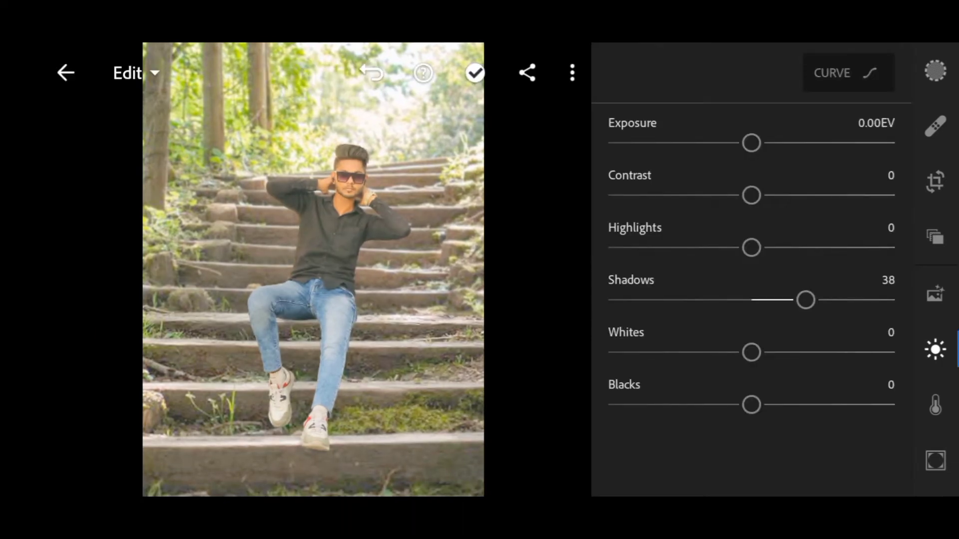
mouse_move(751, 352)
left_mouse_down()
mouse_move(610, 352)
mouse_move(766, 352)
mouse_move(716, 352)
left_mouse_up()
left_click_drag(751, 247, 607, 247)
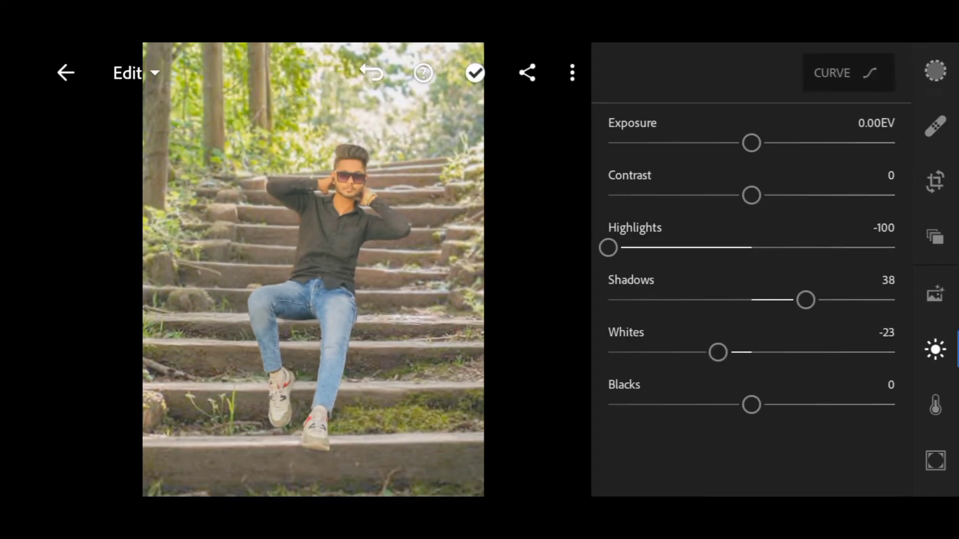
left_click_drag(751, 405, 740, 405)
left_click_drag(751, 195, 739, 195)
mouse_move(741, 404)
left_mouse_down()
mouse_move(687, 404)
mouse_move(695, 404)
left_mouse_up()
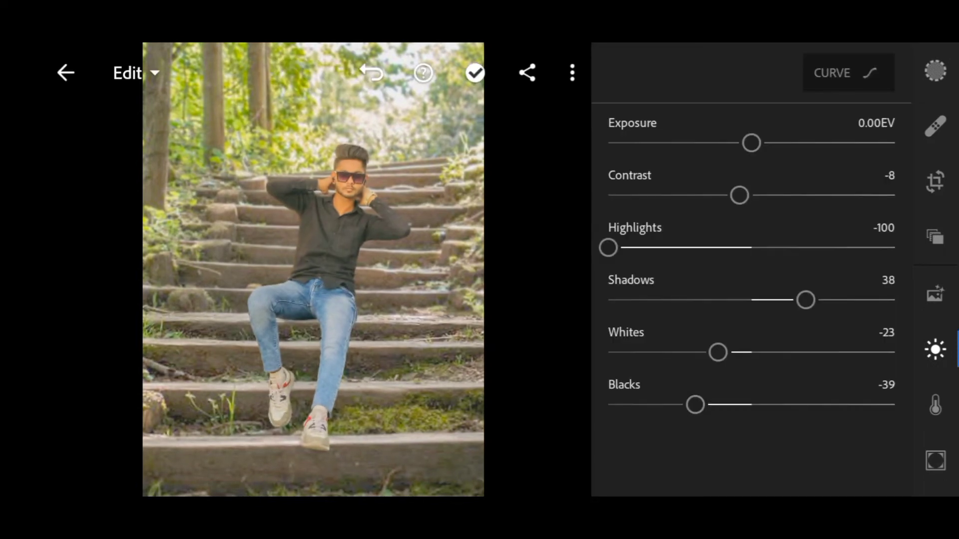
left_click_drag(695, 405, 711, 405)
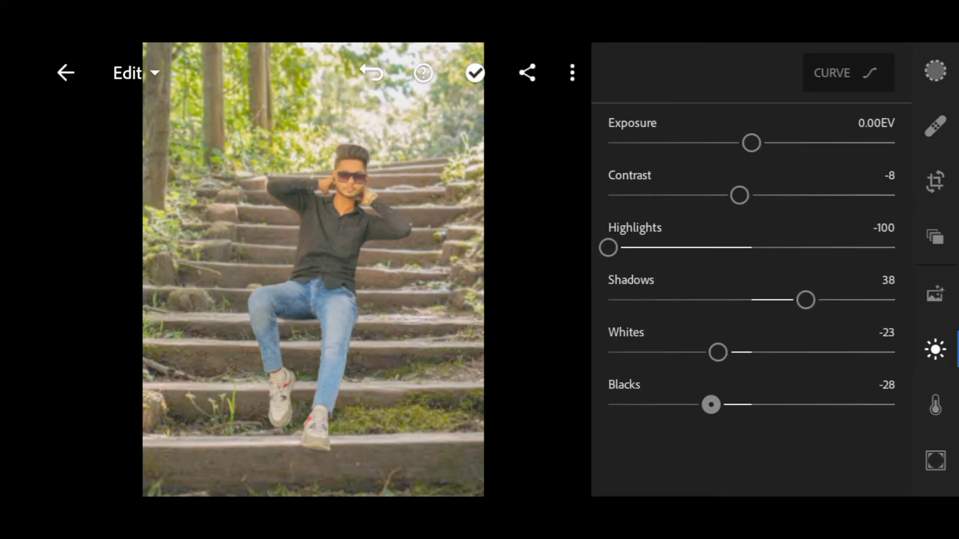
Set white balance to Auto, Vibrance to 15 and lower overall Saturation.
left_click(935, 405)
left_click(757, 133)
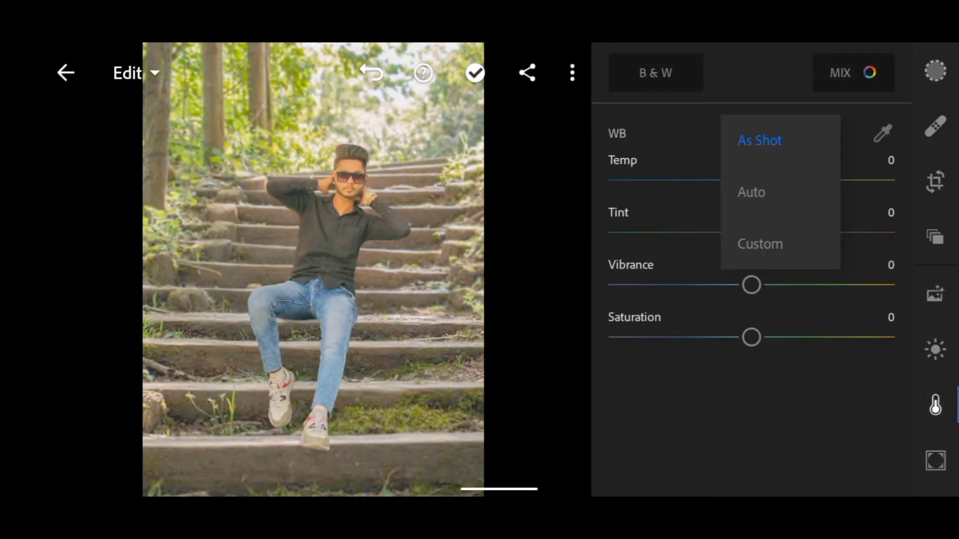
left_click(751, 192)
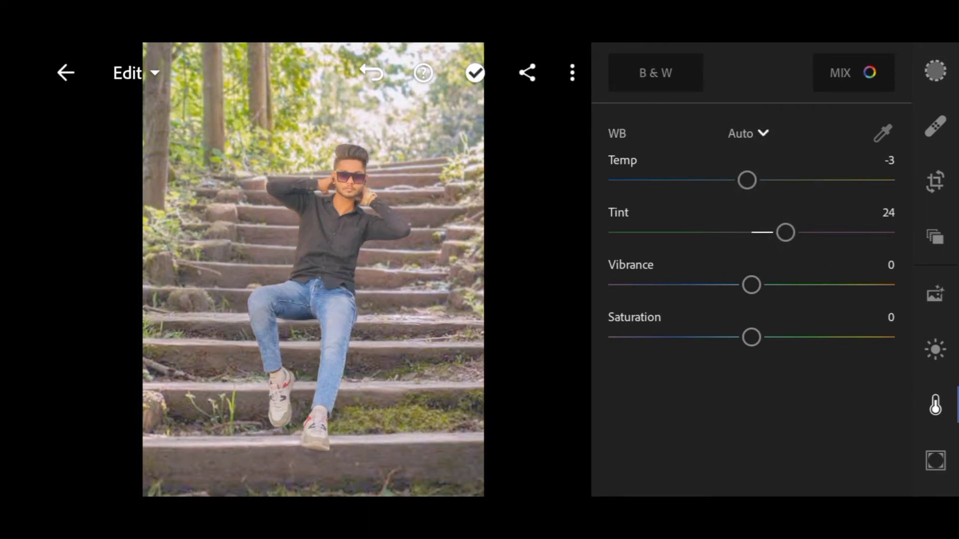
left_click_drag(751, 284, 770, 284)
mouse_move(751, 337)
left_mouse_down()
mouse_move(732, 337)
mouse_move(742, 337)
left_mouse_up()
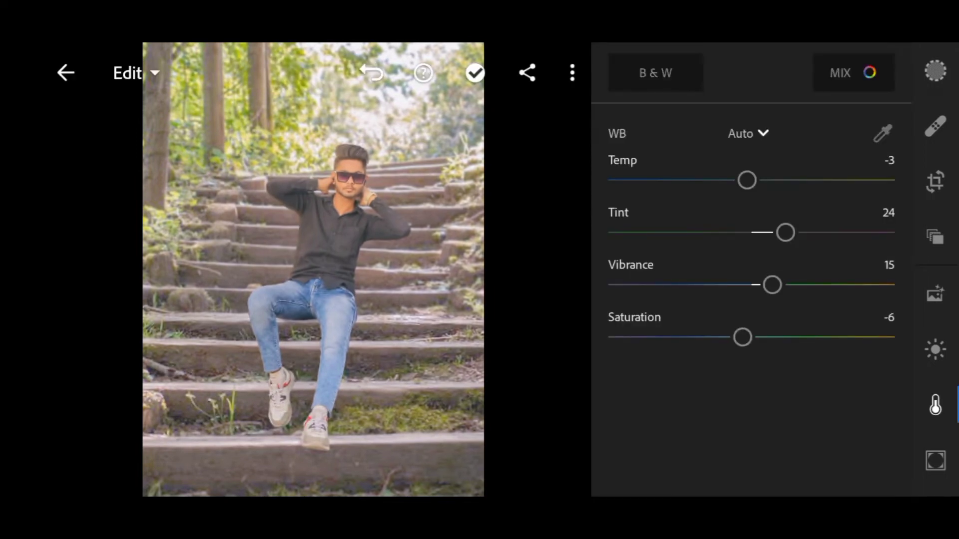
In Color Mix, give the blues hue -19, luminance -20 and saturation -100.
left_click(851, 72)
left_click(846, 120)
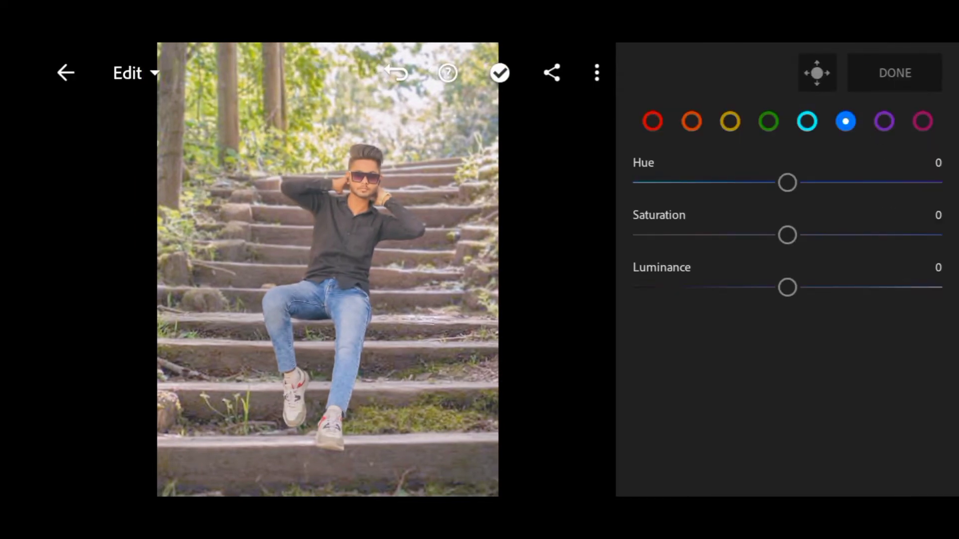
left_click_drag(787, 182, 708, 182)
mouse_move(785, 285)
left_mouse_down()
mouse_move(811, 287)
mouse_move(730, 286)
mouse_move(775, 287)
left_mouse_up()
mouse_move(709, 182)
left_mouse_down()
mouse_move(779, 181)
mouse_move(758, 181)
left_mouse_up()
left_click_drag(785, 233, 632, 234)
mouse_move(775, 287)
left_mouse_down()
mouse_move(631, 287)
mouse_move(749, 287)
mouse_move(715, 287)
left_mouse_up()
left_click(807, 121)
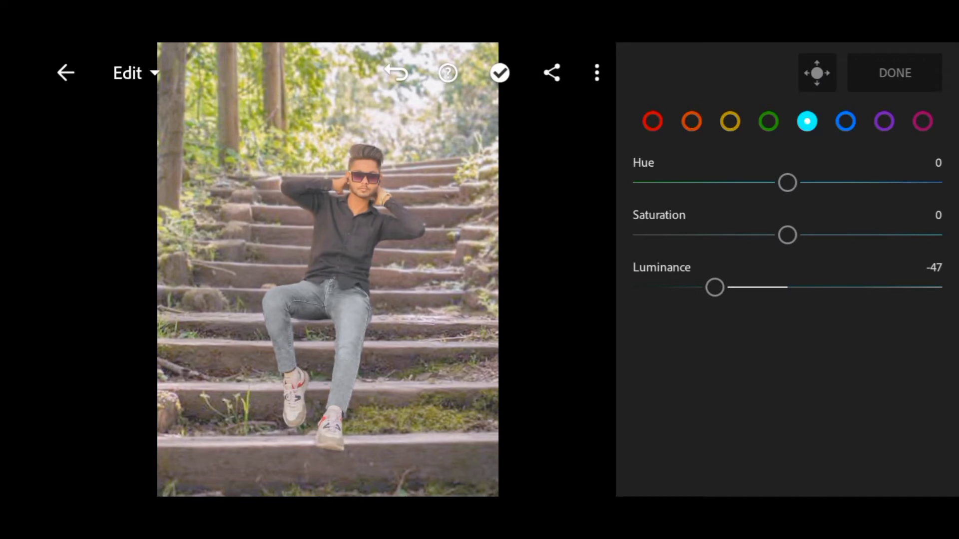
left_click(845, 121)
mouse_move(787, 234)
left_mouse_down()
mouse_move(728, 235)
mouse_move(760, 234)
left_mouse_up()
left_click_drag(744, 287, 768, 287)
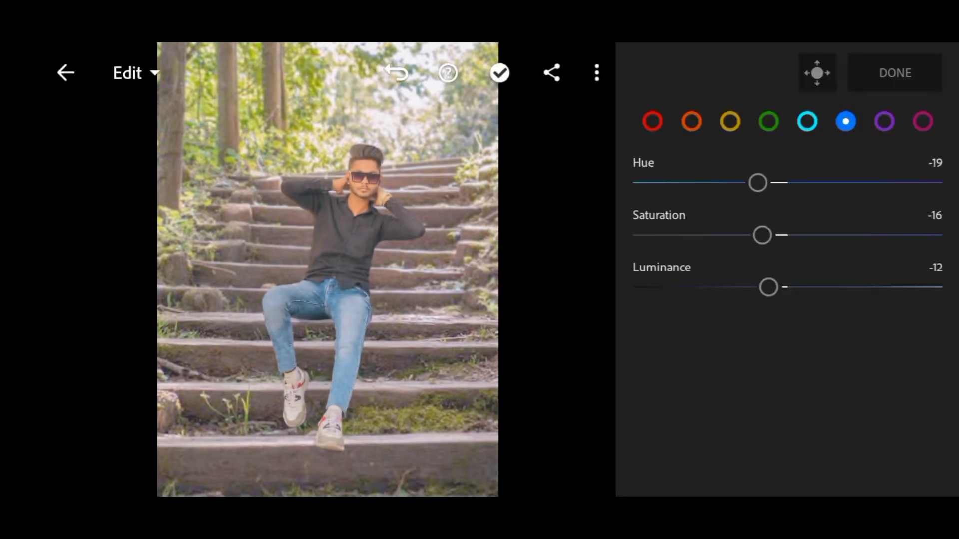
mouse_move(762, 235)
left_mouse_down()
mouse_move(632, 234)
mouse_move(653, 235)
left_mouse_up()
Shift the yellows toward orange and boost their saturation.
left_click(730, 121)
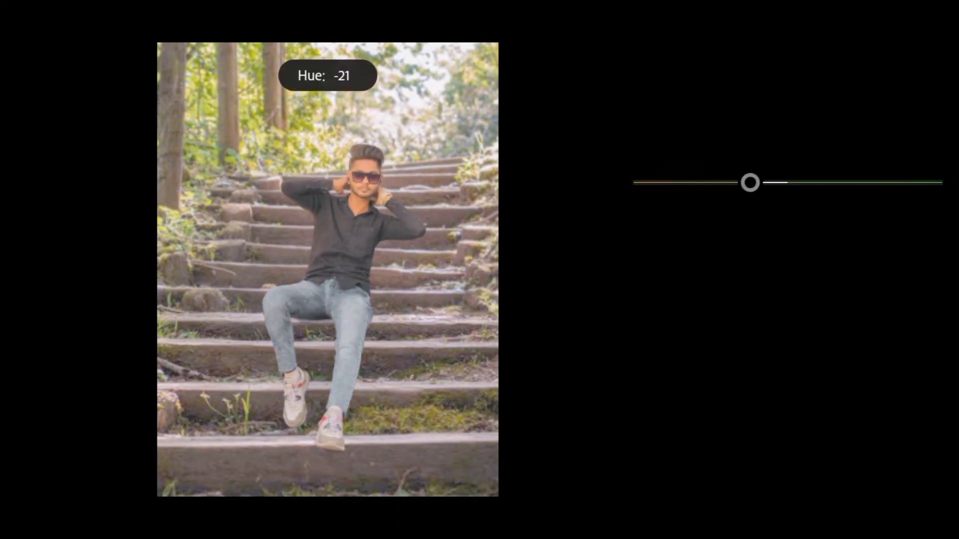
left_click_drag(755, 182, 633, 182)
left_click_drag(787, 235, 847, 235)
Fine-tune orange saturation and red luminance, then compare with the original photo.
left_click(691, 121)
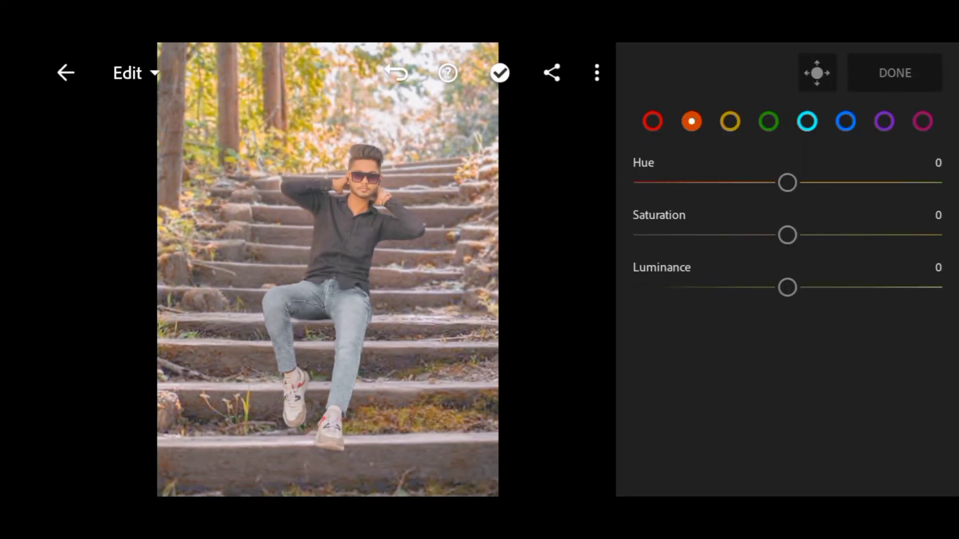
mouse_move(787, 235)
left_mouse_down()
mouse_move(709, 234)
mouse_move(864, 235)
mouse_move(815, 235)
left_mouse_up()
left_click(652, 121)
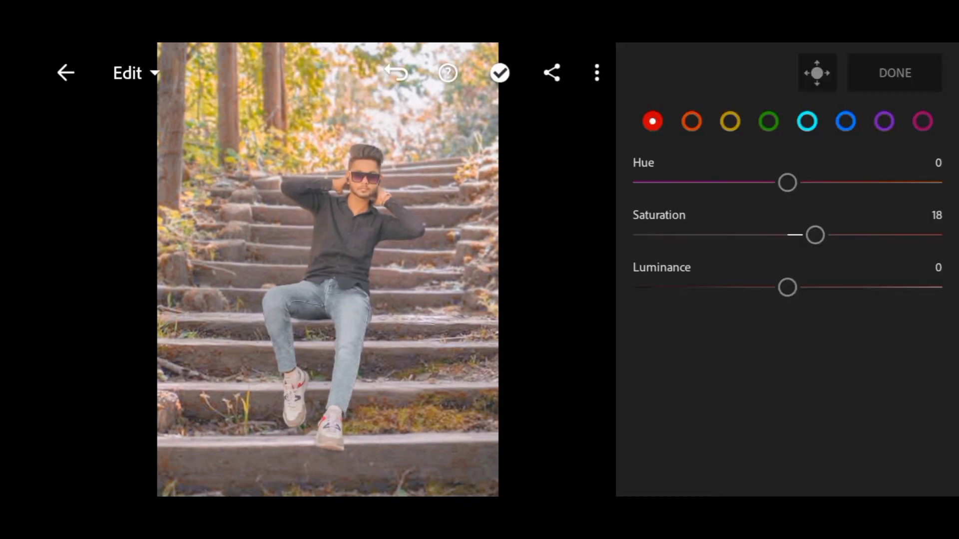
mouse_move(787, 287)
left_mouse_down()
mouse_move(815, 287)
mouse_move(785, 287)
left_mouse_up()
left_click(327, 270)
left_click(328, 270)
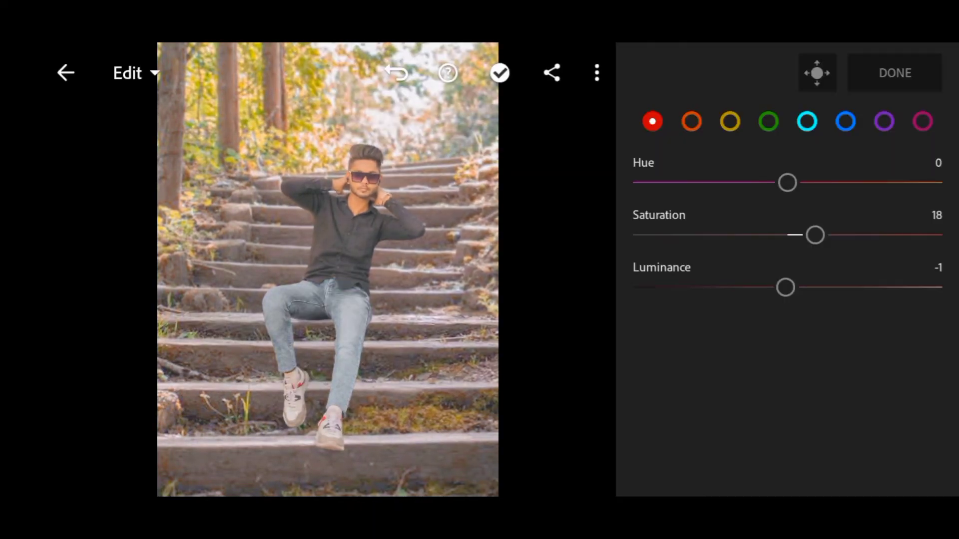
Set greens to hue -100, saturation 74, cyan hue -100, and desaturate purple and magenta.
left_click(730, 121)
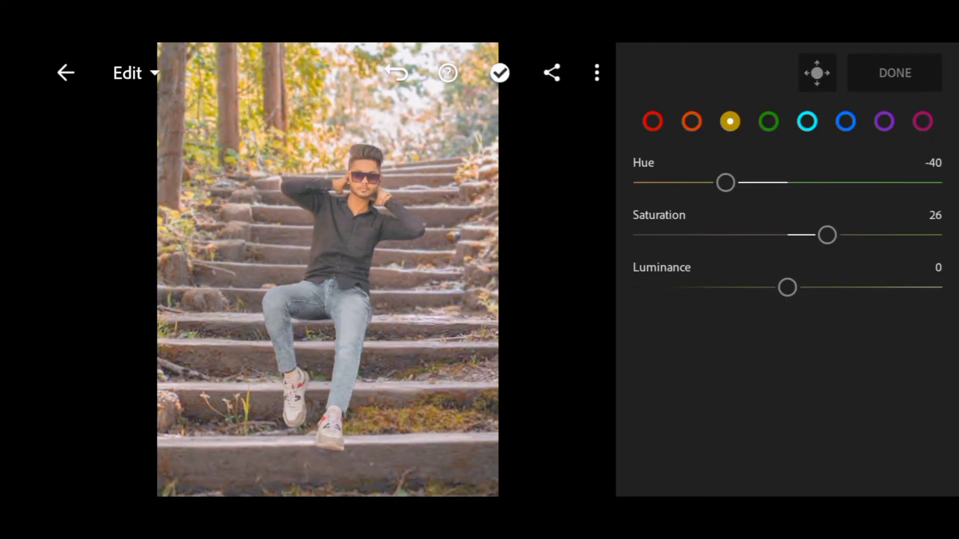
left_click(768, 121)
left_click_drag(787, 182, 634, 182)
left_click_drag(787, 234, 901, 234)
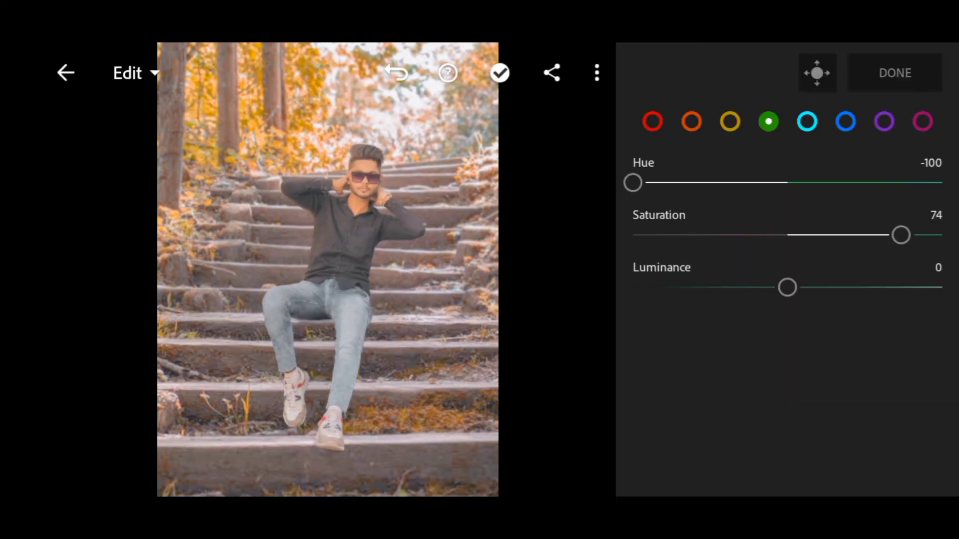
left_click(806, 121)
left_click_drag(787, 182, 632, 182)
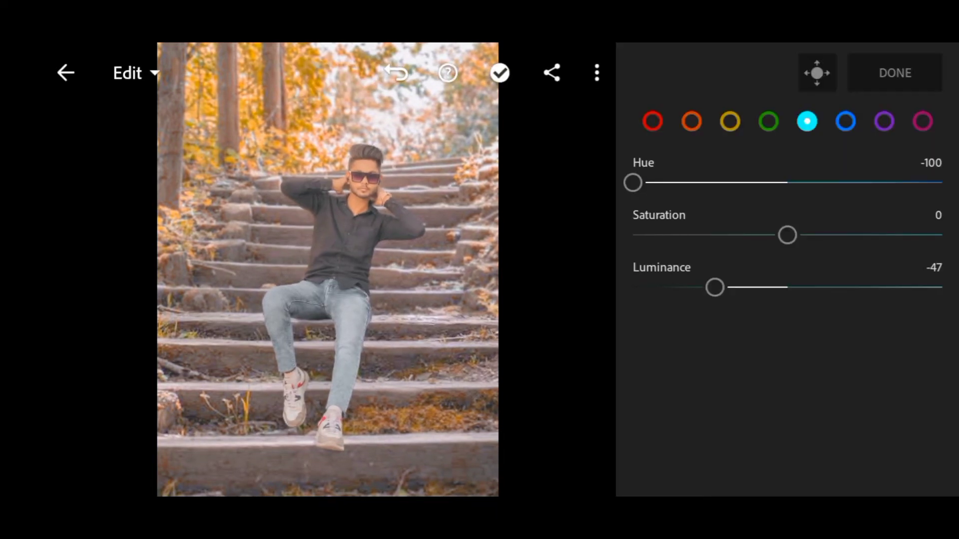
mouse_move(787, 235)
left_mouse_down()
mouse_move(691, 234)
mouse_move(764, 234)
mouse_move(711, 235)
left_mouse_up()
left_click(884, 120)
left_click(922, 121)
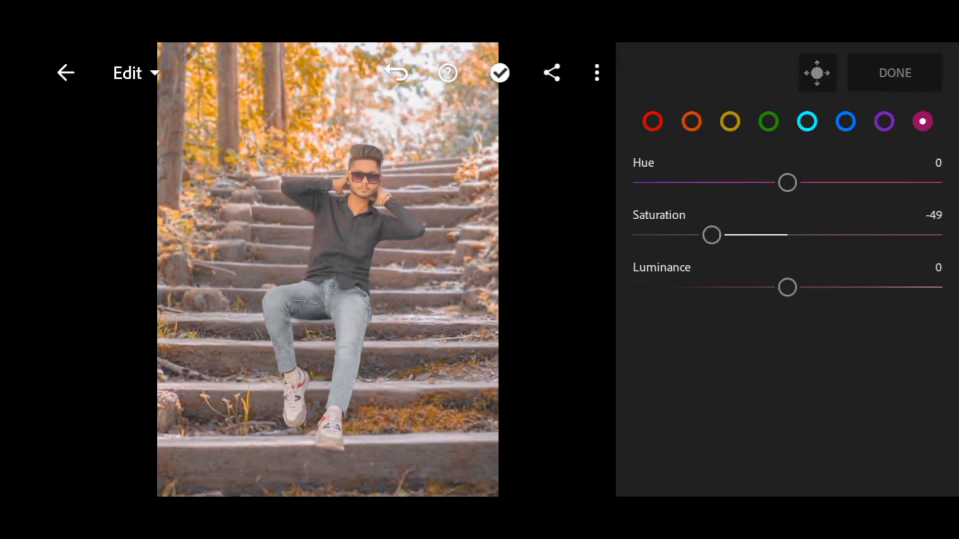
left_click(895, 72)
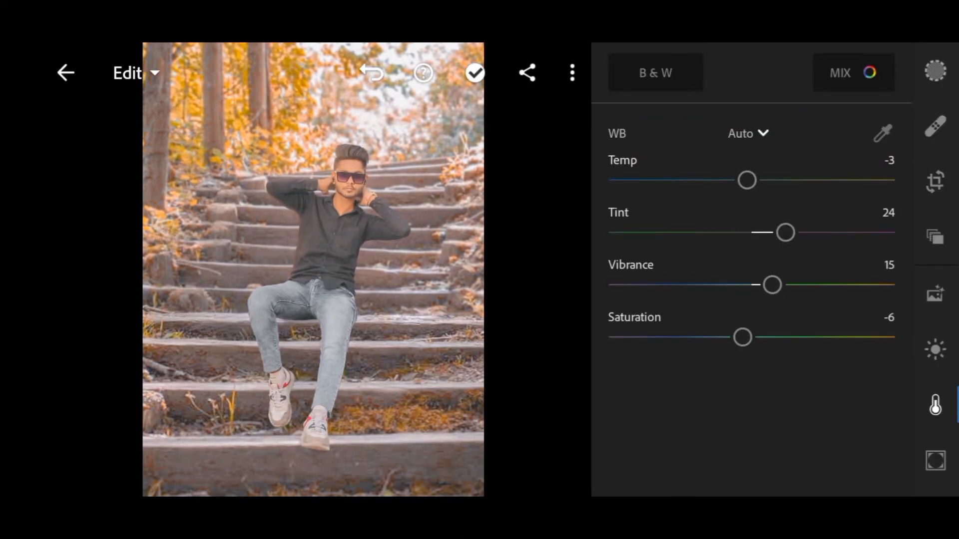
Set Temp -2 and Vibrance 31, and darken yellow luminance to -29.
left_click(313, 269)
double_click(305, 197)
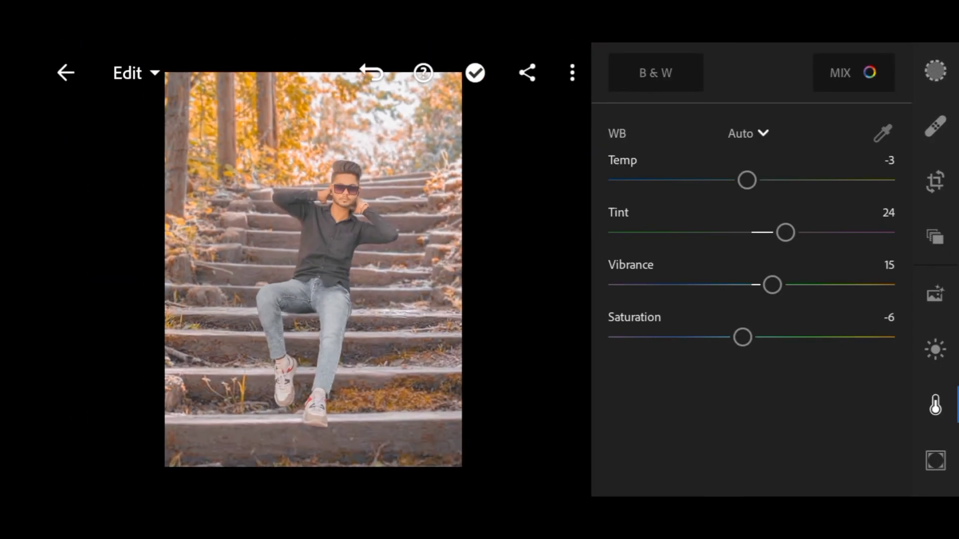
mouse_move(747, 180)
left_mouse_down()
mouse_move(774, 179)
mouse_move(736, 180)
mouse_move(754, 180)
left_mouse_up()
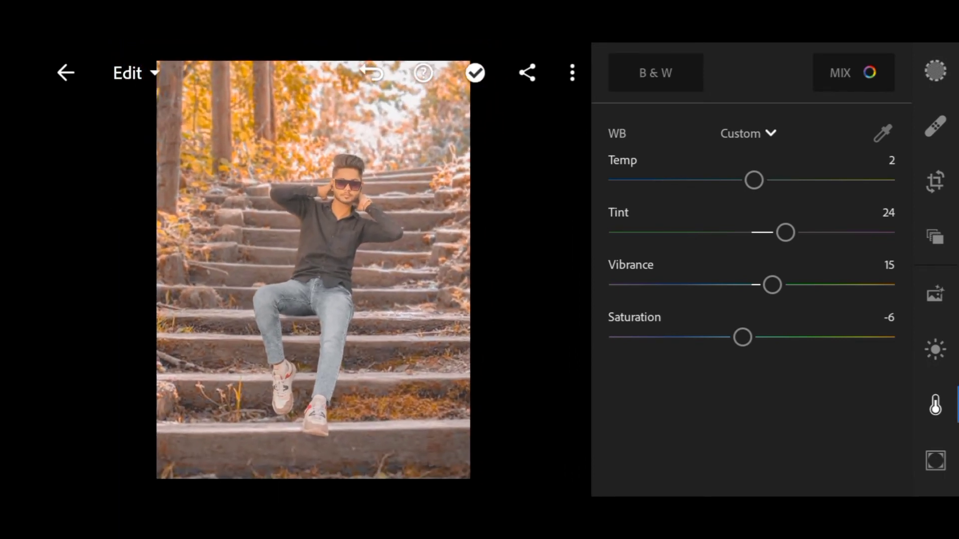
left_click_drag(771, 284, 795, 285)
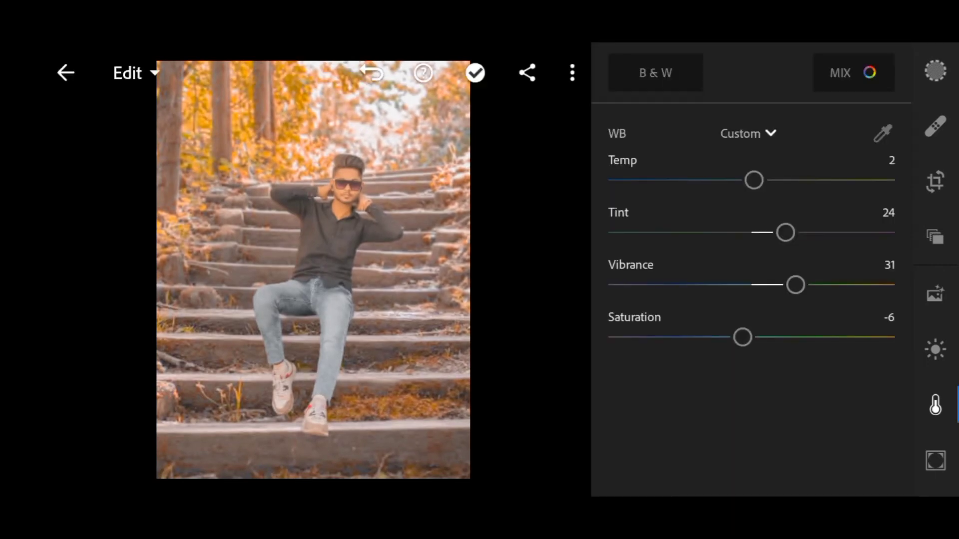
mouse_move(753, 179)
left_mouse_down()
mouse_move(738, 180)
mouse_move(748, 180)
left_mouse_up()
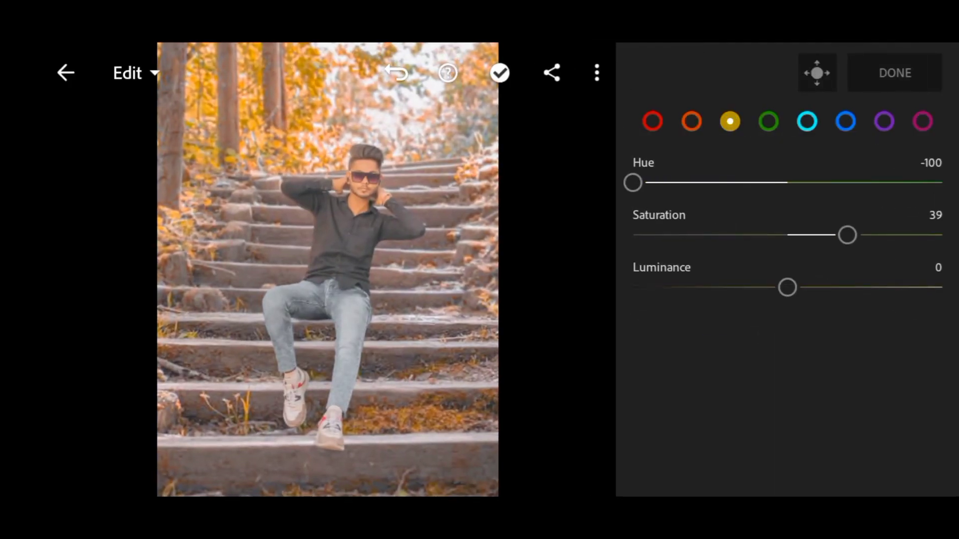
left_click_drag(787, 287, 744, 287)
Darken the Blacks further in the Light panel.
left_click(894, 73)
left_click(935, 348)
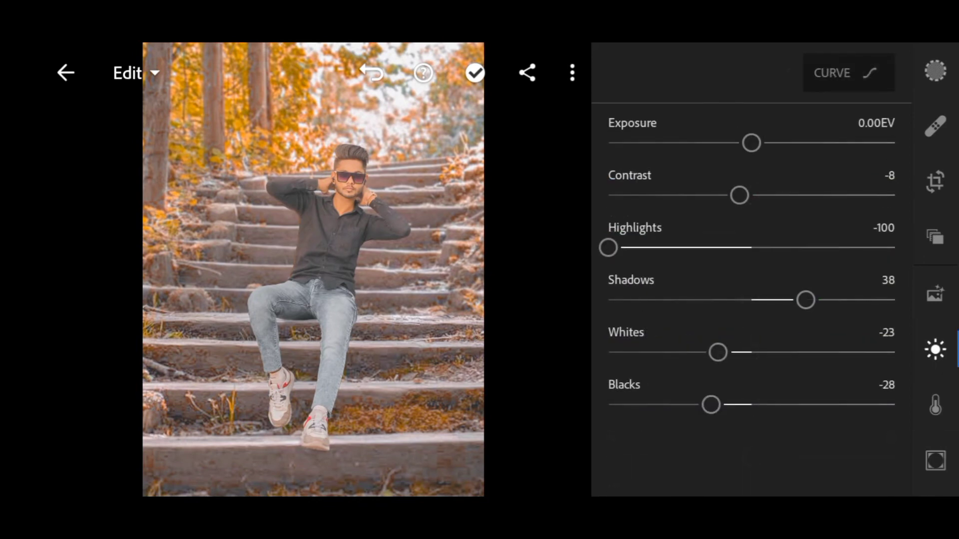
mouse_move(711, 402)
left_mouse_down()
mouse_move(664, 404)
mouse_move(678, 404)
left_mouse_up()
left_click(935, 405)
Set Dehaze 20, Clarity -8 and Vignette 1 in Effects.
left_click(935, 461)
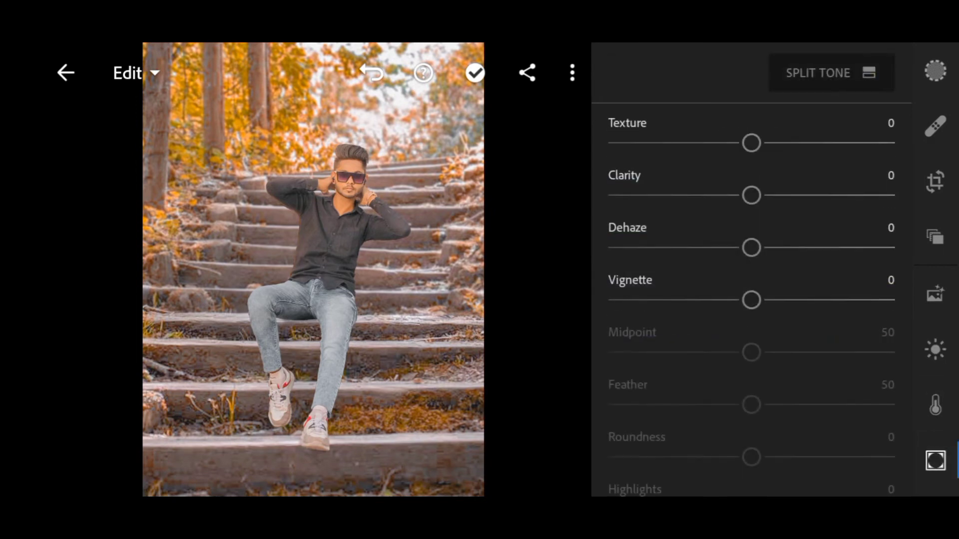
left_click_drag(751, 247, 779, 247)
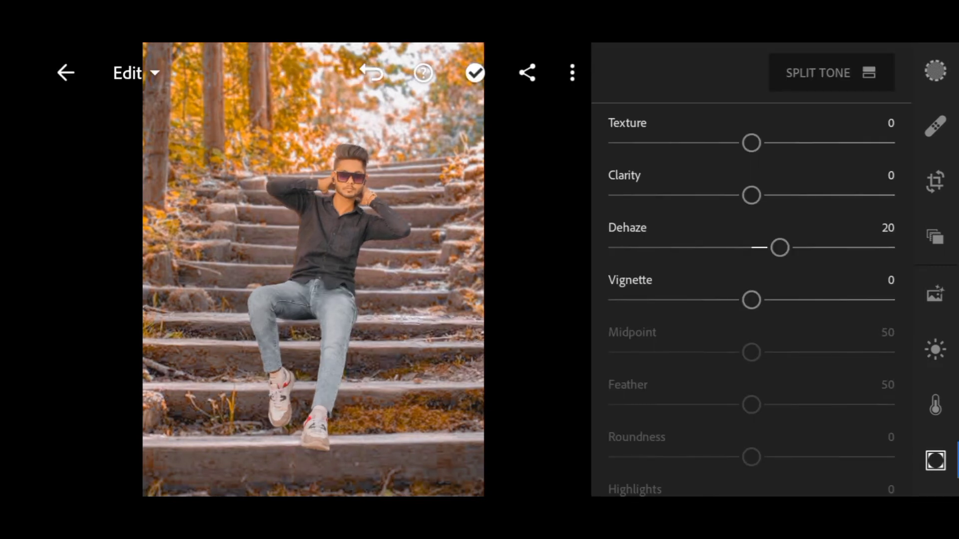
left_click_drag(751, 195, 739, 195)
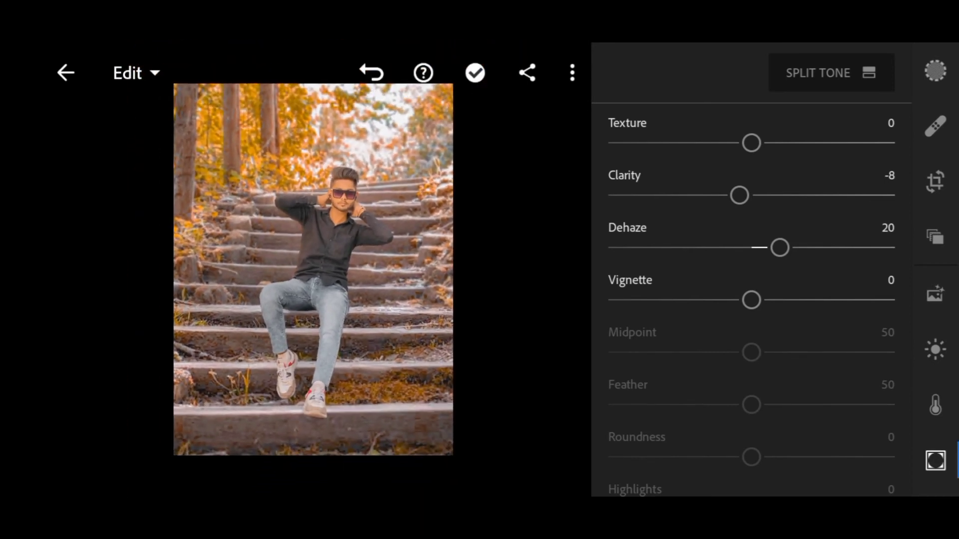
mouse_move(750, 300)
left_mouse_down()
mouse_move(729, 300)
mouse_move(753, 304)
left_mouse_up()
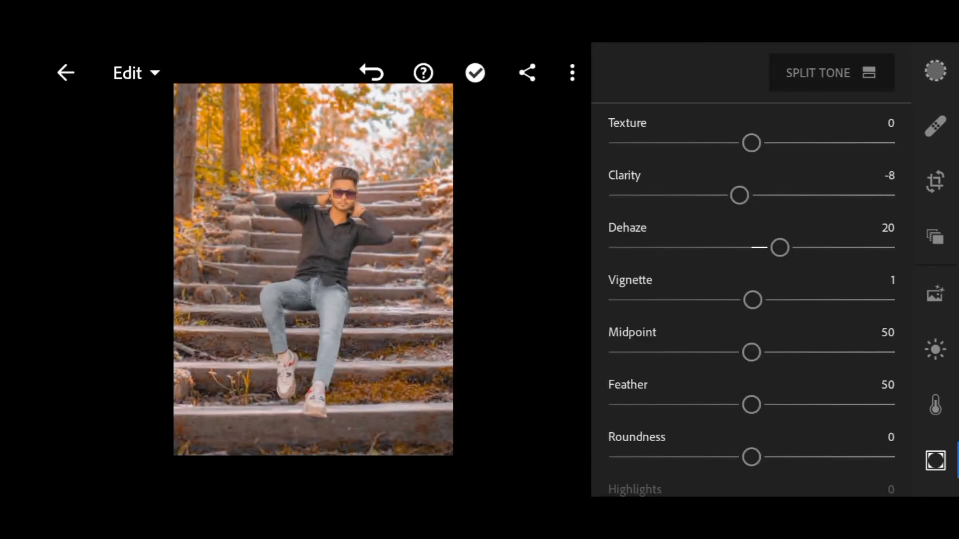
left_click(473, 270)
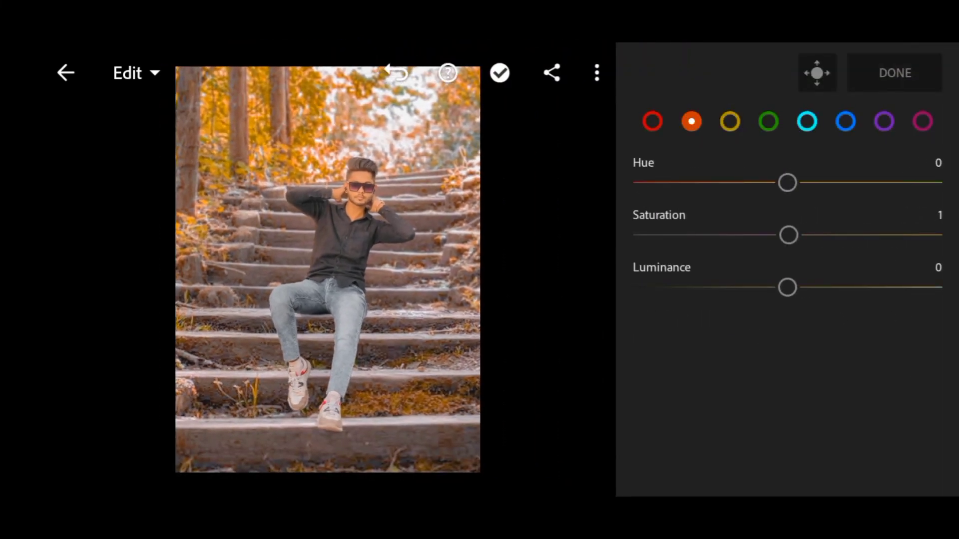
Raise orange luminance to 10 and darken blue luminance to -25.
left_click_drag(786, 287, 802, 287)
left_click(807, 121)
left_click(845, 121)
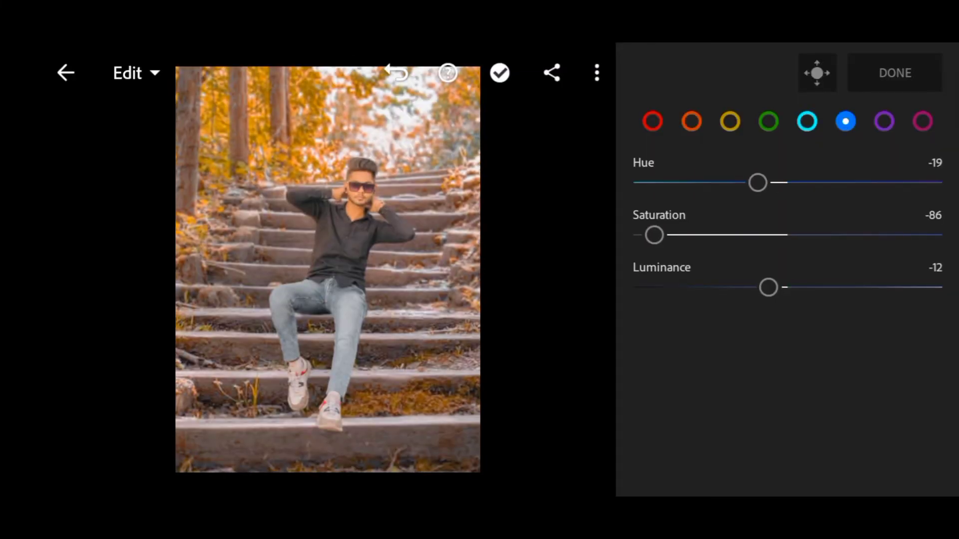
left_click_drag(768, 287, 747, 287)
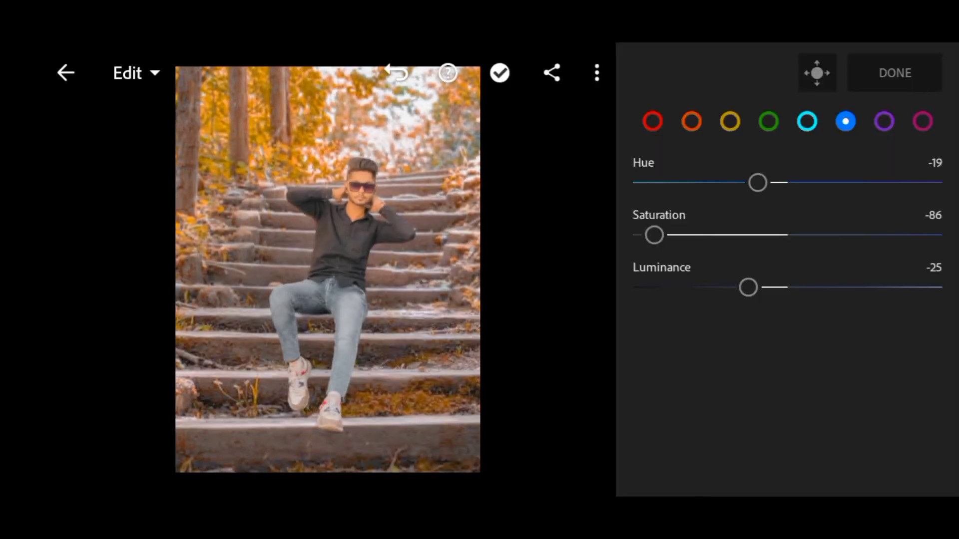
Close the colour panels and compare the warm edit against the original photo.
left_click(895, 73)
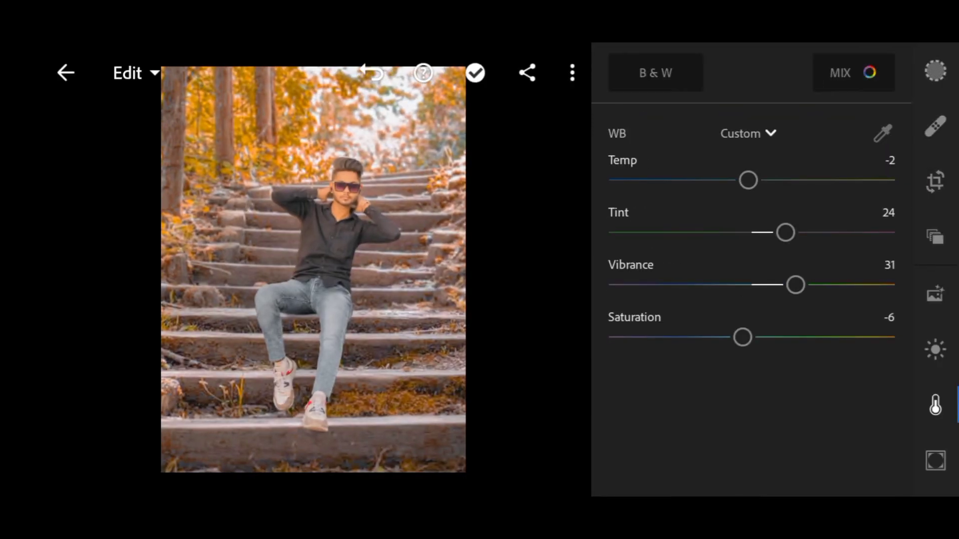
left_click(935, 405)
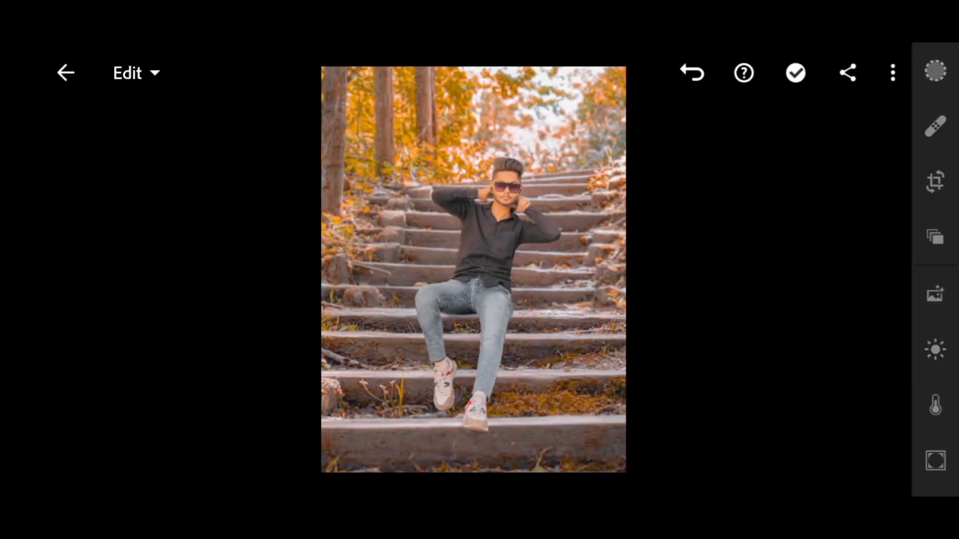
left_click(474, 269)
left_click(473, 270)
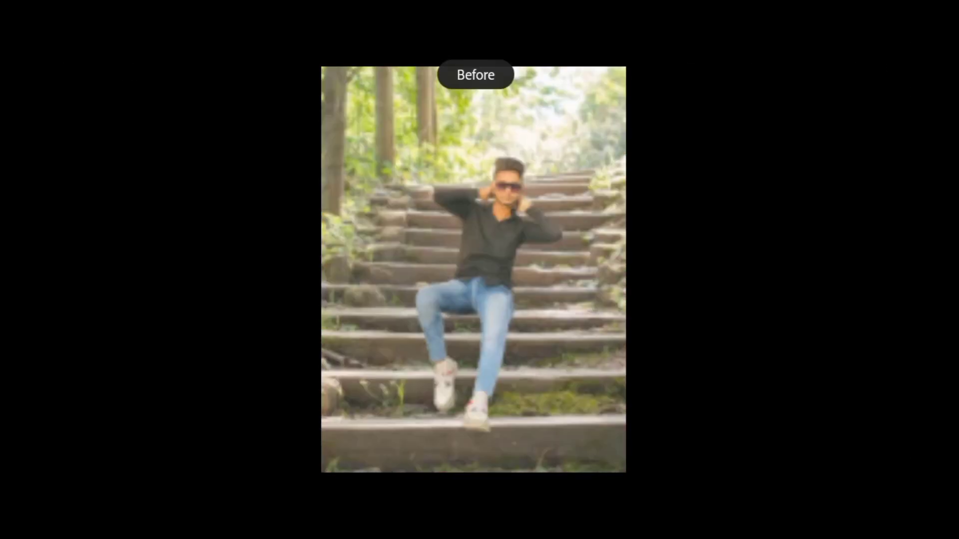
left_click(473, 269)
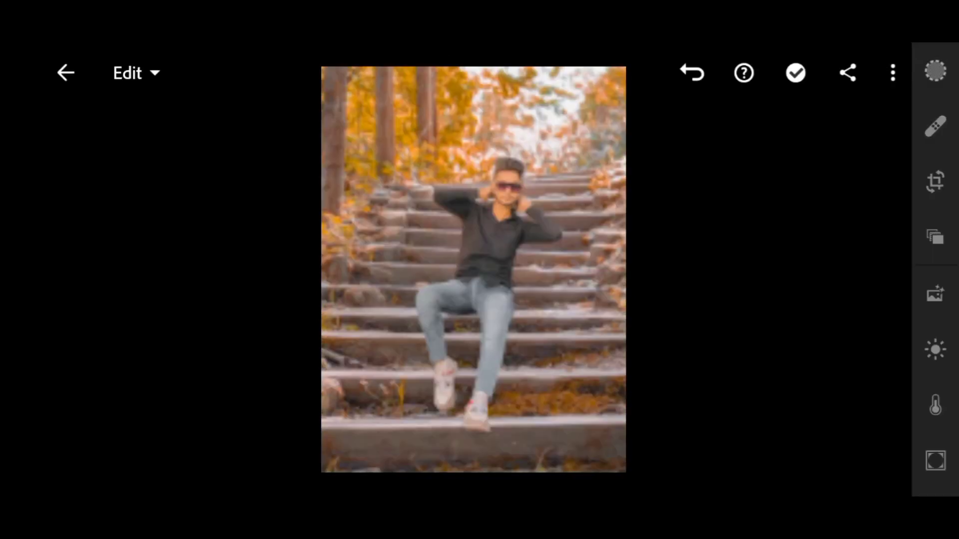
Export the graded photo, then share it on to Snapseed.
left_click(847, 73)
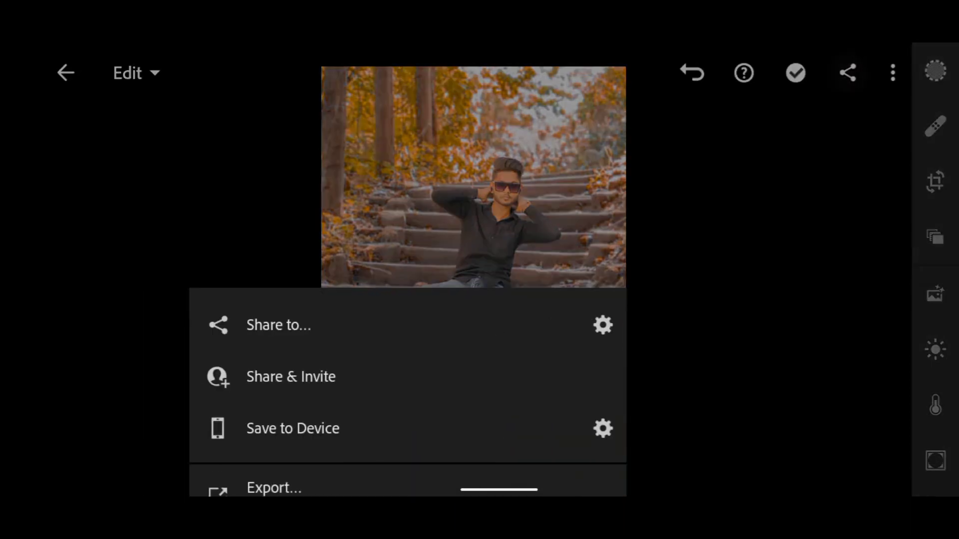
left_click(364, 428)
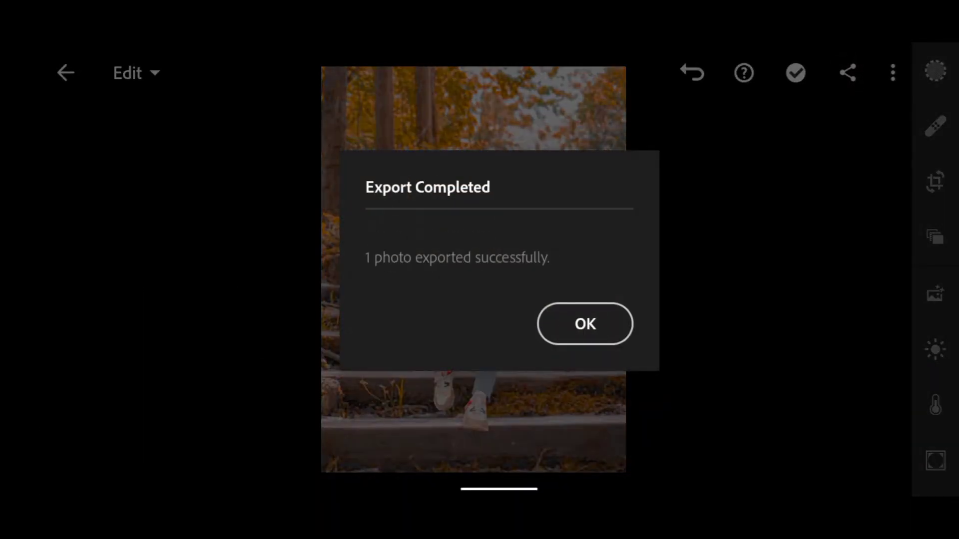
left_click(585, 324)
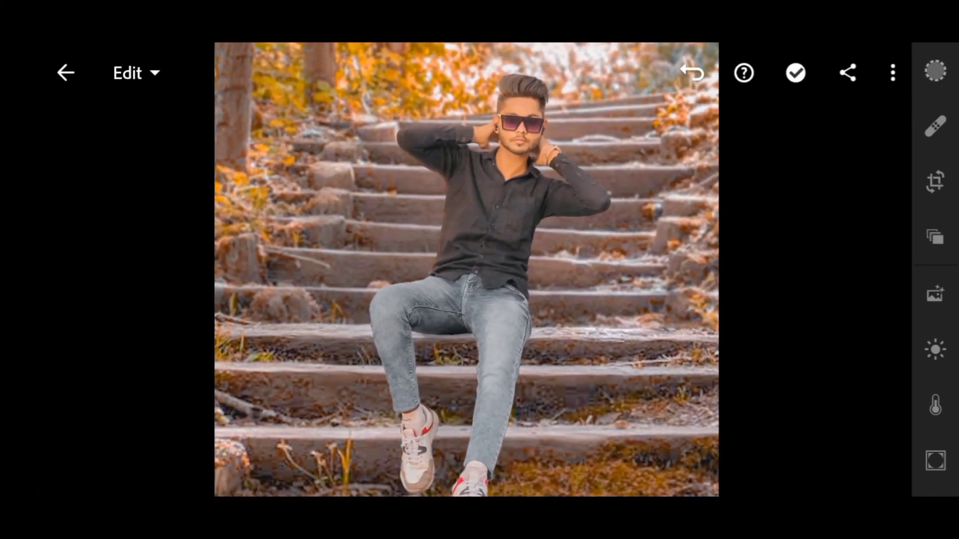
left_click(848, 73)
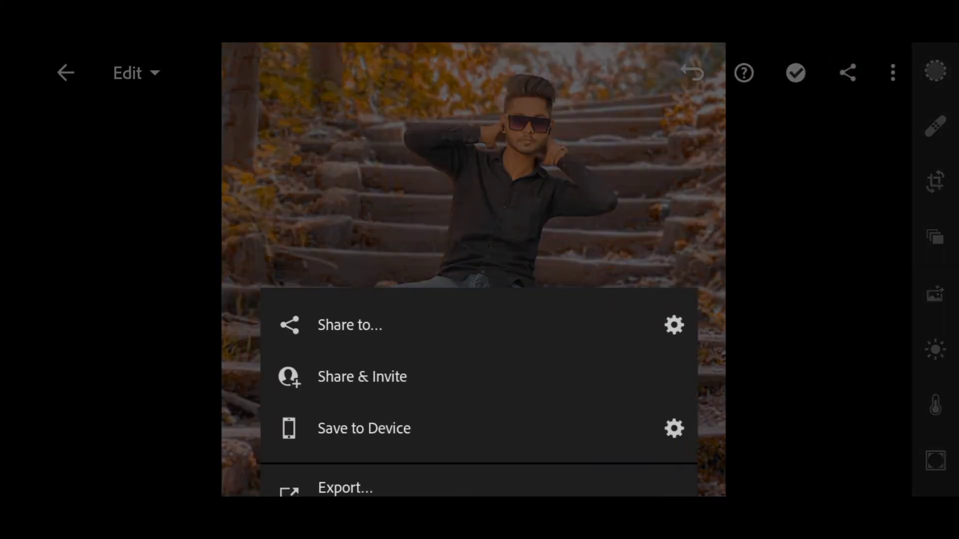
left_click(564, 292)
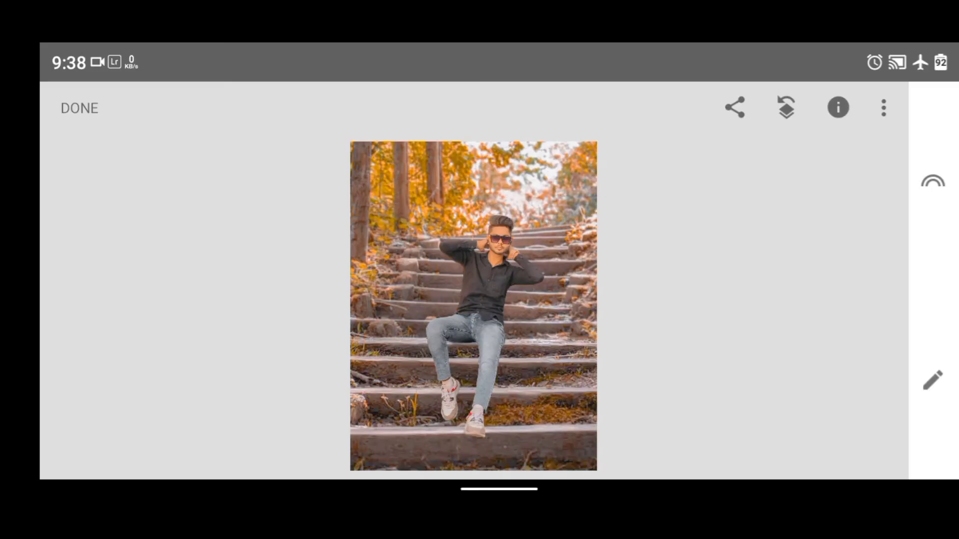
In Dodge and burn, set burn strength -5 and paint over the jeans.
scroll(473, 305, "up", 5)
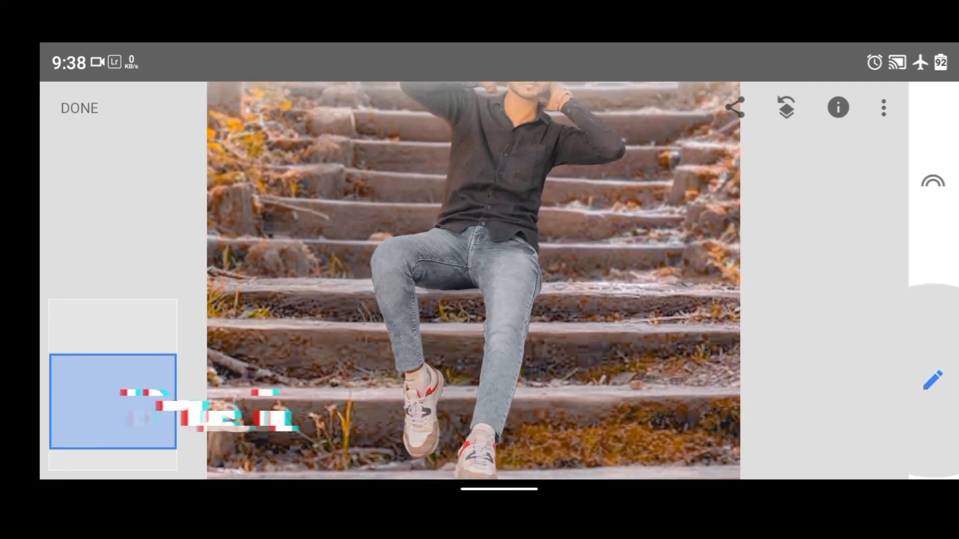
left_click(933, 381)
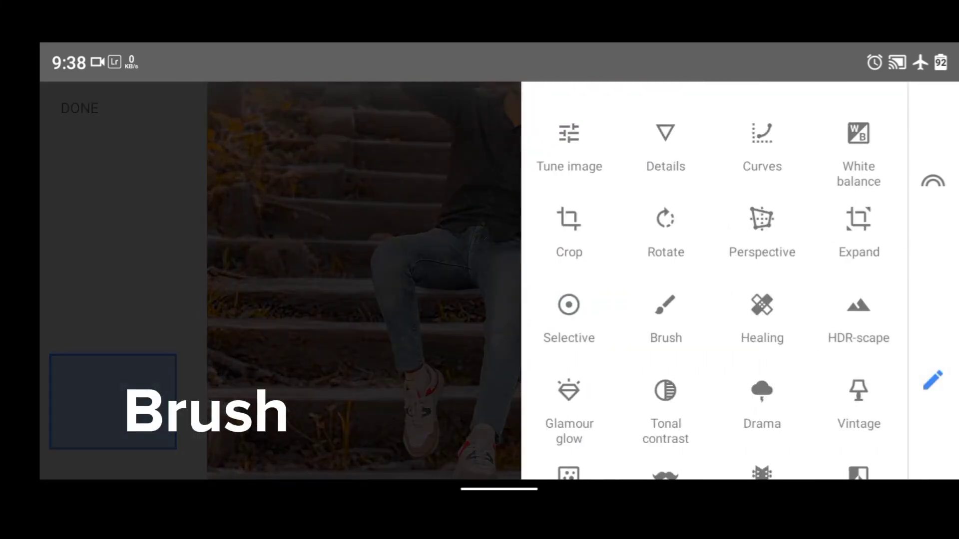
left_click(665, 315)
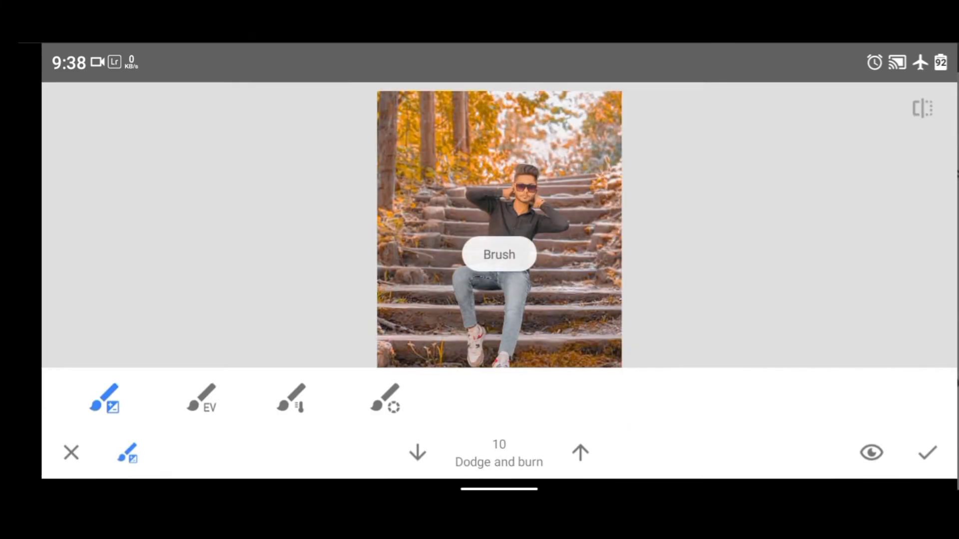
scroll(499, 253, "up", 5)
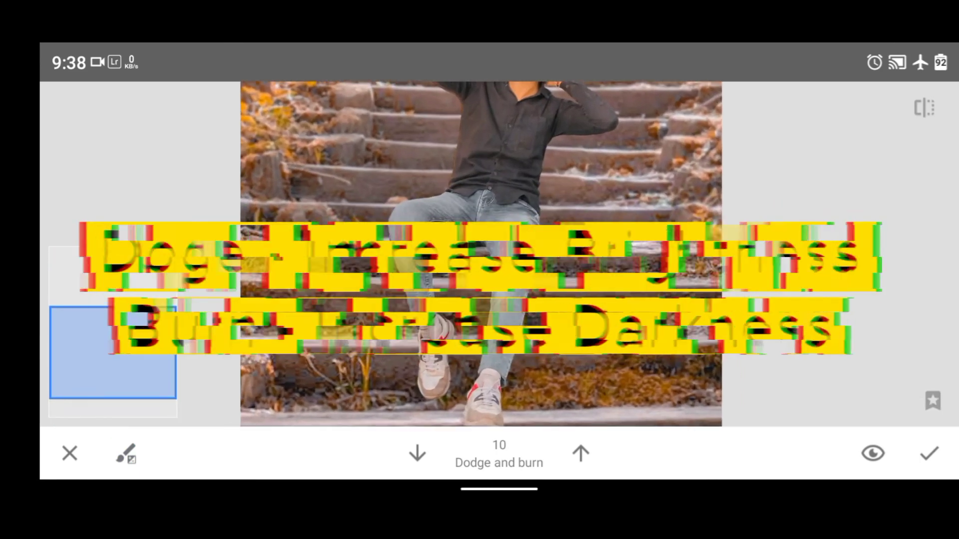
left_click(417, 453)
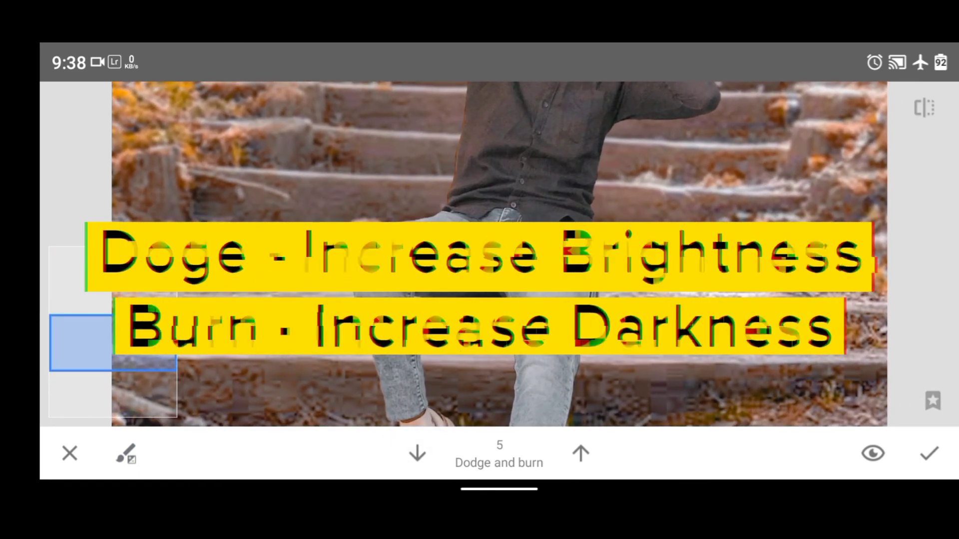
scroll(499, 254, "up", 3)
left_click(417, 453)
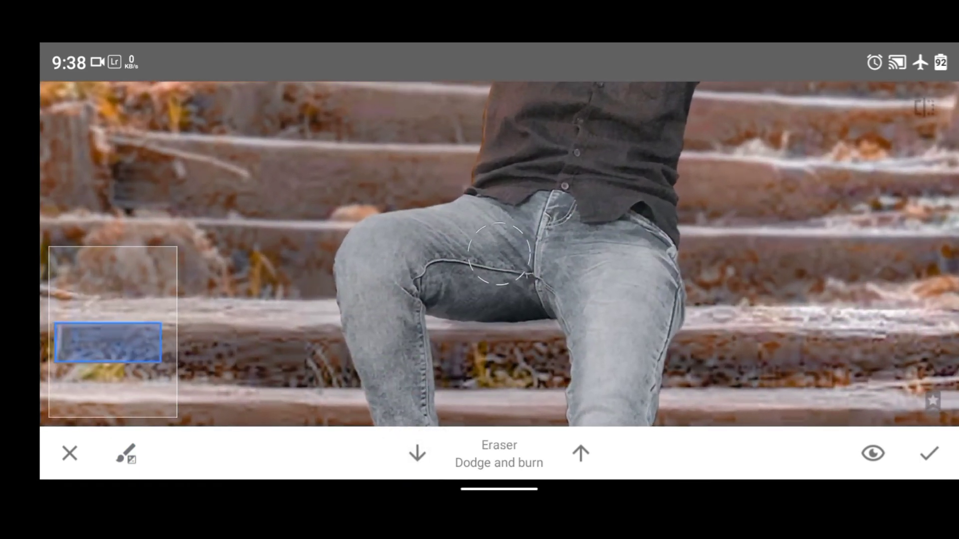
scroll(499, 254, "up", 2)
left_click(416, 453)
scroll(498, 253, "up", 2)
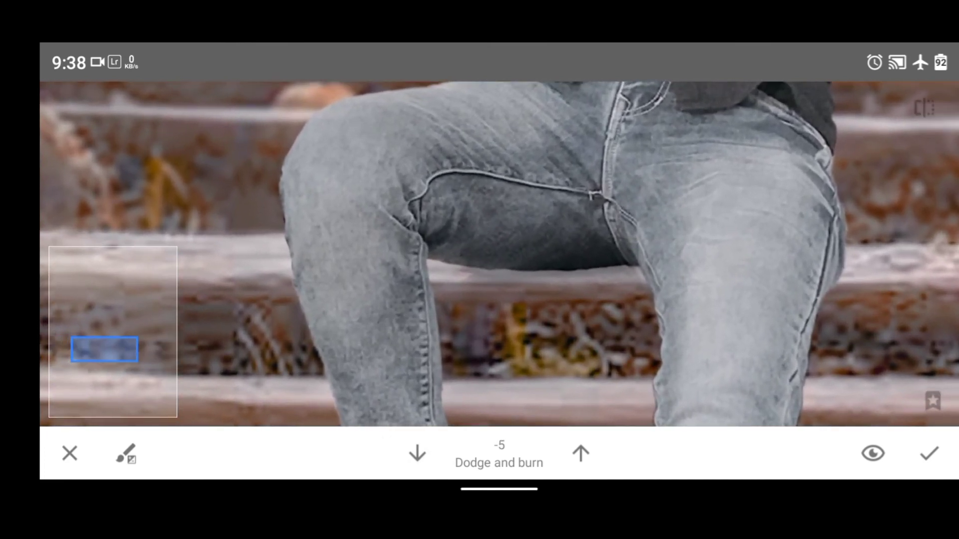
scroll(499, 254, "up", 1)
scroll(498, 254, "left", 2)
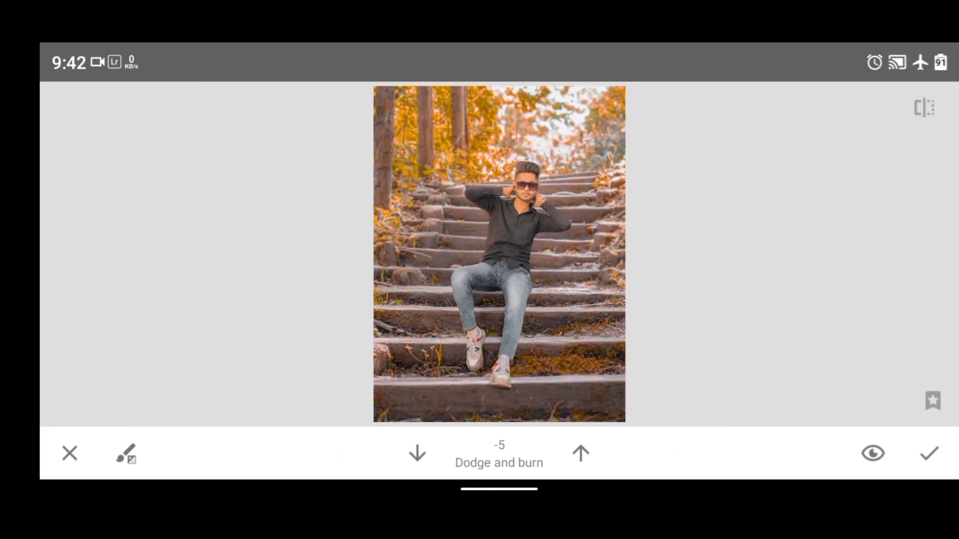
Alternate lightening at 5 and darkening at -5 while painting the jeans and shoes.
left_click(580, 453)
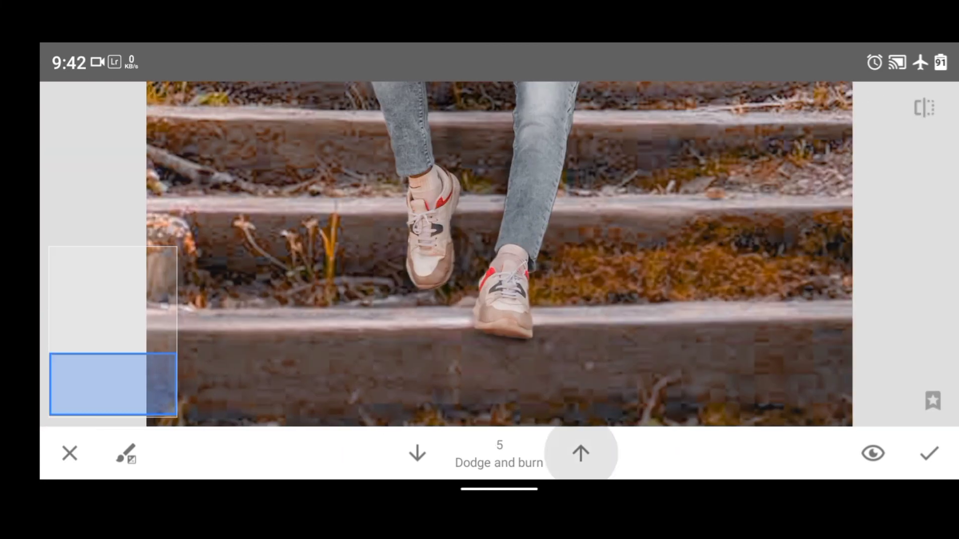
left_click(417, 454)
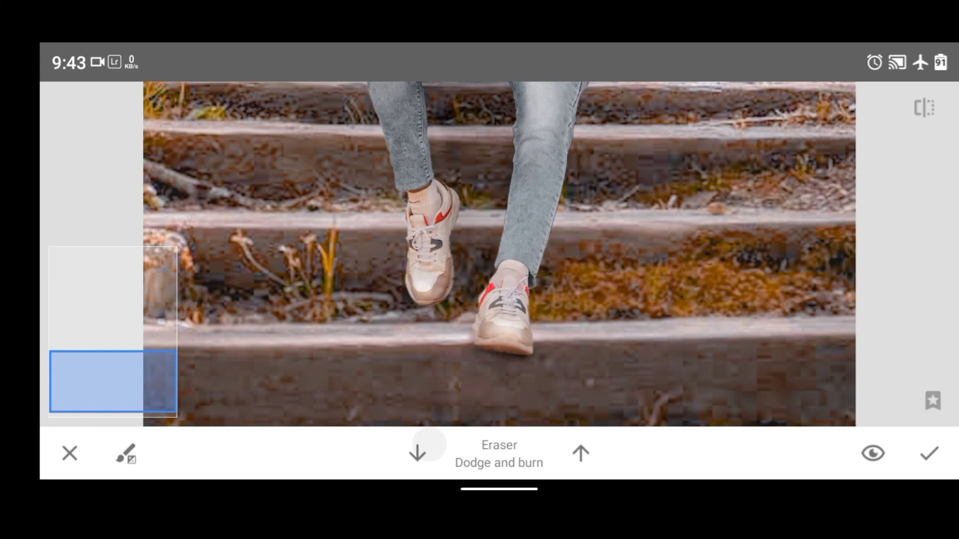
left_click(416, 454)
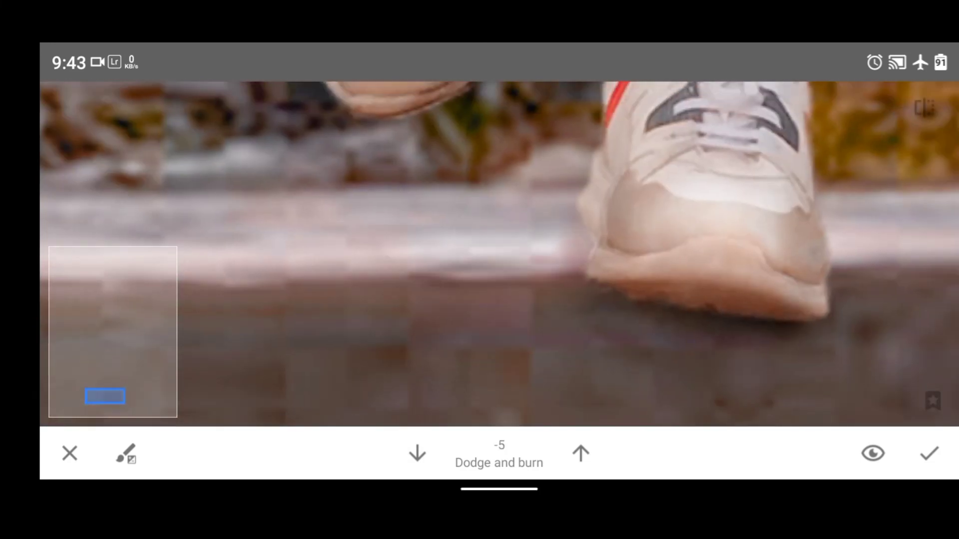
scroll(468, 253, "down", 5)
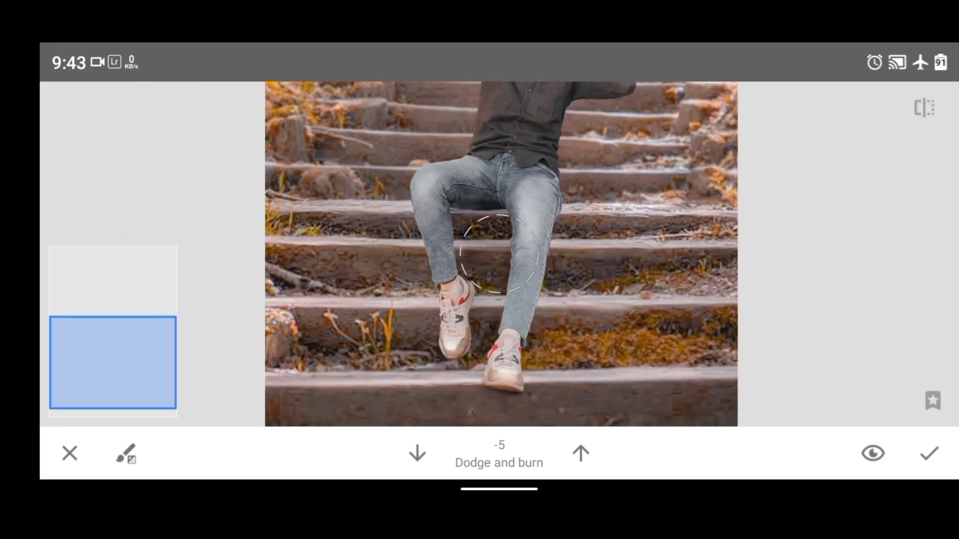
scroll(498, 254, "up", 5)
left_click(417, 453)
left_click(417, 453)
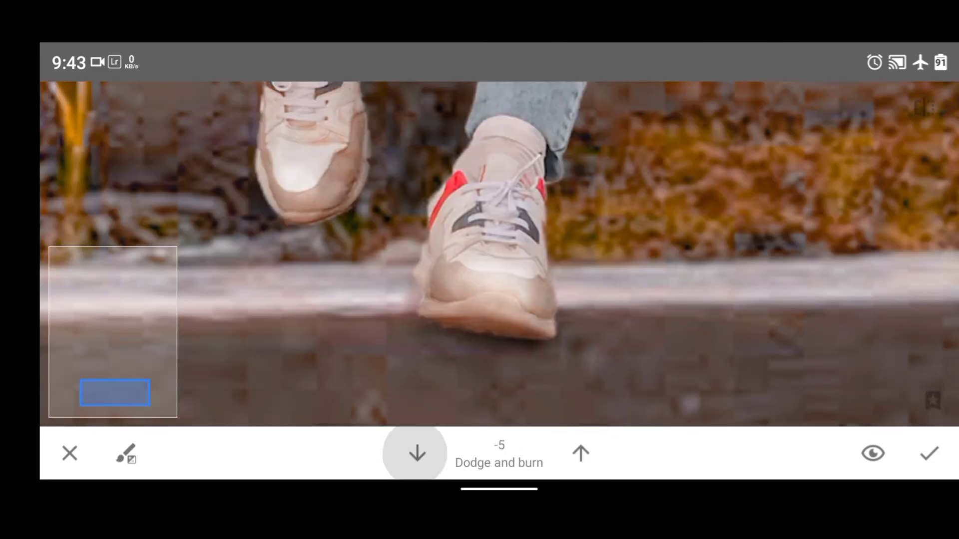
scroll(499, 254, "down", 2)
scroll(498, 254, "down", 3)
scroll(498, 254, "up", 5)
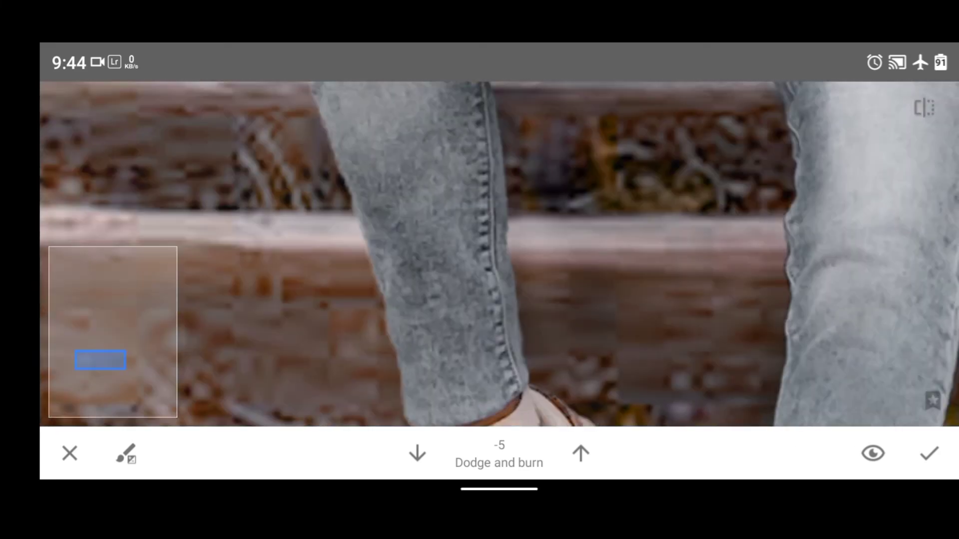
scroll(498, 254, "down", 2)
scroll(499, 254, "down", 2)
scroll(499, 253, "down", 1)
scroll(499, 254, "down", 1)
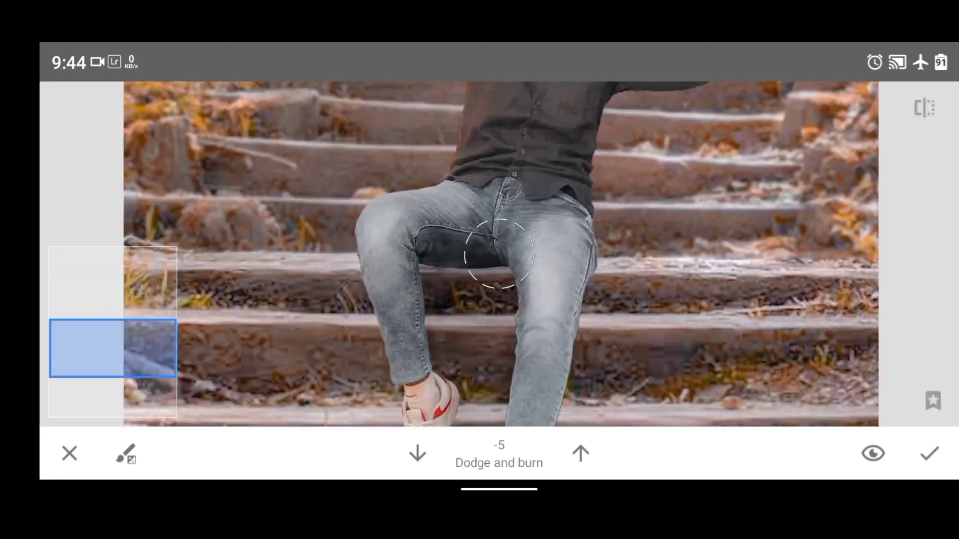
scroll(498, 254, "up", 3)
scroll(498, 254, "down", 5)
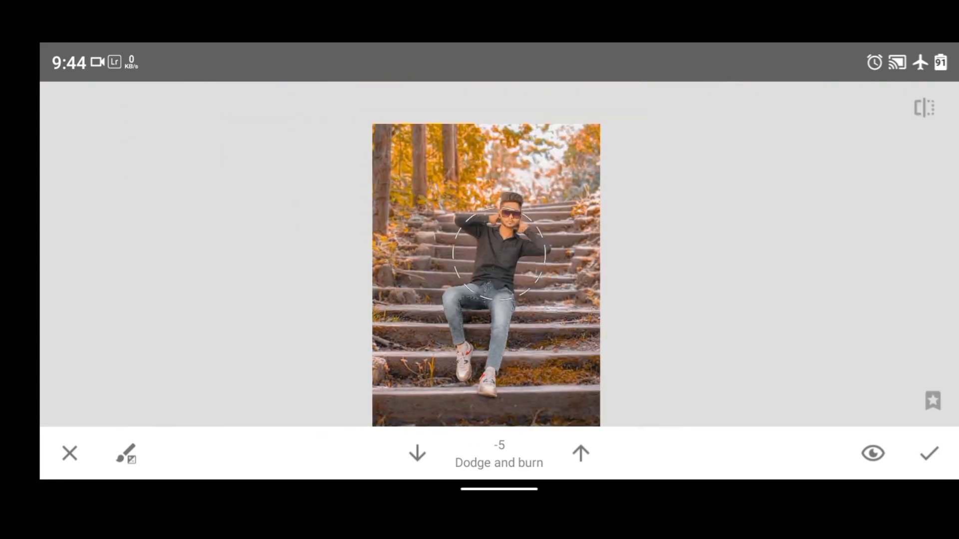
scroll(472, 280, "up", 5)
left_click(581, 454)
Burn the jeans further and erase unwanted strokes with the Eraser.
left_click(417, 453)
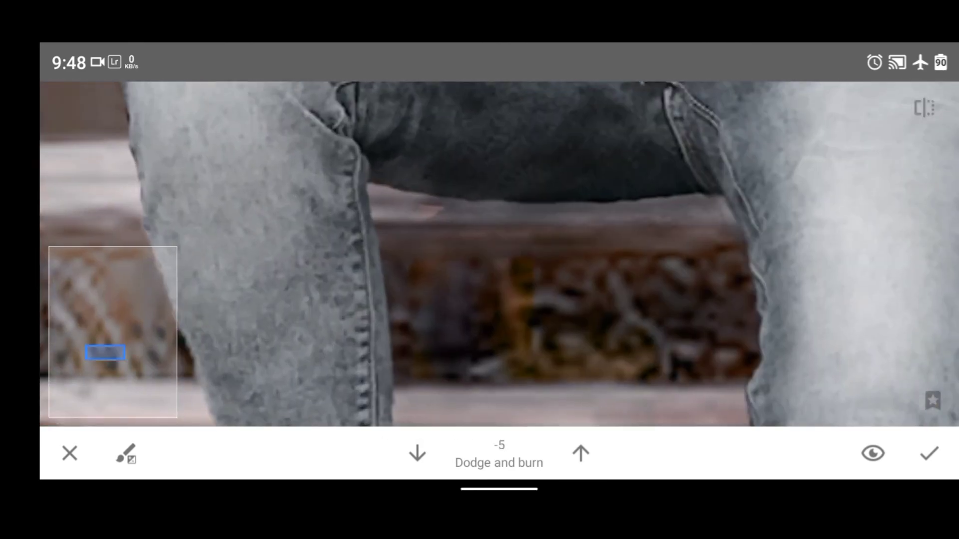
left_click(580, 453)
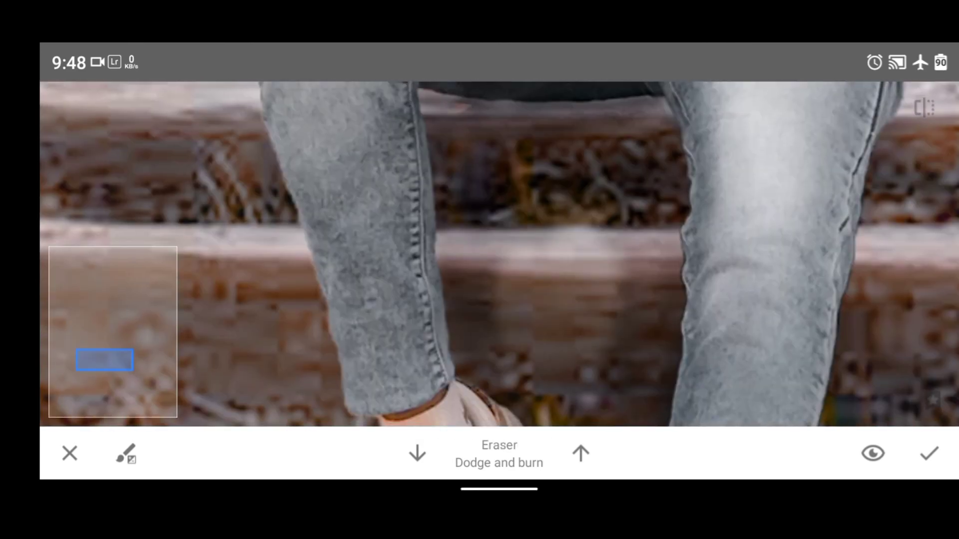
left_click(417, 453)
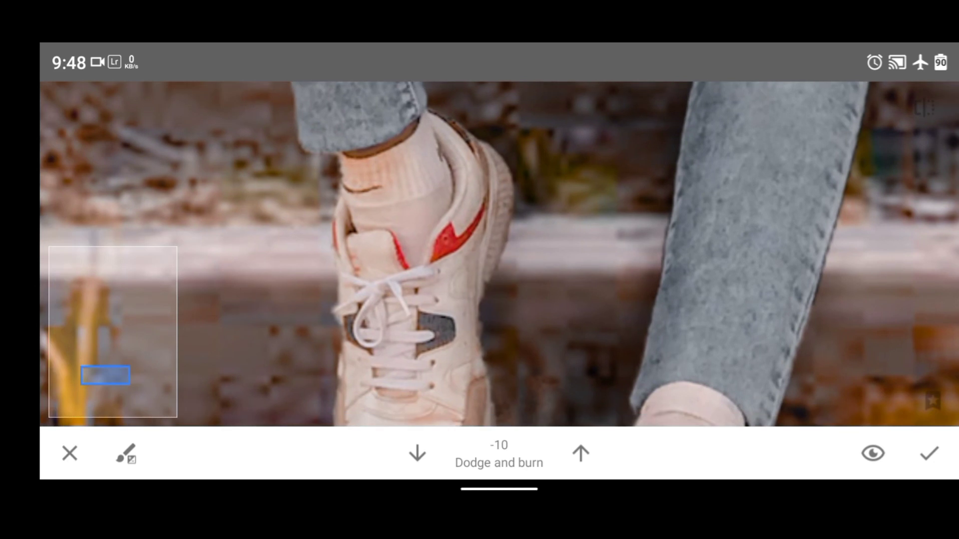
left_click(417, 454)
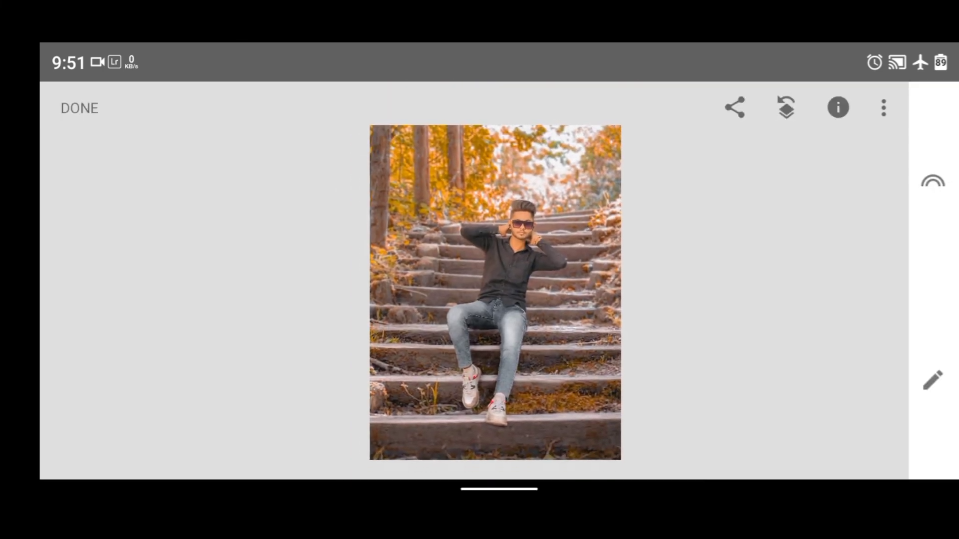
Zoom in and out on the dodged-and-burned stairs portrait to inspect it.
scroll(473, 306, "up", 3)
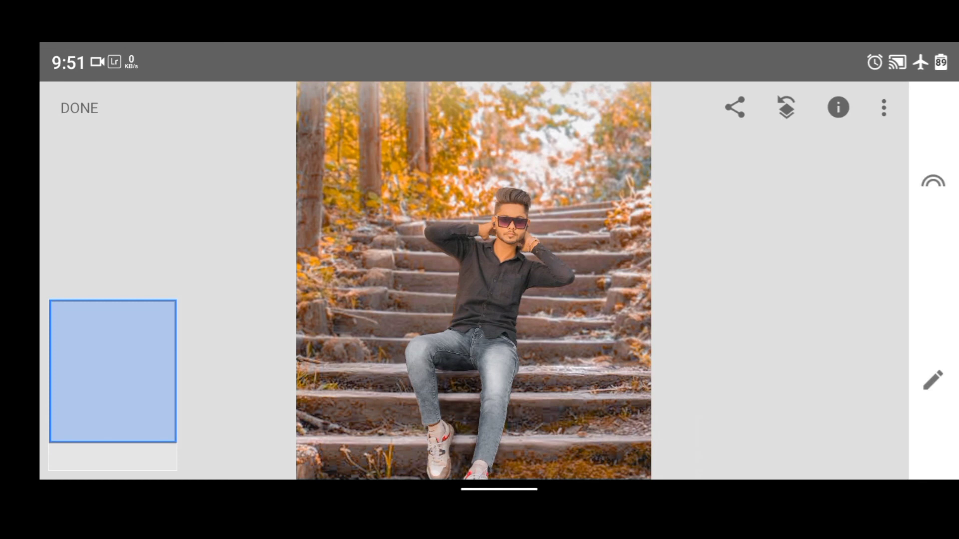
scroll(473, 280, "down", 3)
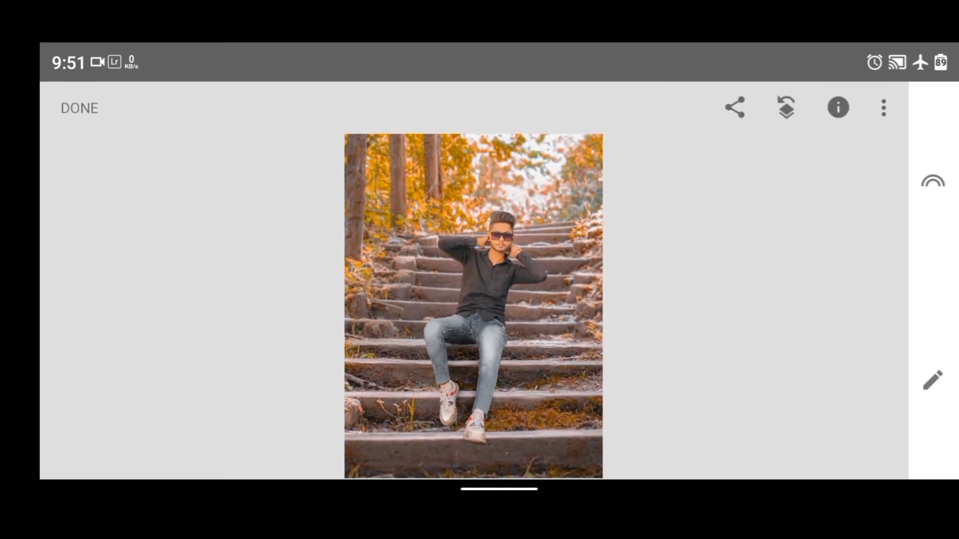
scroll(473, 306, "up", 3)
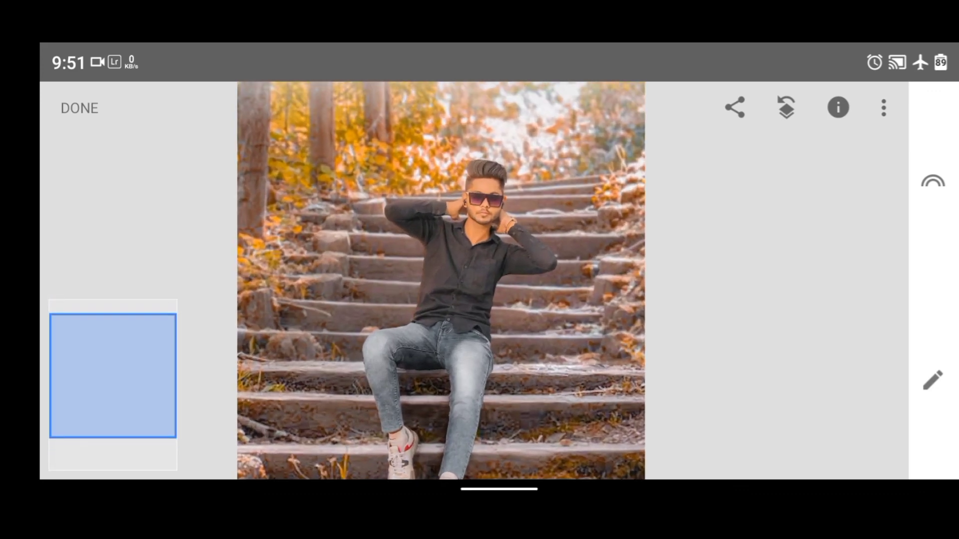
scroll(473, 294, "down", 2)
scroll(474, 295, "up", 3)
scroll(473, 305, "down", 4)
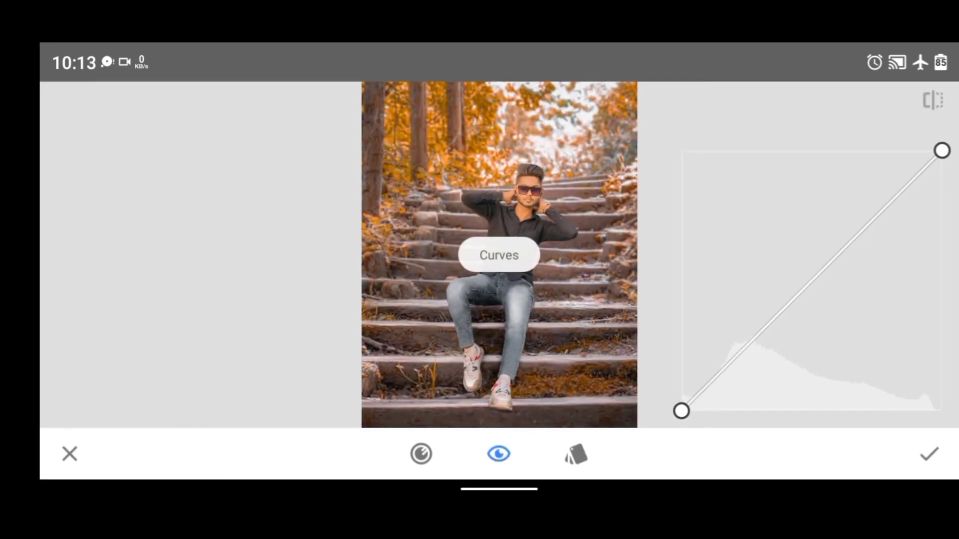
Add lower-midtone, midtone, upper-midtone and highlight points along the tone curve.
left_click_drag(747, 344, 742, 349)
left_click(807, 293)
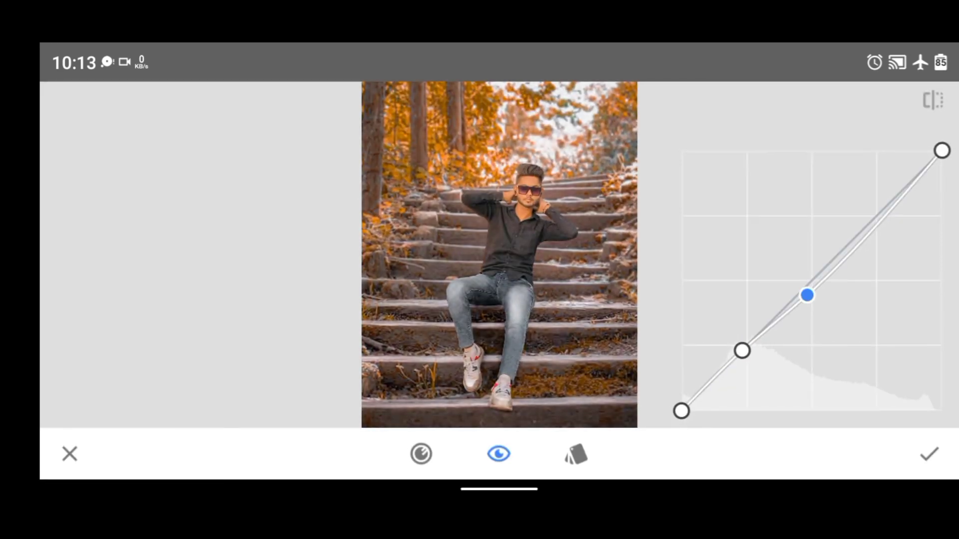
left_click_drag(807, 293, 799, 294)
left_click(862, 241)
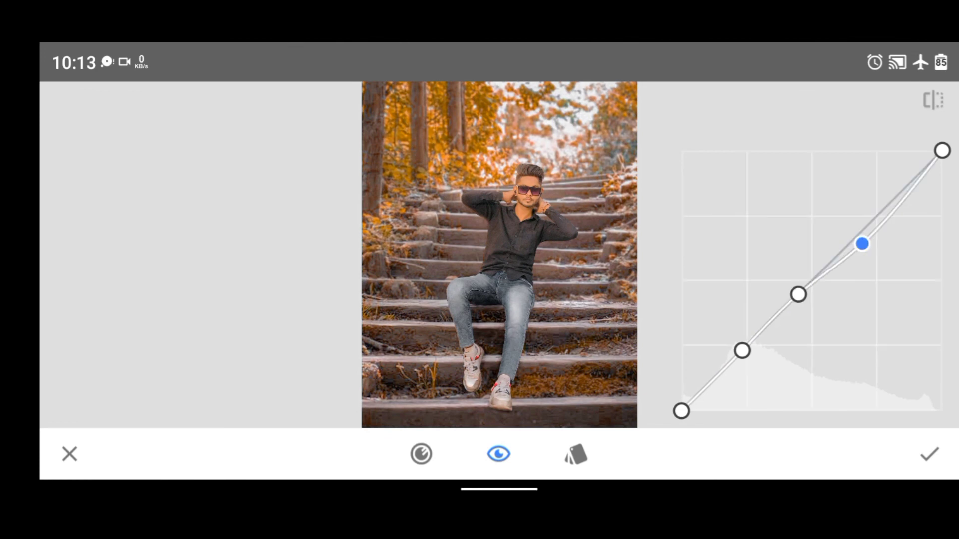
left_click_drag(862, 241, 843, 249)
left_click(897, 208)
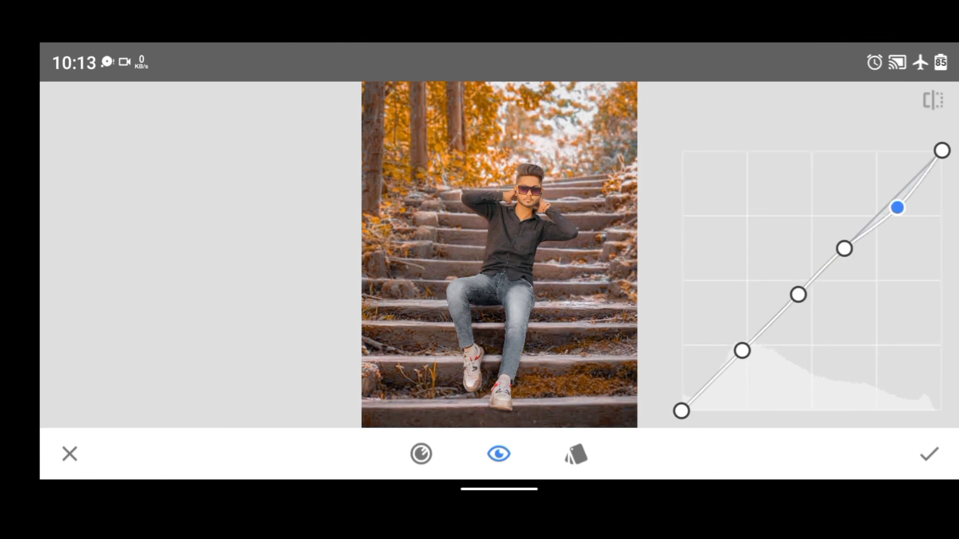
left_click_drag(897, 208, 879, 214)
Lift the curve's black point to give the shadows a faded look.
left_click(681, 411)
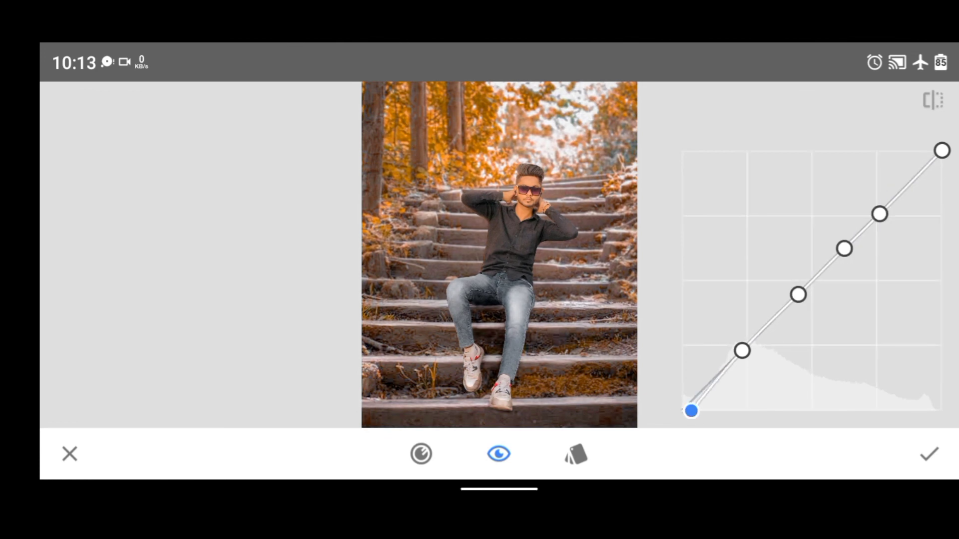
mouse_move(687, 394)
left_mouse_down()
mouse_move(731, 326)
mouse_move(712, 408)
mouse_move(681, 409)
mouse_move(680, 366)
mouse_move(680, 409)
mouse_move(681, 380)
left_mouse_up()
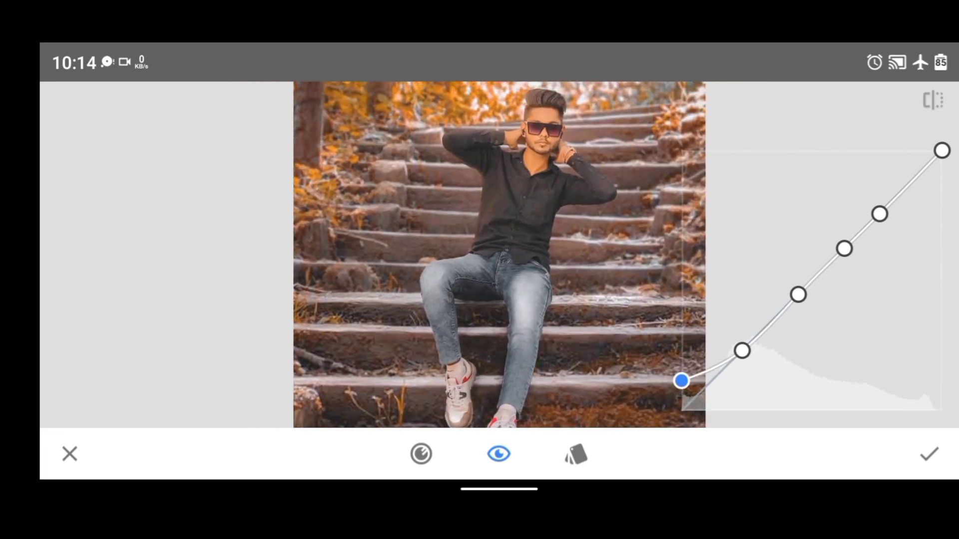
mouse_move(681, 380)
left_mouse_down()
mouse_move(680, 370)
mouse_move(681, 408)
mouse_move(681, 374)
left_mouse_up()
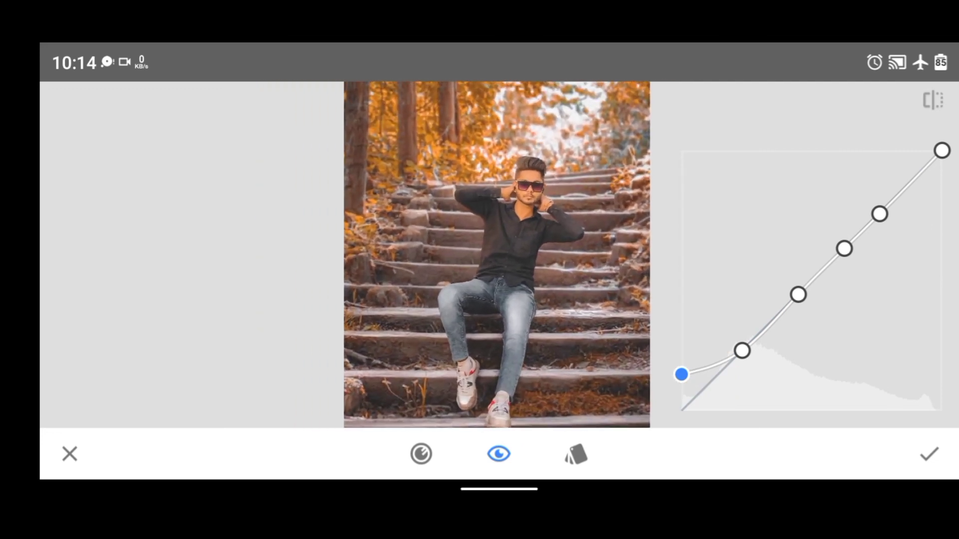
left_click_drag(681, 374, 681, 390)
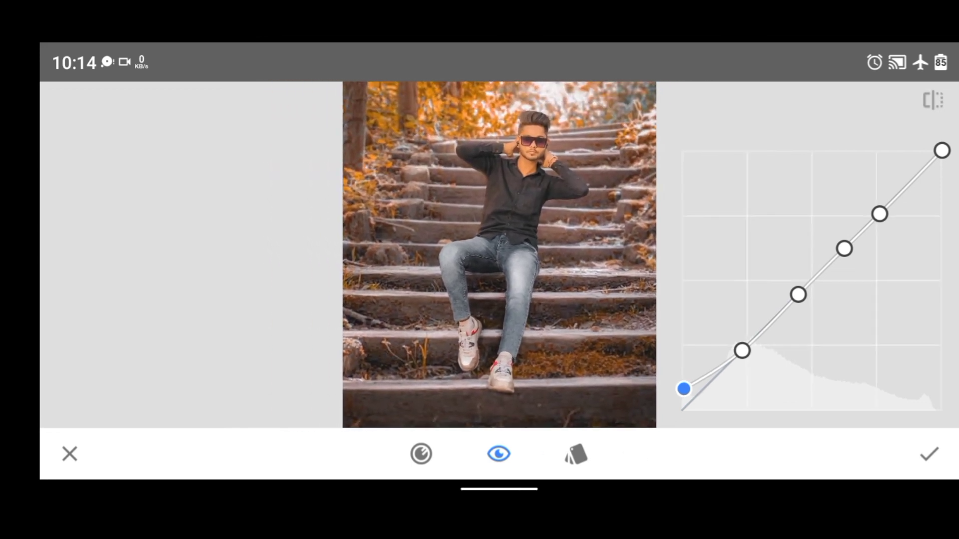
mouse_move(681, 390)
left_mouse_down()
mouse_move(687, 377)
mouse_move(681, 393)
left_mouse_up()
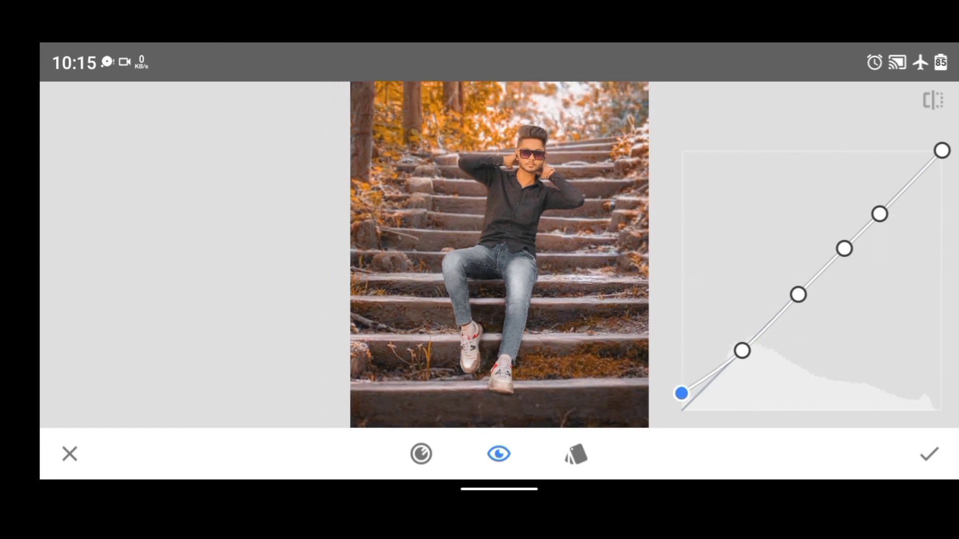
Apply the Curves adjustment and inspect the faded-shadow portrait on the main screen.
left_click(928, 453)
scroll(473, 279, "up", 3)
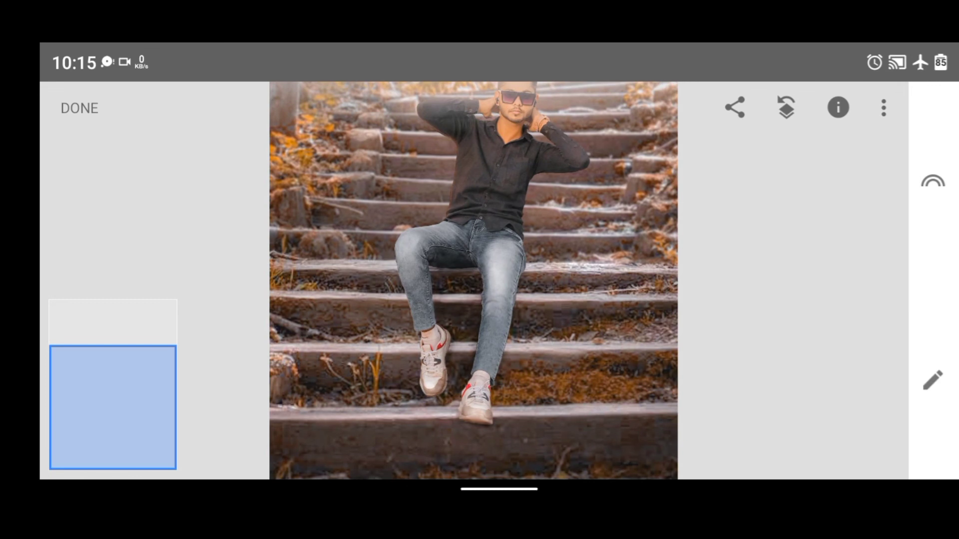
scroll(474, 280, "down", 3)
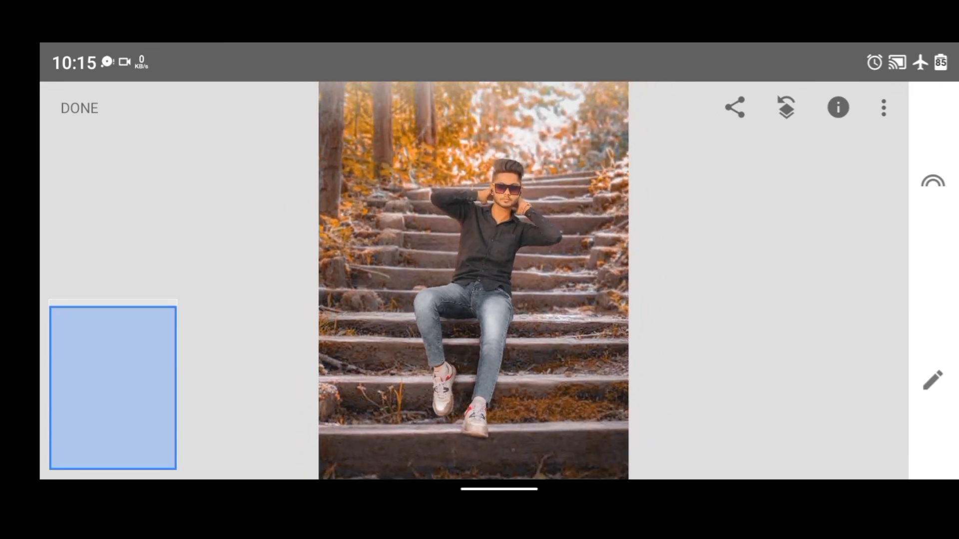